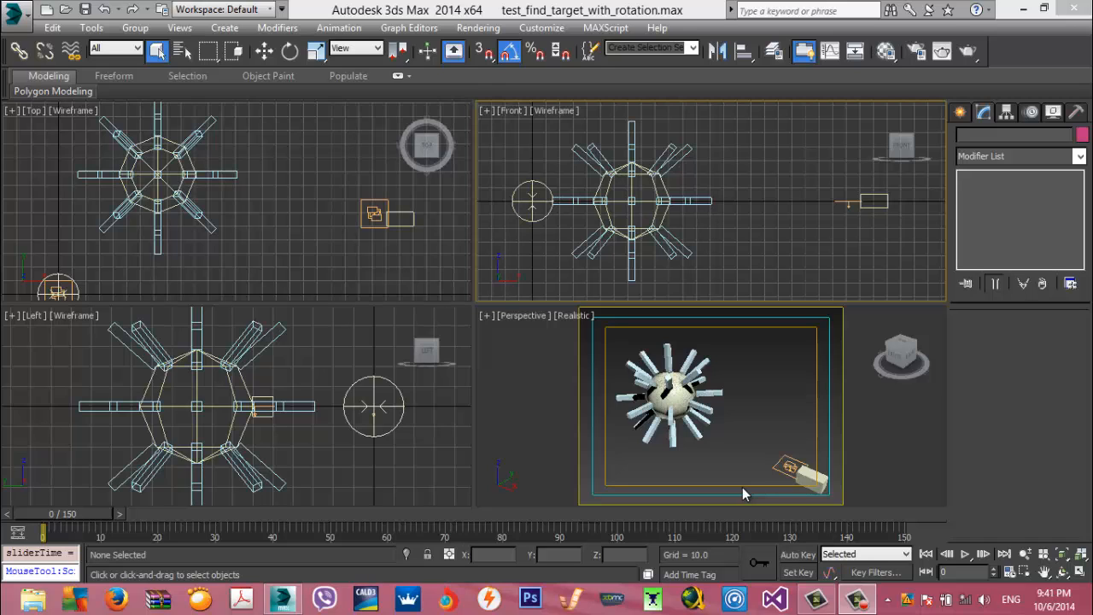
Maximize the Perspective viewport so it fills the whole viewport area
{"action": "left_click", "coordinate": [534, 461]}
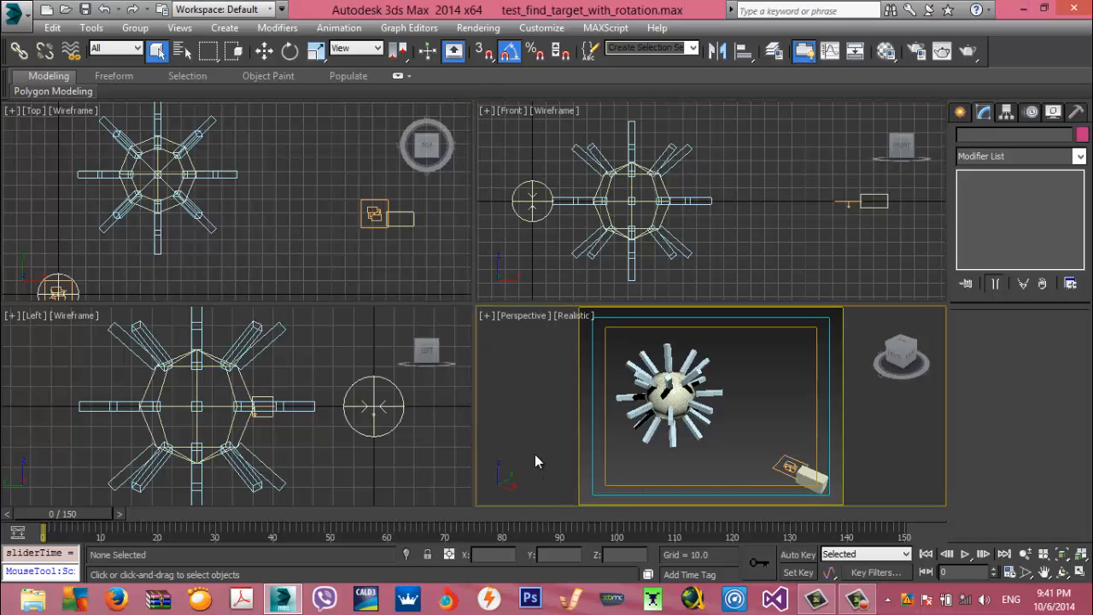
{"action": "left_click", "coordinate": [360, 333]}
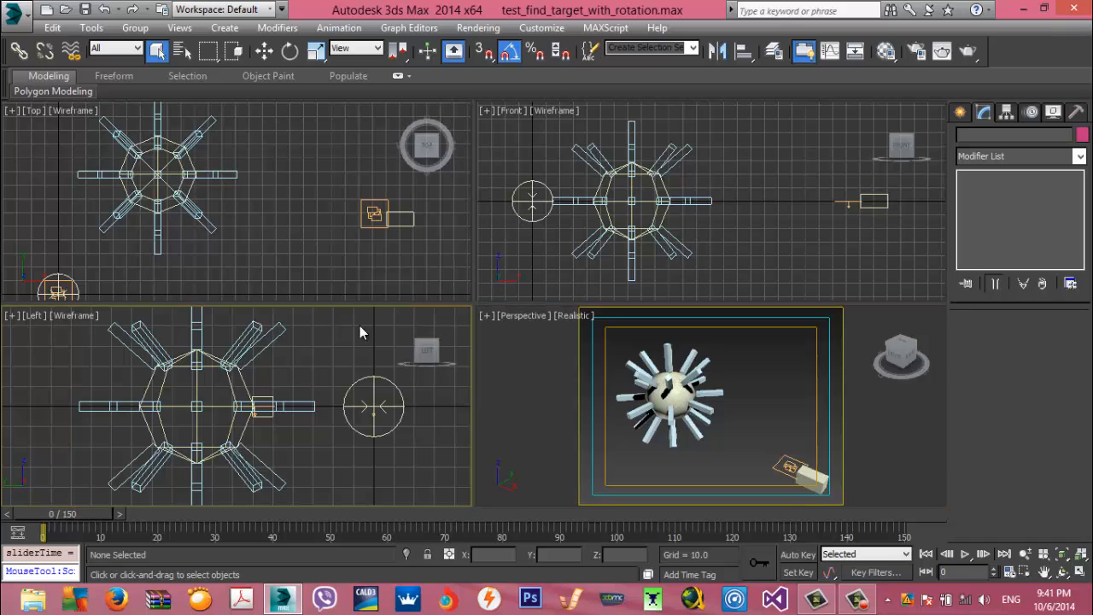
{"action": "right_click", "coordinate": [624, 398]}
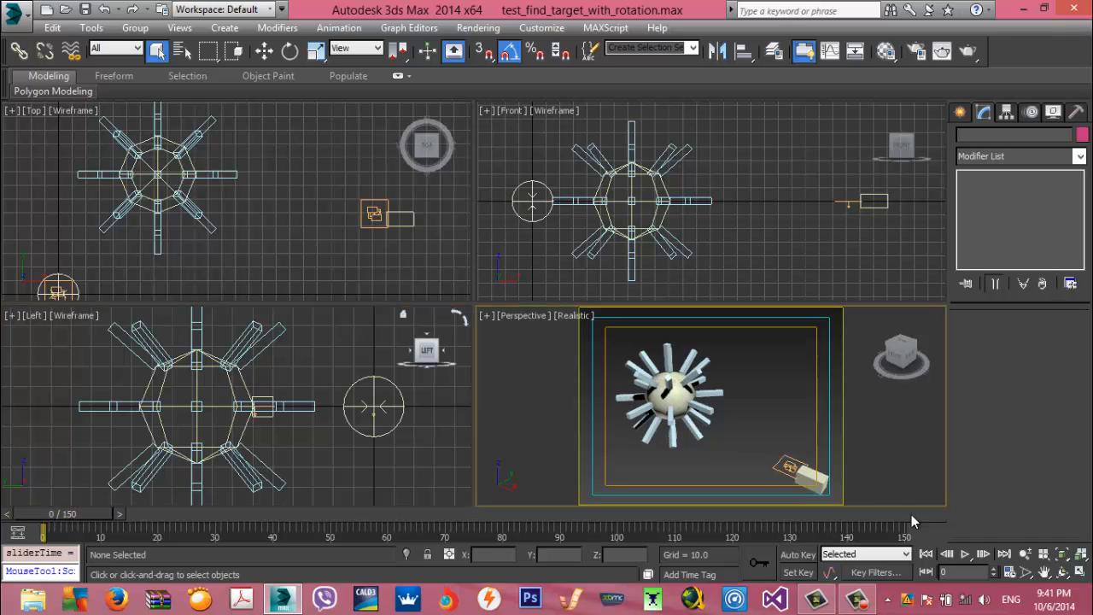
{"action": "left_click", "coordinate": [1080, 578]}
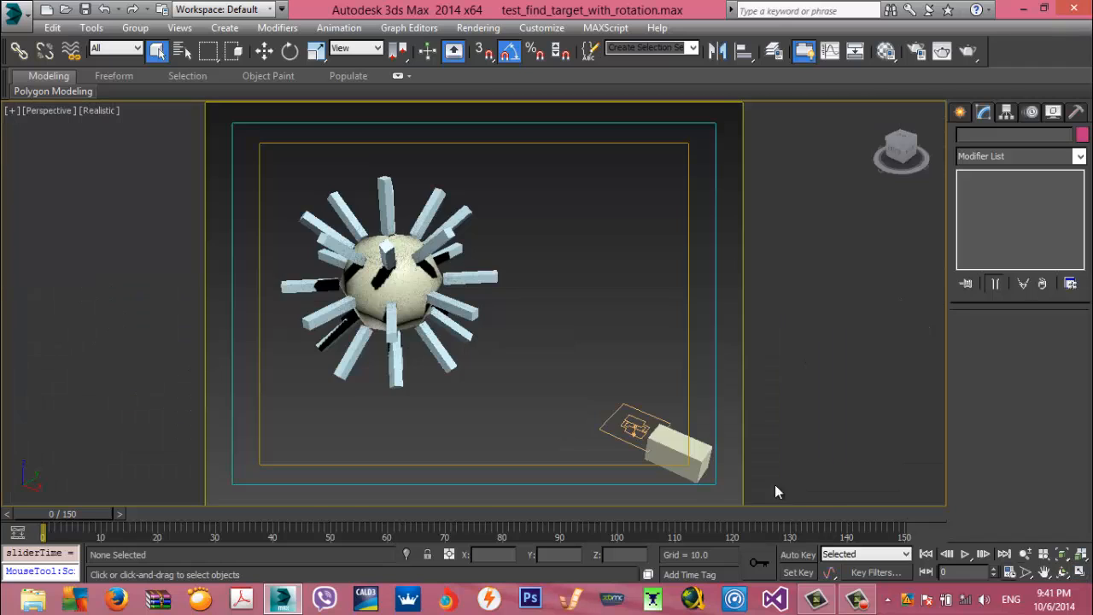
Scrub back and forth through the animation to review how the box particles travel to the spiked sphere
{"action": "left_click_drag", "start_coordinate": [42, 521], "coordinate": [691, 469]}
{"action": "left_click_drag", "start_coordinate": [273, 516], "coordinate": [212, 500]}
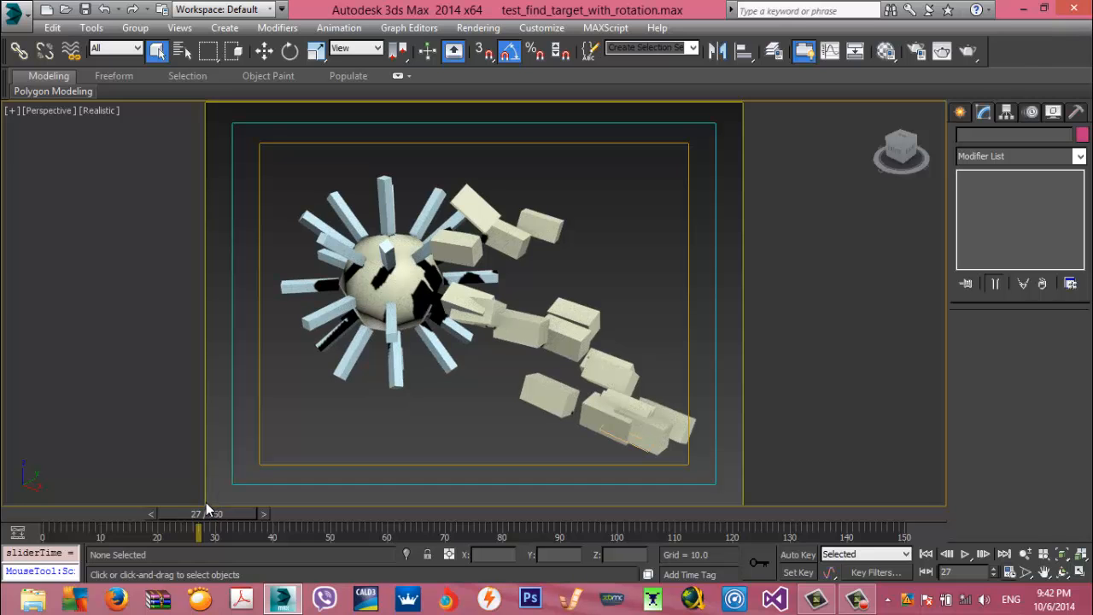
{"action": "left_click_drag", "start_coordinate": [214, 511], "coordinate": [702, 482]}
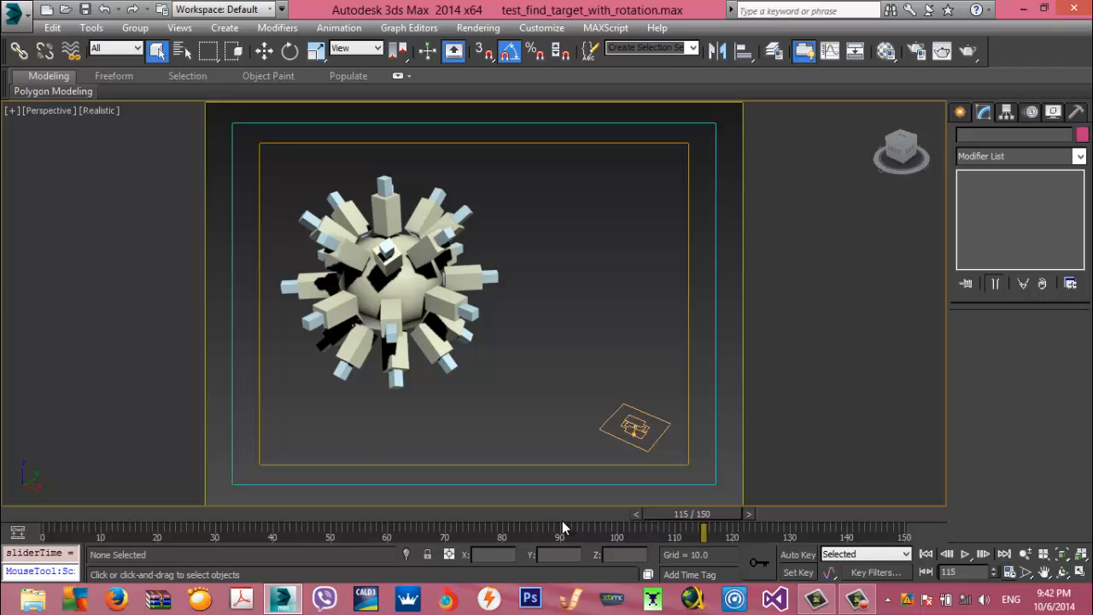
{"action": "left_click_drag", "start_coordinate": [563, 522], "coordinate": [545, 517]}
Open Particle View beside the particle scene and set the animation to frame 17
{"action": "key", "text": "6"}
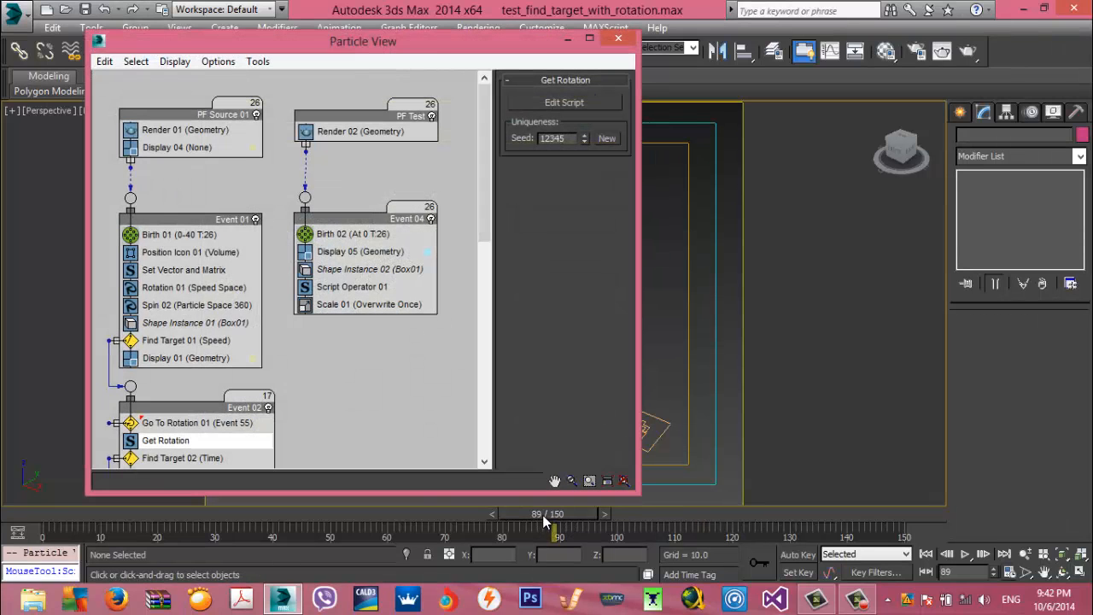
{"action": "left_click_drag", "start_coordinate": [478, 49], "coordinate": [1015, 49]}
{"action": "mouse_move", "coordinate": [504, 300]}
{"action": "middle_mouse_down"}
{"action": "mouse_move", "coordinate": [474, 296]}
{"action": "mouse_move", "coordinate": [491, 290]}
{"action": "middle_mouse_up"}
{"action": "scroll", "coordinate": [474, 296], "scroll_direction": "down", "scroll_amount": 2}
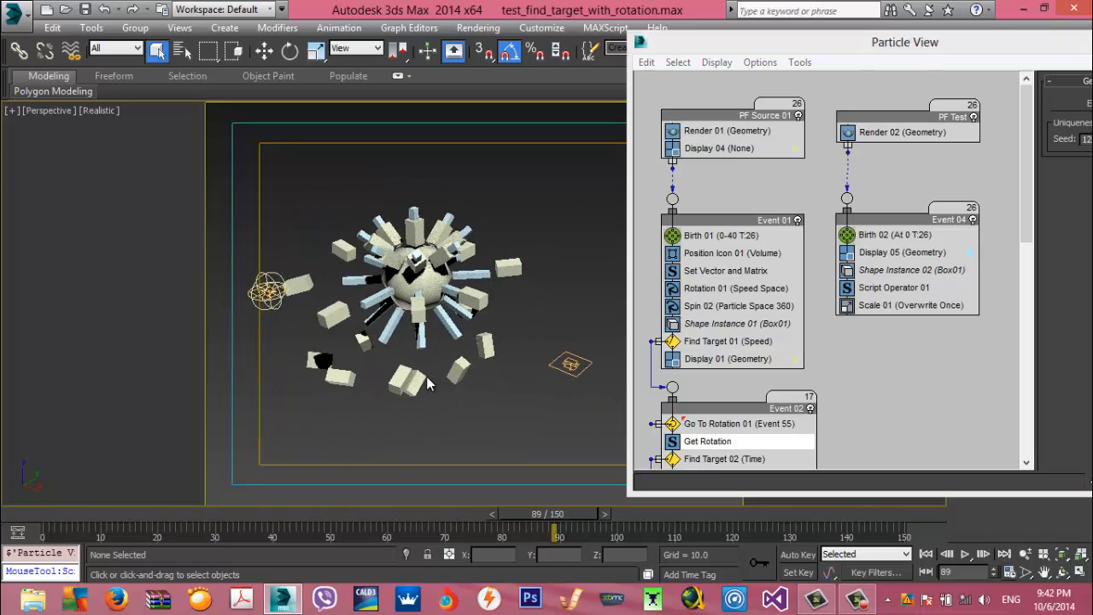
{"action": "left_click_drag", "start_coordinate": [295, 515], "coordinate": [179, 515]}
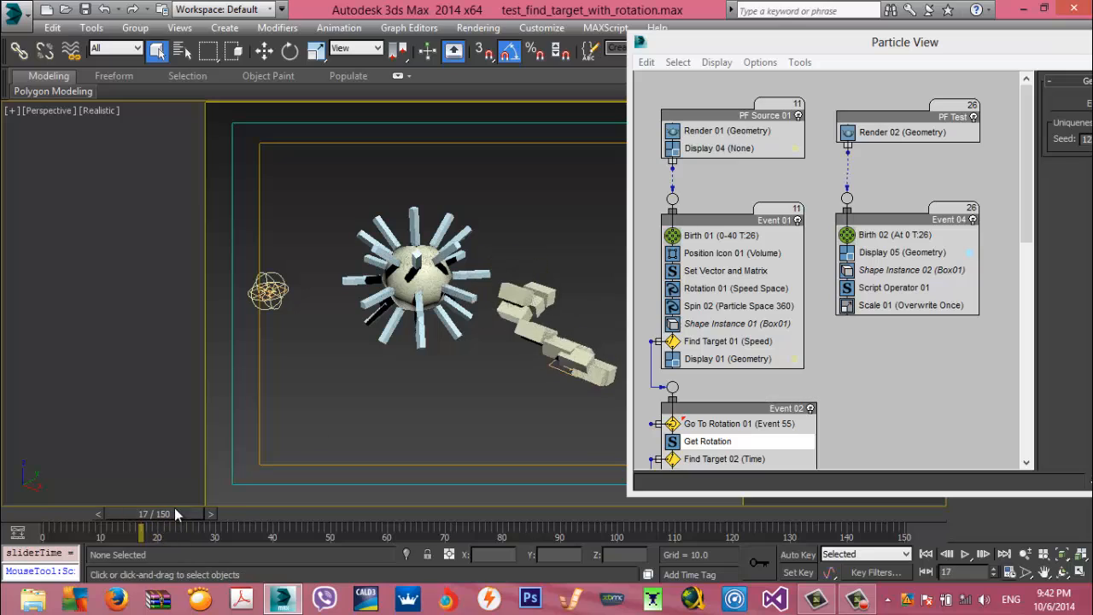
Turn off the PF Source 01 particle flow and unhide all hidden scene objects
{"action": "left_click", "coordinate": [797, 116]}
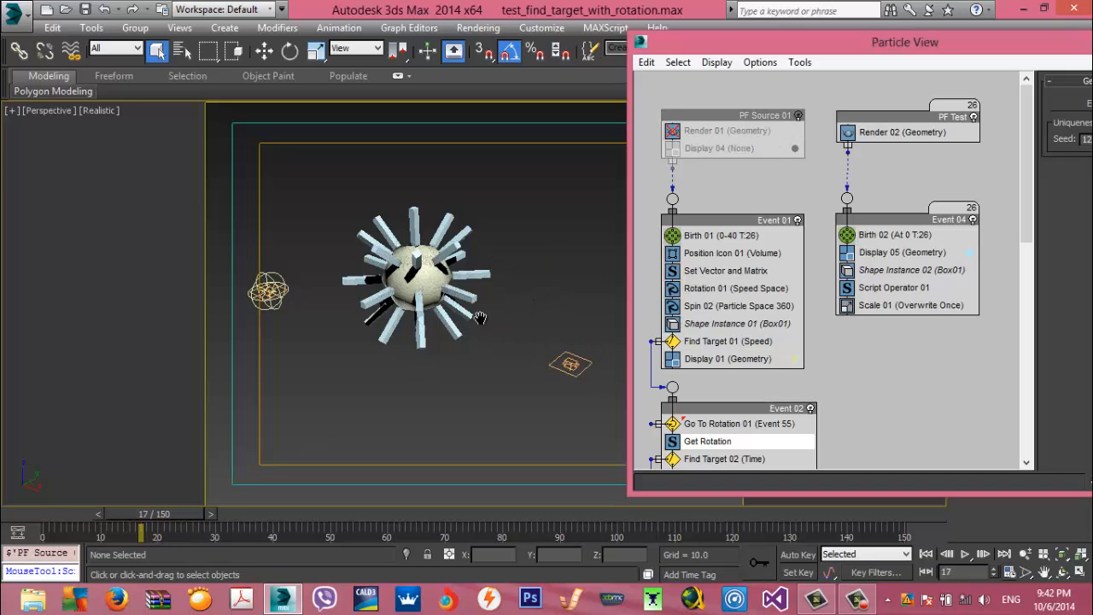
{"action": "middle_click_drag", "start_coordinate": [480, 318], "coordinate": [461, 368]}
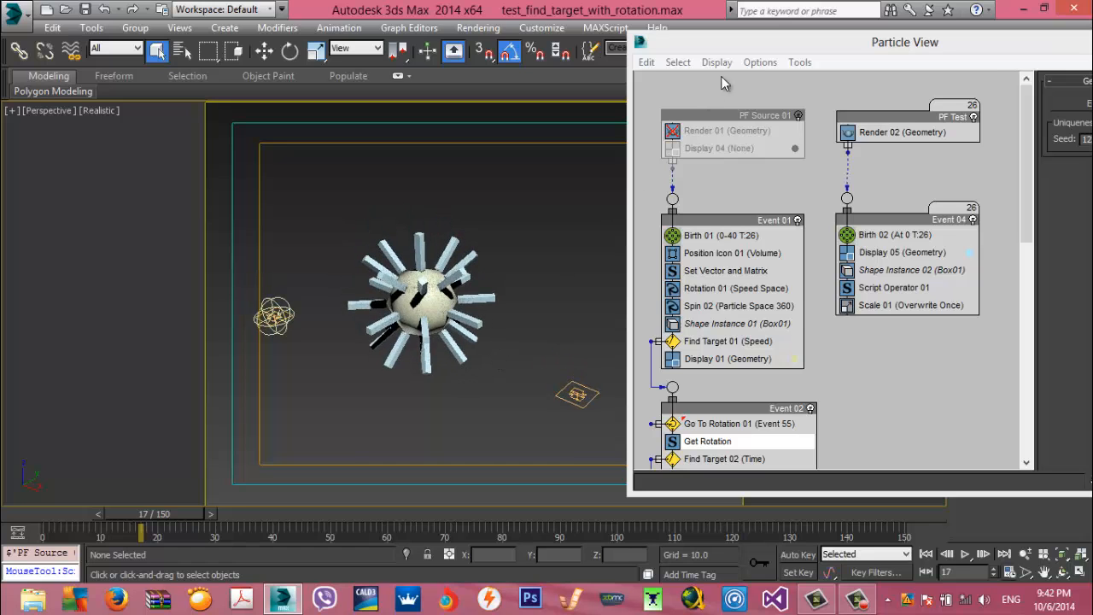
{"action": "left_click_drag", "start_coordinate": [740, 43], "coordinate": [794, 42]}
{"action": "right_click", "coordinate": [653, 194]}
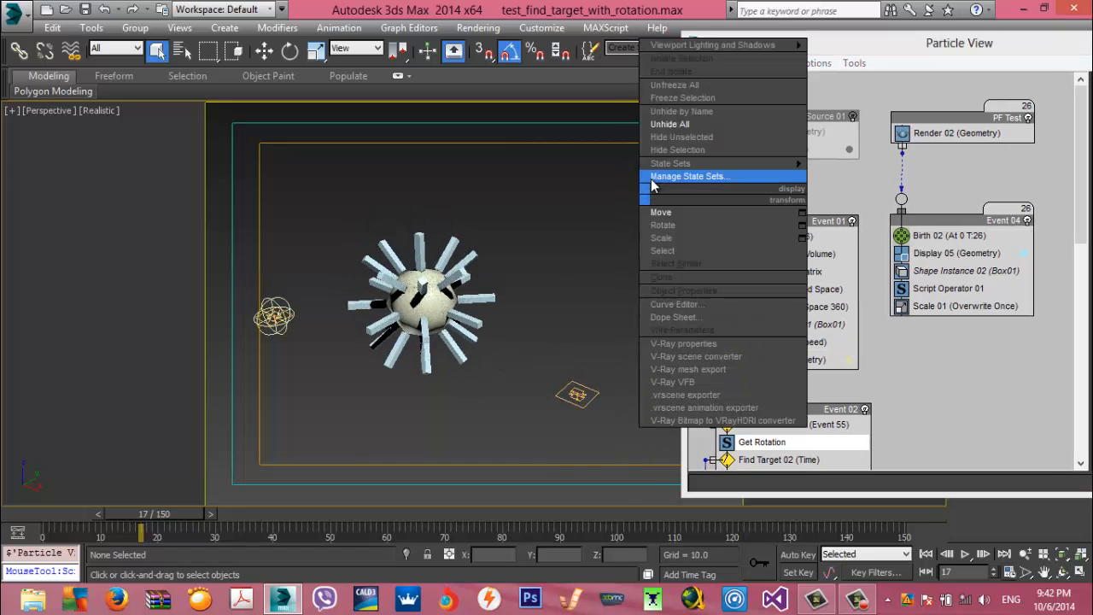
{"action": "left_click", "coordinate": [681, 126]}
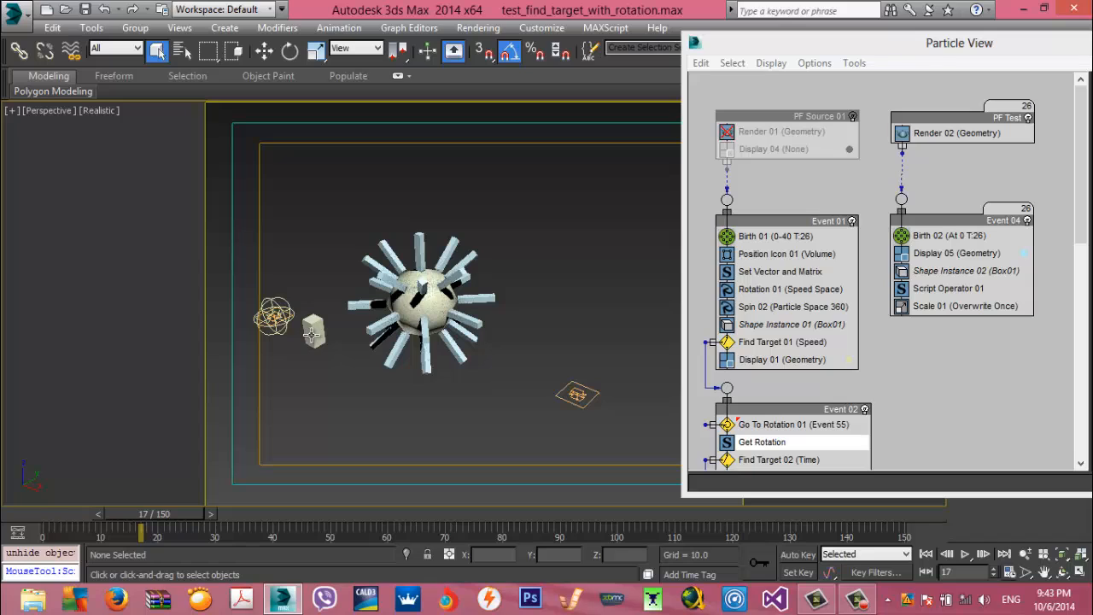
Examine the Shape Instance 02, Birth 02 and Scale 01 operators of Event 04 alongside the spikes on the sphere
{"action": "left_click", "coordinate": [950, 271]}
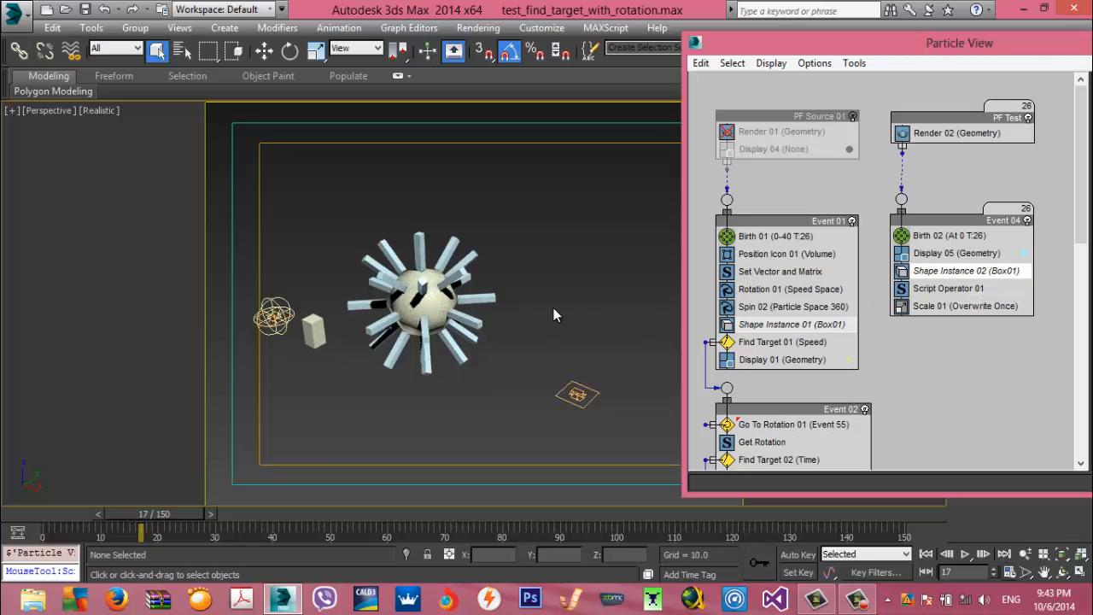
{"action": "middle_click_drag", "start_coordinate": [519, 340], "coordinate": [521, 344]}
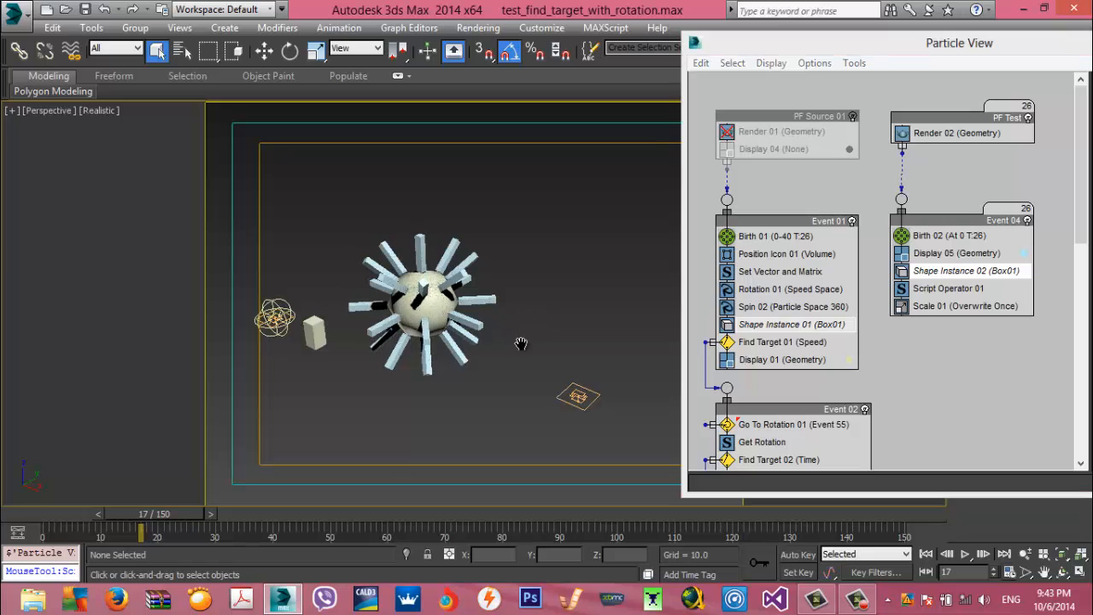
{"action": "left_click", "coordinate": [952, 236]}
{"action": "left_click_drag", "start_coordinate": [907, 45], "coordinate": [702, 56]}
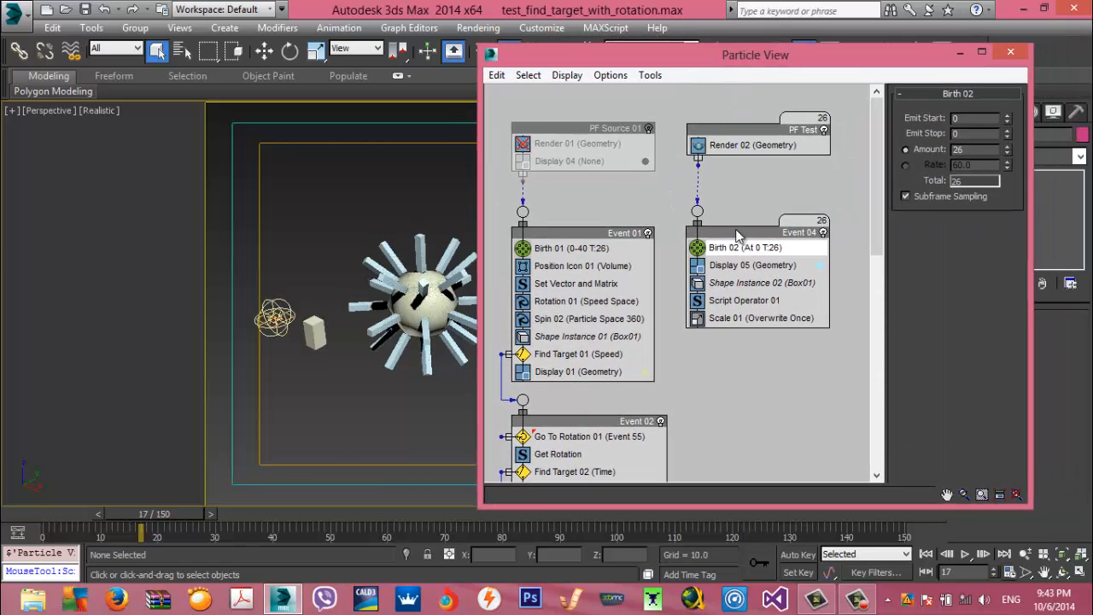
{"action": "scroll", "coordinate": [386, 369], "scroll_direction": "up", "scroll_amount": 3}
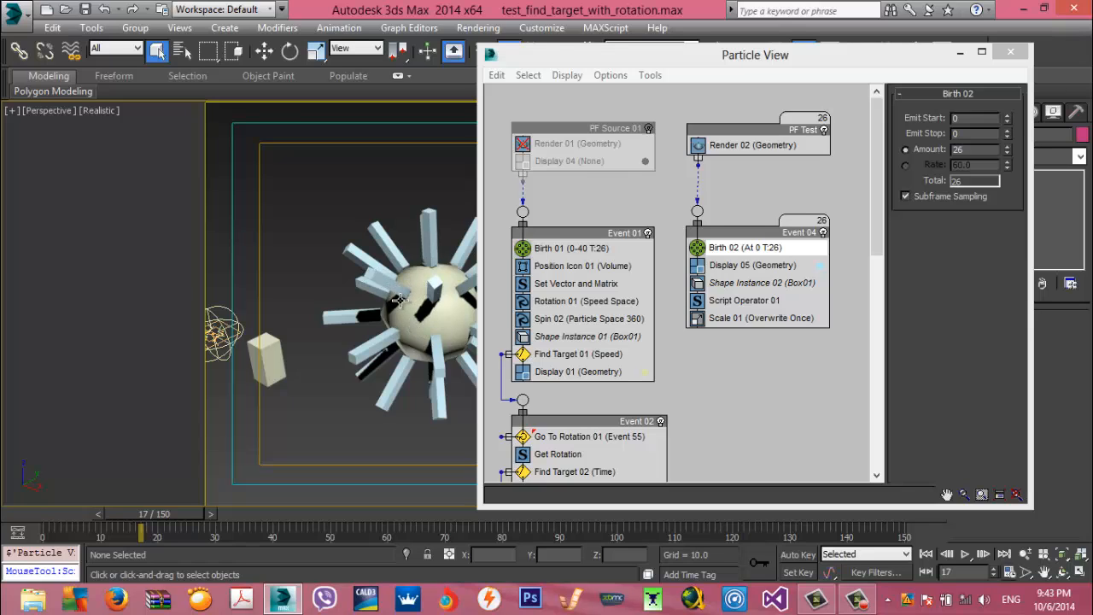
{"action": "middle_click_drag", "start_coordinate": [408, 327], "coordinate": [418, 331]}
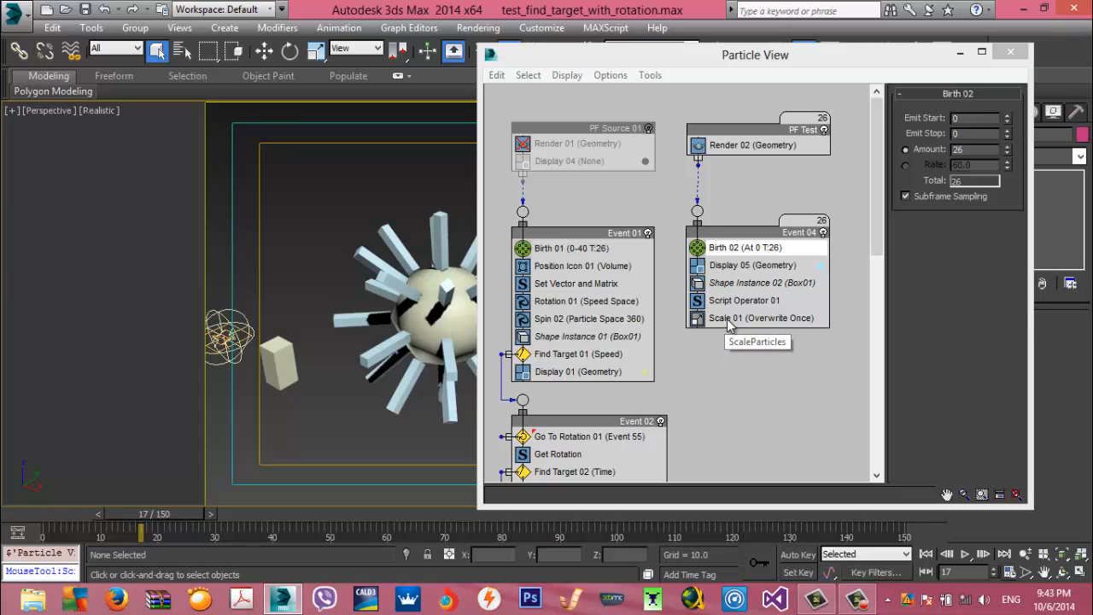
{"action": "left_click", "coordinate": [698, 322]}
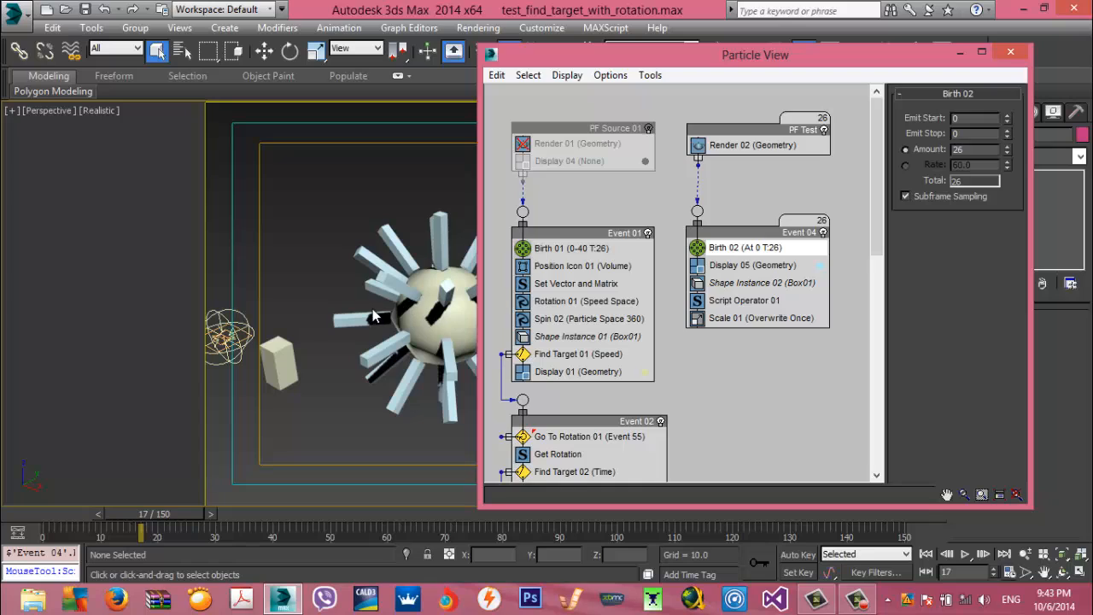
Open the script of Script Operator 01 in Event 04 and examine the line that gets each particle's vertex position
{"action": "left_click", "coordinate": [736, 303]}
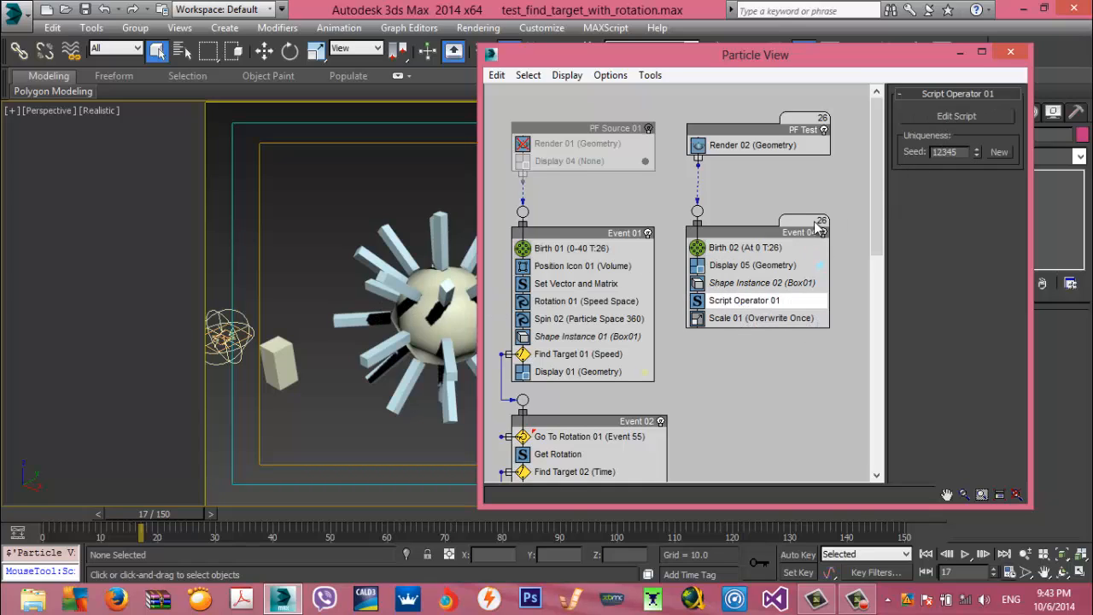
{"action": "left_click", "coordinate": [727, 304]}
{"action": "left_click", "coordinate": [763, 303]}
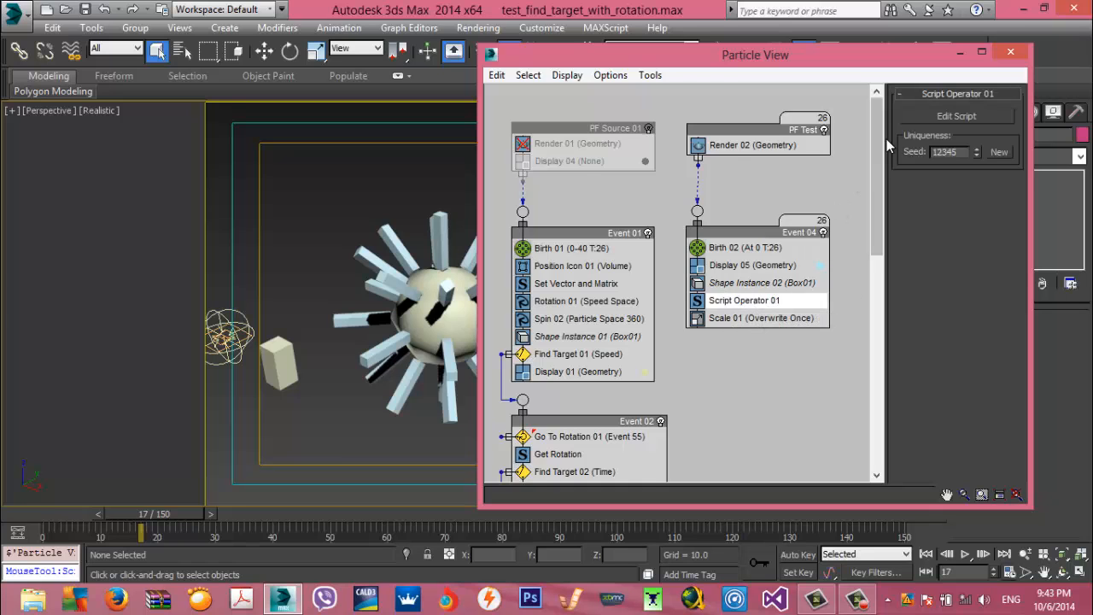
{"action": "left_click", "coordinate": [949, 116]}
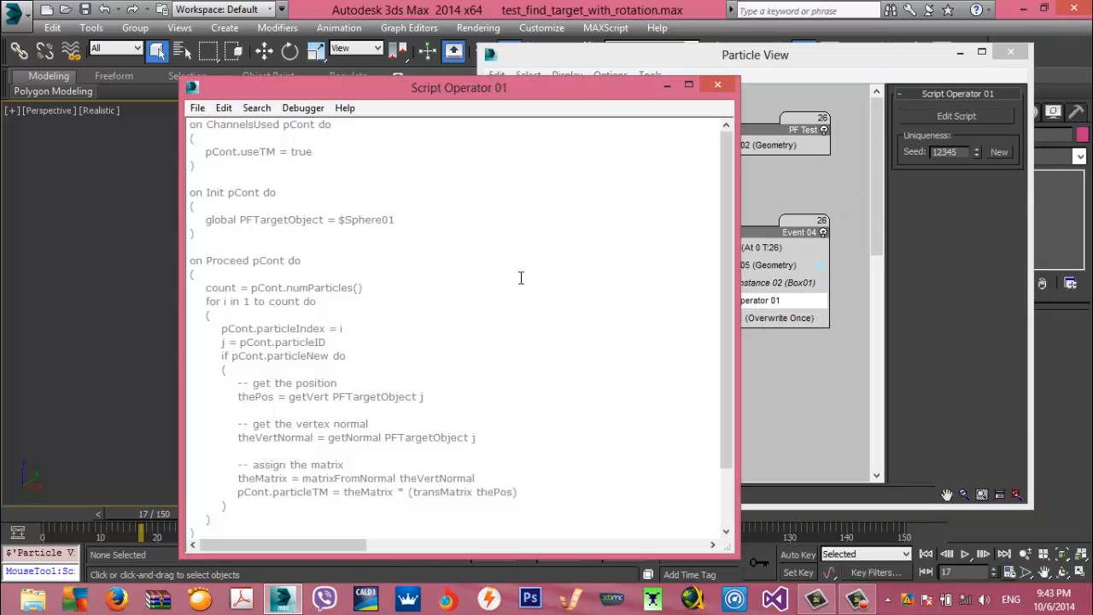
{"action": "scroll", "coordinate": [416, 394], "scroll_direction": "down", "scroll_amount": 1}
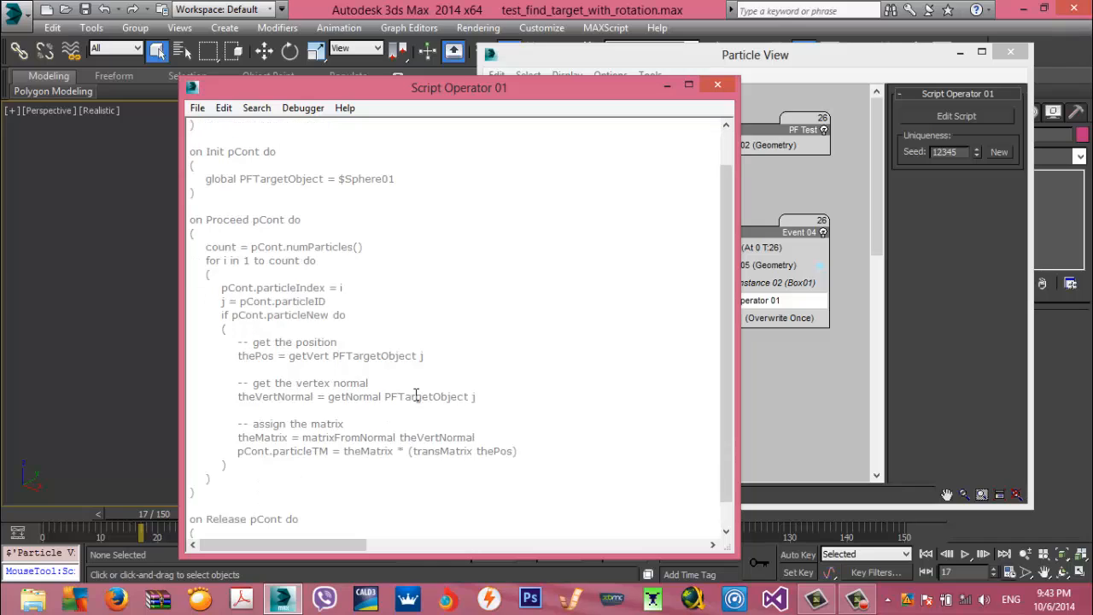
{"action": "double_click", "coordinate": [304, 357]}
{"action": "double_click", "coordinate": [256, 357]}
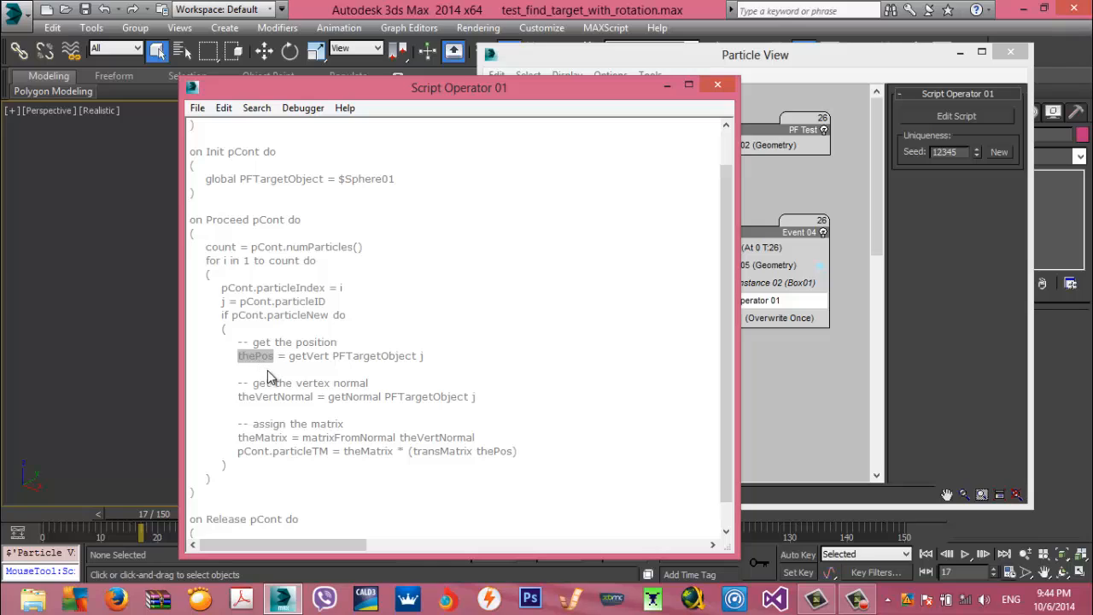
Examine the script's vertex normal and matrix assignment lines, and close the script window
{"action": "scroll", "coordinate": [341, 394], "scroll_direction": "down", "scroll_amount": 1}
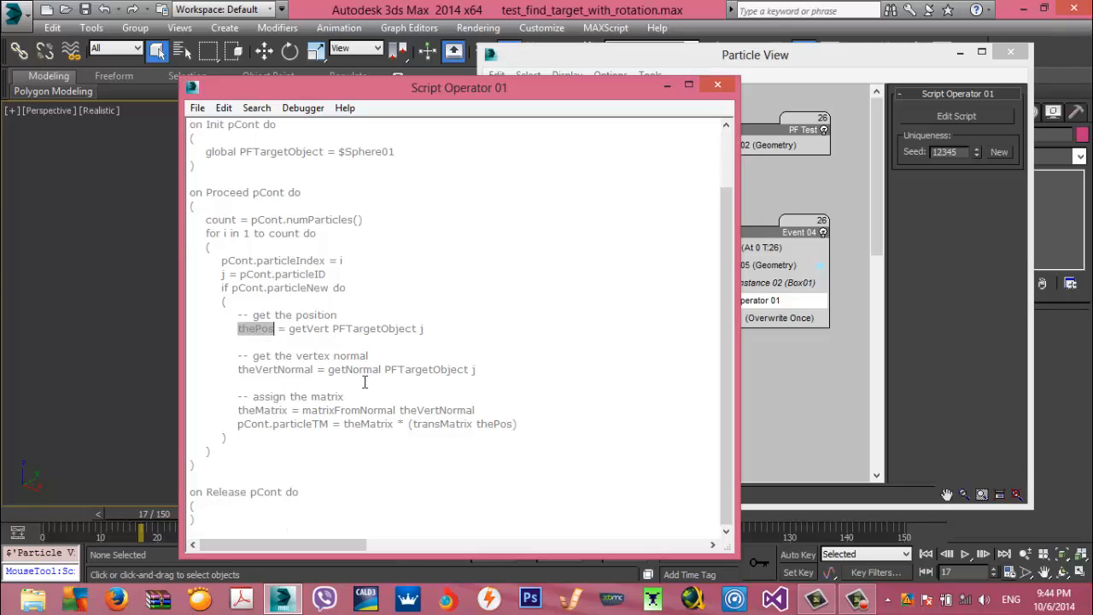
{"action": "double_click", "coordinate": [351, 373]}
{"action": "left_click_drag", "start_coordinate": [351, 373], "coordinate": [351, 386]}
{"action": "left_click", "coordinate": [465, 370]}
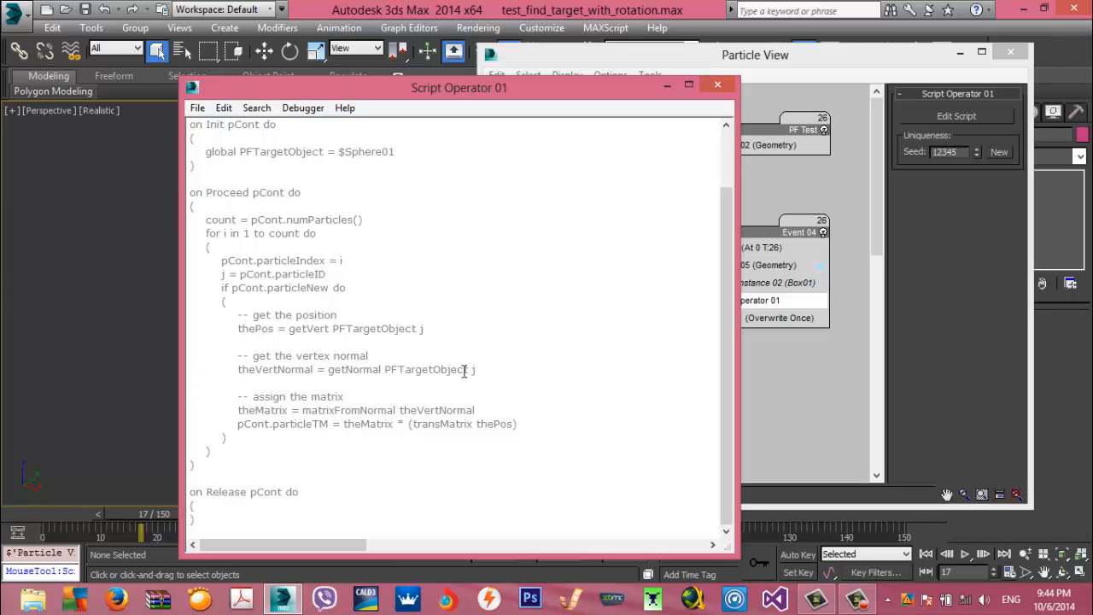
{"action": "double_click", "coordinate": [266, 369]}
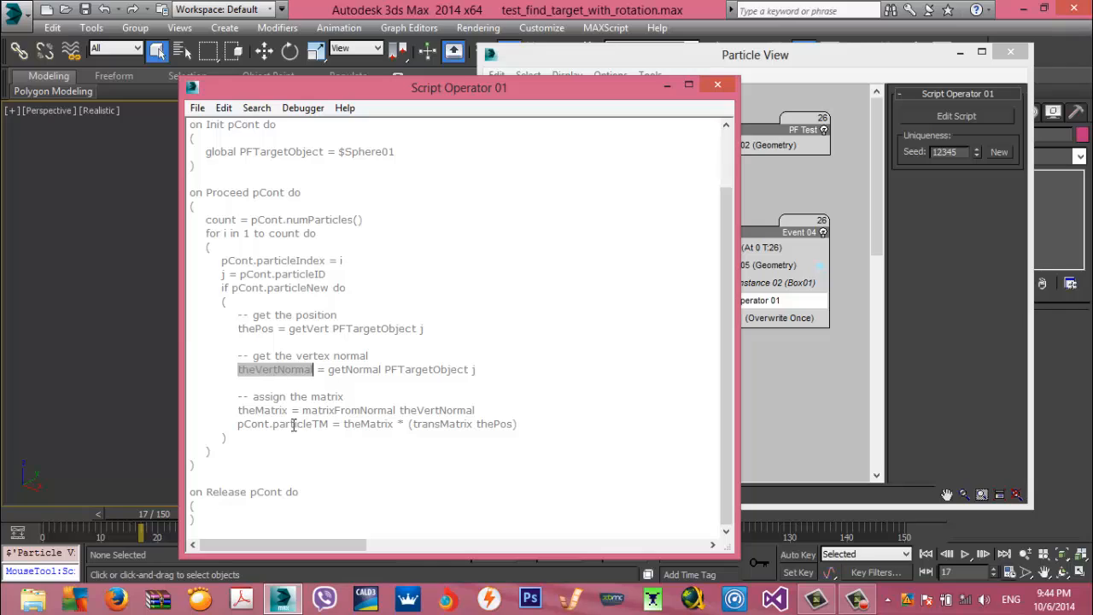
{"action": "left_click", "coordinate": [275, 332]}
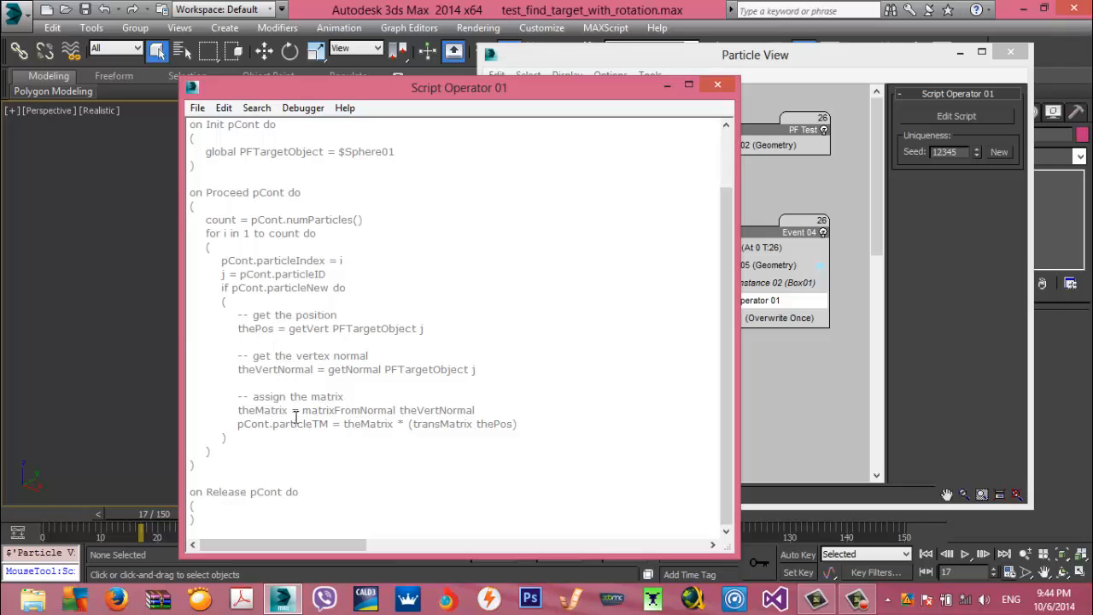
{"action": "left_click_drag", "start_coordinate": [291, 411], "coordinate": [299, 435]}
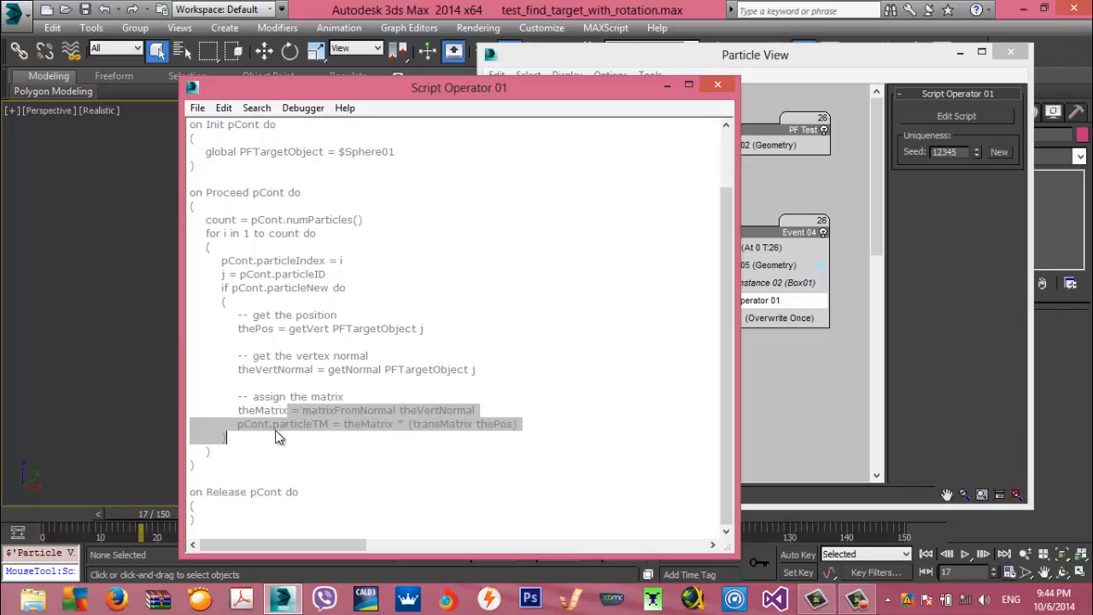
{"action": "left_click", "coordinate": [717, 85]}
Turn PF Source 01 back on and select the Position Icon 01 operator in Event 01, keeping the emitted boxes in view
{"action": "left_click", "coordinate": [648, 128]}
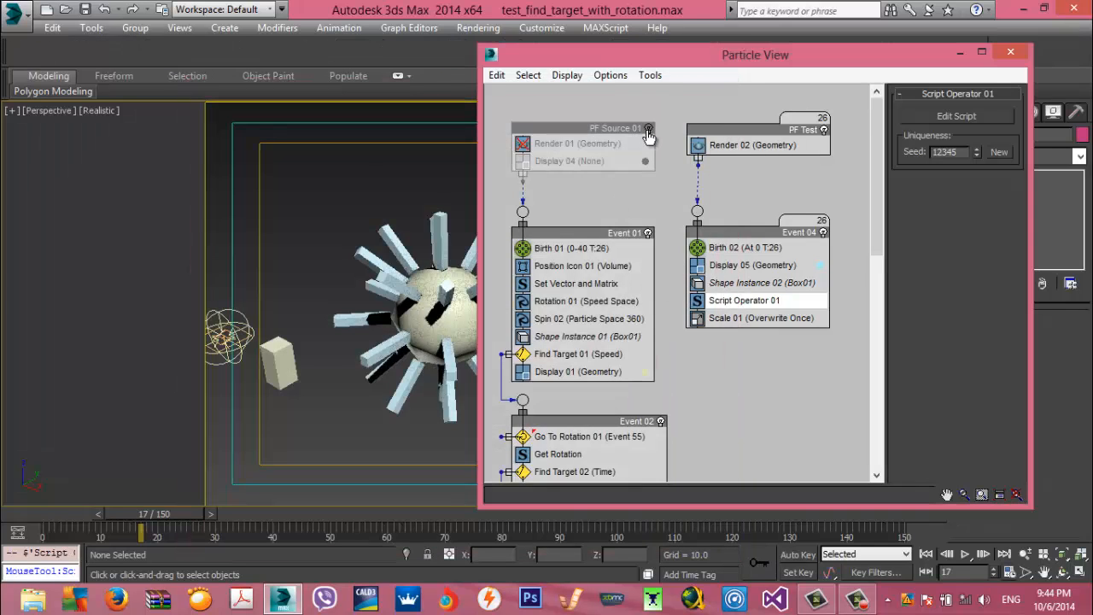
{"action": "left_click_drag", "start_coordinate": [779, 55], "coordinate": [938, 39]}
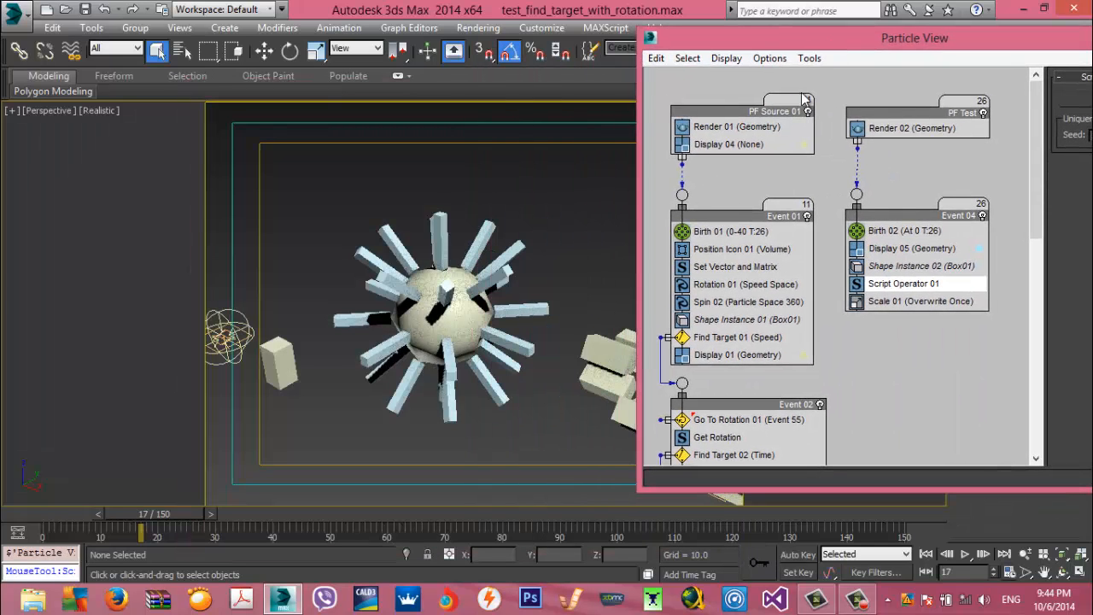
{"action": "left_click", "coordinate": [742, 249]}
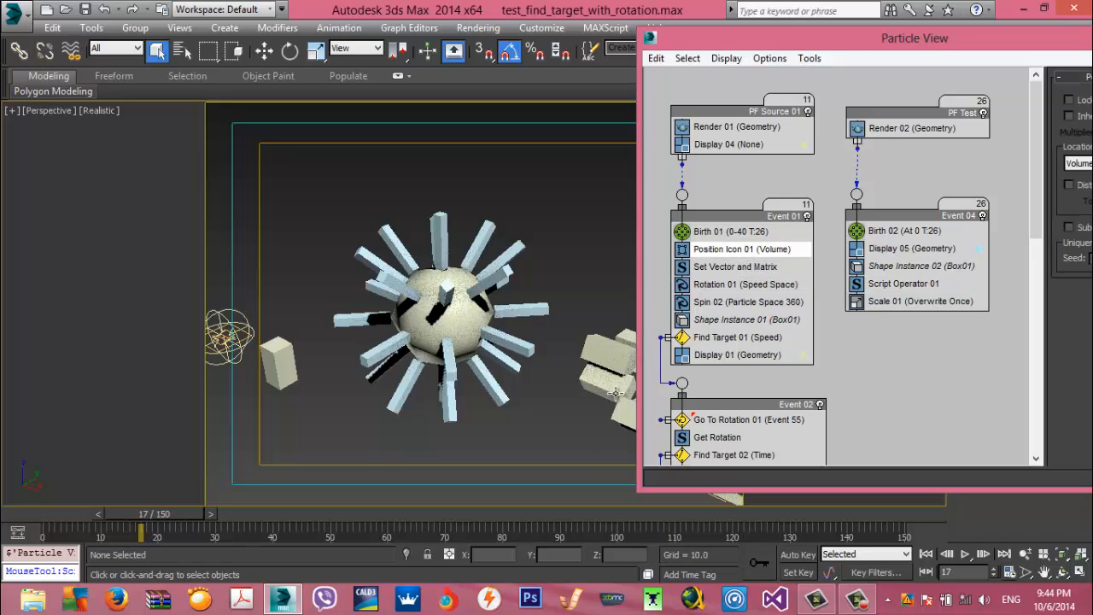
{"action": "left_click", "coordinate": [564, 393]}
{"action": "scroll", "coordinate": [577, 401], "scroll_direction": "down", "scroll_amount": 2}
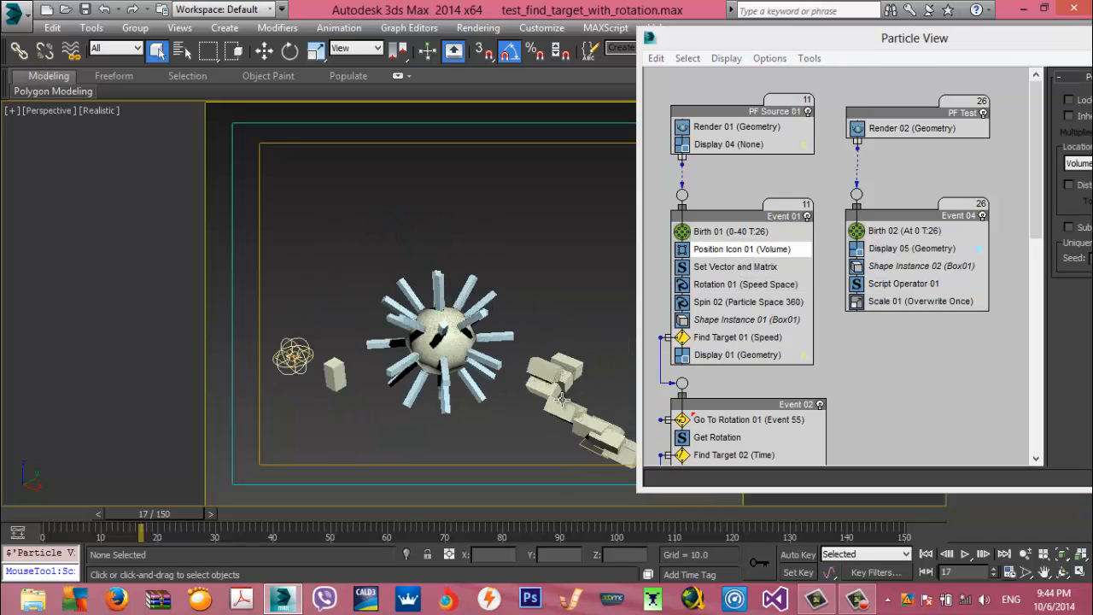
{"action": "middle_click_drag", "start_coordinate": [557, 392], "coordinate": [524, 348]}
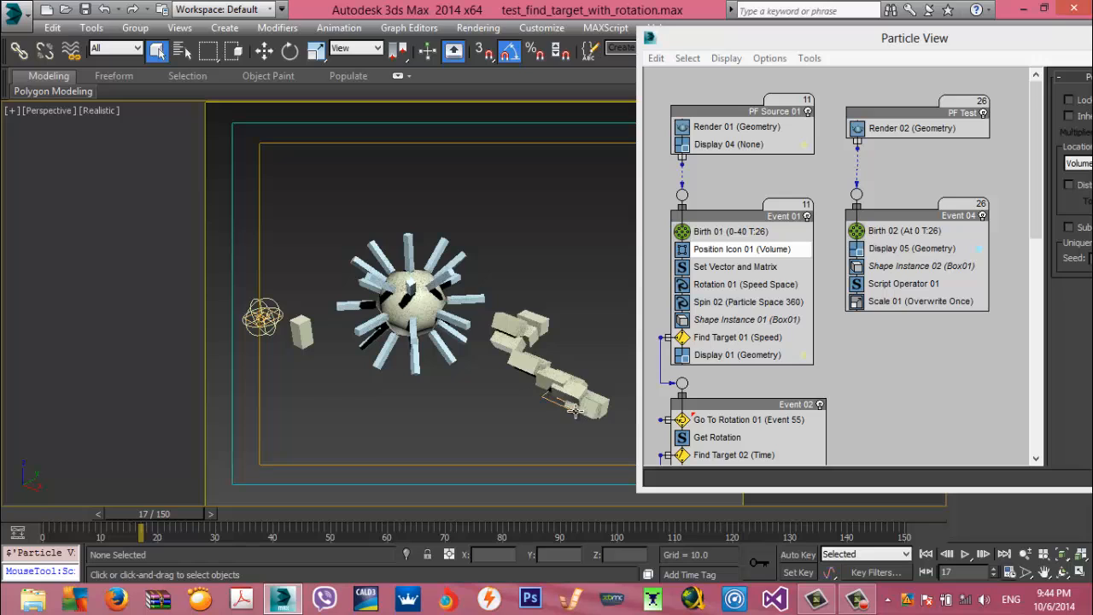
Open the Set Vector and Matrix script in Event 01, examine its position and vertex normal lines, and close it
{"action": "left_click", "coordinate": [723, 268]}
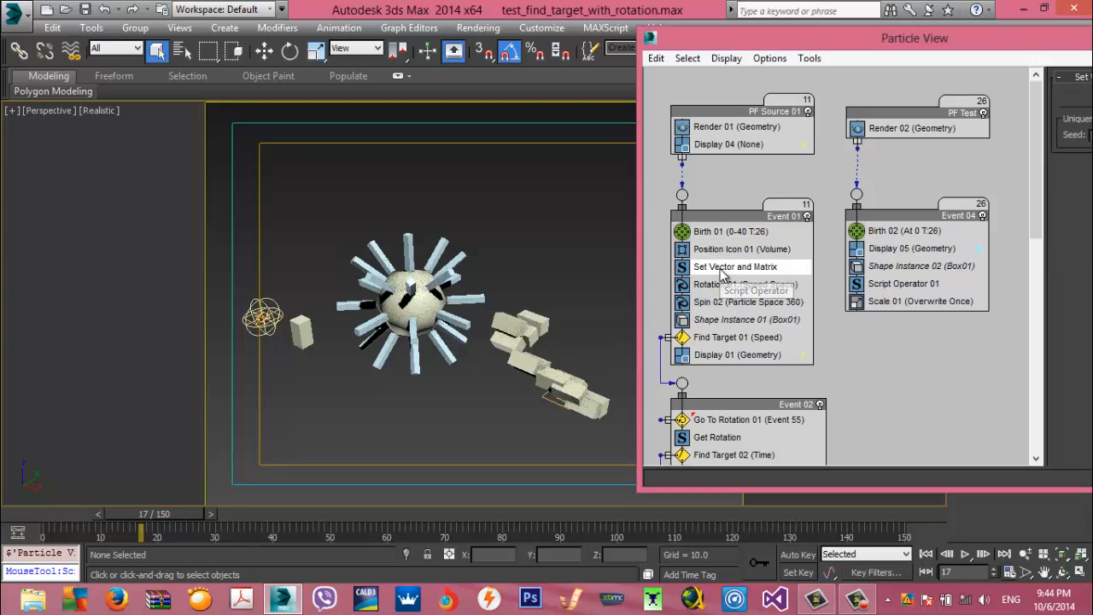
{"action": "left_click", "coordinate": [1081, 100]}
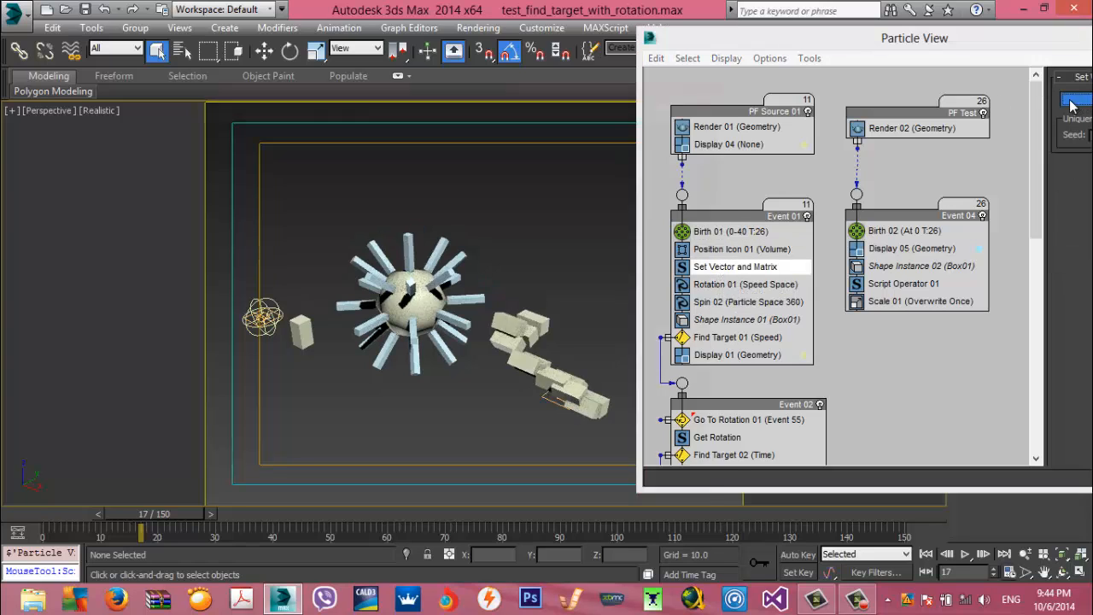
{"action": "scroll", "coordinate": [386, 306], "scroll_direction": "down", "scroll_amount": 2}
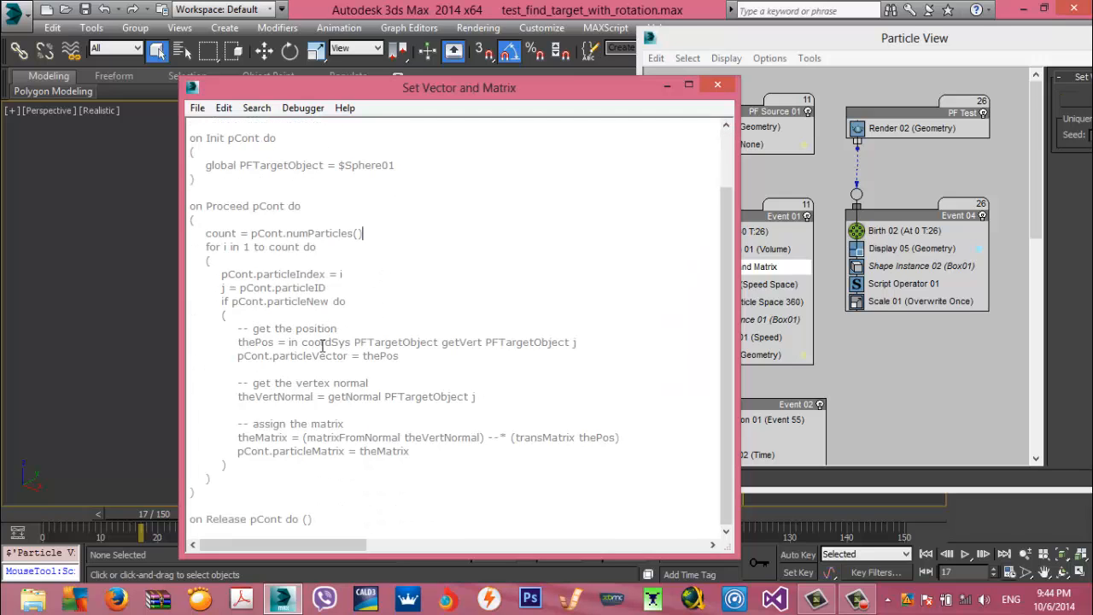
{"action": "left_click_drag", "start_coordinate": [275, 330], "coordinate": [357, 365]}
{"action": "left_click_drag", "start_coordinate": [297, 383], "coordinate": [337, 411]}
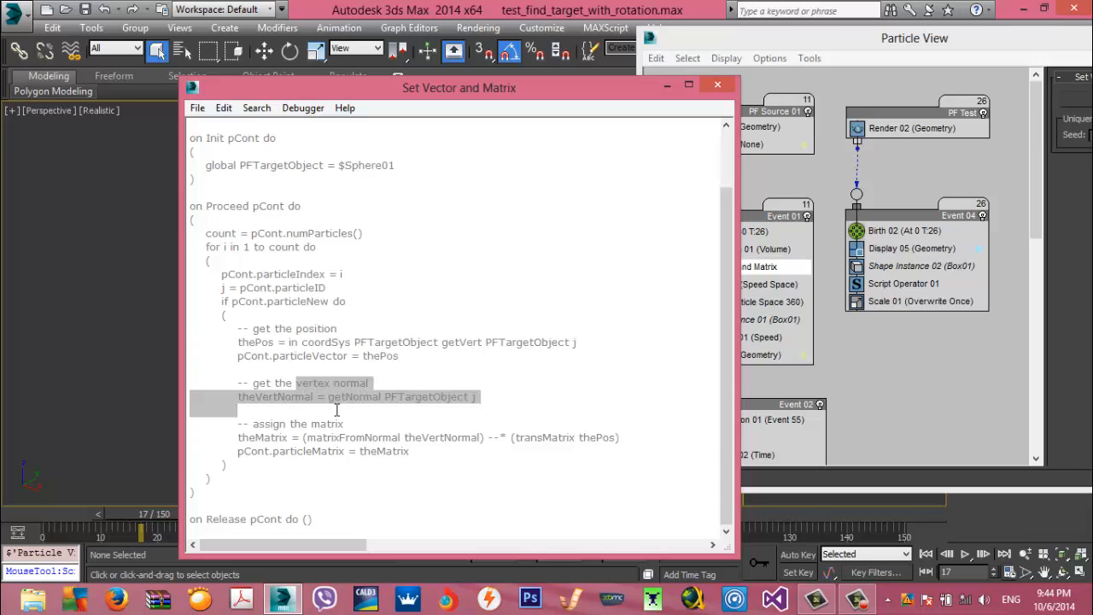
{"action": "left_click", "coordinate": [725, 85]}
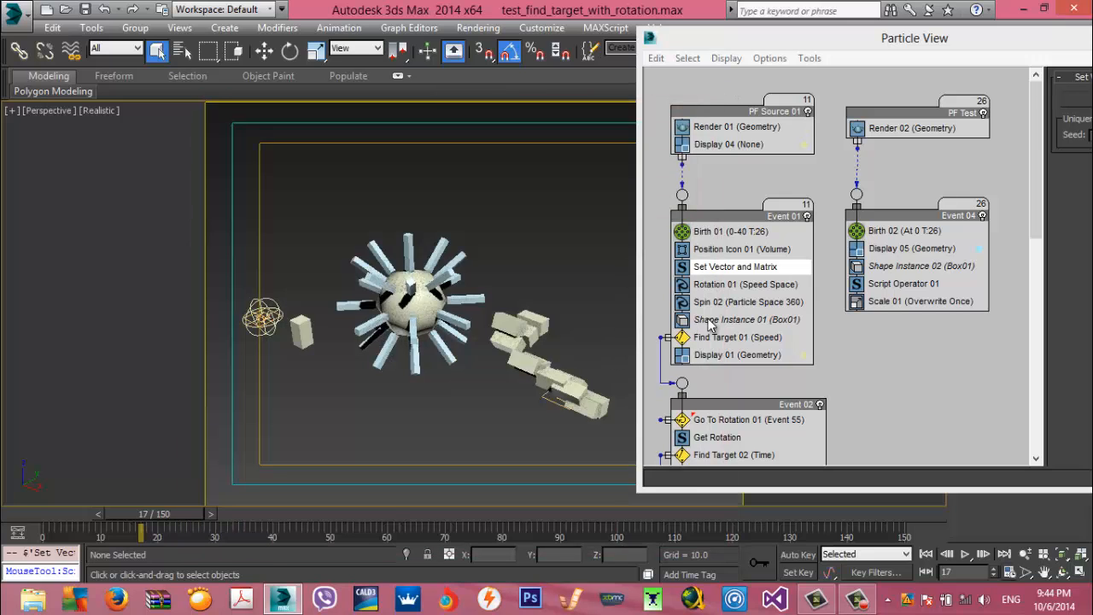
Examine the Find Target 01 settings in Event 01, from the speed control to the Sphere01 target and its point option
{"action": "left_click", "coordinate": [725, 339]}
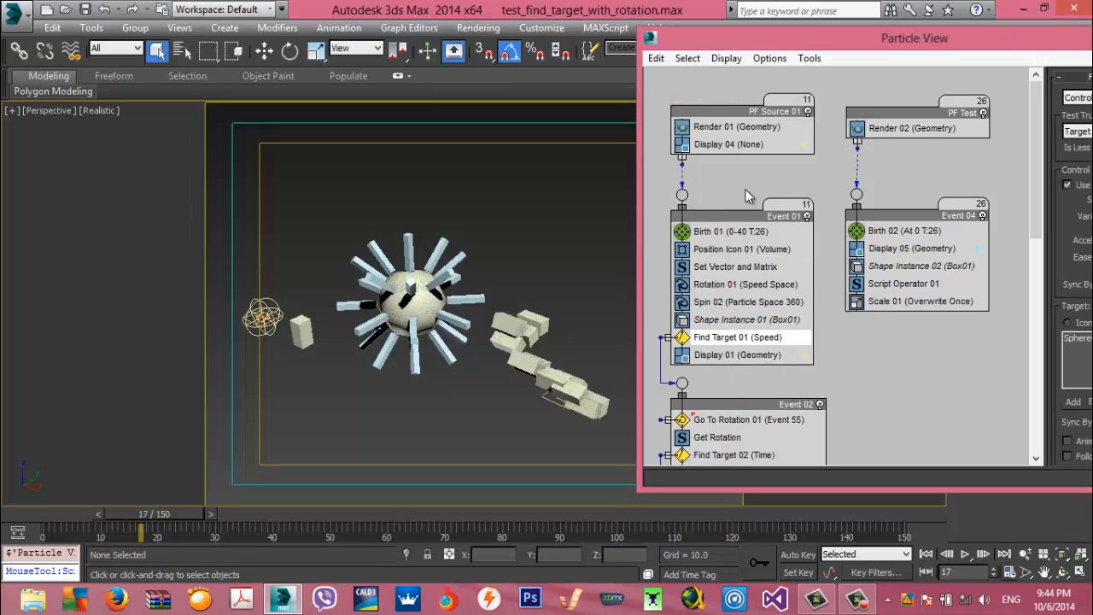
{"action": "left_click_drag", "start_coordinate": [756, 50], "coordinate": [646, 34]}
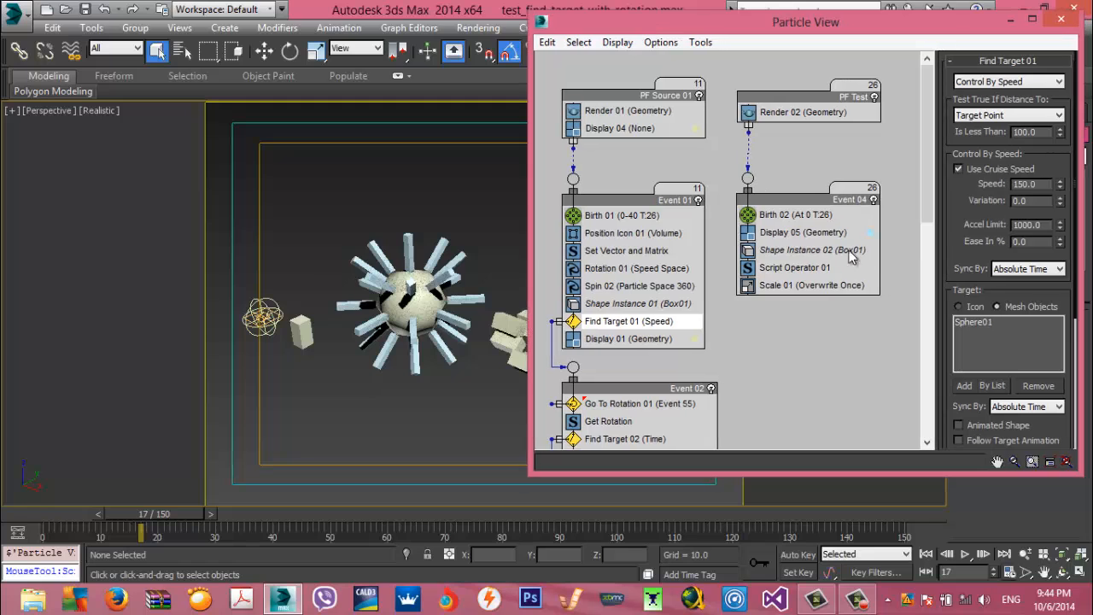
{"action": "left_click_drag", "start_coordinate": [957, 236], "coordinate": [957, 128]}
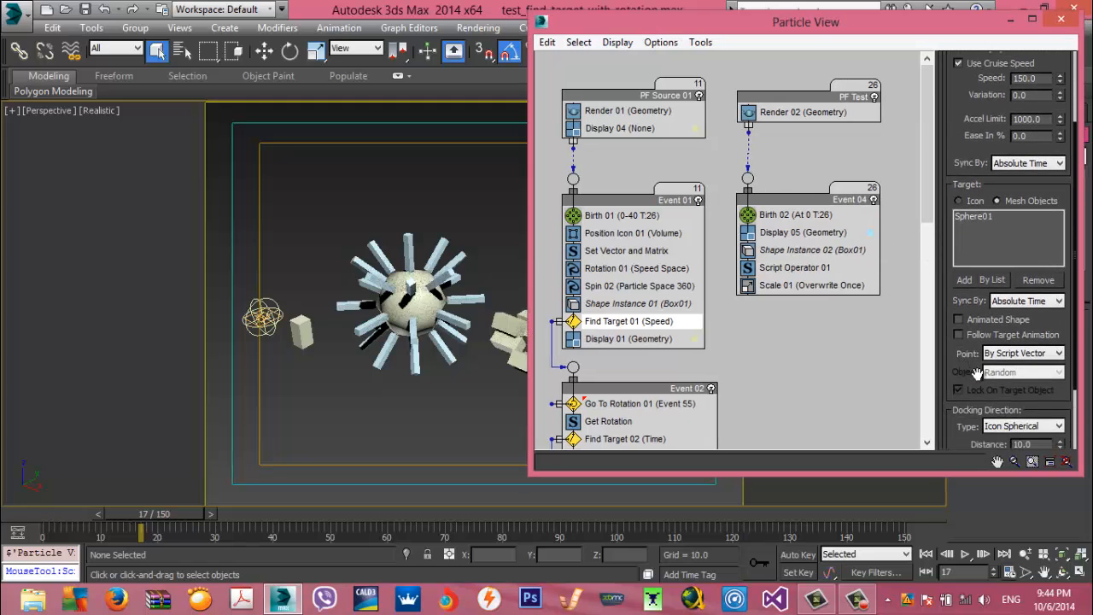
Reopen the Set Vector and Matrix script, examine the useVector and useMatrix channel lines, and close it
{"action": "left_click", "coordinate": [628, 250]}
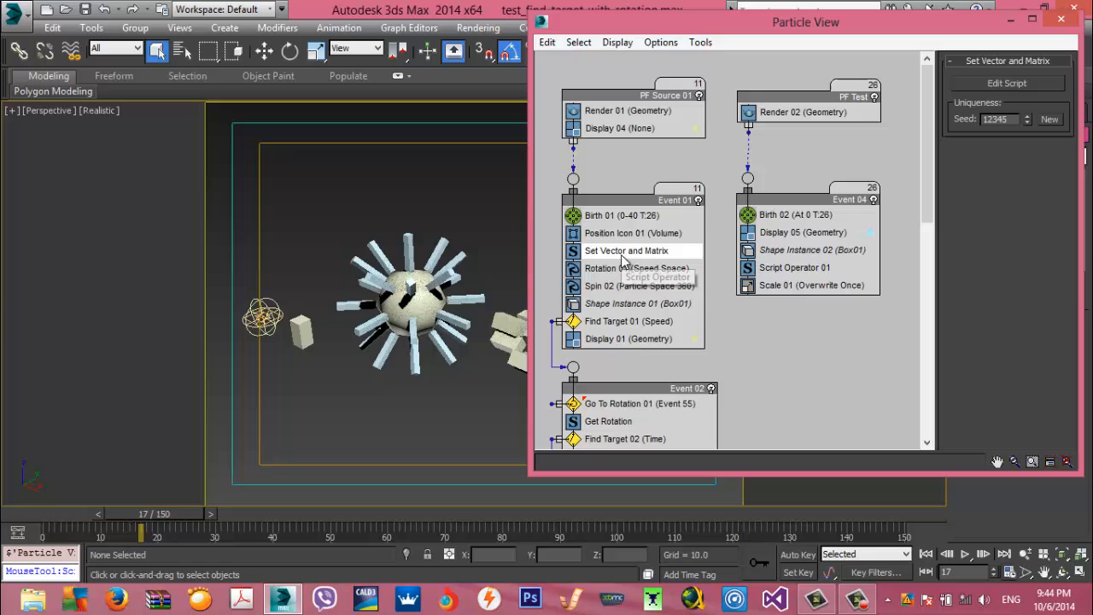
{"action": "left_click", "coordinate": [997, 85]}
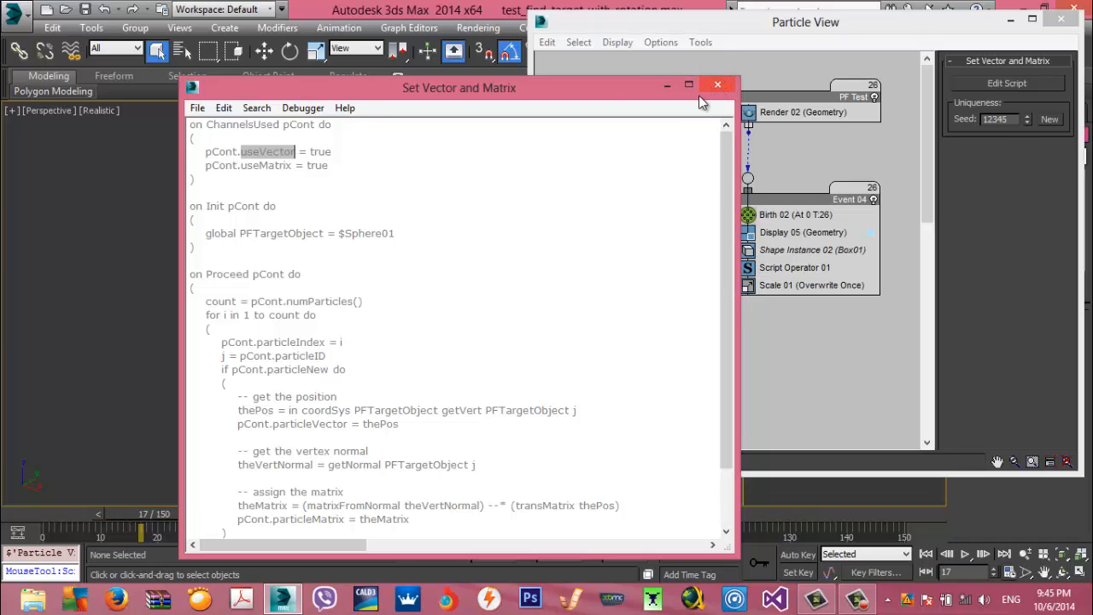
{"action": "double_click", "coordinate": [253, 167]}
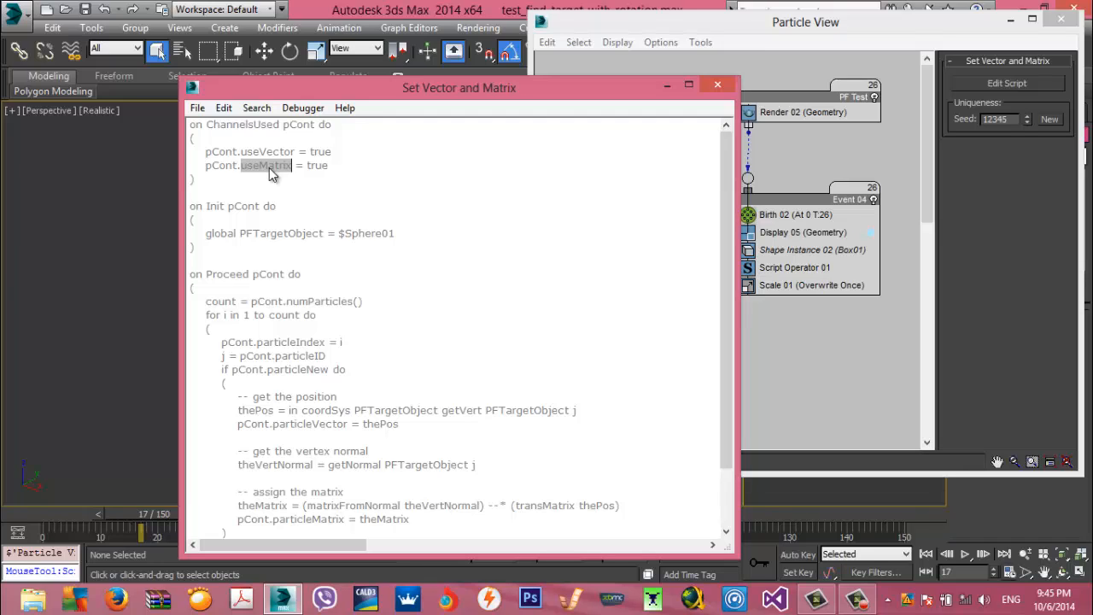
{"action": "left_click", "coordinate": [718, 85]}
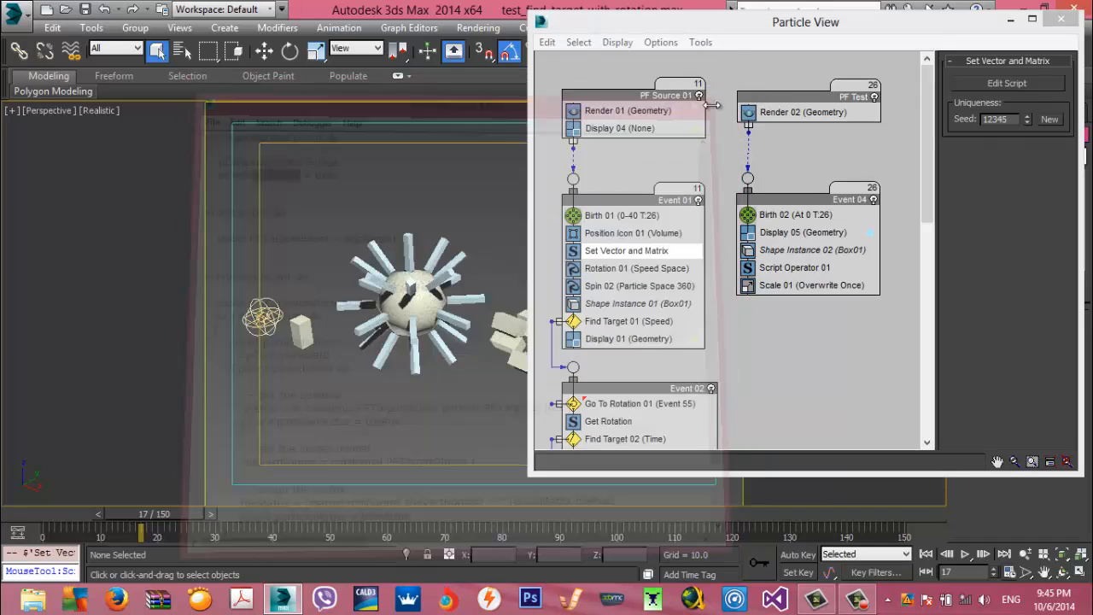
Examine the transition duration and target rotation settings of Go To Rotation 01 in Event 02
{"action": "scroll", "coordinate": [683, 340], "scroll_direction": "down", "scroll_amount": 5}
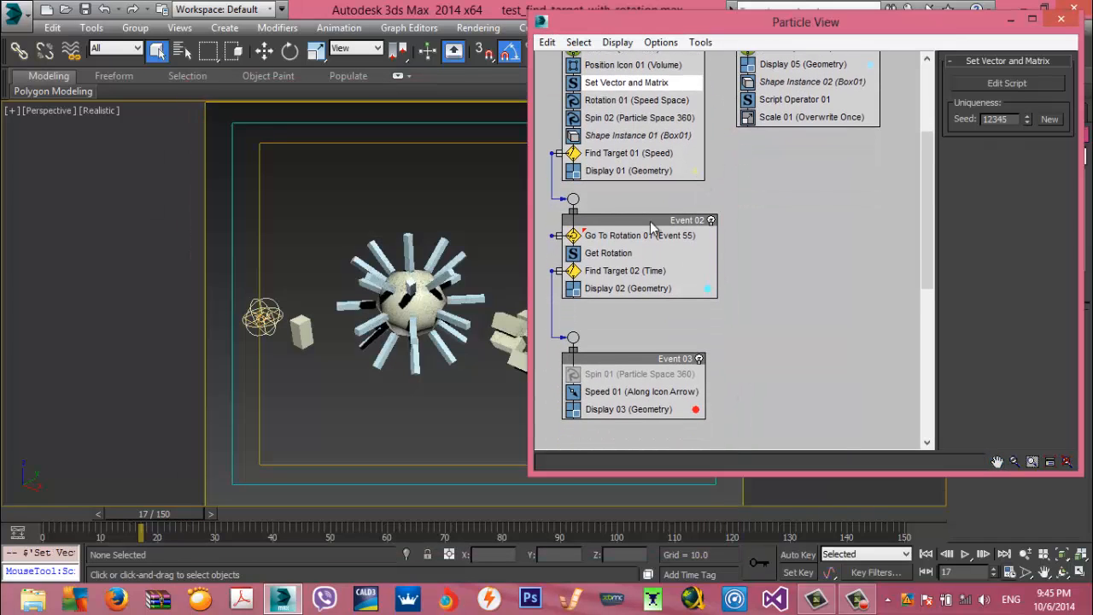
{"action": "left_click", "coordinate": [628, 237]}
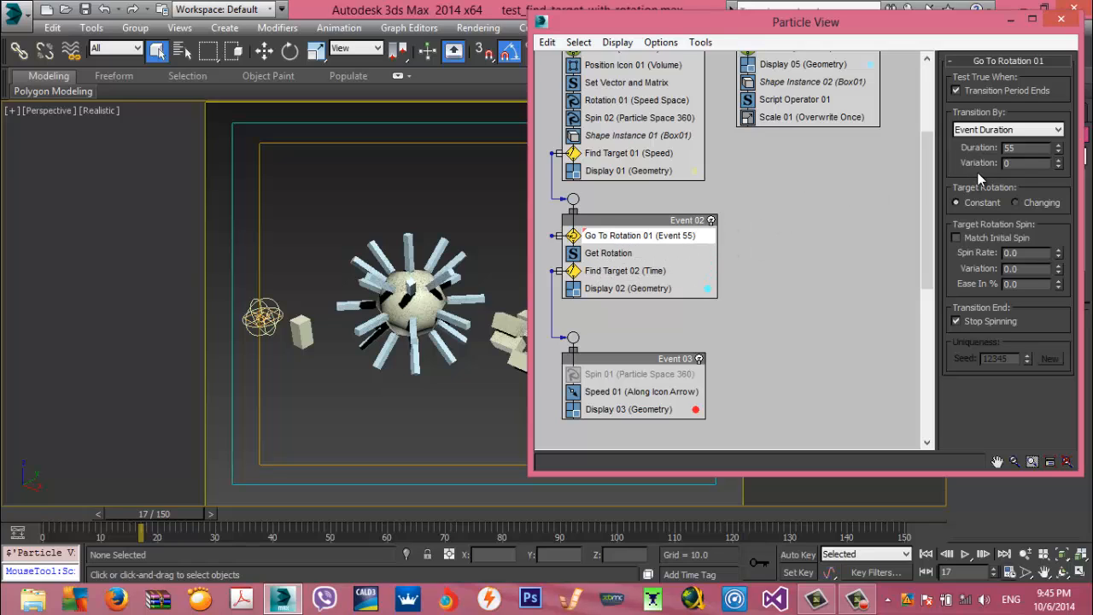
{"action": "left_click", "coordinate": [622, 256]}
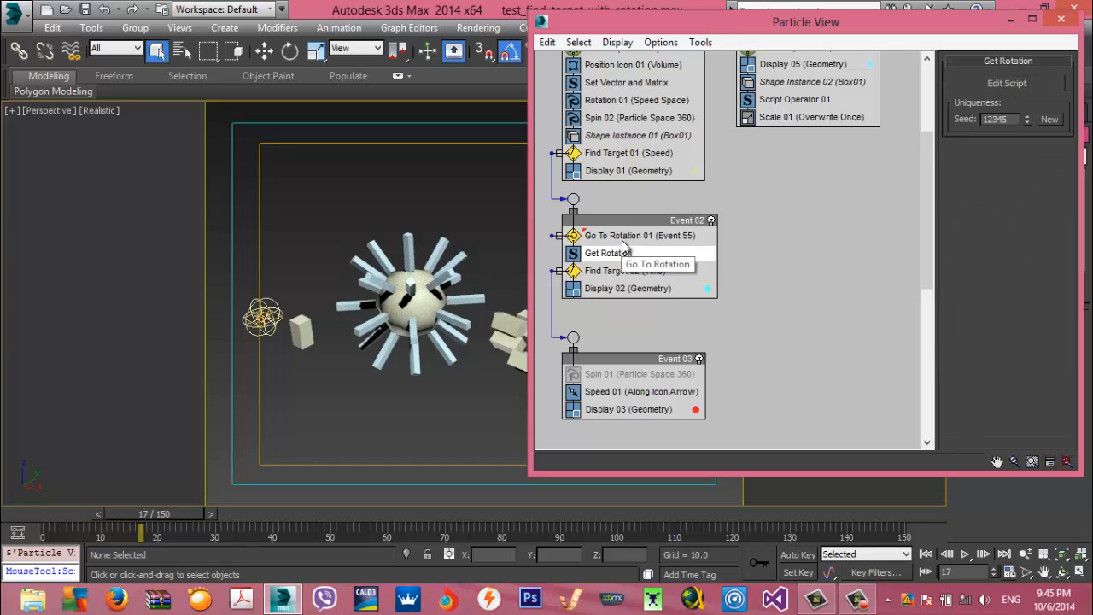
{"action": "left_click", "coordinate": [629, 236]}
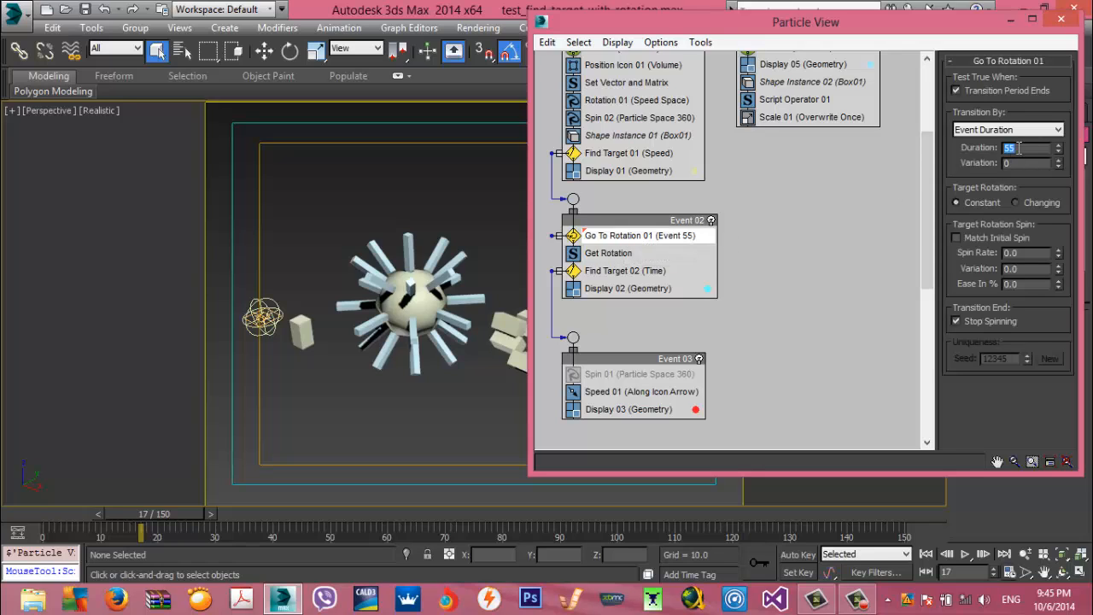
Open the Get Rotation script in Event 02 and examine its commented-out particle orientation block beside the scene
{"action": "left_click", "coordinate": [608, 253]}
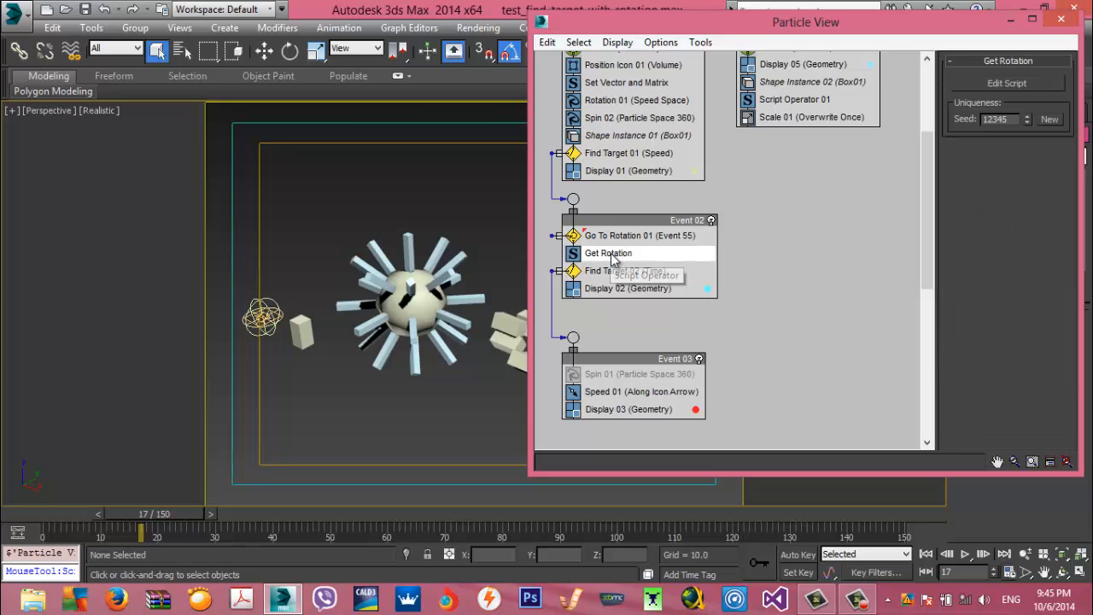
{"action": "left_click", "coordinate": [988, 82]}
{"action": "scroll", "coordinate": [362, 305], "scroll_direction": "down", "scroll_amount": 2}
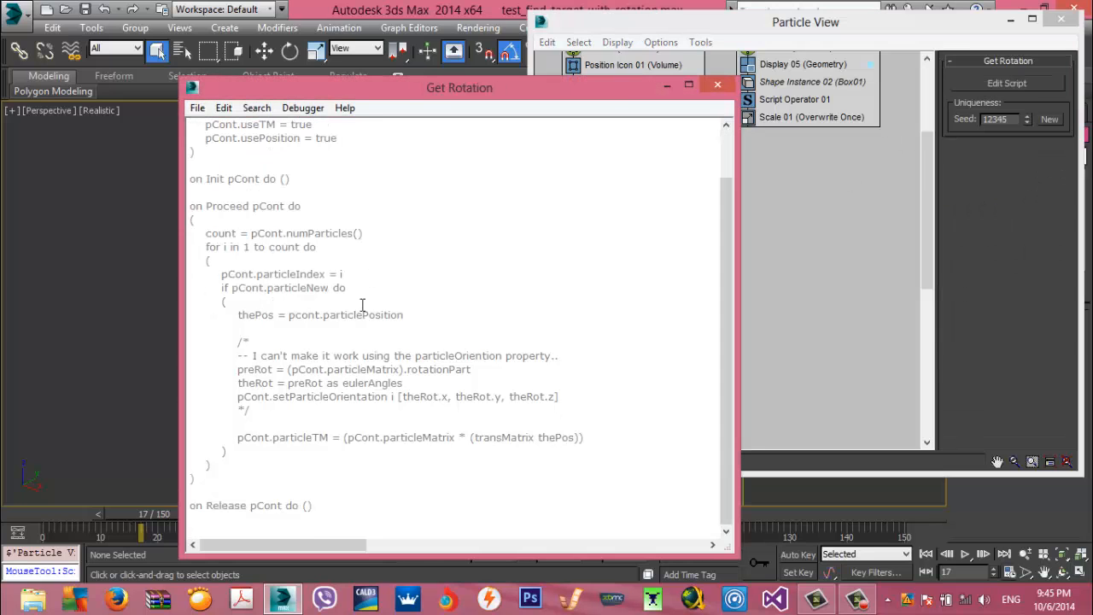
{"action": "left_click_drag", "start_coordinate": [368, 92], "coordinate": [723, 52]}
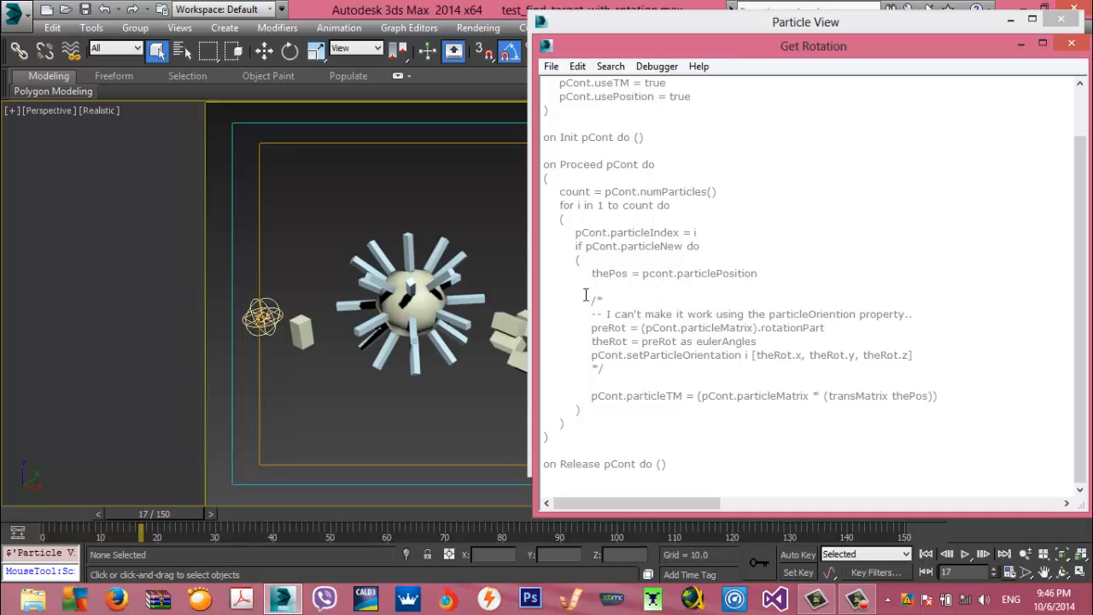
{"action": "left_click_drag", "start_coordinate": [585, 295], "coordinate": [626, 368]}
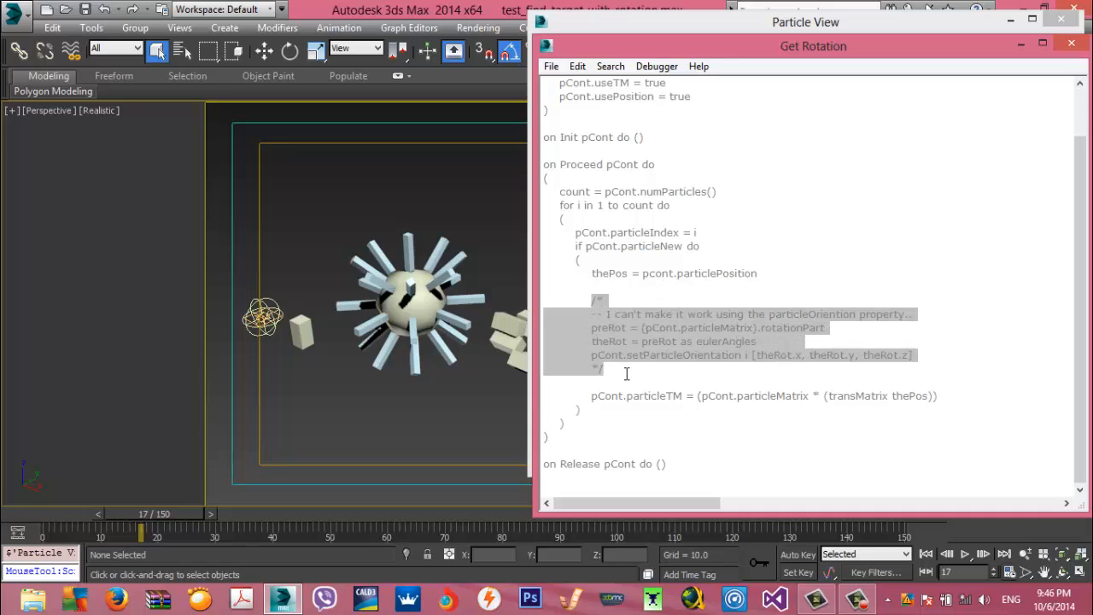
{"action": "left_click", "coordinate": [788, 329]}
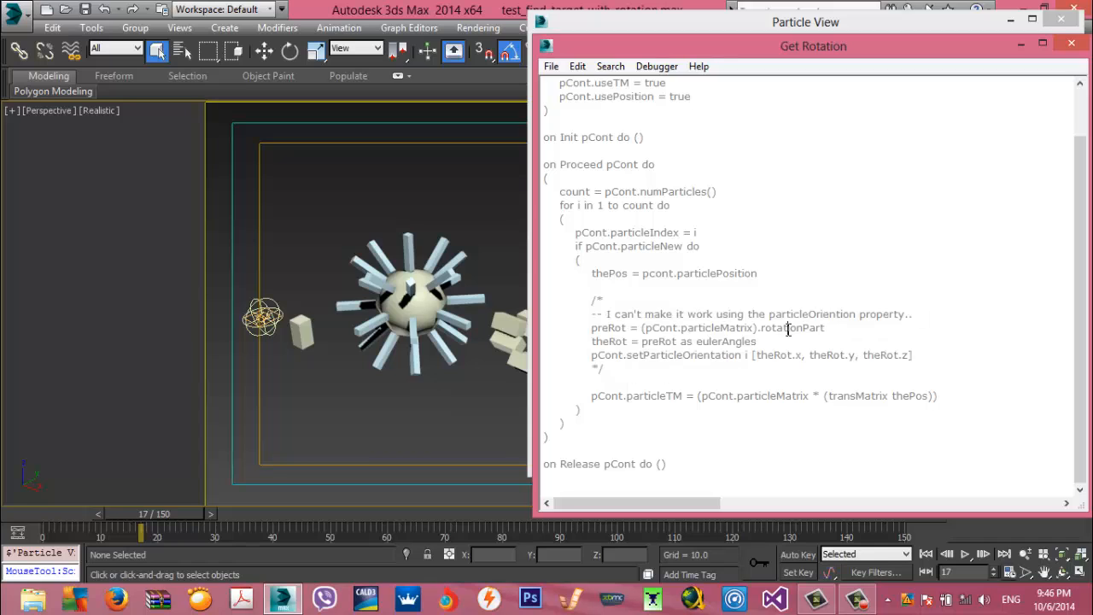
{"action": "left_click_drag", "start_coordinate": [591, 299], "coordinate": [608, 305]}
{"action": "left_click_drag", "start_coordinate": [615, 371], "coordinate": [594, 371]}
{"action": "left_click", "coordinate": [610, 326]}
{"action": "left_click_drag", "start_coordinate": [615, 316], "coordinate": [906, 314]}
Examine the script line that assigns particleTM from the particle matrix and position, and close the script
{"action": "left_click", "coordinate": [733, 398]}
{"action": "double_click", "coordinate": [726, 398]}
{"action": "left_click", "coordinate": [648, 398]}
{"action": "double_click", "coordinate": [649, 398]}
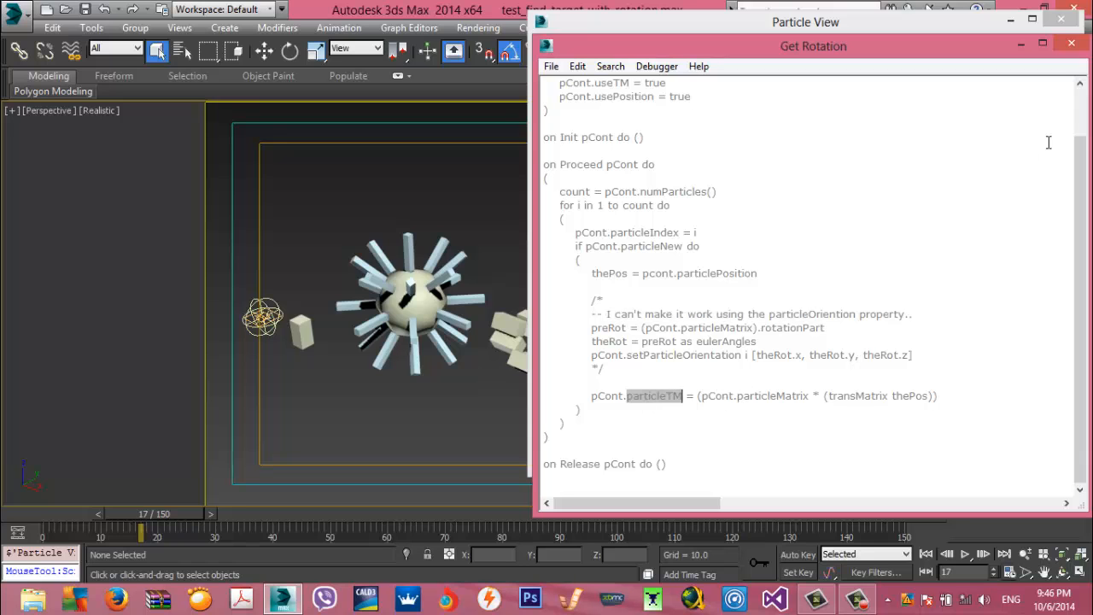
{"action": "left_click", "coordinate": [1072, 44]}
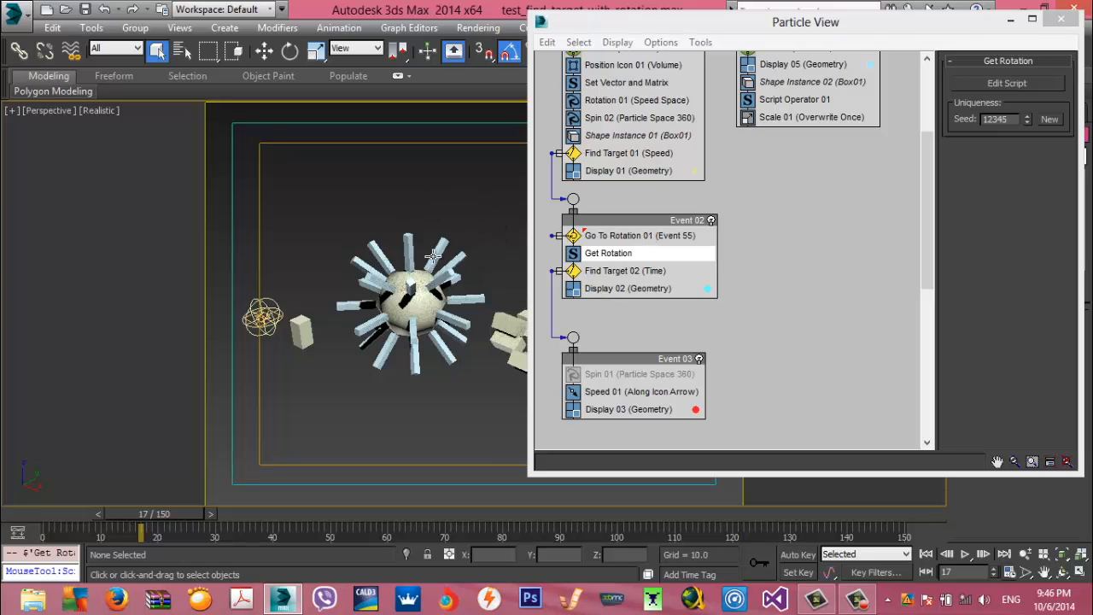
Close Particle View and open the recent scene mytry-05.max without saving changes to the current one
{"action": "left_click", "coordinate": [1061, 19]}
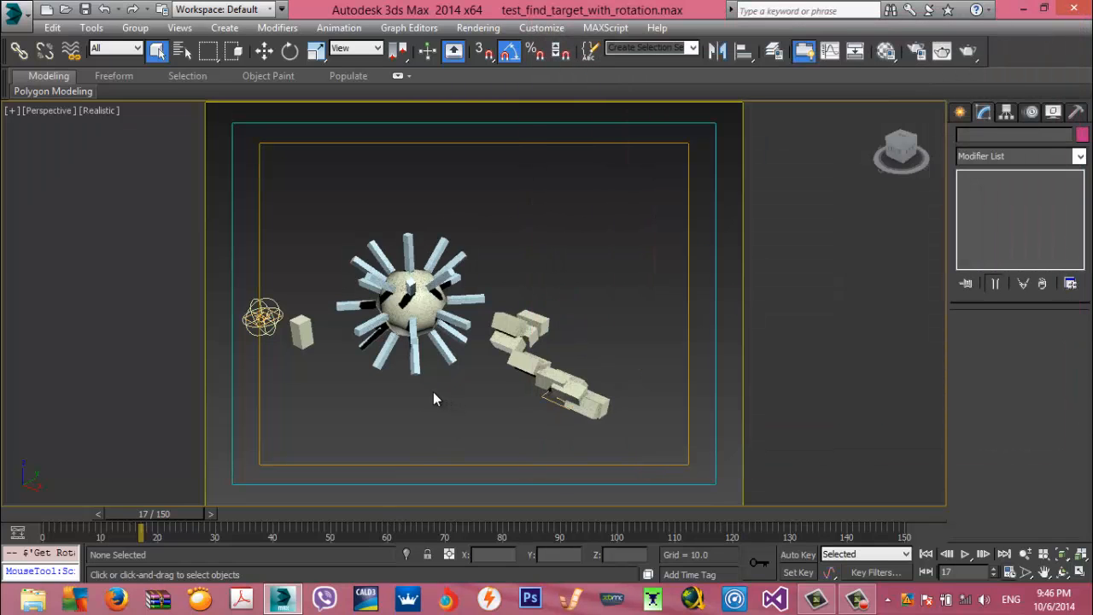
{"action": "left_click_drag", "start_coordinate": [111, 519], "coordinate": [63, 518]}
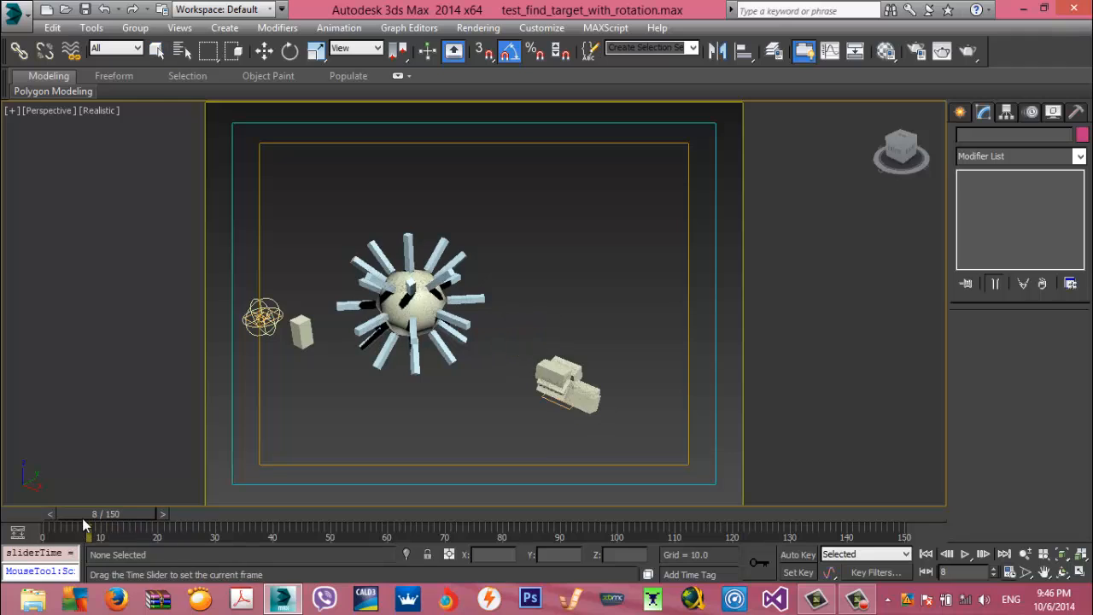
{"action": "left_click", "coordinate": [15, 13]}
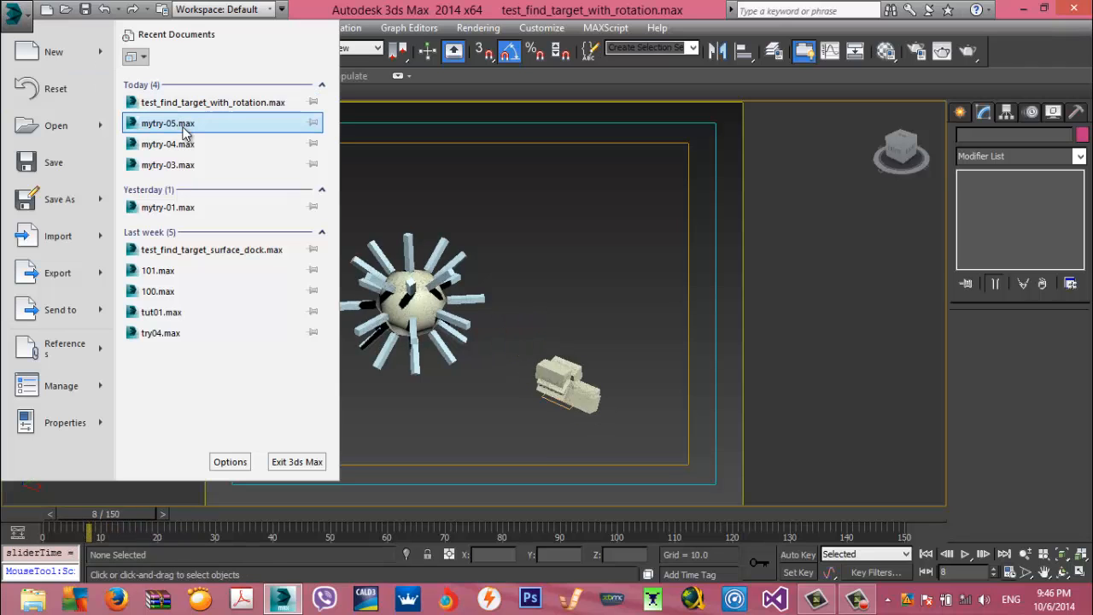
{"action": "left_click", "coordinate": [184, 128]}
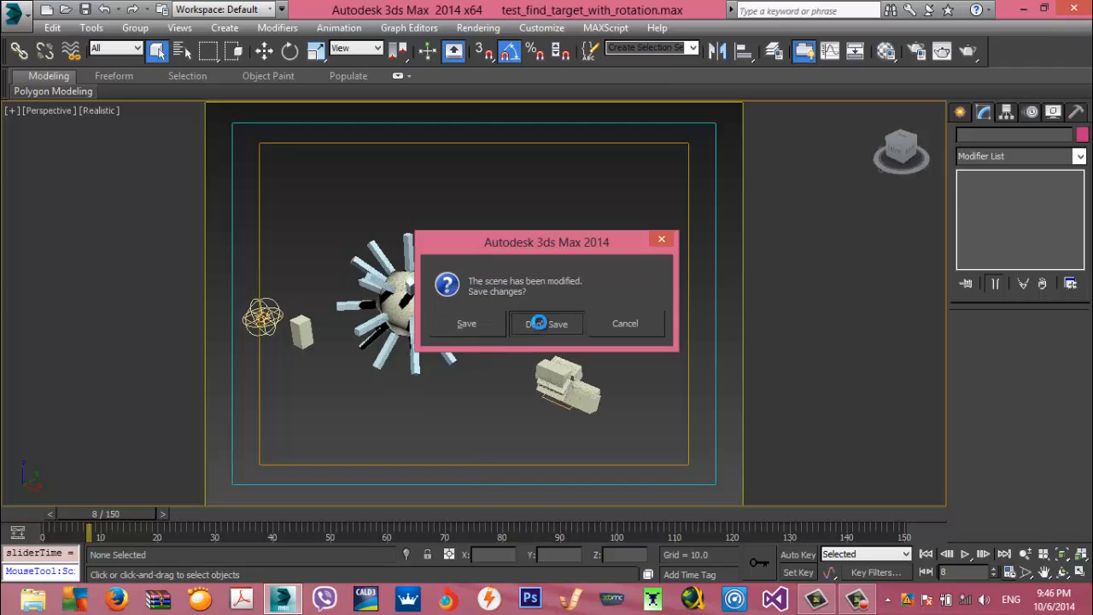
{"action": "left_click", "coordinate": [547, 324]}
Scrub the animation to frame 82, examine the particle events and Data Operator 001 in an enlarged Particle View, and close it
{"action": "left_click_drag", "start_coordinate": [94, 516], "coordinate": [406, 421]}
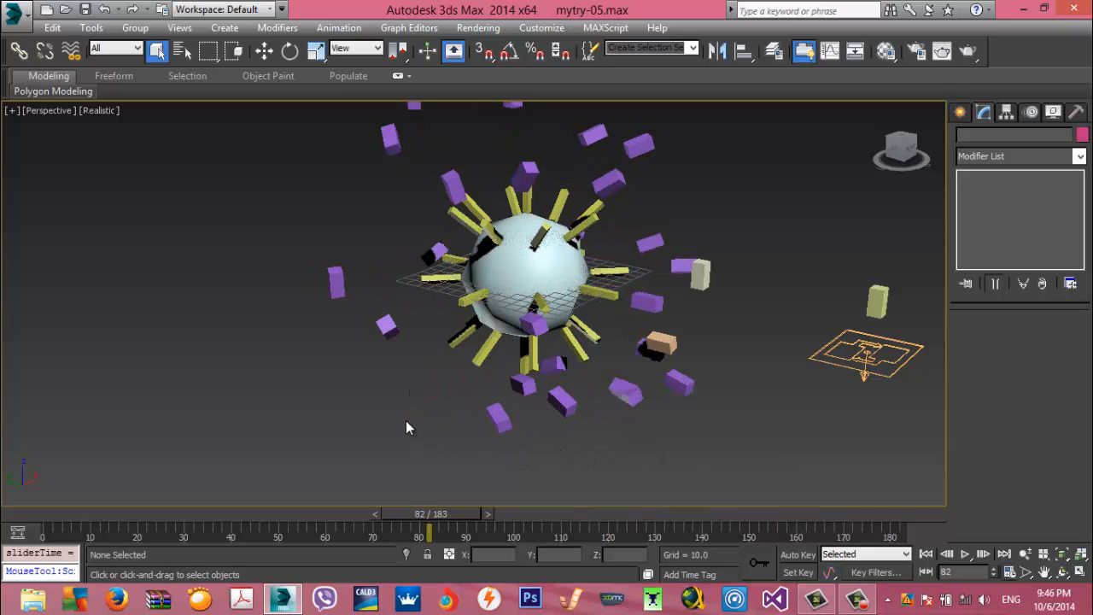
{"action": "key", "text": "6"}
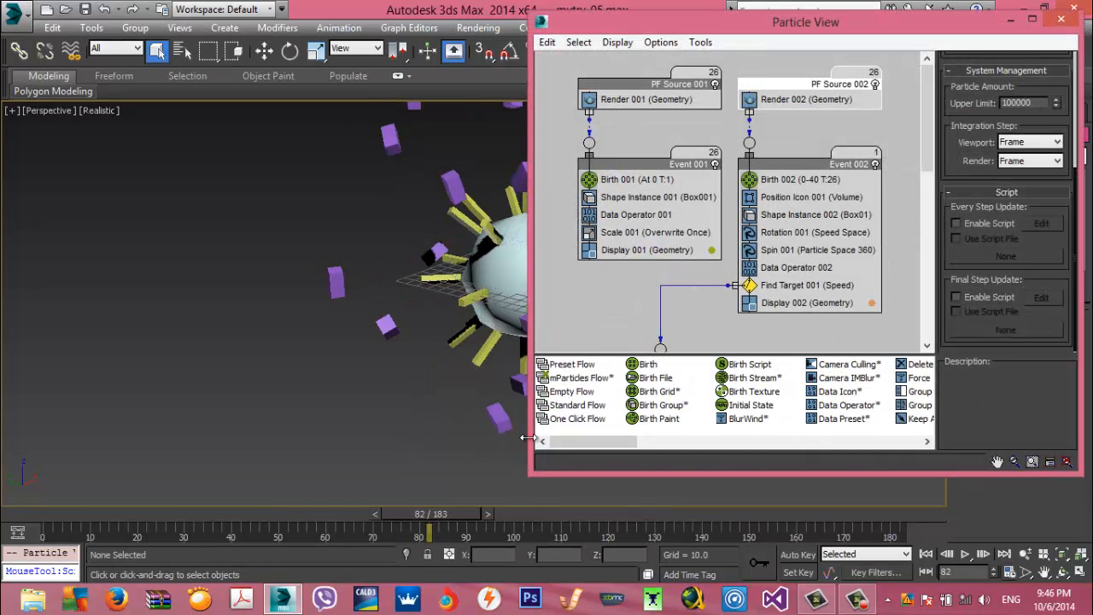
{"action": "left_click_drag", "start_coordinate": [532, 472], "coordinate": [261, 563]}
{"action": "middle_click_drag", "start_coordinate": [392, 326], "coordinate": [394, 279]}
{"action": "left_click", "coordinate": [376, 168]}
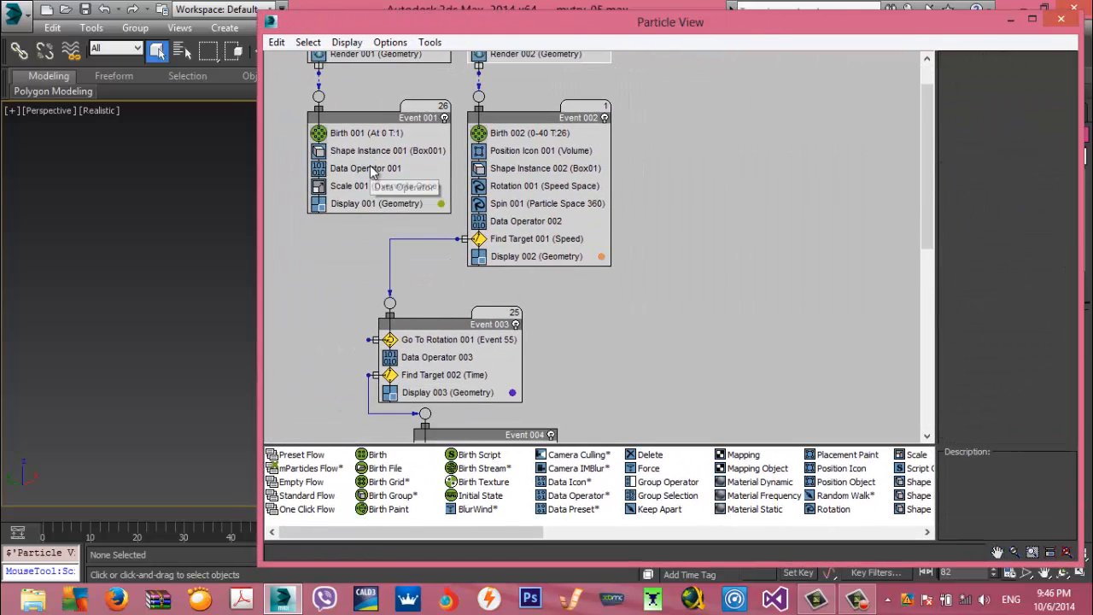
{"action": "left_click", "coordinate": [1061, 19]}
Hide the source box Box001 and the target sphere Sphere001 in the viewport
{"action": "left_click", "coordinate": [747, 342]}
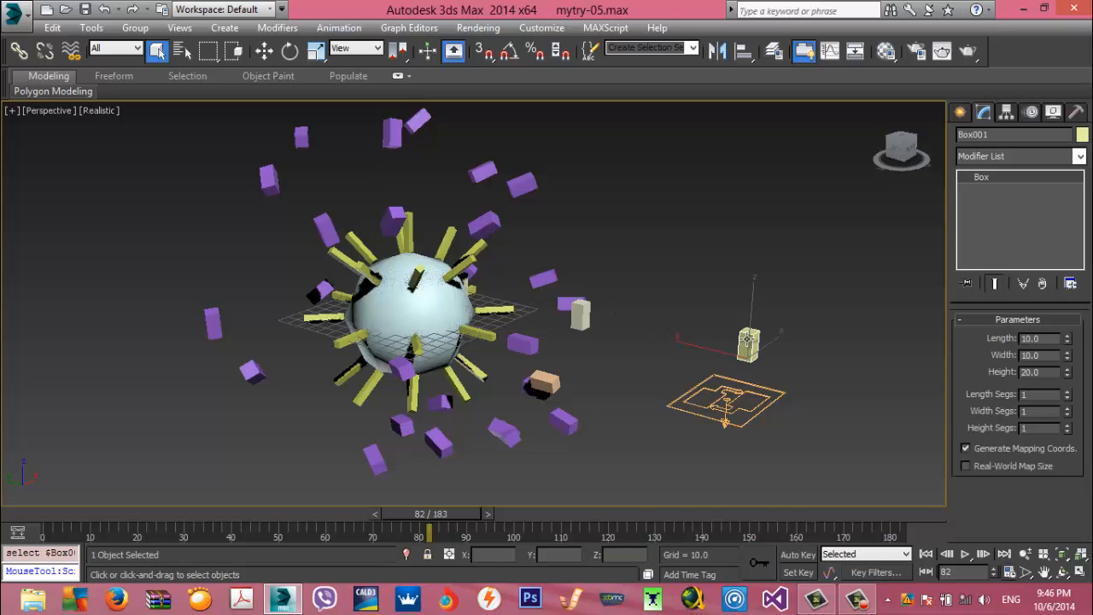
{"action": "right_click", "coordinate": [793, 314]}
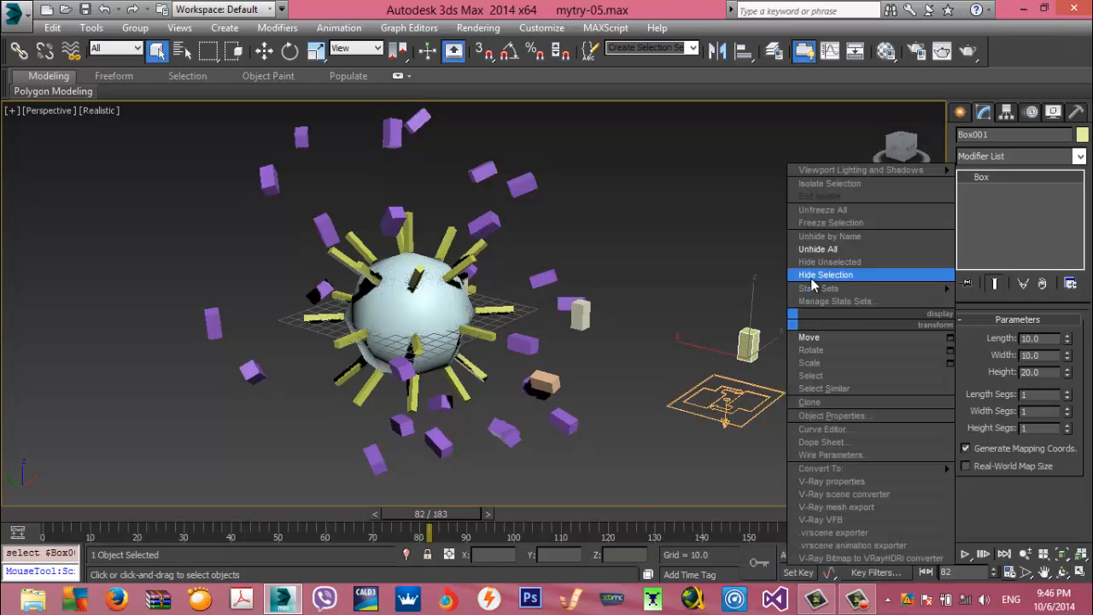
{"action": "left_click", "coordinate": [821, 276]}
{"action": "left_click", "coordinate": [438, 305]}
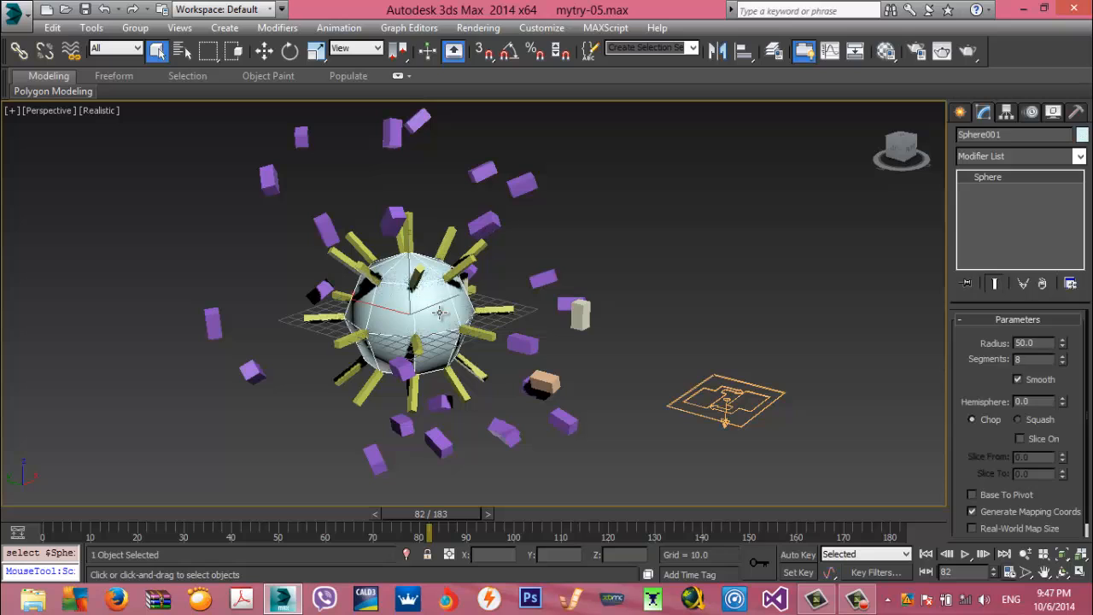
{"action": "right_click", "coordinate": [440, 311]}
{"action": "left_click", "coordinate": [468, 269]}
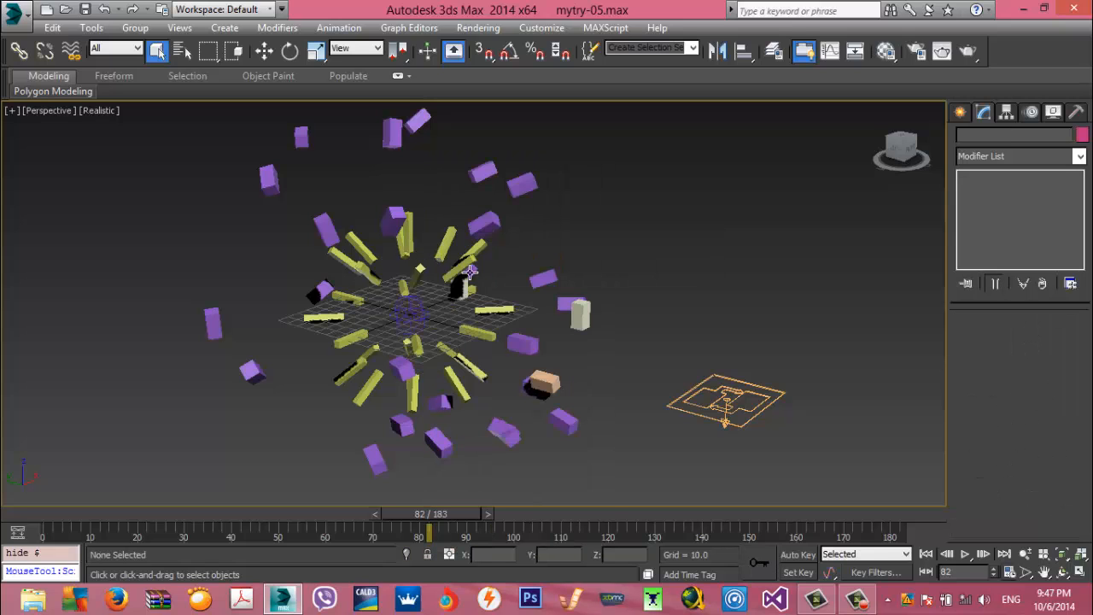
Return the animation to frame 0 with the whole particle setup in view
{"action": "scroll", "coordinate": [440, 317], "scroll_direction": "down", "scroll_amount": 2}
{"action": "left_click", "coordinate": [121, 511]}
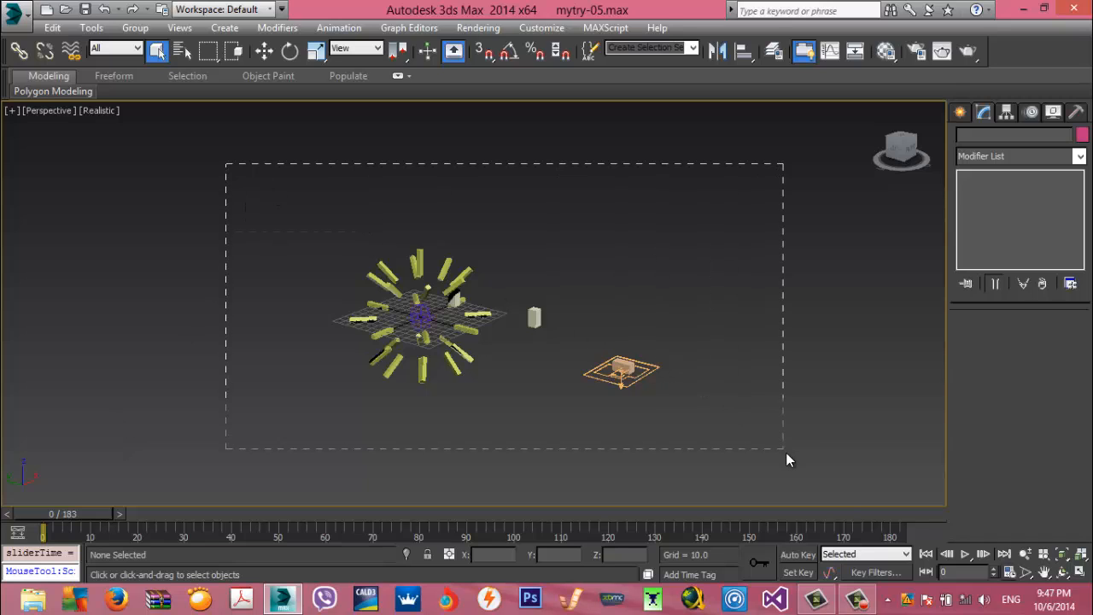
Delete all the visible particle setup objects from the scene and clear every leftover event out of Particle View
{"action": "left_click_drag", "start_coordinate": [786, 453], "coordinate": [782, 454]}
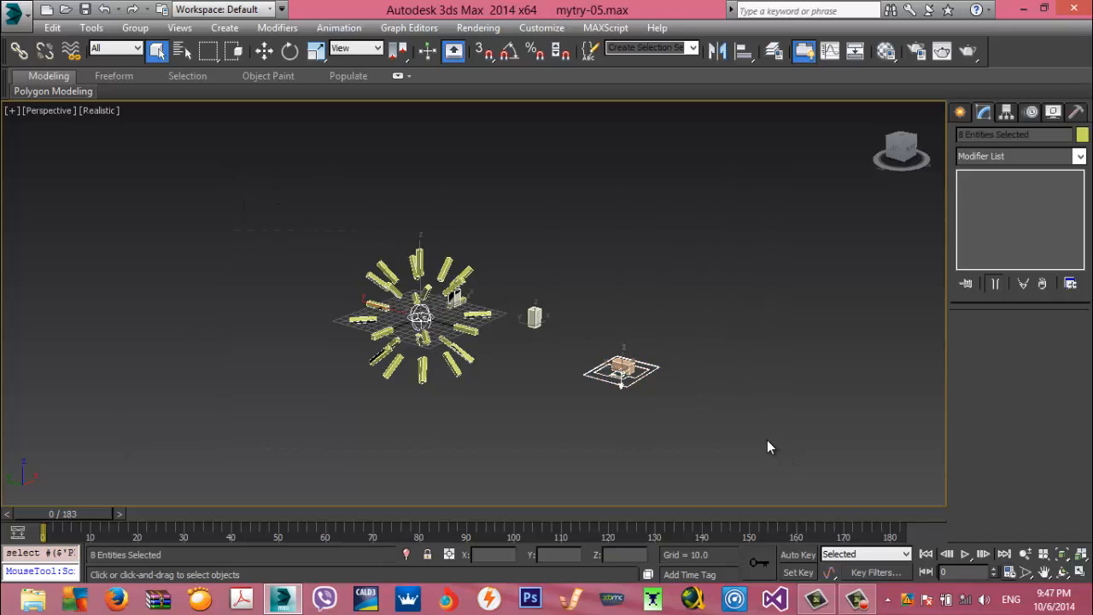
{"action": "key", "text": "Delete"}
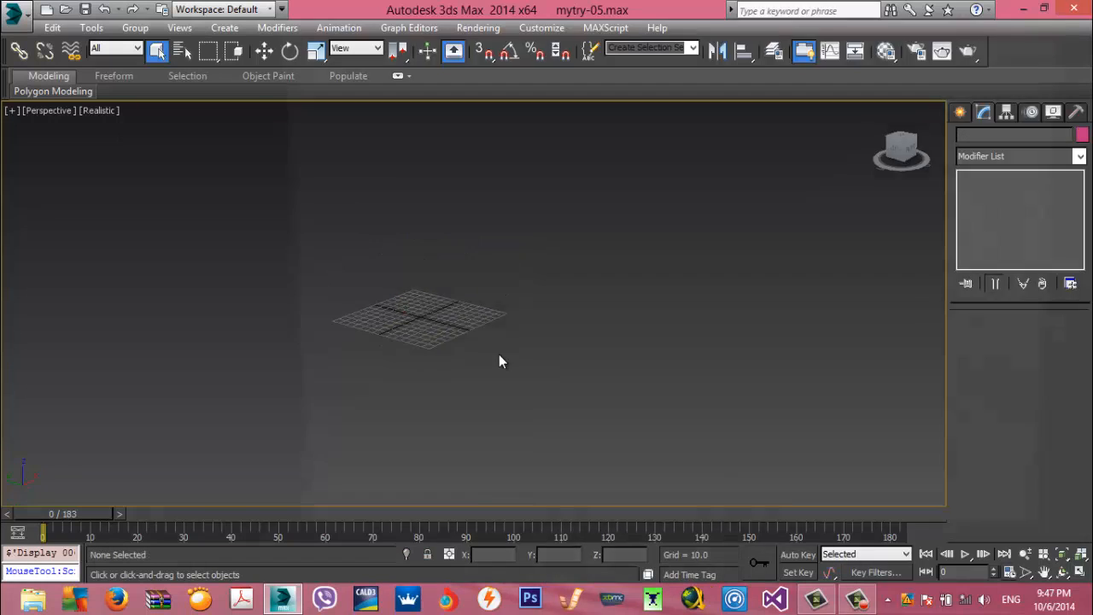
{"action": "key", "text": "6"}
{"action": "left_click_drag", "start_coordinate": [289, 85], "coordinate": [677, 429]}
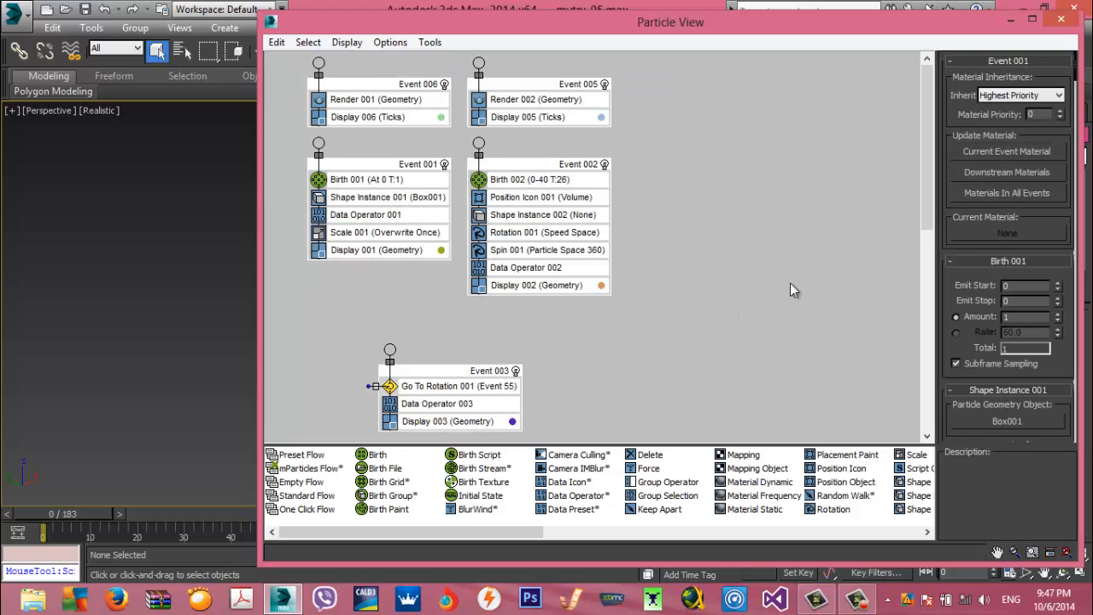
{"action": "right_click", "coordinate": [388, 83]}
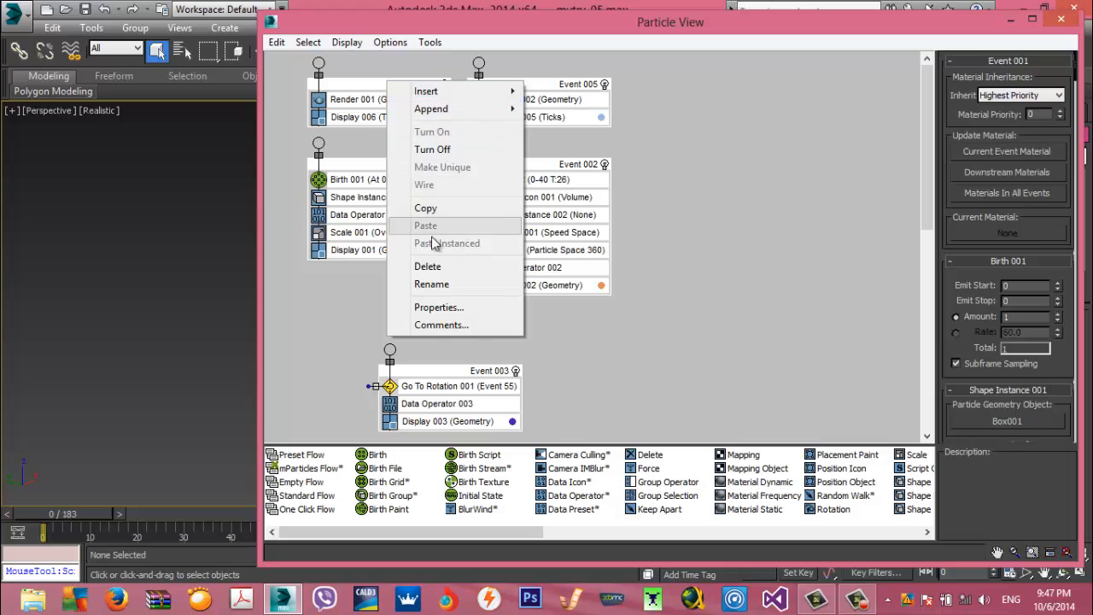
{"action": "left_click", "coordinate": [431, 266]}
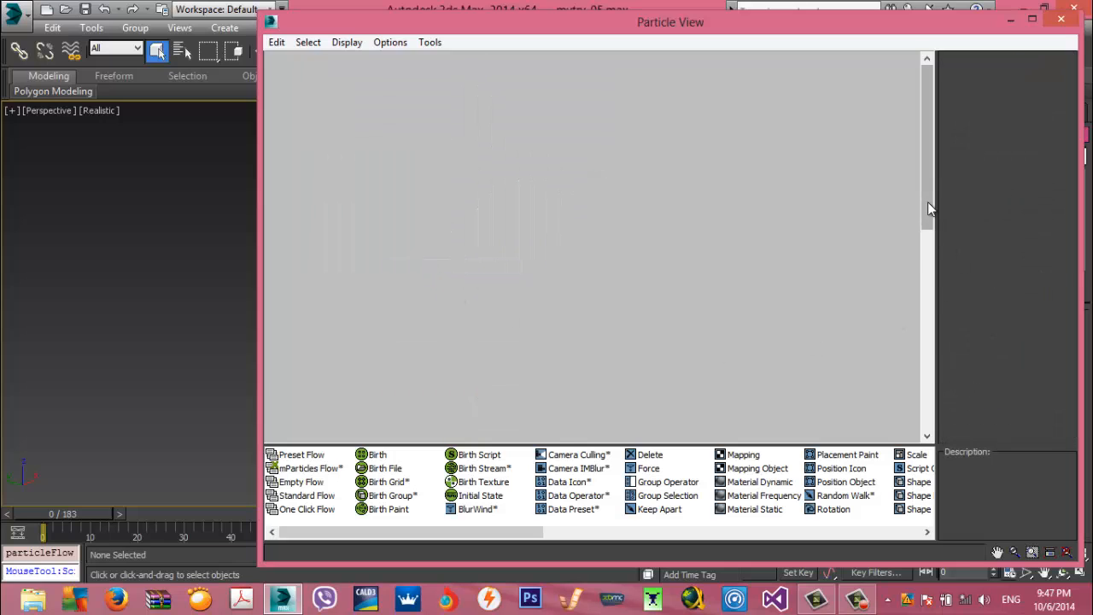
{"action": "left_click_drag", "start_coordinate": [928, 202], "coordinate": [928, 337]}
{"action": "left_click_drag", "start_coordinate": [801, 312], "coordinate": [407, 140]}
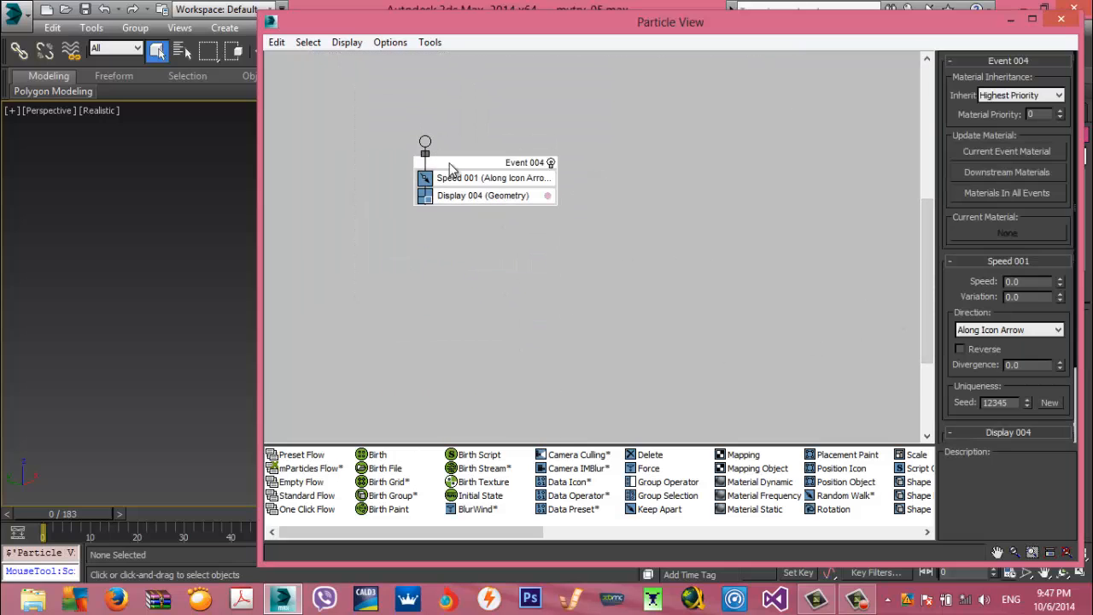
{"action": "right_click", "coordinate": [451, 166]}
{"action": "left_click", "coordinate": [496, 349]}
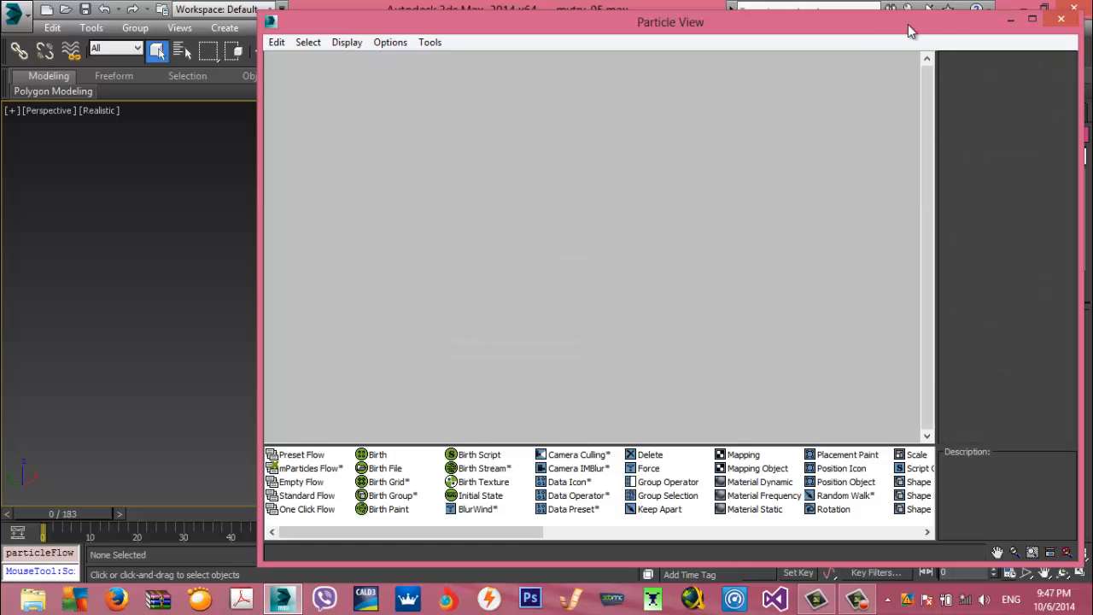
{"action": "left_click", "coordinate": [1061, 19]}
Unhide all objects and check the parameters of the sphere and the small box
{"action": "right_click", "coordinate": [442, 314]}
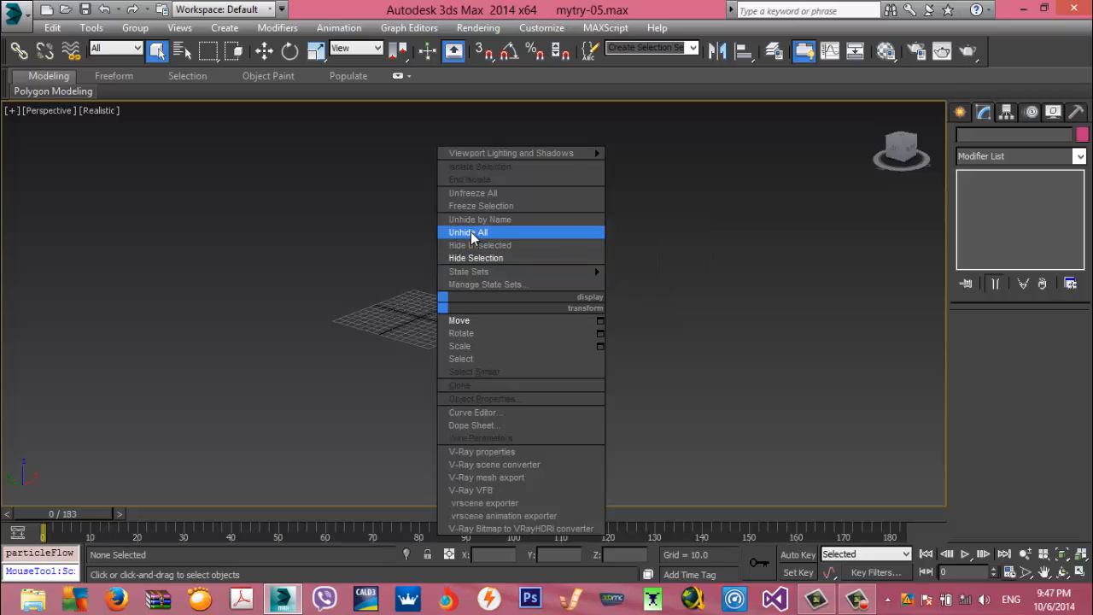
{"action": "left_click", "coordinate": [465, 227]}
{"action": "left_click_drag", "start_coordinate": [527, 235], "coordinate": [406, 373]}
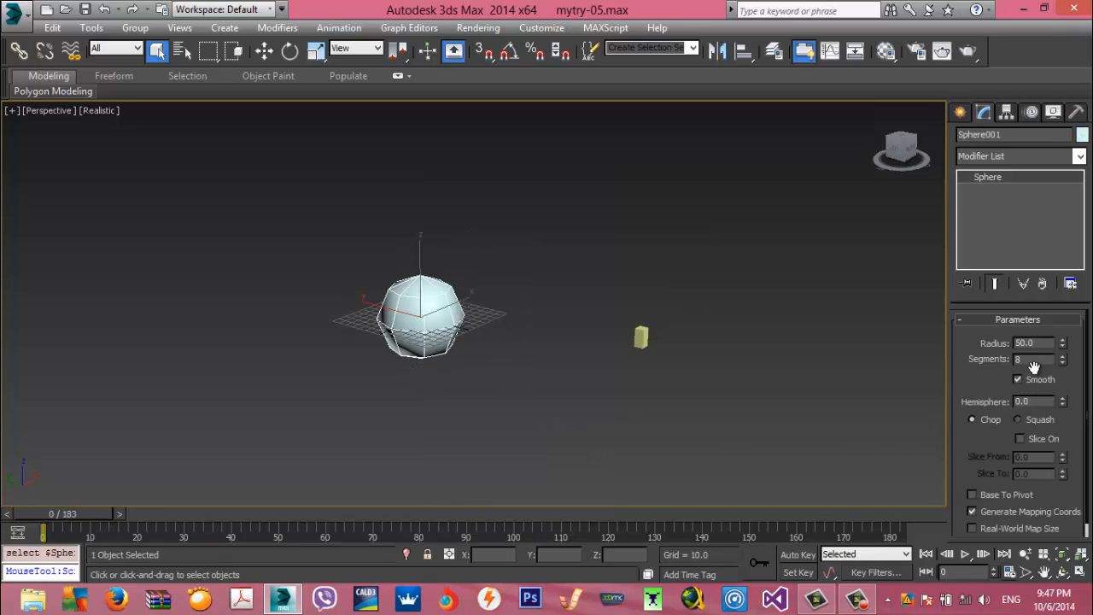
{"action": "left_click_drag", "start_coordinate": [710, 287], "coordinate": [621, 411]}
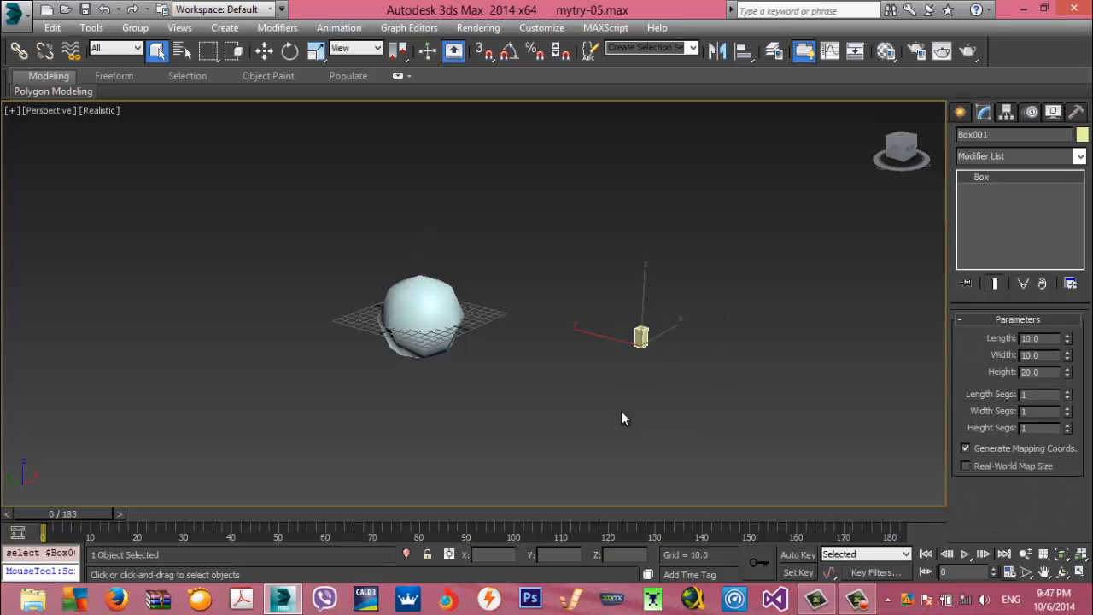
{"action": "left_click", "coordinate": [660, 431]}
Create a PF Source with a rectangular emitter icon about 55 by 90 units beside the small box
{"action": "left_click", "coordinate": [961, 115]}
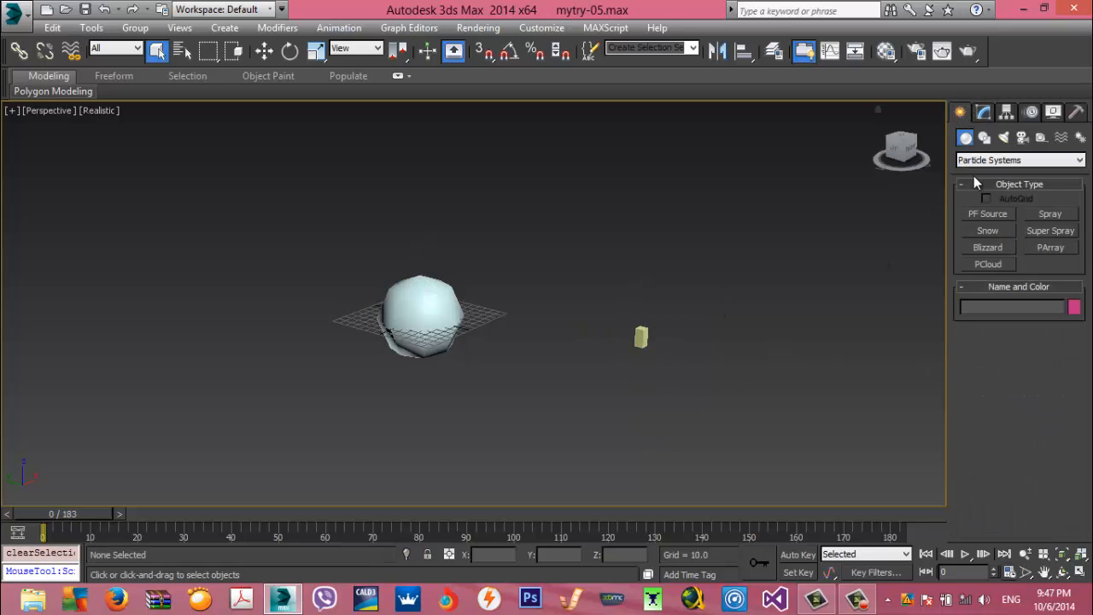
{"action": "left_click", "coordinate": [987, 215]}
{"action": "left_click_drag", "start_coordinate": [600, 376], "coordinate": [601, 411]}
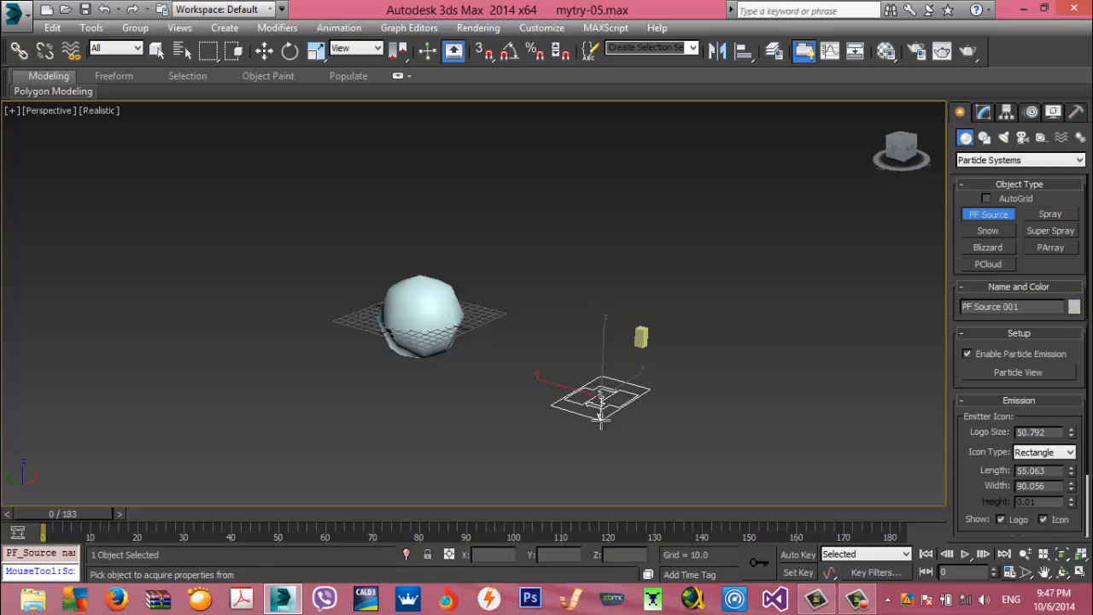
{"action": "right_click", "coordinate": [602, 411]}
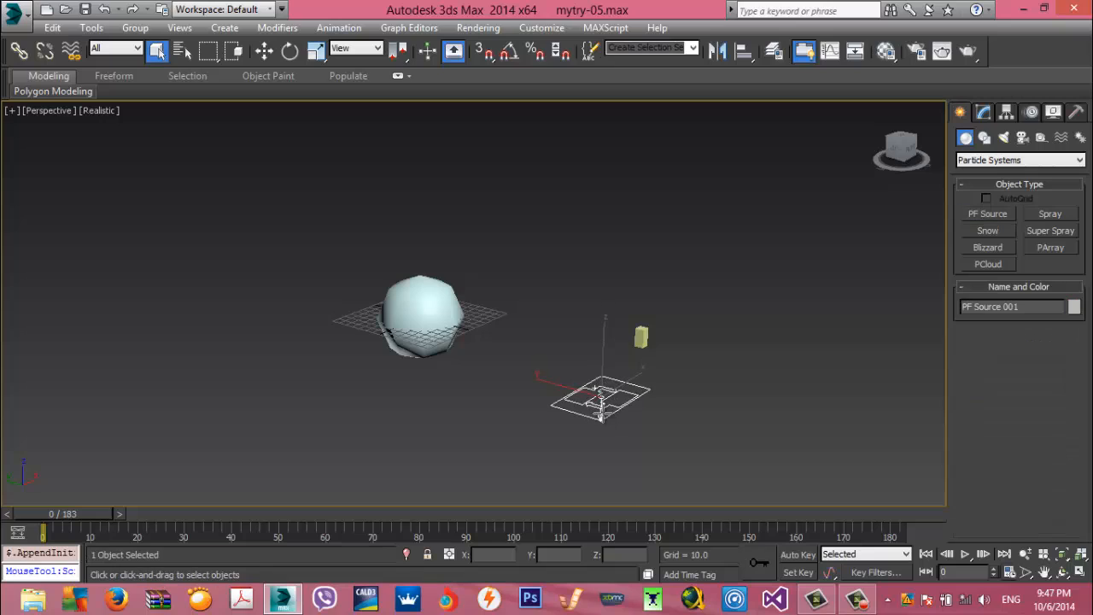
{"action": "left_click", "coordinate": [985, 114]}
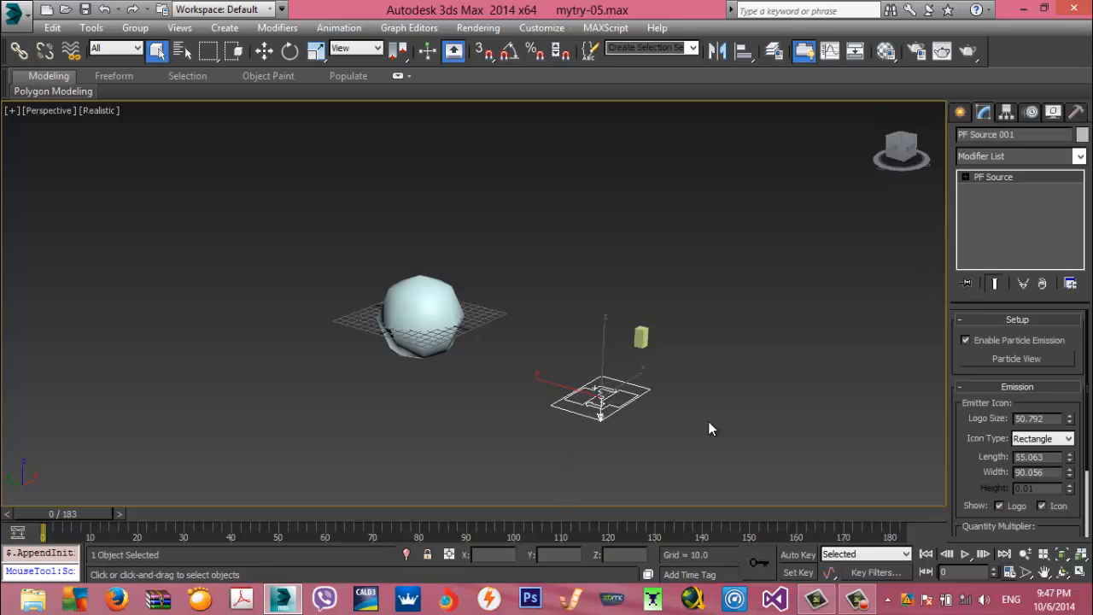
Zero the emitter's X and Y positions and move it along Y to about -255, away from the sphere
{"action": "right_click", "coordinate": [560, 363]}
{"action": "left_click", "coordinate": [579, 370]}
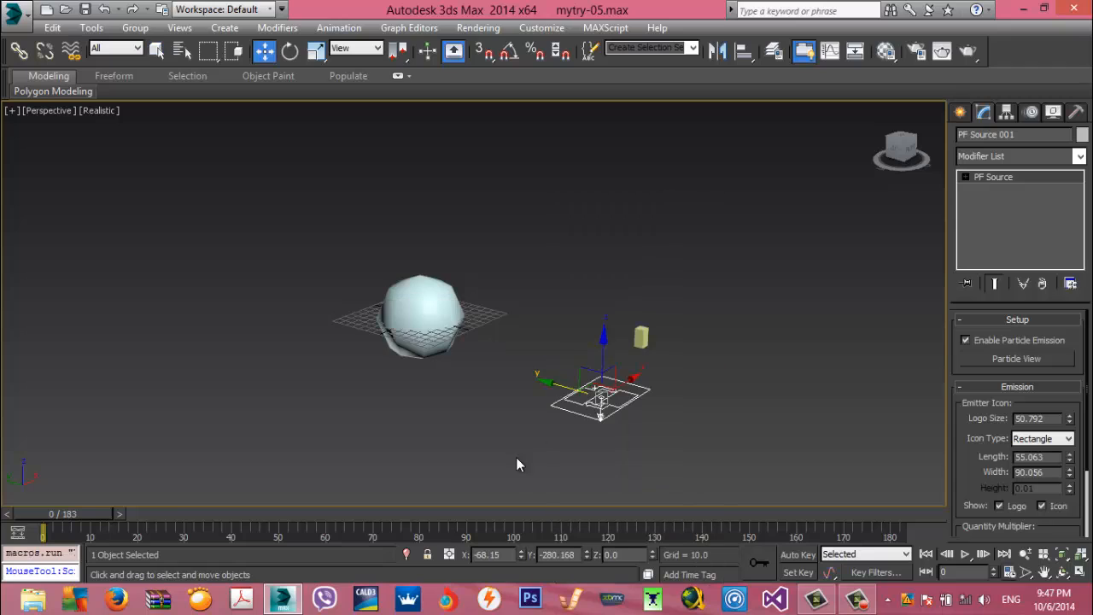
{"action": "right_click", "coordinate": [586, 556]}
{"action": "right_click", "coordinate": [521, 554]}
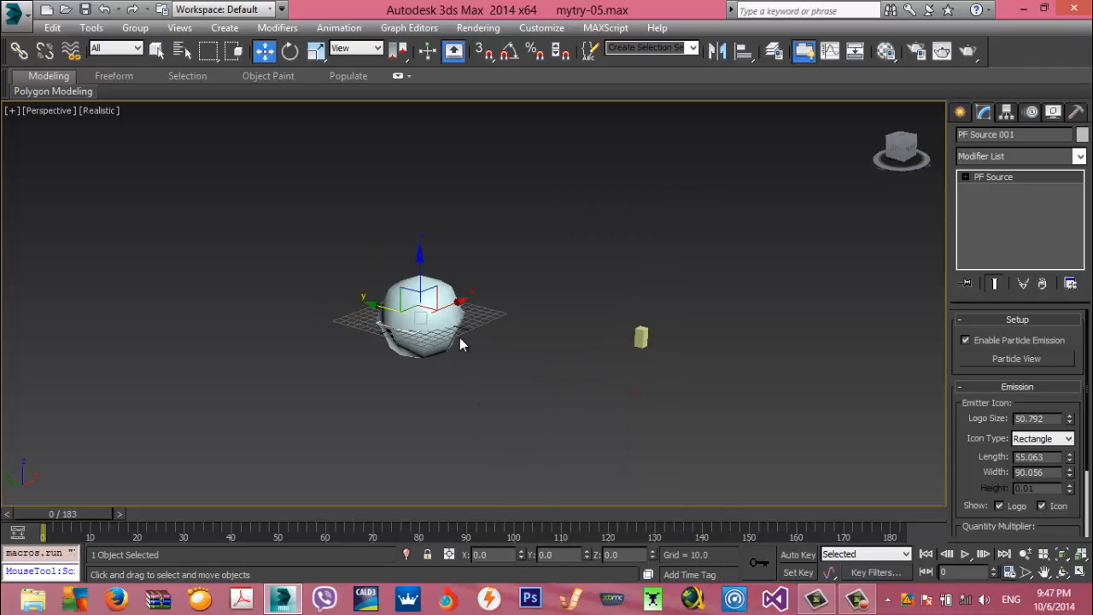
{"action": "left_click_drag", "start_coordinate": [382, 308], "coordinate": [576, 404]}
Open Particle View, narrow it so the sphere and emitter stay visible, and review the emission settings of PF Source 001
{"action": "left_click", "coordinate": [992, 364]}
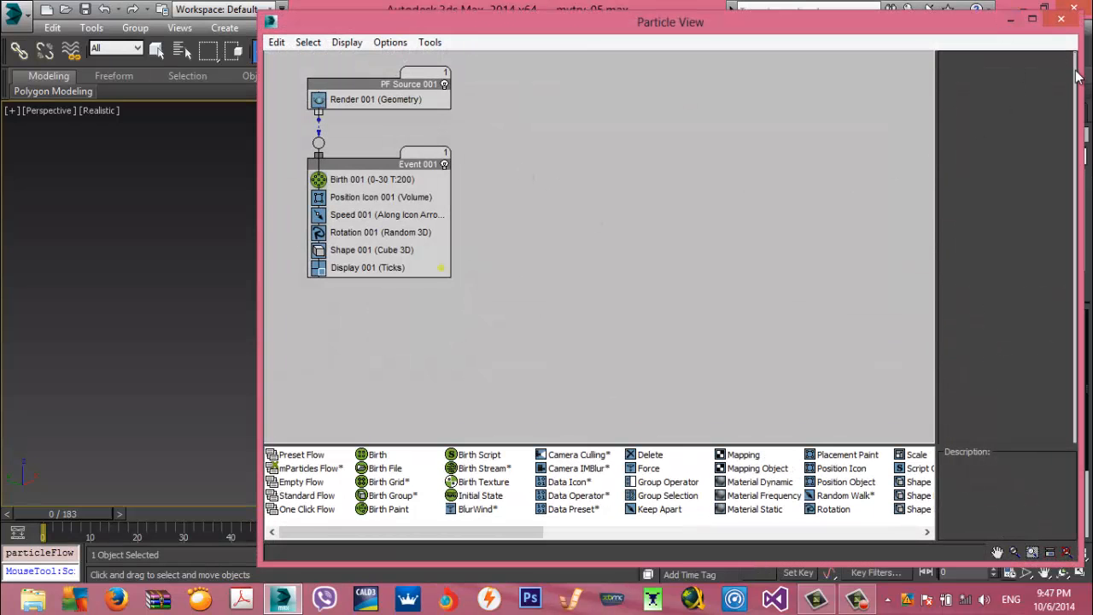
{"action": "left_click_drag", "start_coordinate": [1080, 78], "coordinate": [627, 93]}
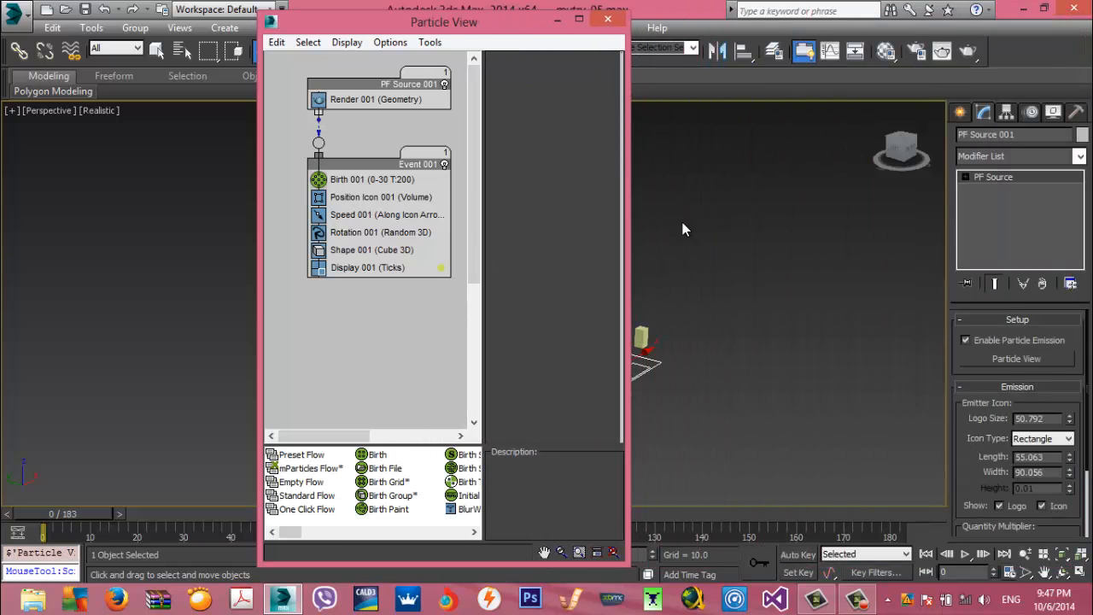
{"action": "middle_click_drag", "start_coordinate": [688, 228], "coordinate": [829, 240]}
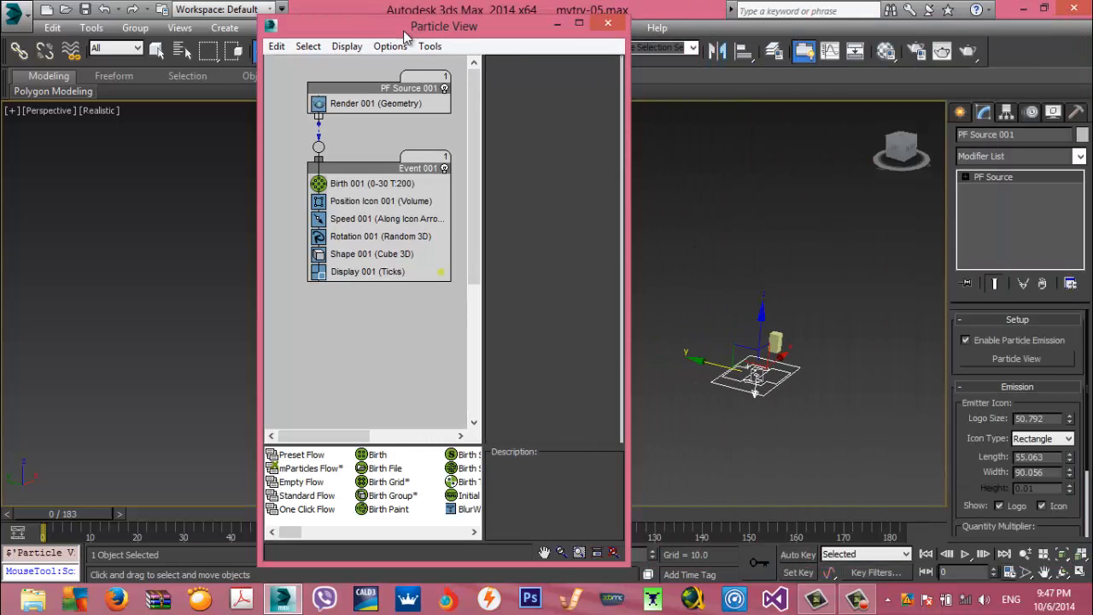
{"action": "left_click_drag", "start_coordinate": [419, 23], "coordinate": [238, 34]}
{"action": "left_click", "coordinate": [177, 100]}
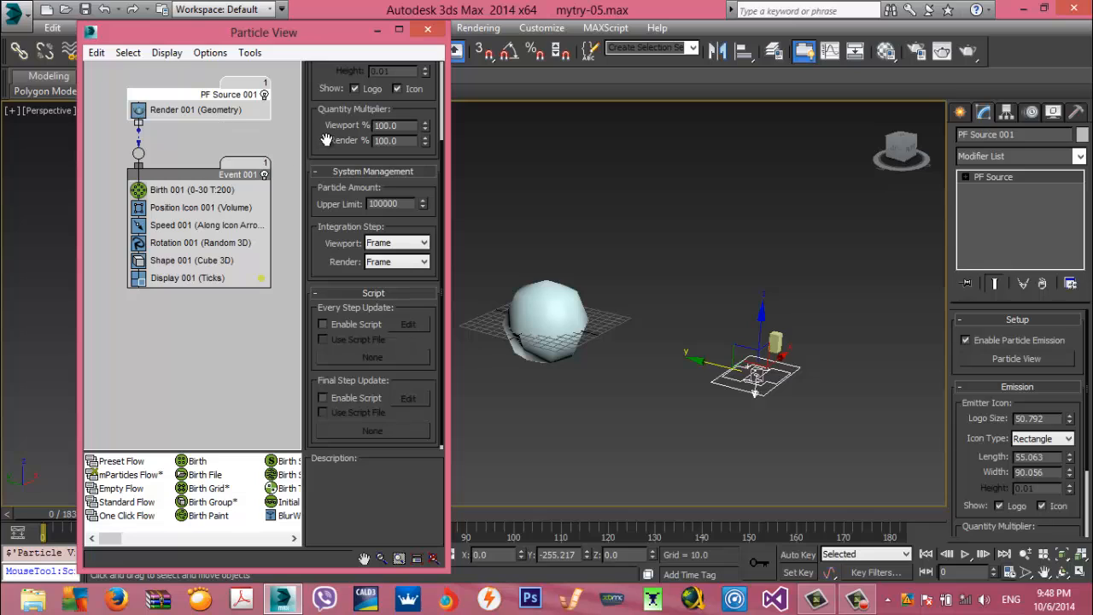
{"action": "scroll", "coordinate": [333, 179], "scroll_direction": "up", "scroll_amount": 3}
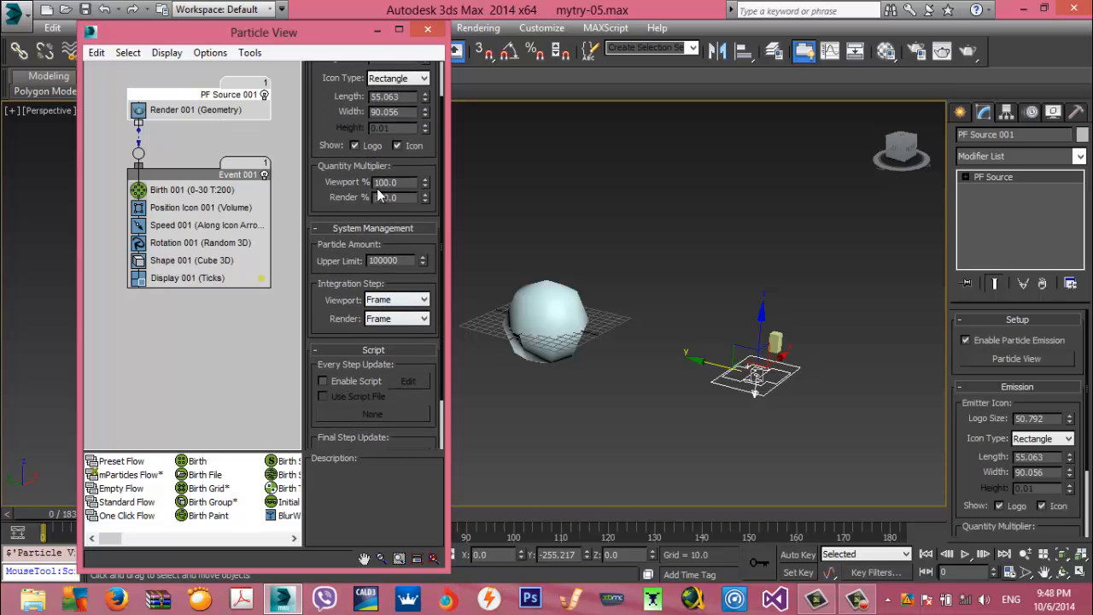
{"action": "scroll", "coordinate": [329, 214], "scroll_direction": "up", "scroll_amount": 2}
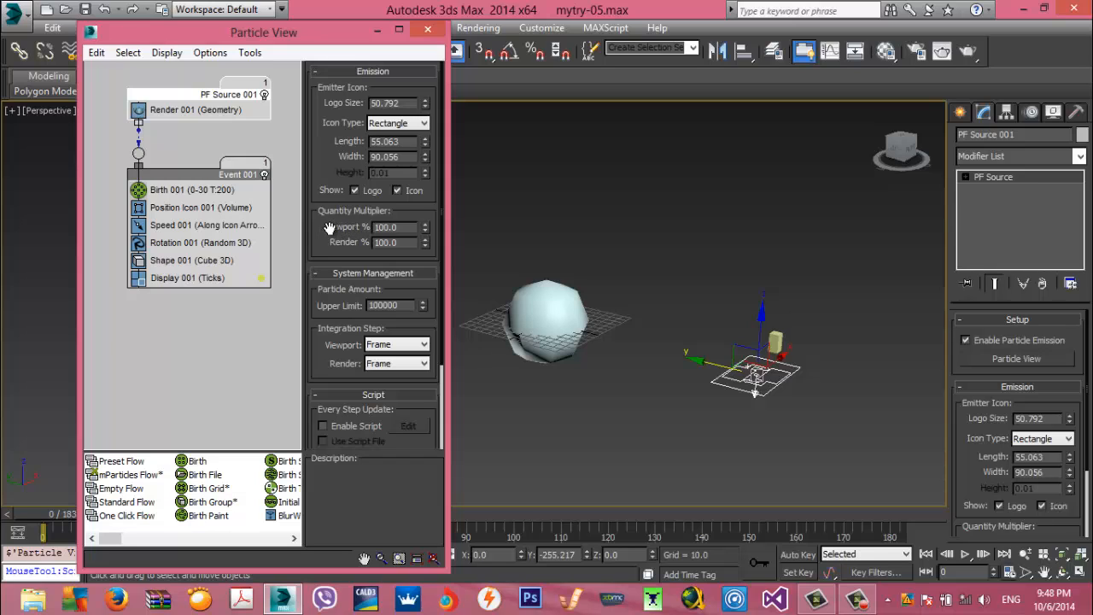
Set Birth 001 to Emit Stop 0 and Amount 1
{"action": "left_click", "coordinate": [188, 190]}
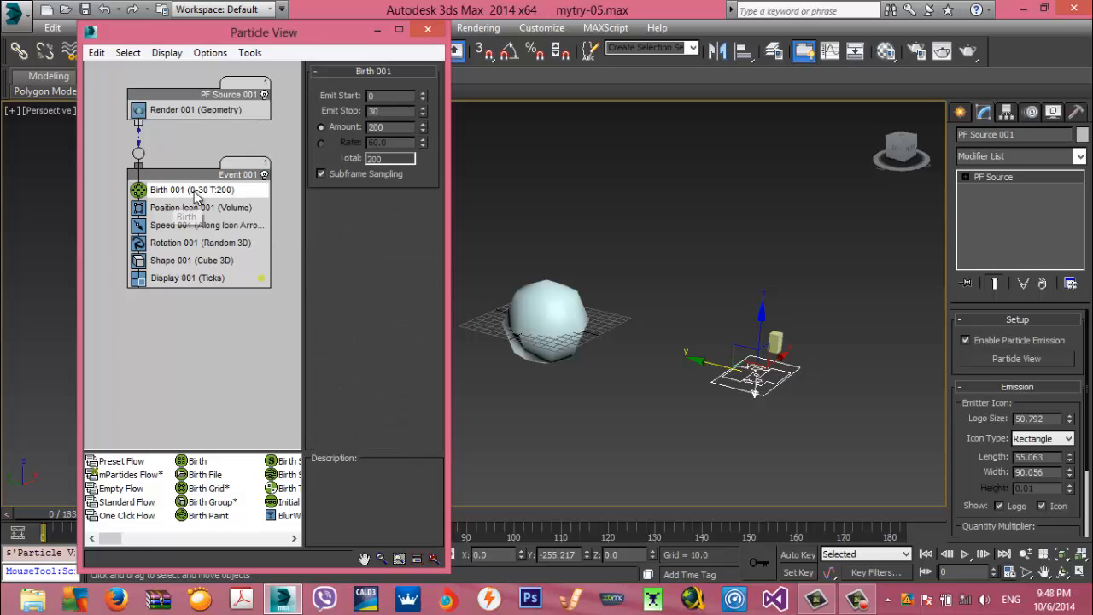
{"action": "left_click_drag", "start_coordinate": [384, 111], "coordinate": [343, 115]}
{"action": "key", "text": "BackSpace"}
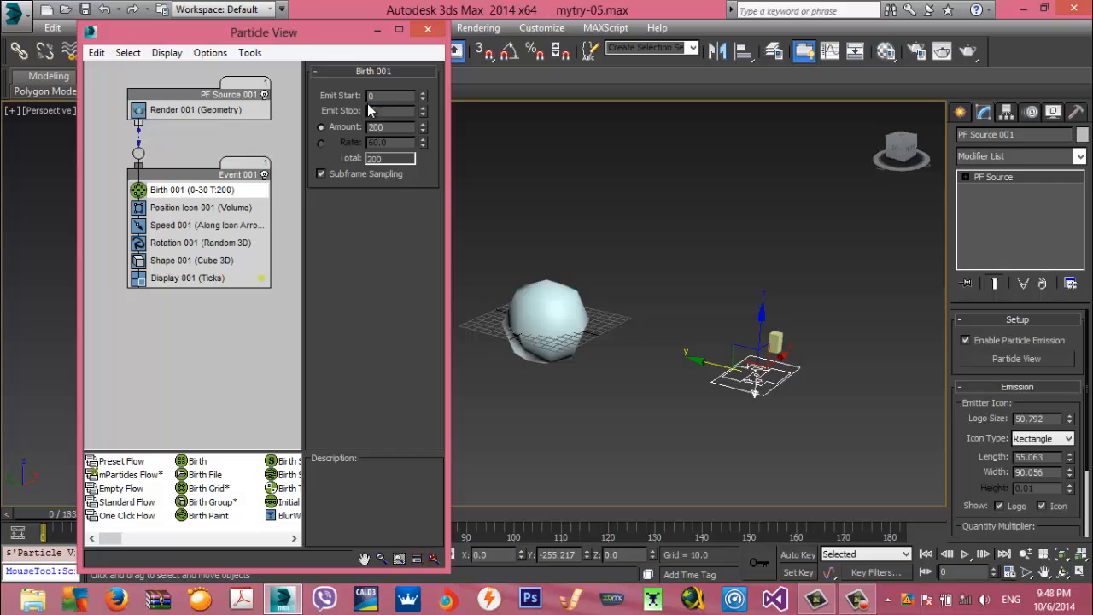
{"action": "key", "text": "Tab"}
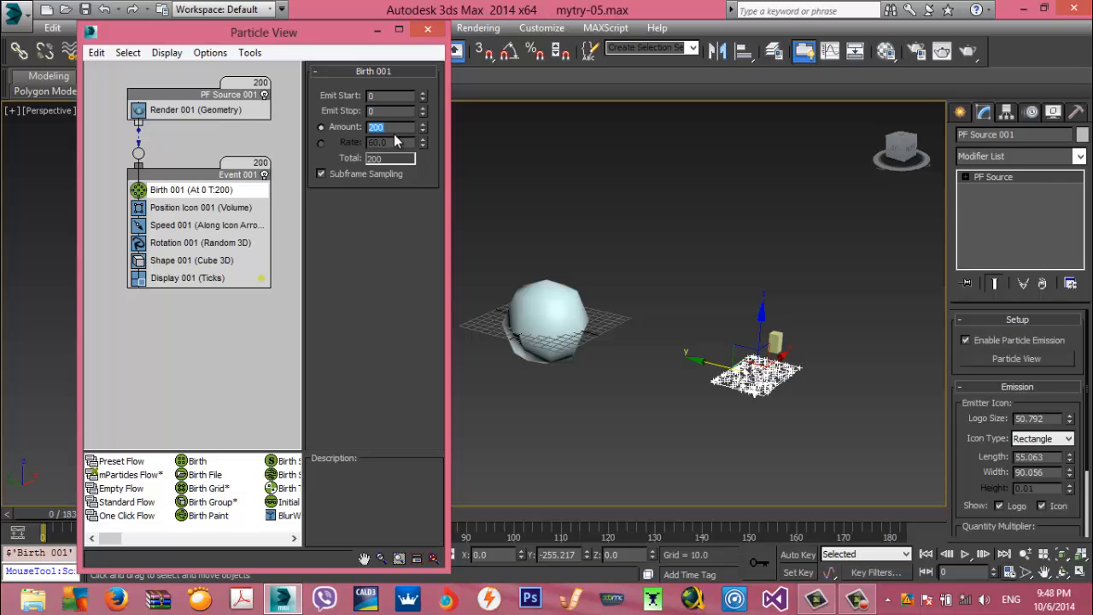
{"action": "key", "text": "Return"}
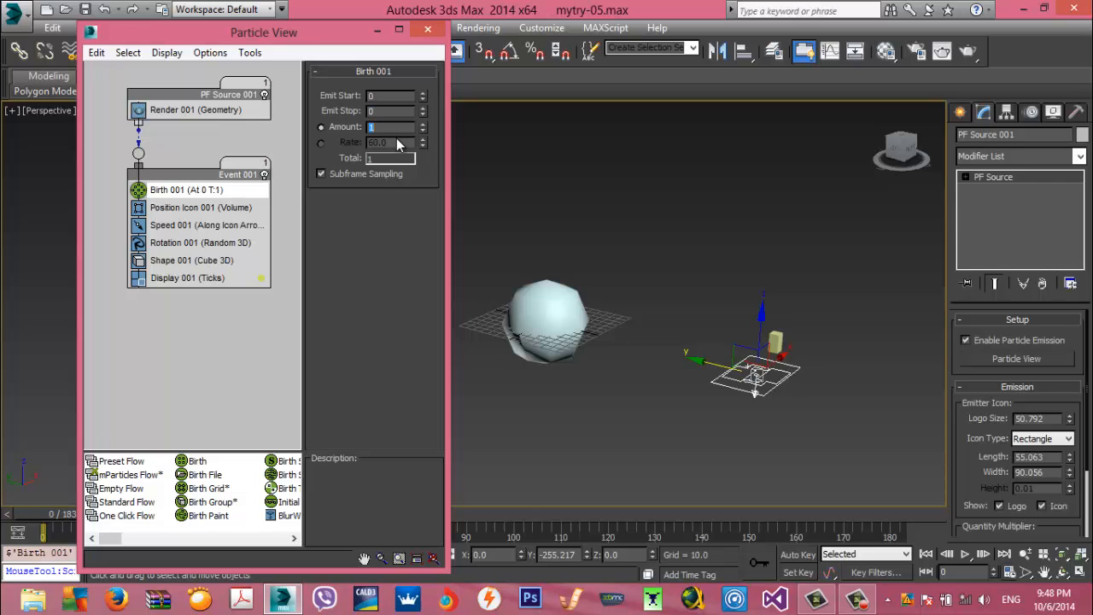
Replace the Shape 001 operator with a Shape Instance operator placed directly below Position Icon 001 in Event 001
{"action": "left_click", "coordinate": [168, 214]}
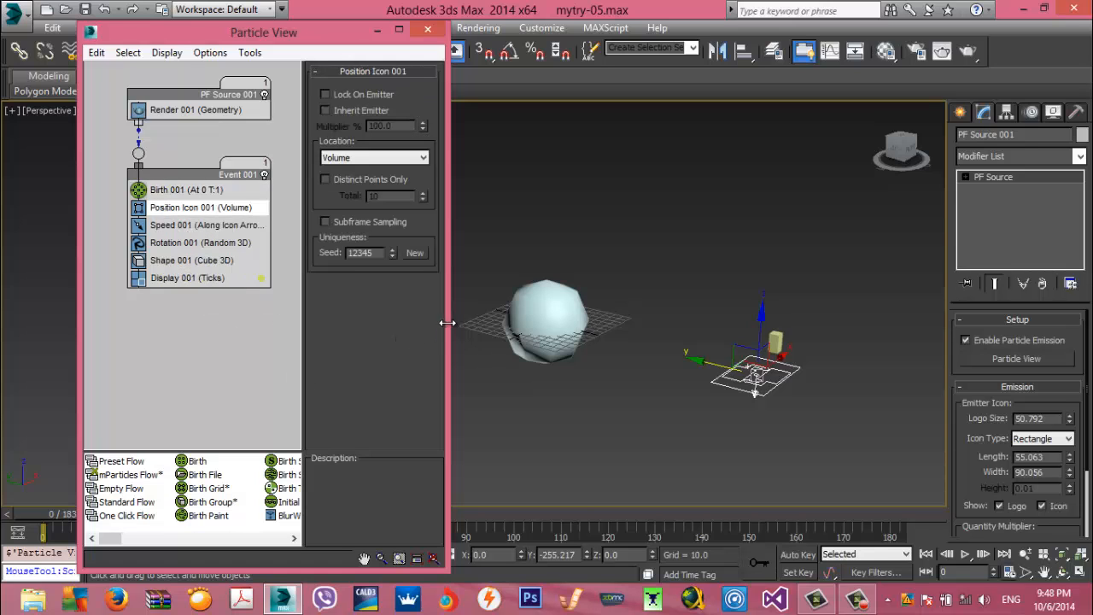
{"action": "left_click_drag", "start_coordinate": [446, 322], "coordinate": [697, 338]}
{"action": "left_click_drag", "start_coordinate": [758, 348], "coordinate": [960, 391]}
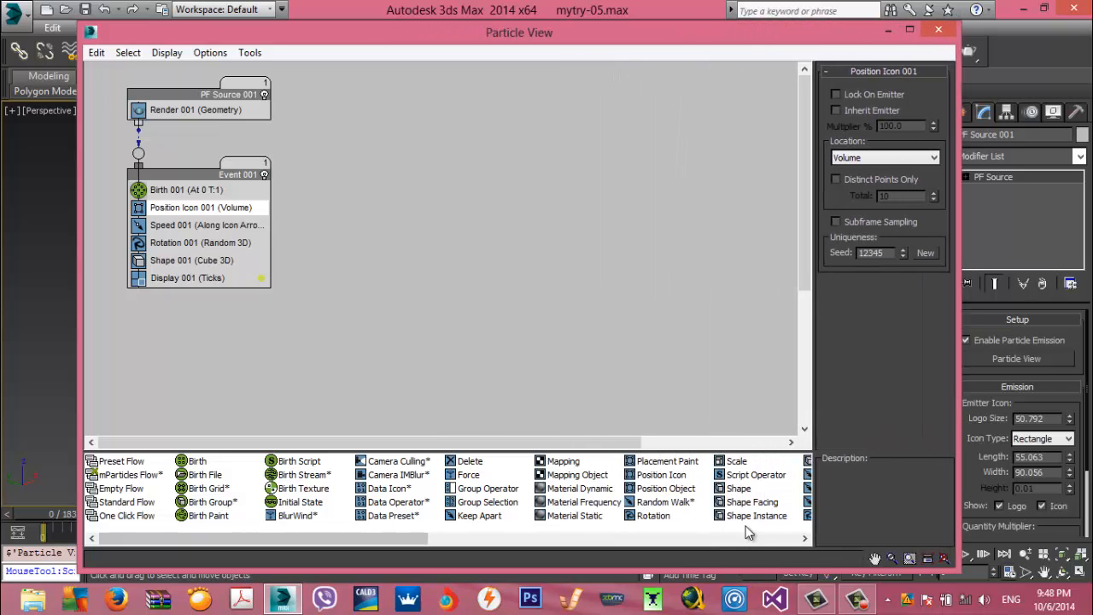
{"action": "left_click_drag", "start_coordinate": [752, 521], "coordinate": [670, 253]}
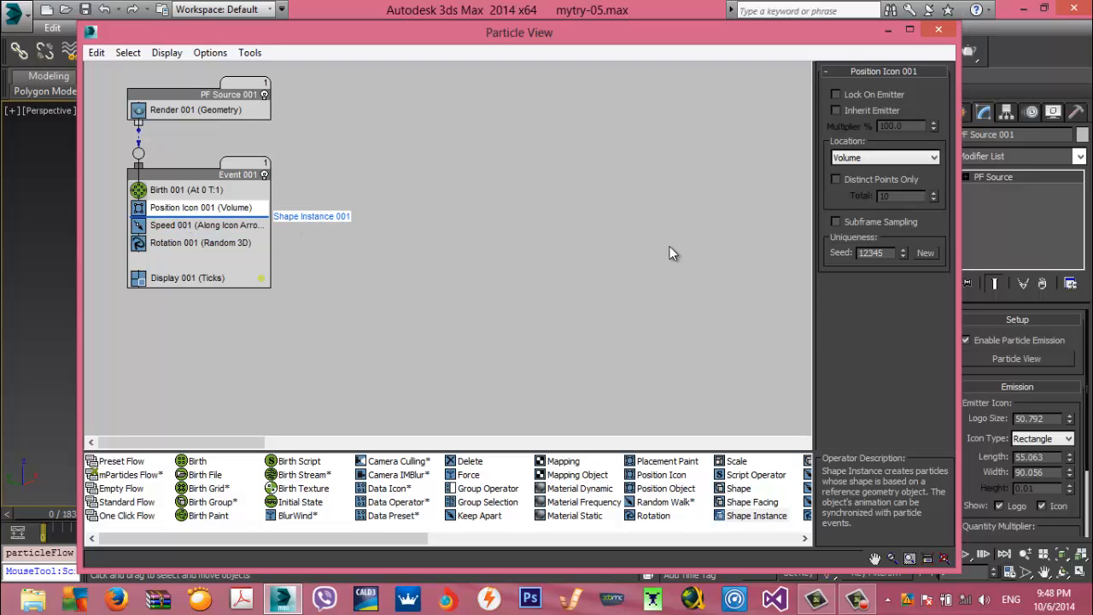
{"action": "left_click_drag", "start_coordinate": [961, 221], "coordinate": [523, 213]}
{"action": "left_click_drag", "start_coordinate": [181, 227], "coordinate": [169, 221]}
{"action": "left_click_drag", "start_coordinate": [164, 261], "coordinate": [210, 233]}
Assign Box001 as the particle geometry object of the Shape Instance operator
{"action": "left_click", "coordinate": [451, 103]}
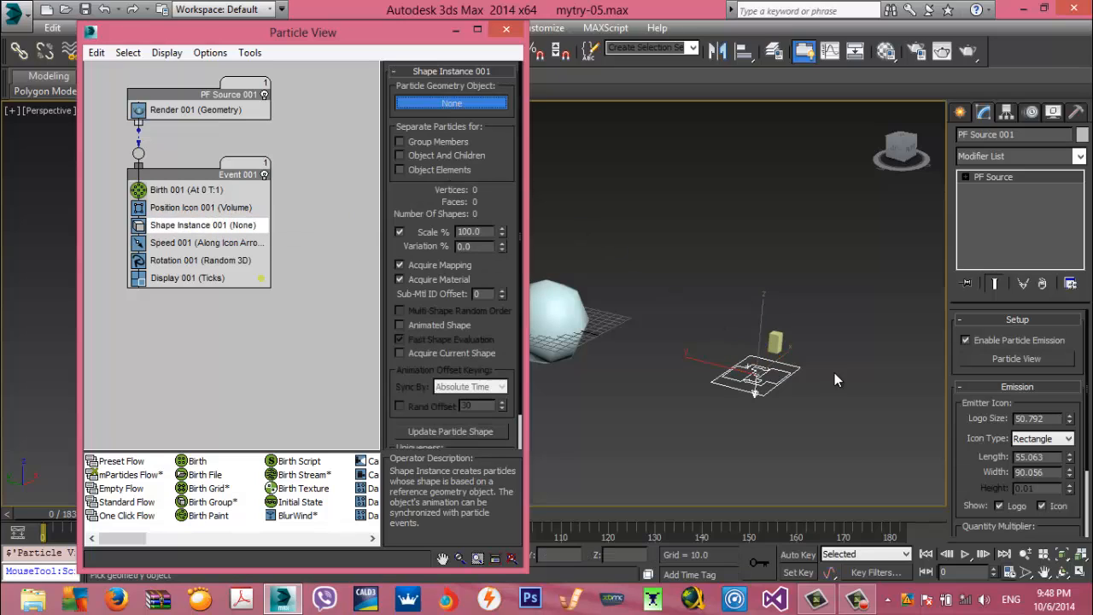
{"action": "left_click", "coordinate": [775, 340]}
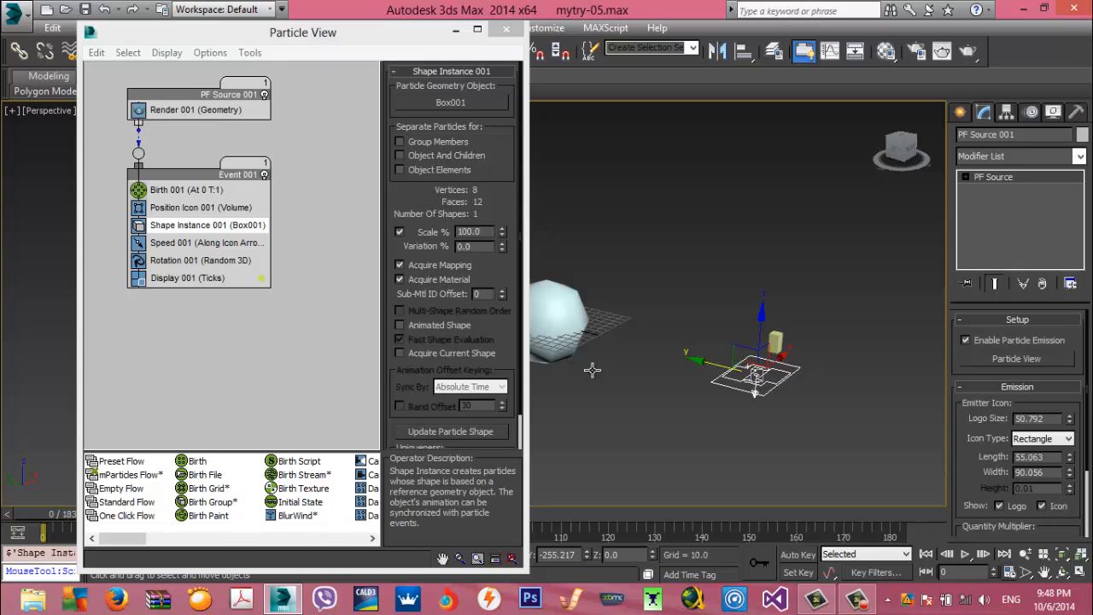
{"action": "middle_click_drag", "start_coordinate": [573, 378], "coordinate": [598, 378]}
Set the Display 001 type to Geometry so particles show as solid shapes in the viewport
{"action": "left_click", "coordinate": [158, 279]}
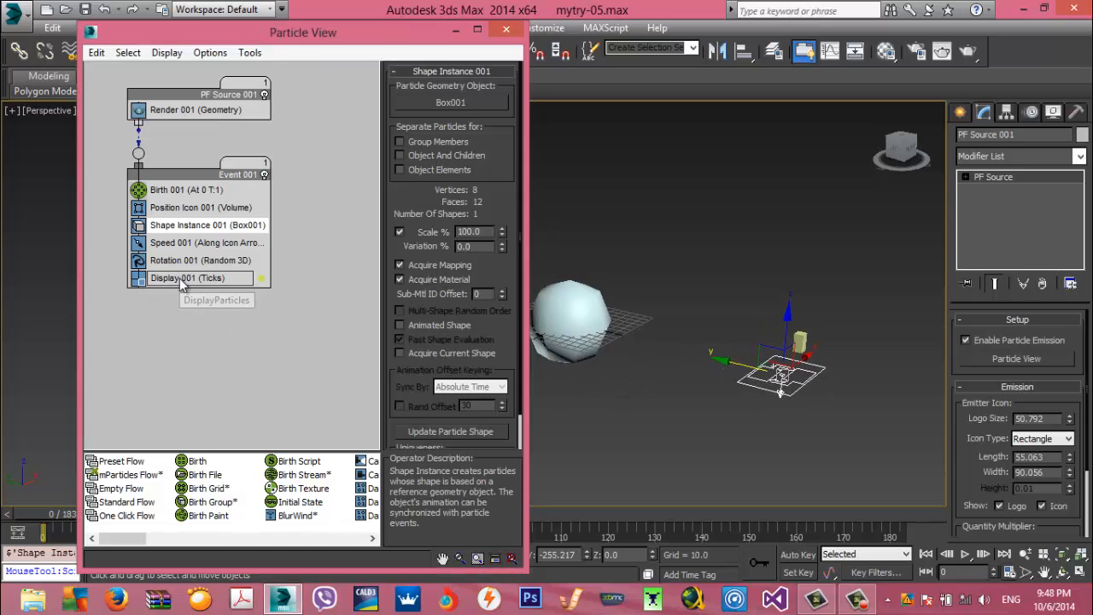
{"action": "left_click", "coordinate": [466, 96]}
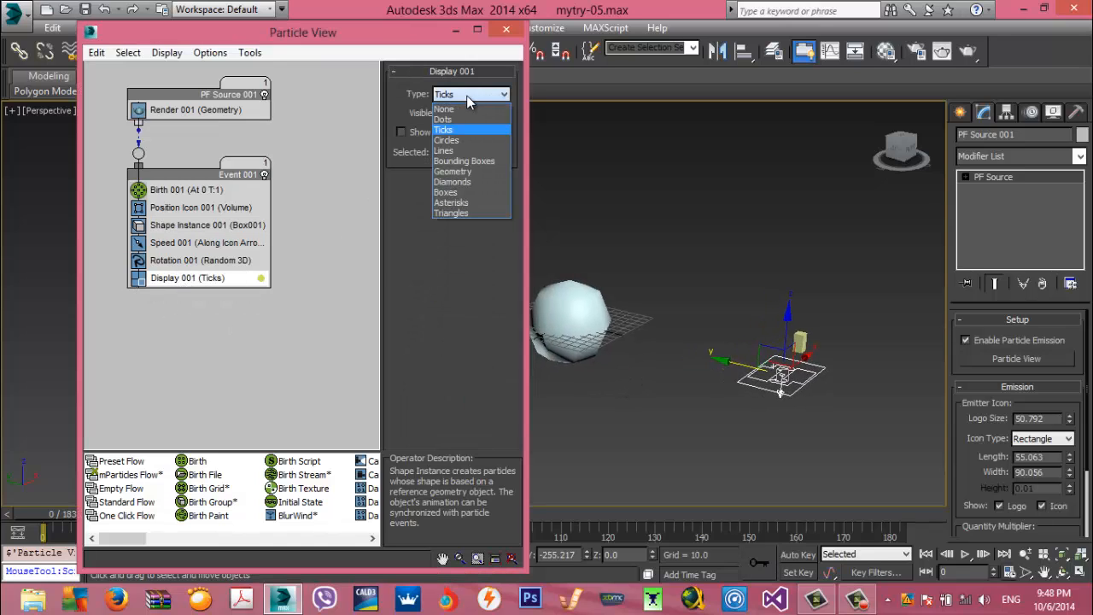
{"action": "left_click", "coordinate": [453, 172]}
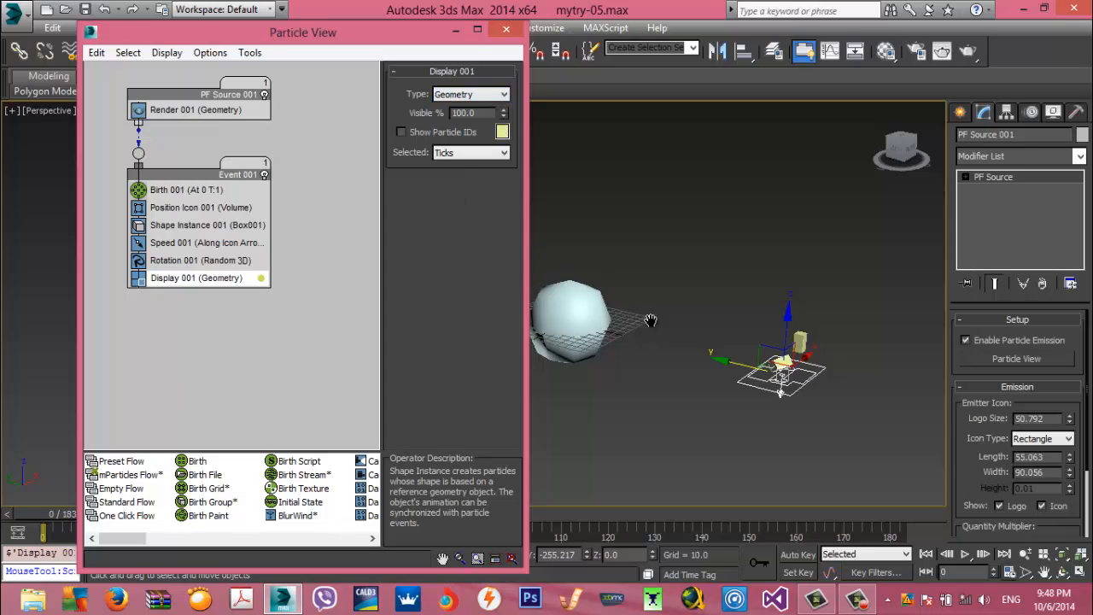
{"action": "middle_click_drag", "start_coordinate": [650, 320], "coordinate": [657, 329]}
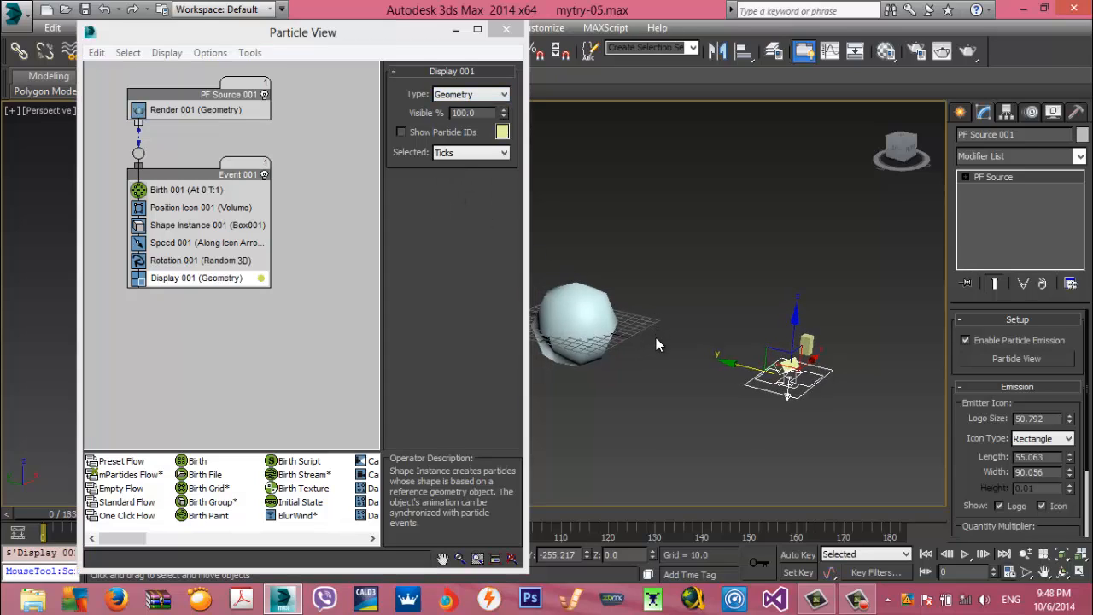
Delete the Speed 001, Rotation 001 and Position Icon 001 operators from Event 001
{"action": "right_click", "coordinate": [188, 245]}
{"action": "left_click", "coordinate": [243, 425]}
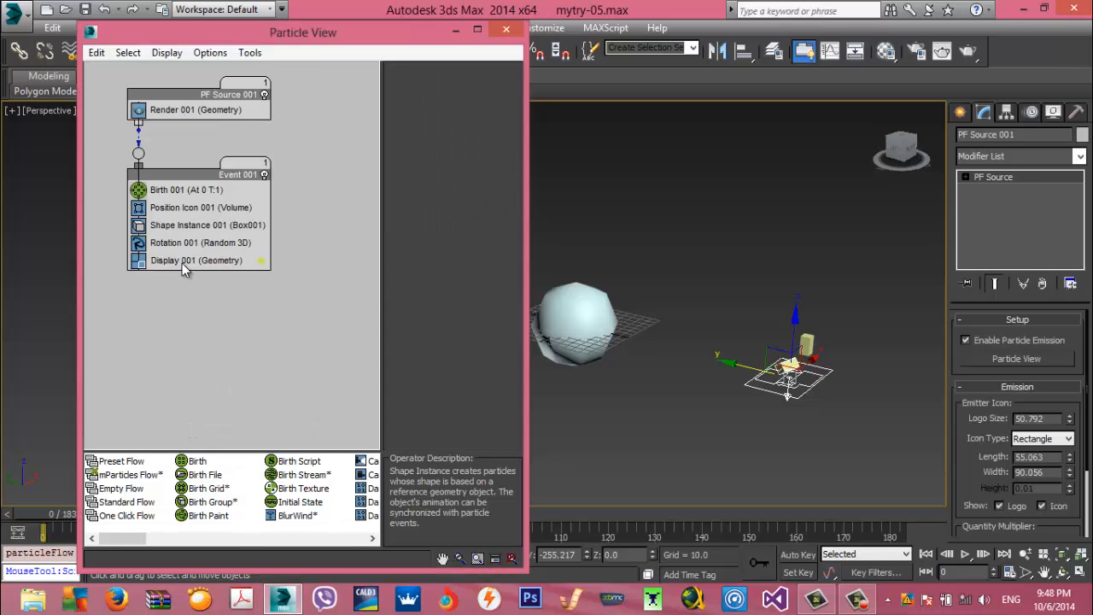
{"action": "right_click", "coordinate": [209, 243]}
{"action": "left_click", "coordinate": [224, 428]}
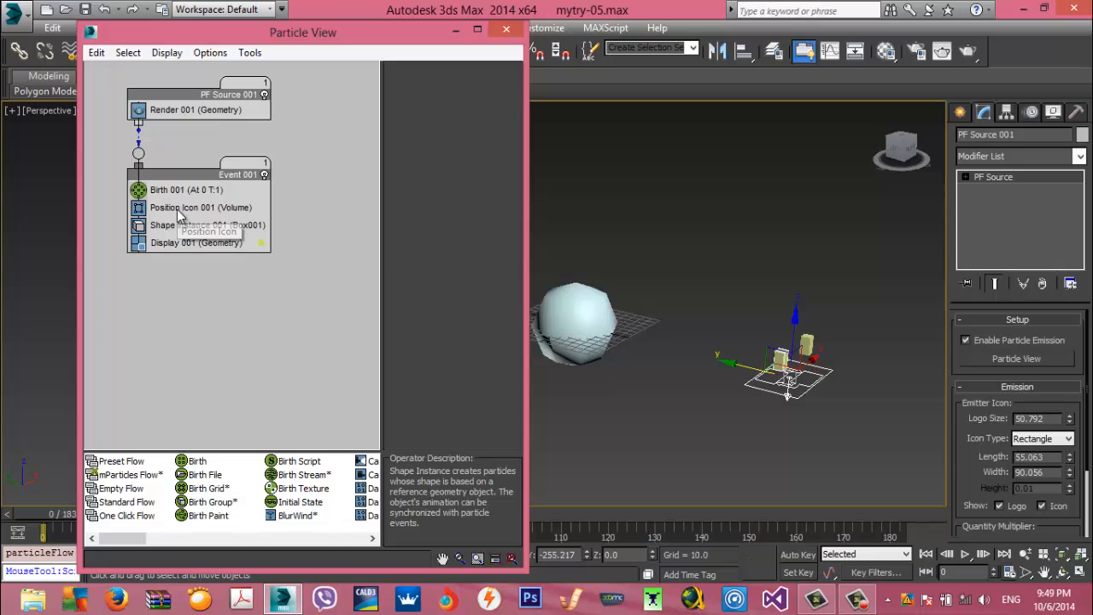
{"action": "right_click", "coordinate": [178, 212]}
{"action": "left_click", "coordinate": [220, 394]}
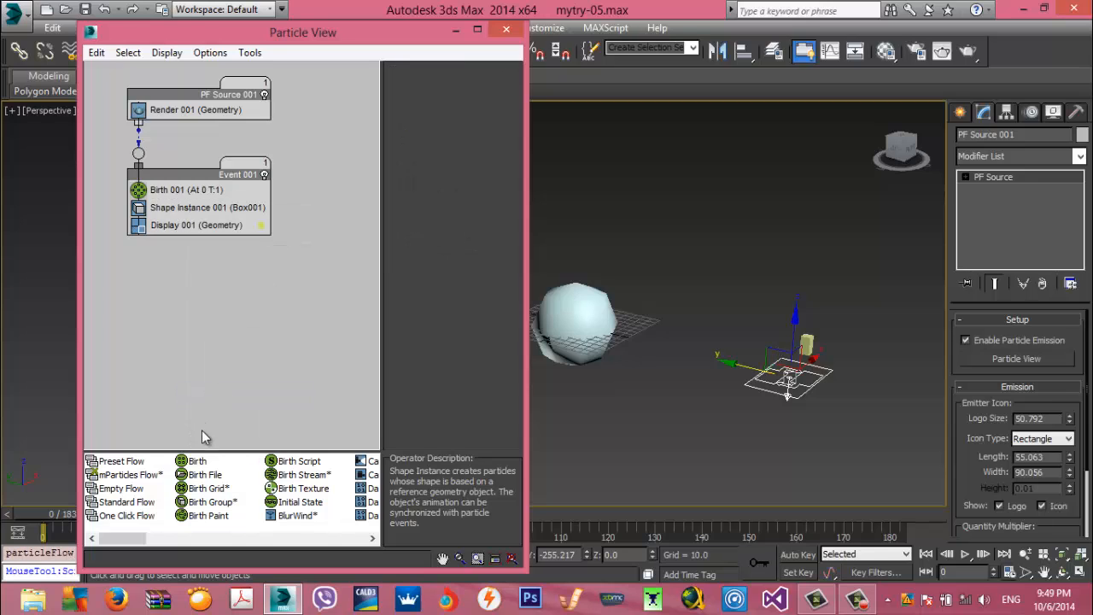
Add a Data Operator between Shape Instance 001 and Display 001 in Event 001 and open its data flow editor
{"action": "left_click_drag", "start_coordinate": [125, 541], "coordinate": [155, 542]}
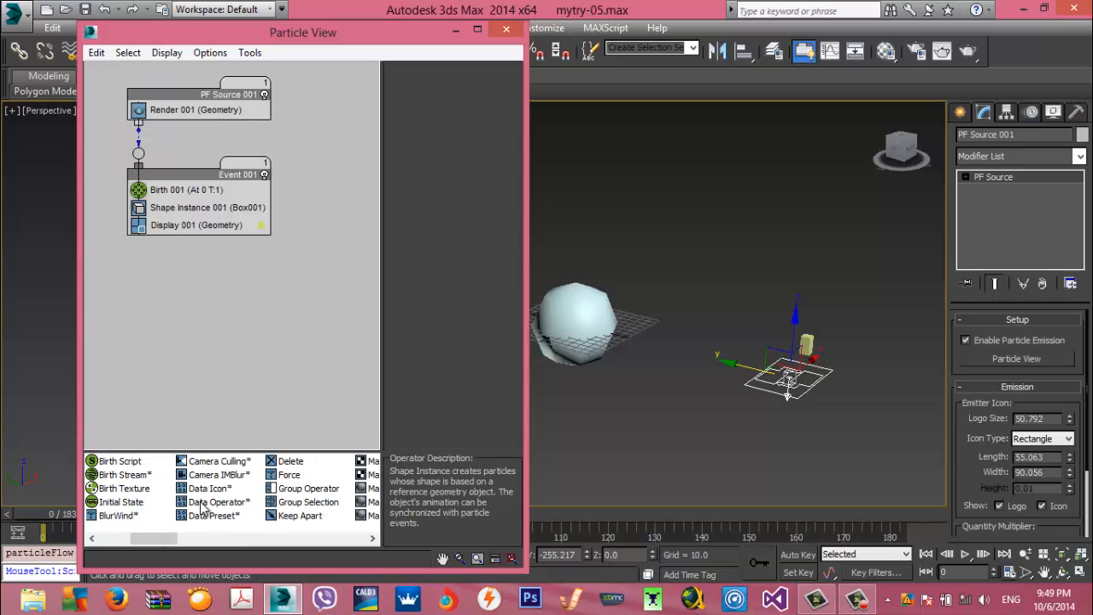
{"action": "left_click_drag", "start_coordinate": [203, 509], "coordinate": [203, 228]}
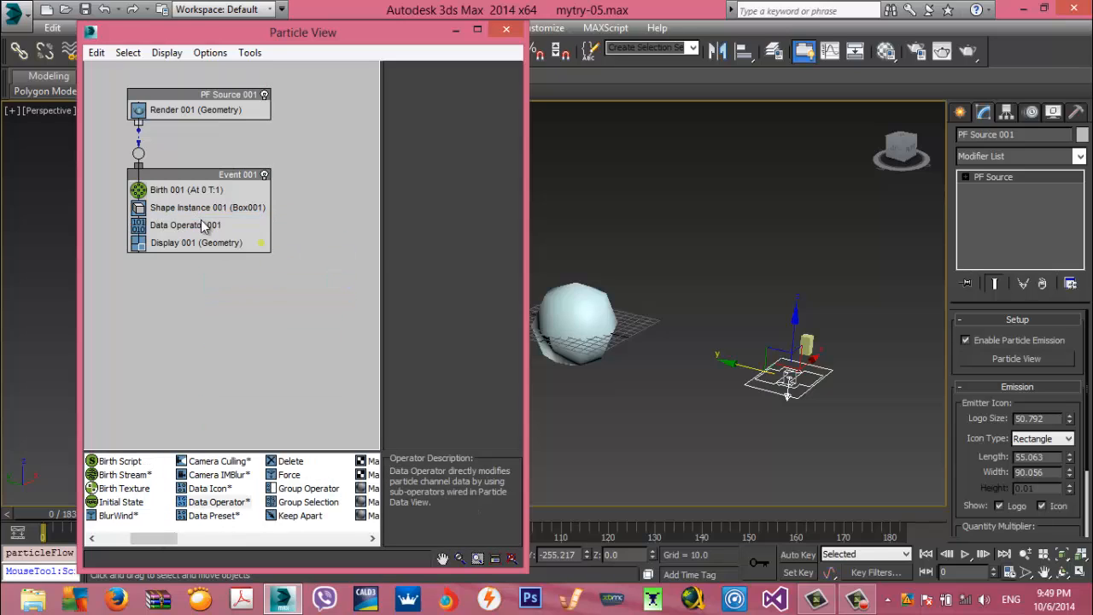
{"action": "left_click", "coordinate": [201, 228]}
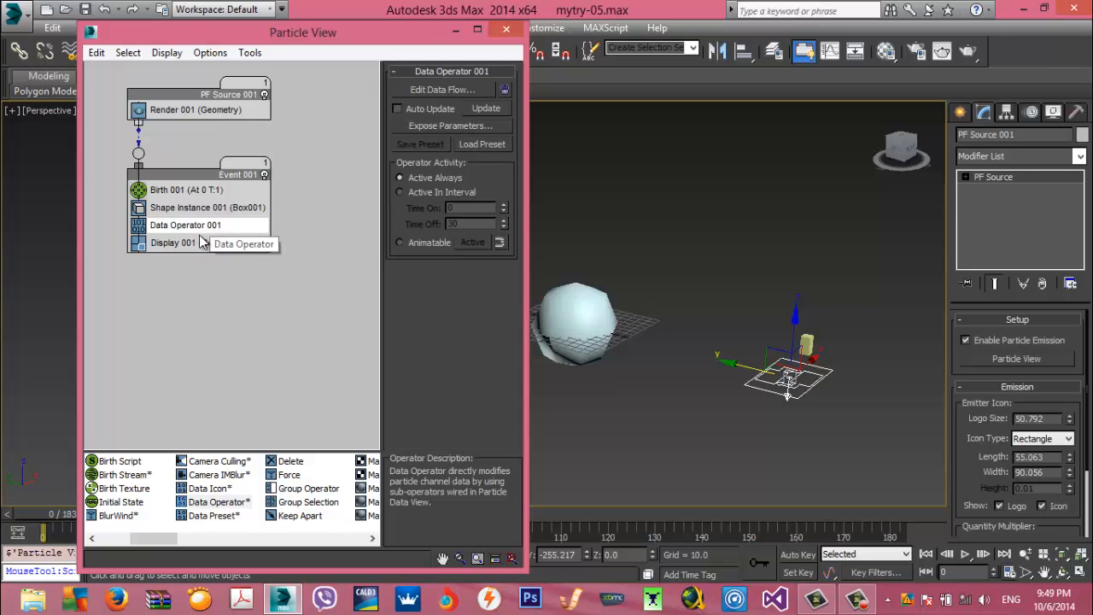
{"action": "left_click", "coordinate": [427, 93]}
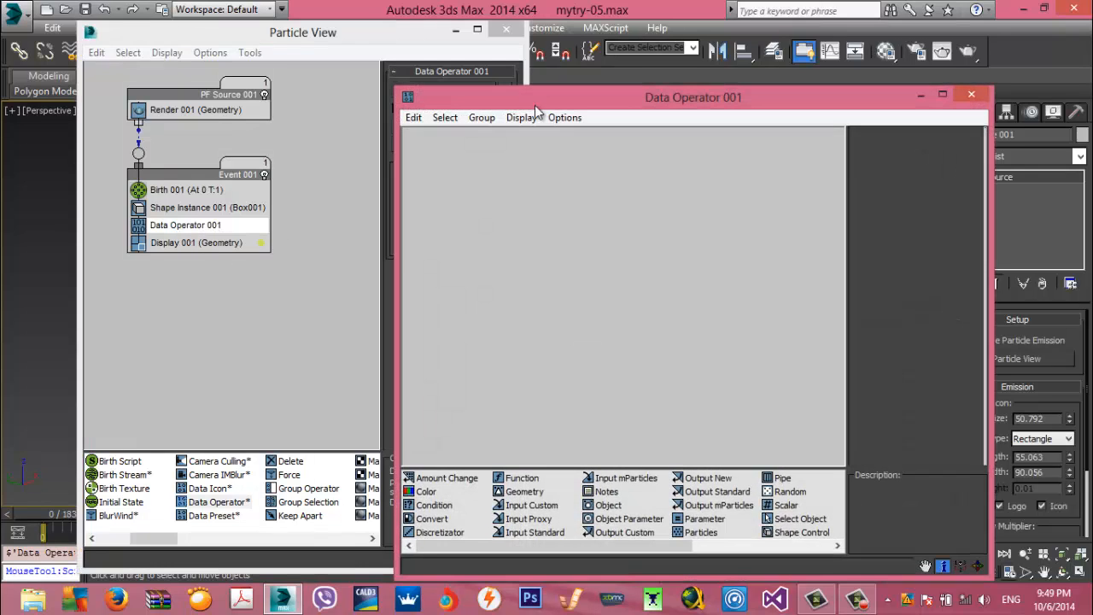
{"action": "left_click_drag", "start_coordinate": [544, 102], "coordinate": [217, 64]}
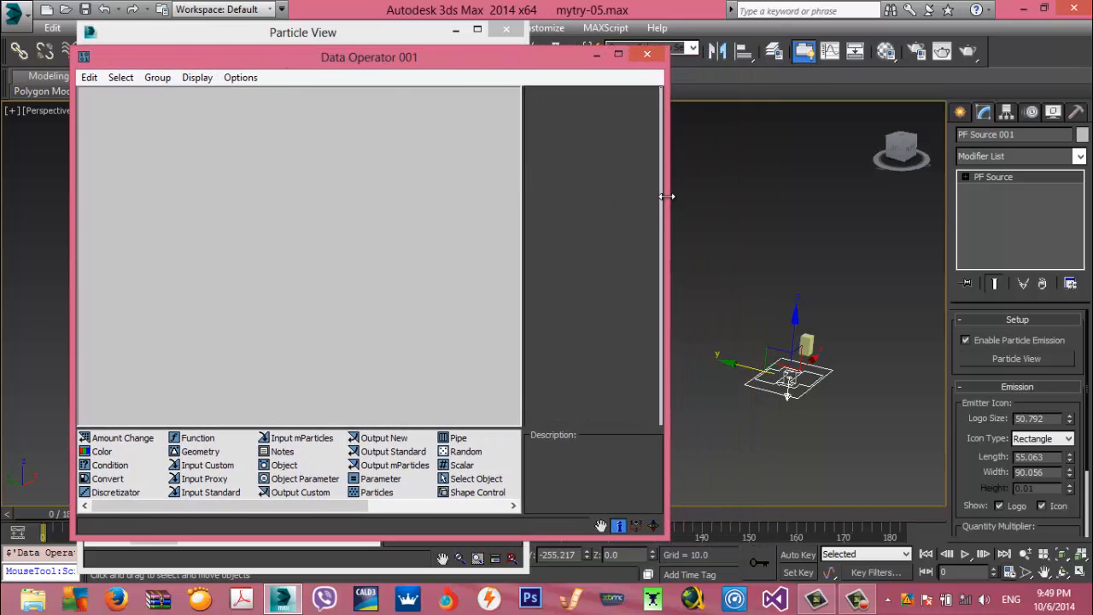
{"action": "left_click_drag", "start_coordinate": [666, 196], "coordinate": [523, 201]}
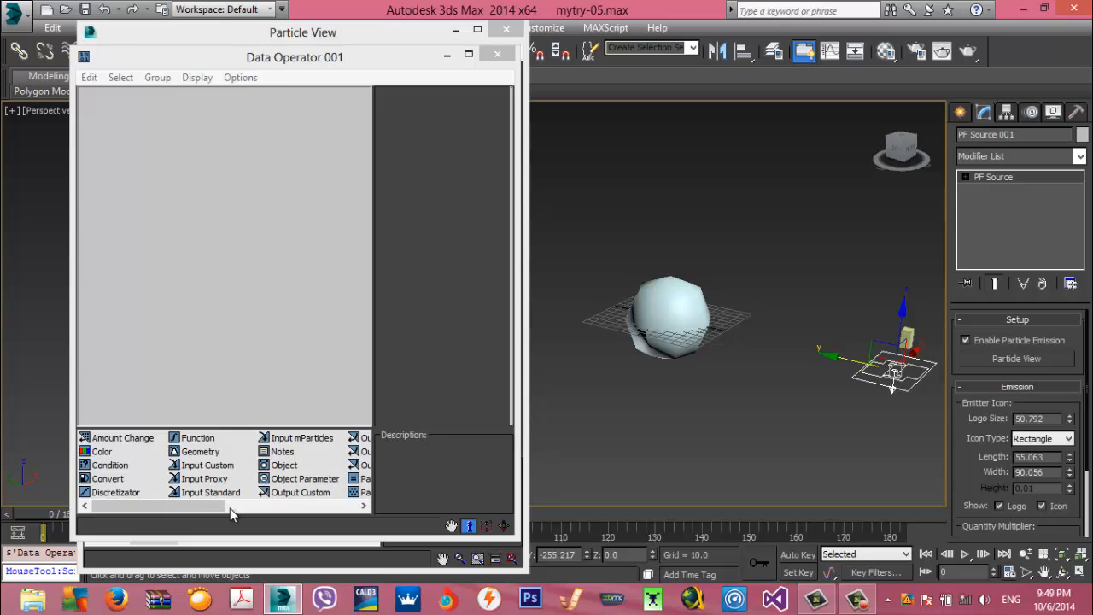
Add a Select Object sub-operator to the data flow and assign Sphere001 as its single object
{"action": "left_click_drag", "start_coordinate": [218, 506], "coordinate": [130, 126]}
{"action": "left_click", "coordinate": [173, 135]}
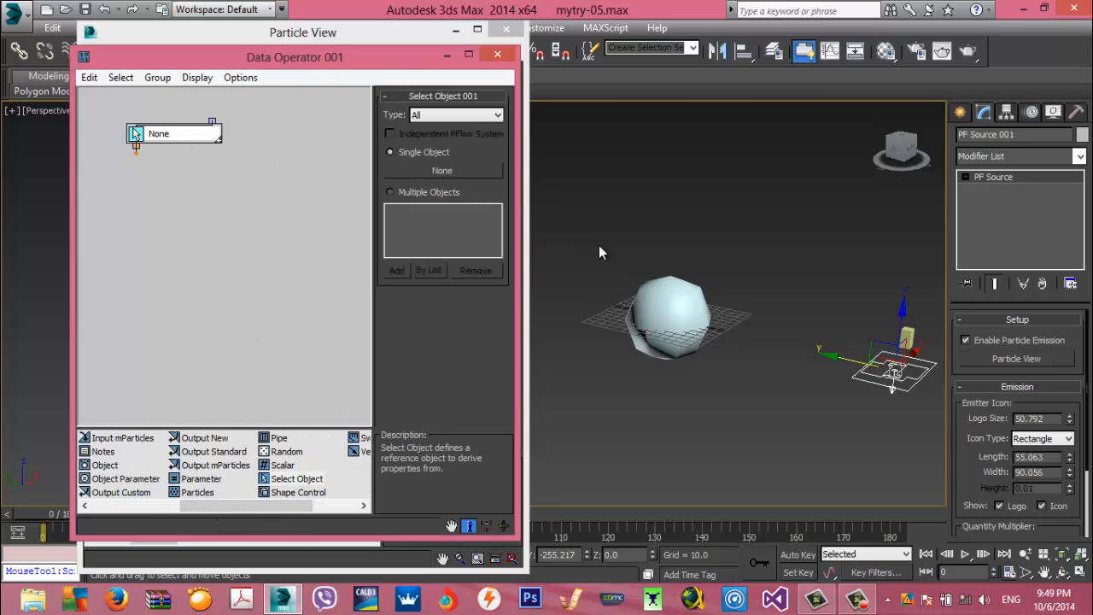
{"action": "left_click", "coordinate": [453, 170]}
{"action": "left_click", "coordinate": [633, 303]}
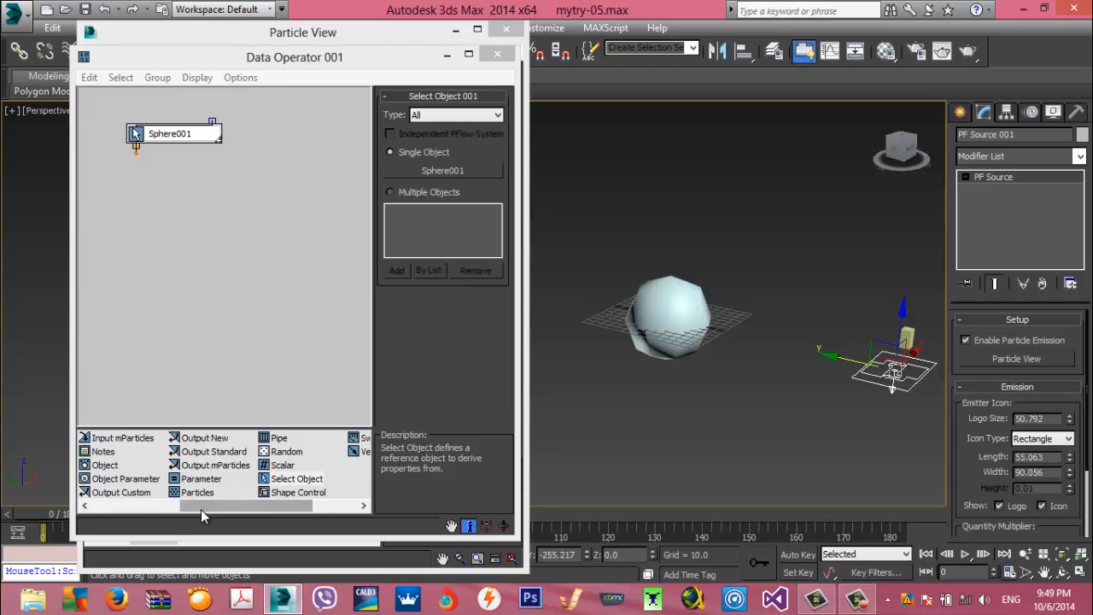
Add a Geometry sub-operator below the Sphere001 node and set its object property to Object Number Vertices
{"action": "left_click_drag", "start_coordinate": [201, 509], "coordinate": [138, 508]}
{"action": "left_click_drag", "start_coordinate": [111, 451], "coordinate": [149, 262]}
{"action": "left_click", "coordinate": [179, 270]}
{"action": "left_click", "coordinate": [449, 142]}
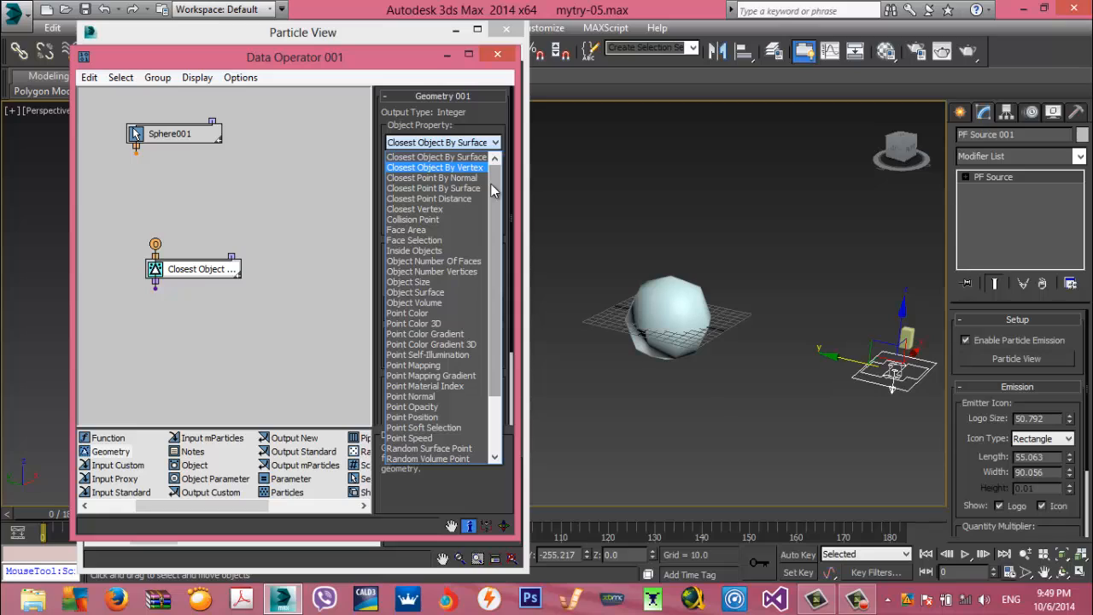
{"action": "left_click_drag", "start_coordinate": [494, 189], "coordinate": [508, 223]}
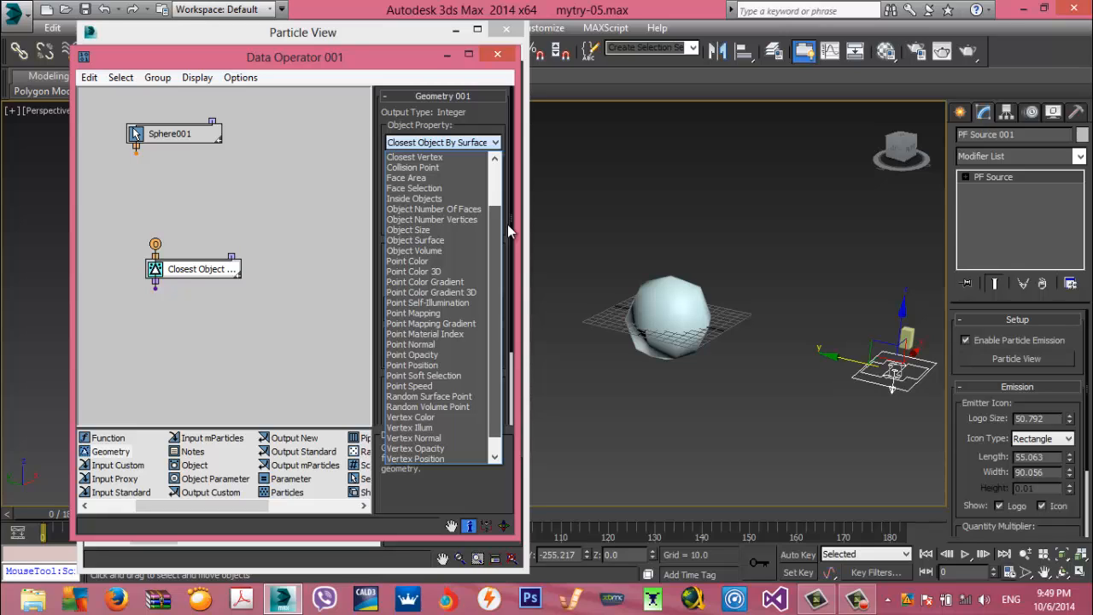
{"action": "left_click", "coordinate": [435, 220]}
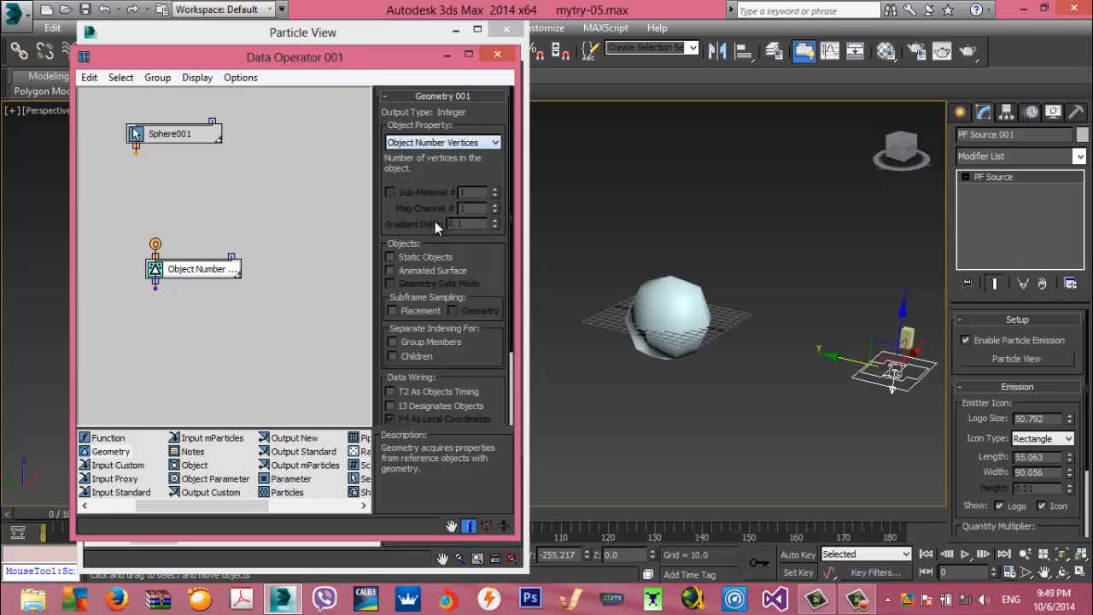
Wire the Sphere001 output into the Object Number Vertices node and place that node beneath it
{"action": "left_click_drag", "start_coordinate": [209, 280], "coordinate": [191, 249]}
{"action": "left_click_drag", "start_coordinate": [149, 220], "coordinate": [135, 148]}
{"action": "left_click_drag", "start_coordinate": [182, 247], "coordinate": [160, 237]}
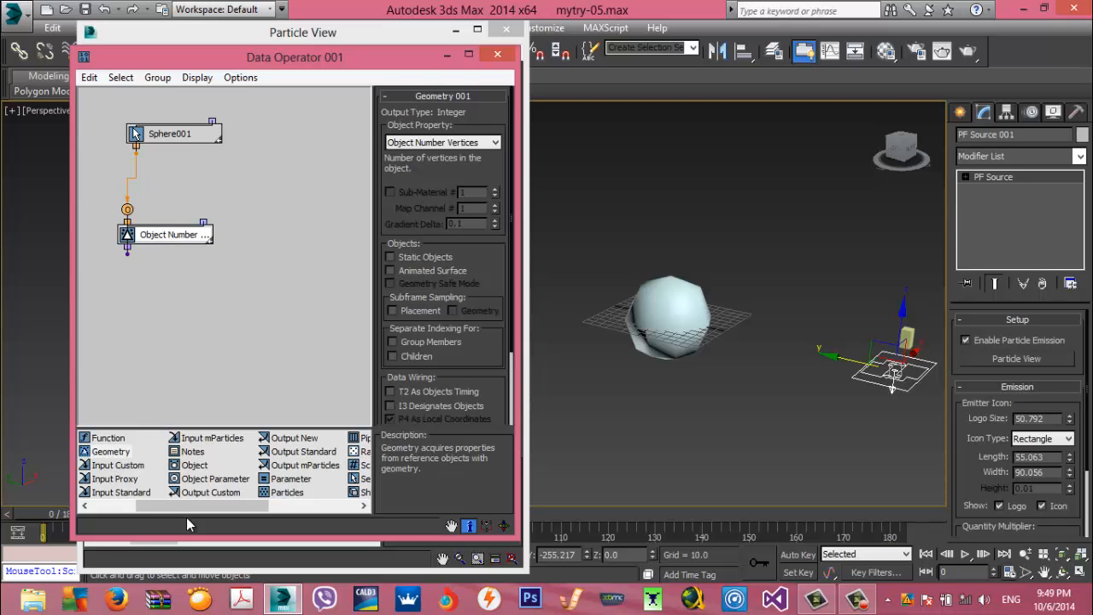
Add an Amount Change sub-operator of type Spawn and wire the Object Number Vertices output into it
{"action": "left_click_drag", "start_coordinate": [150, 504], "coordinate": [107, 504]}
{"action": "left_click_drag", "start_coordinate": [116, 437], "coordinate": [142, 368]}
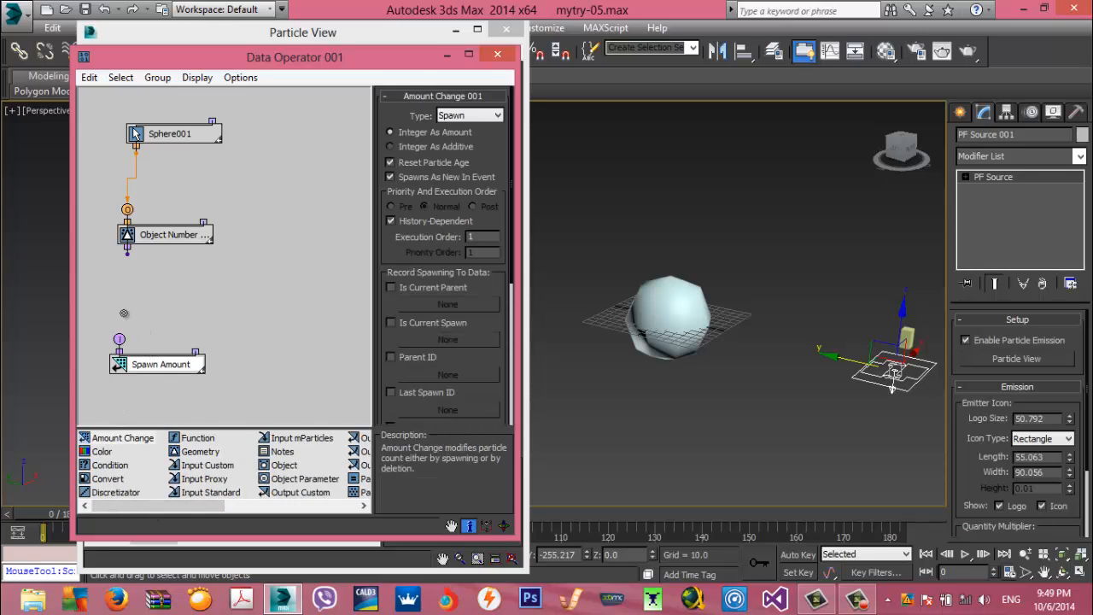
{"action": "left_click_drag", "start_coordinate": [129, 255], "coordinate": [127, 256]}
Add a second Geometry sub-operator set to Vertex Position and wire the Sphere001 output into its object input
{"action": "left_click_drag", "start_coordinate": [195, 64], "coordinate": [152, 51]}
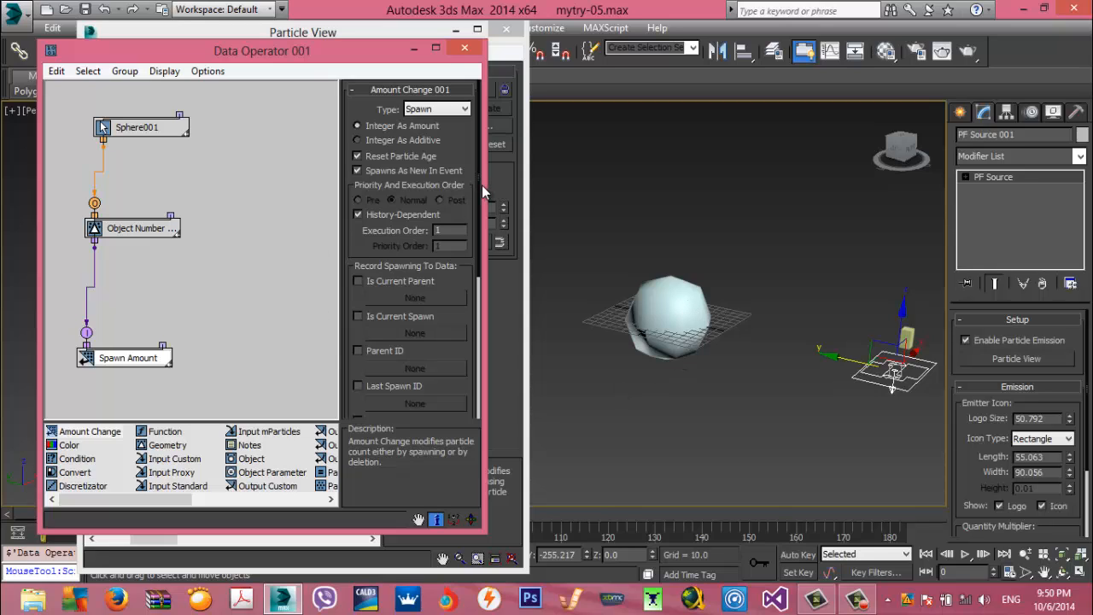
{"action": "left_click_drag", "start_coordinate": [486, 185], "coordinate": [618, 199]}
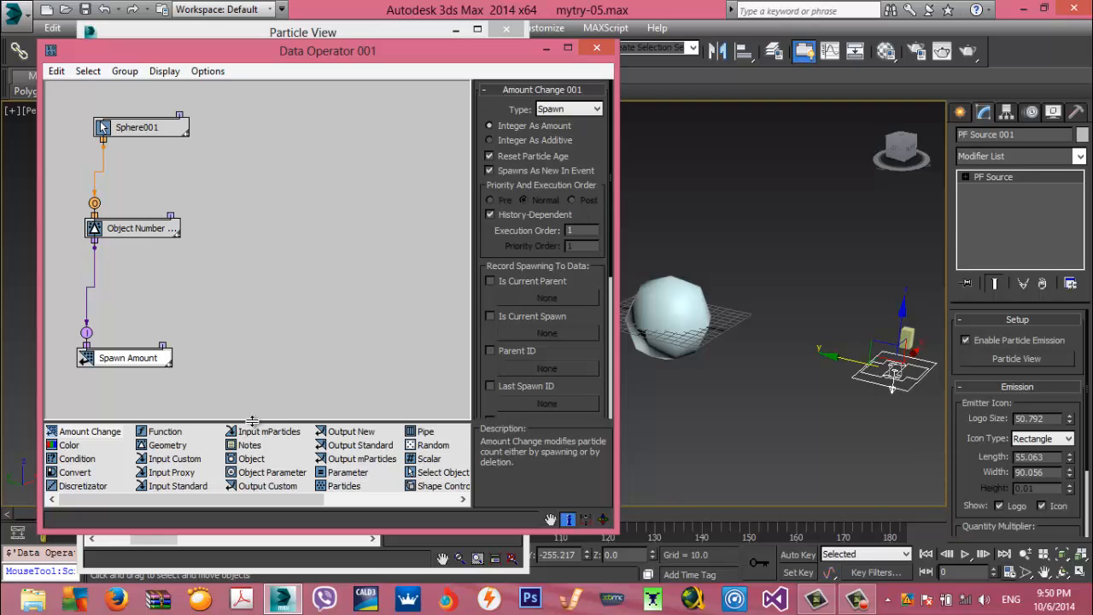
{"action": "left_click_drag", "start_coordinate": [167, 446], "coordinate": [242, 222]}
{"action": "left_click", "coordinate": [256, 229]}
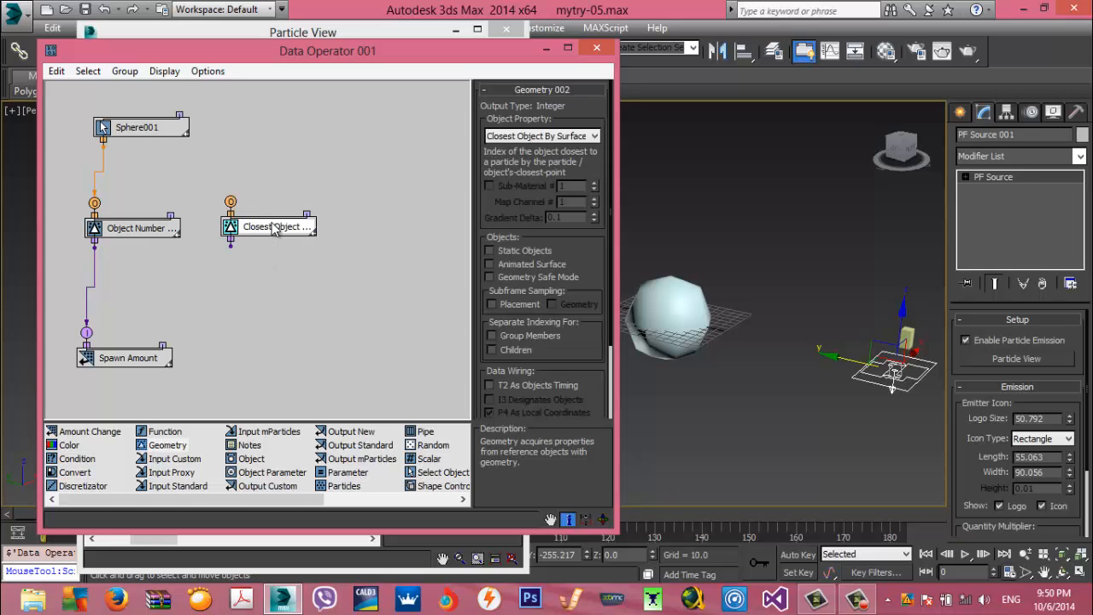
{"action": "left_click", "coordinate": [500, 138]}
{"action": "scroll", "coordinate": [588, 230], "scroll_direction": "down", "scroll_amount": 3}
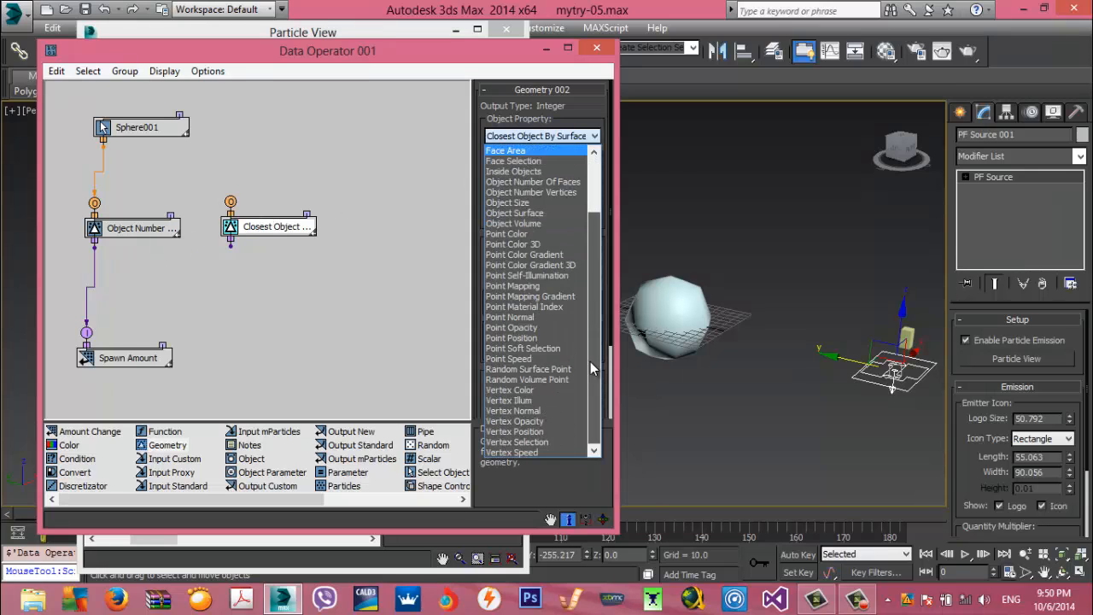
{"action": "left_click", "coordinate": [545, 431]}
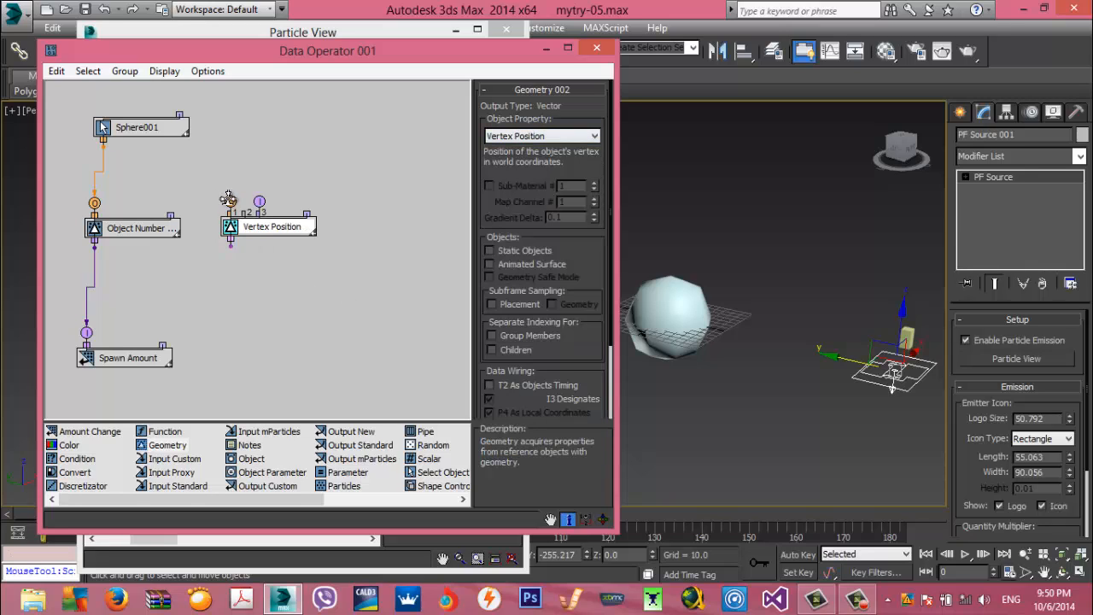
{"action": "left_click_drag", "start_coordinate": [103, 149], "coordinate": [103, 145]}
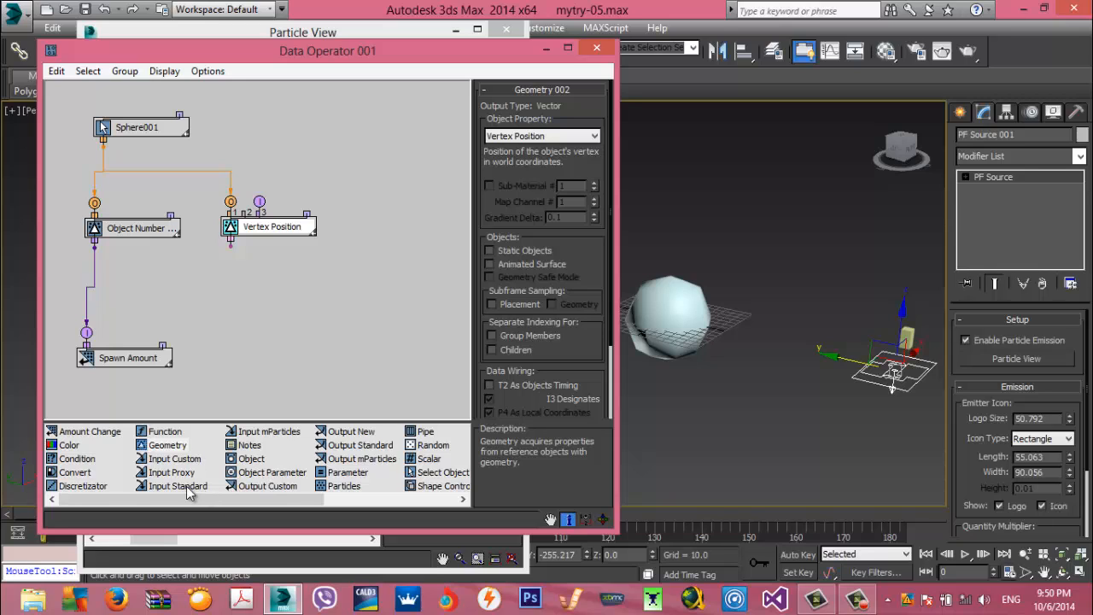
Add an Input Standard sub-operator set to ID Birth Index and wire it into the Vertex Position node's integer input
{"action": "left_click_drag", "start_coordinate": [190, 493], "coordinate": [337, 137]}
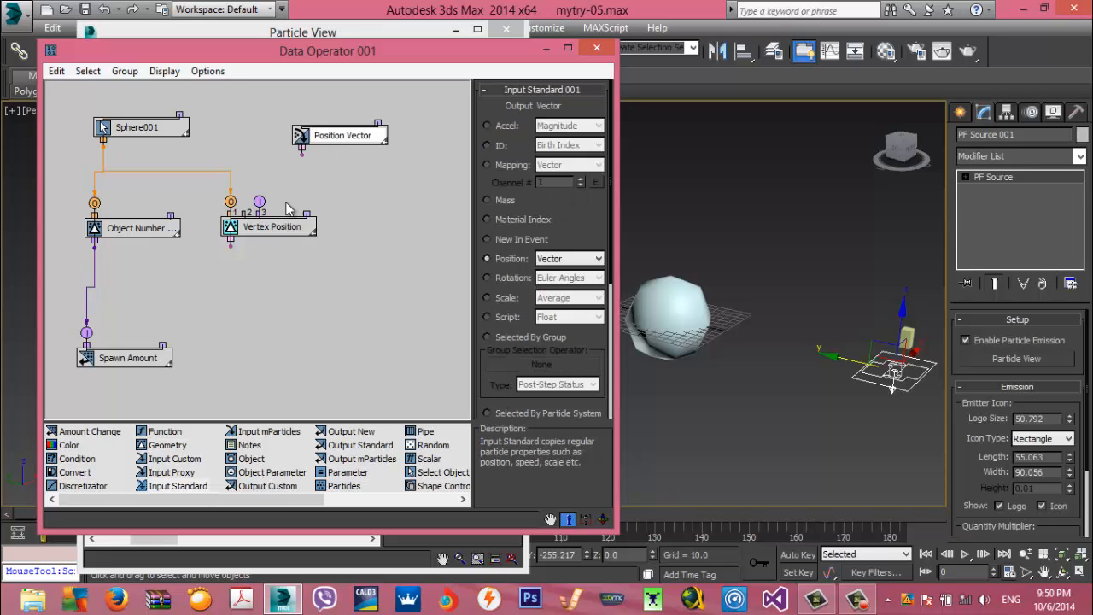
{"action": "left_click", "coordinate": [487, 146]}
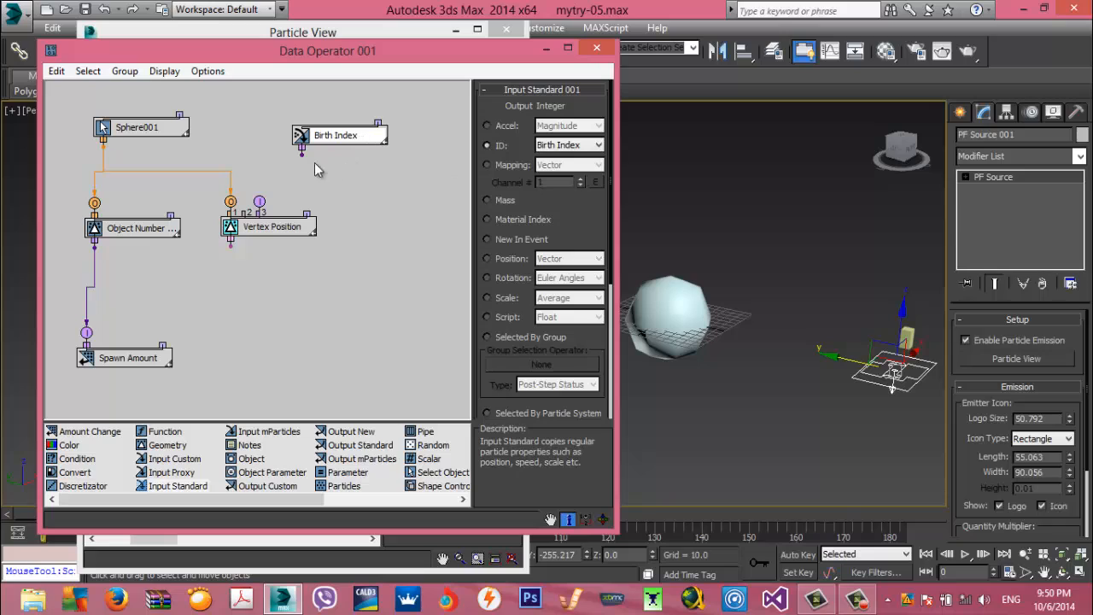
{"action": "left_click_drag", "start_coordinate": [301, 155], "coordinate": [260, 203]}
Add an Output Standard sub-operator set to Position Vector and wire the Vertex Position output into it
{"action": "left_click_drag", "start_coordinate": [357, 457], "coordinate": [297, 369]}
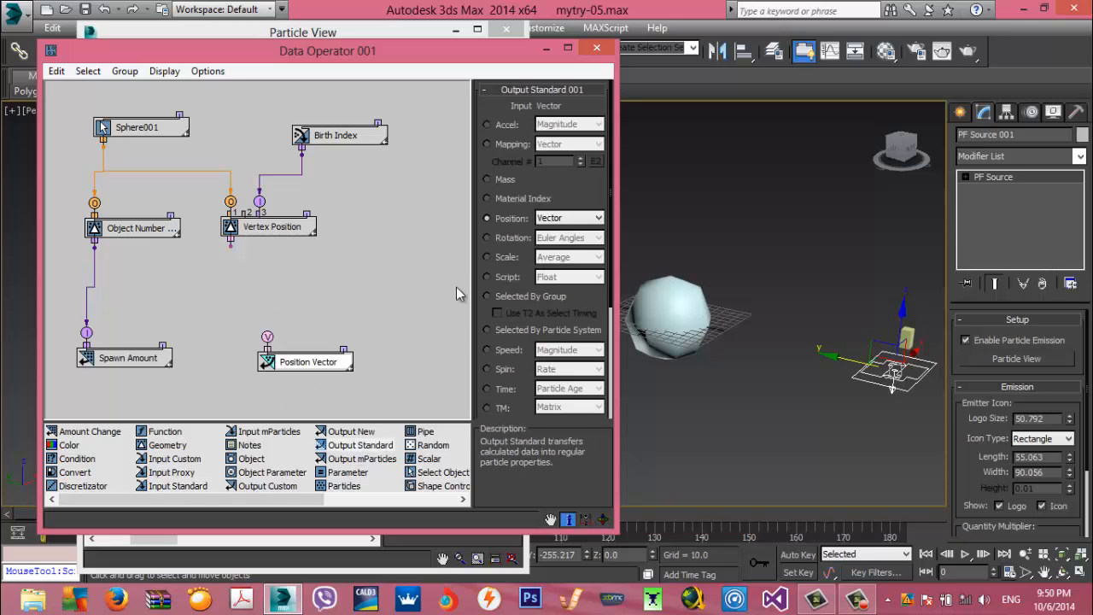
{"action": "left_click_drag", "start_coordinate": [230, 244], "coordinate": [267, 338]}
{"action": "left_click_drag", "start_coordinate": [335, 364], "coordinate": [340, 349]}
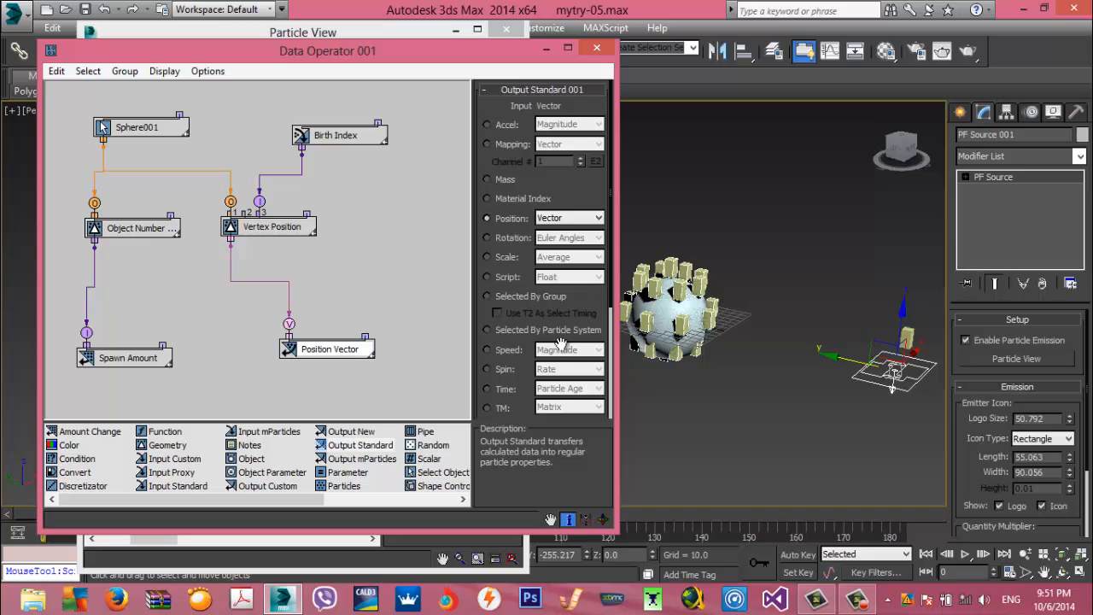
{"action": "scroll", "coordinate": [692, 337], "scroll_direction": "up", "scroll_amount": 3}
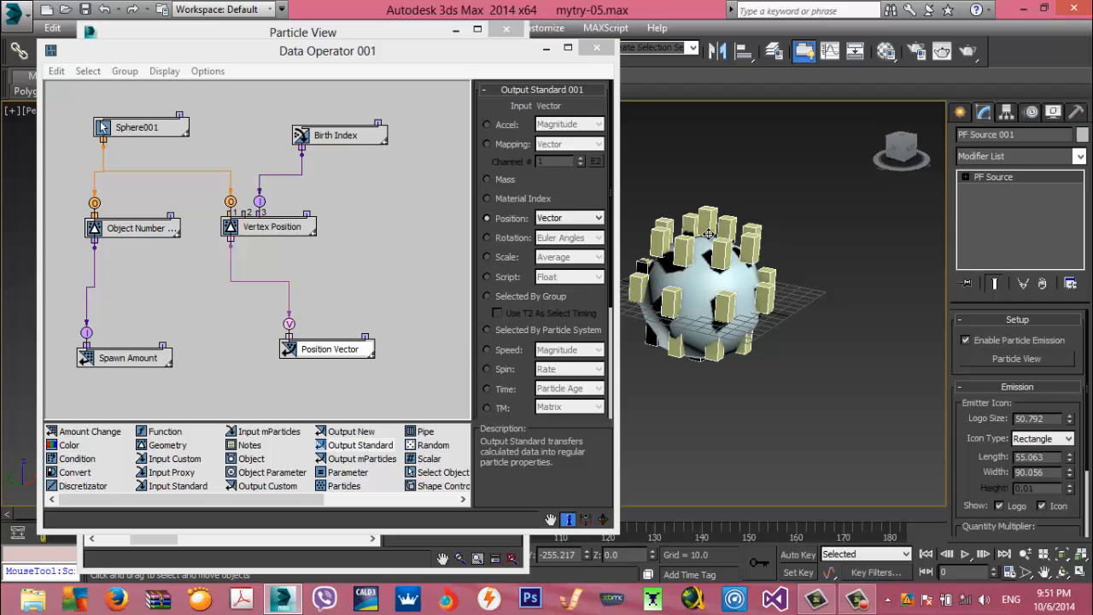
{"action": "left_click_drag", "start_coordinate": [312, 357], "coordinate": [347, 343]}
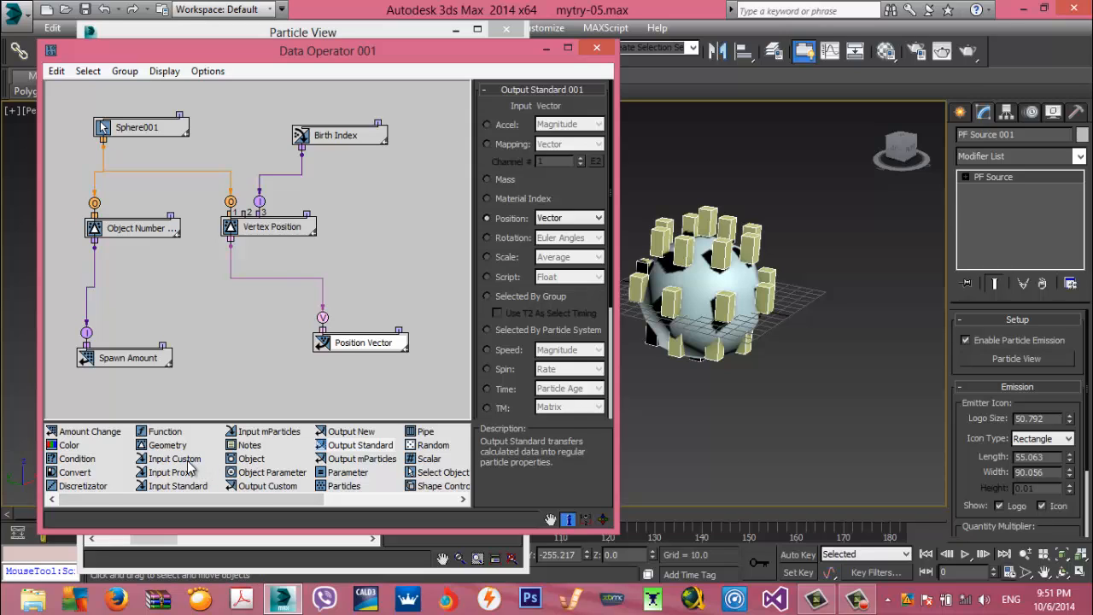
{"action": "left_click_drag", "start_coordinate": [188, 460], "coordinate": [251, 357]}
{"action": "right_click", "coordinate": [251, 357]}
{"action": "left_click", "coordinate": [288, 423]}
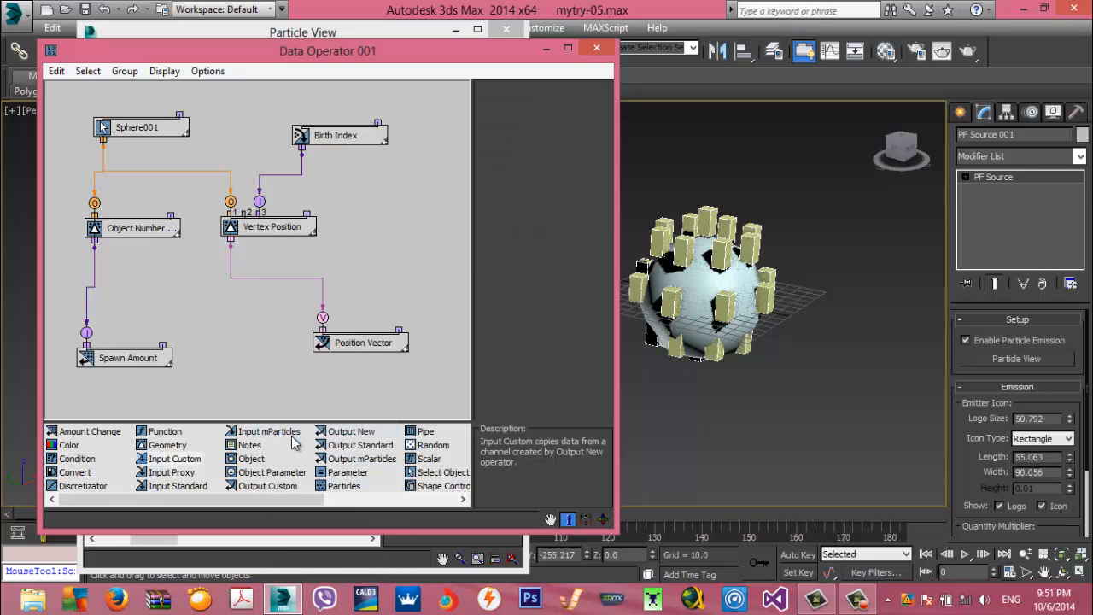
Add an Output New sub-operator beside Position Vector with data type Vector and Global data access scope
{"action": "left_click_drag", "start_coordinate": [340, 433], "coordinate": [254, 354]}
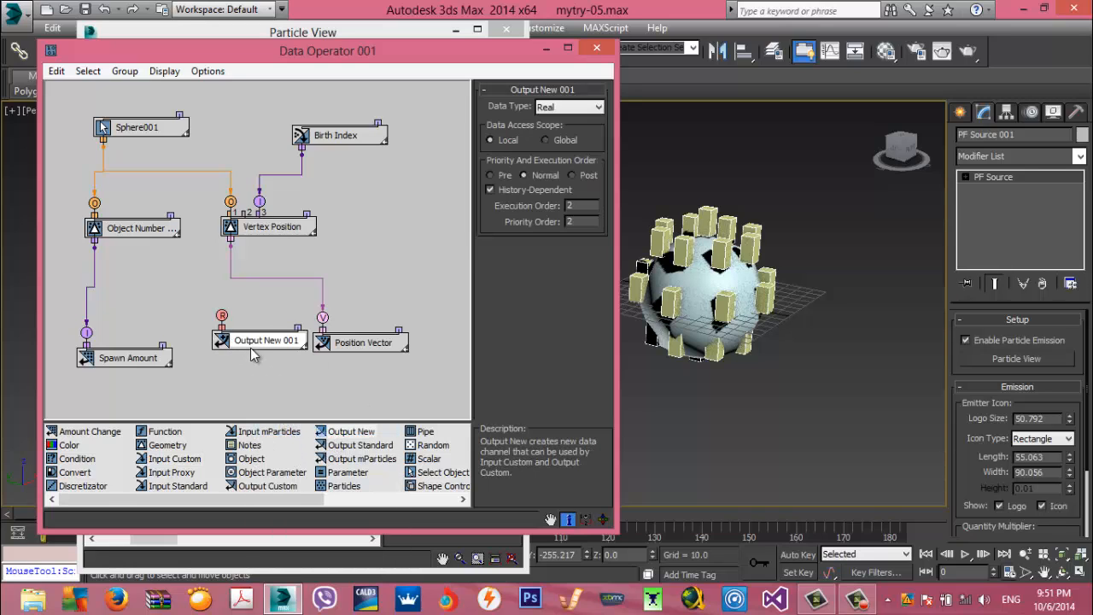
{"action": "left_click", "coordinate": [566, 108]}
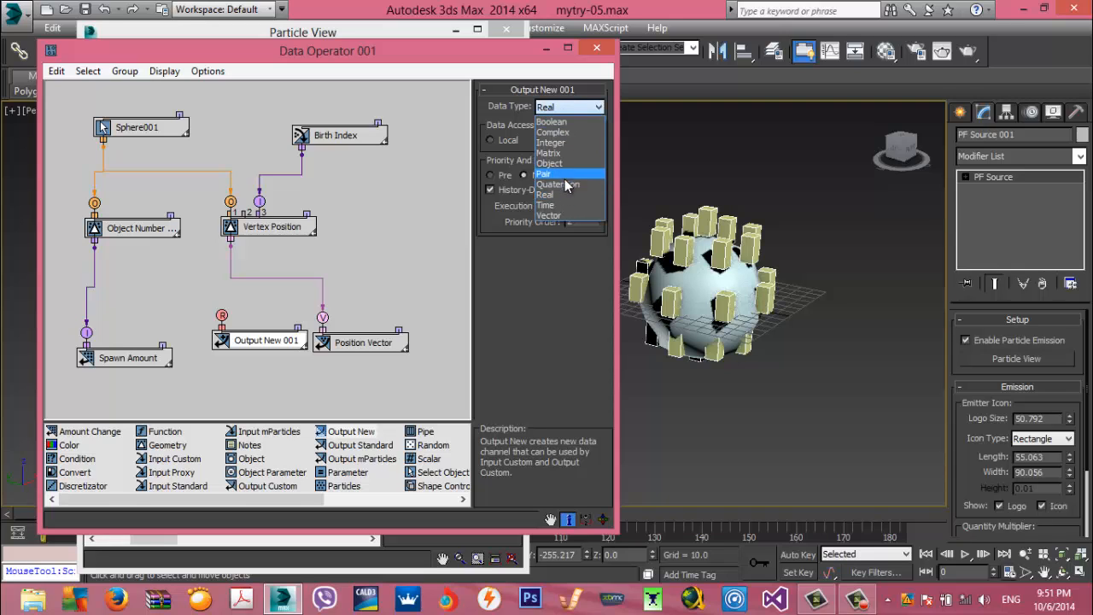
{"action": "left_click", "coordinate": [563, 216]}
{"action": "left_click", "coordinate": [271, 341]}
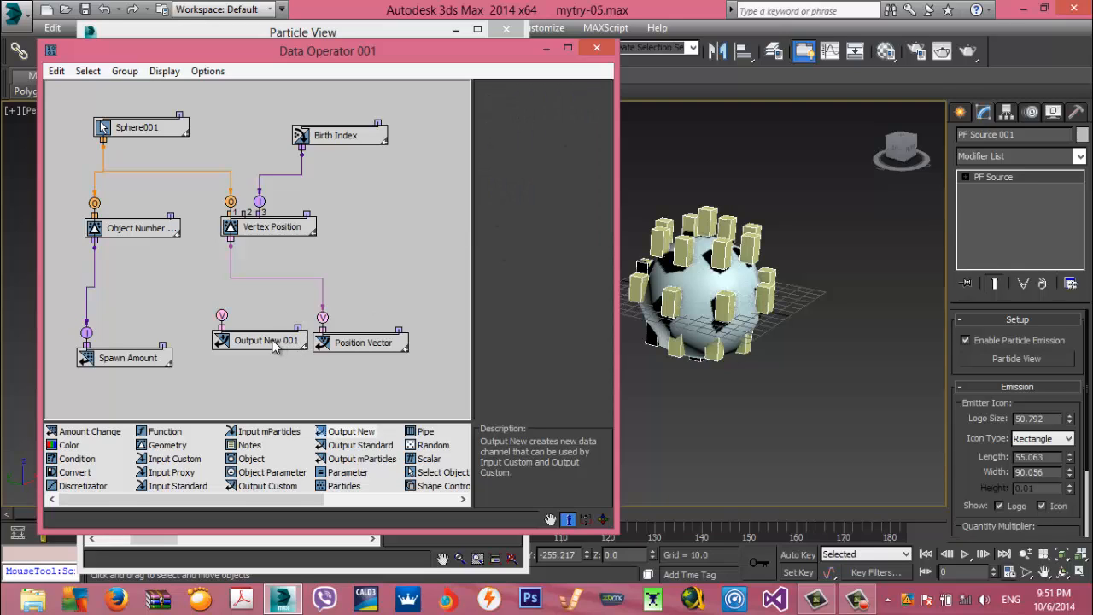
Rename the Output New 001 node as output vector
{"action": "right_click", "coordinate": [271, 341]}
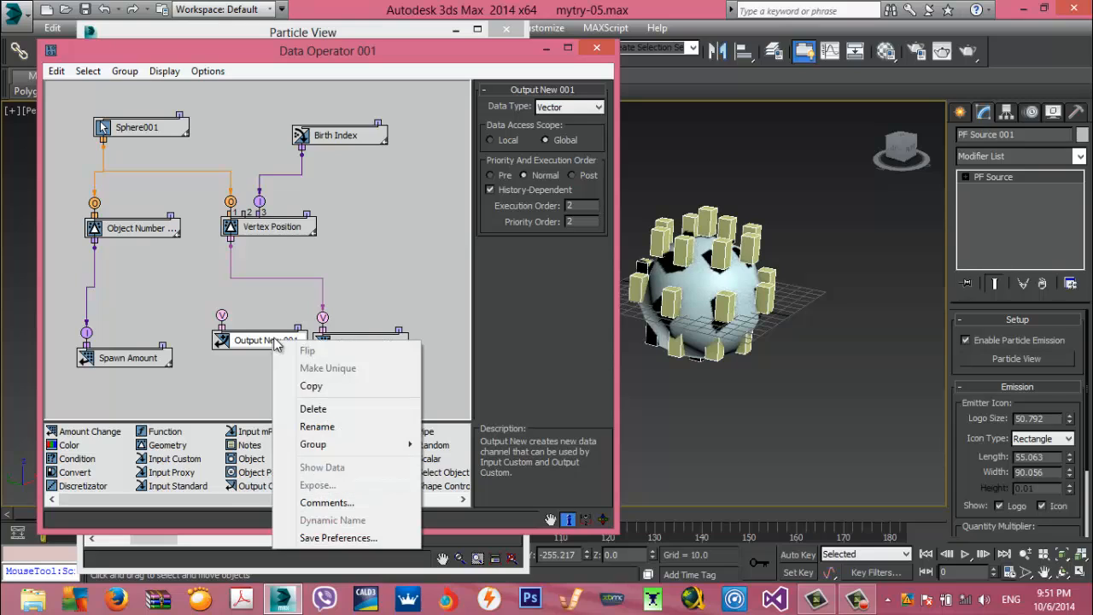
{"action": "left_click", "coordinate": [334, 427]}
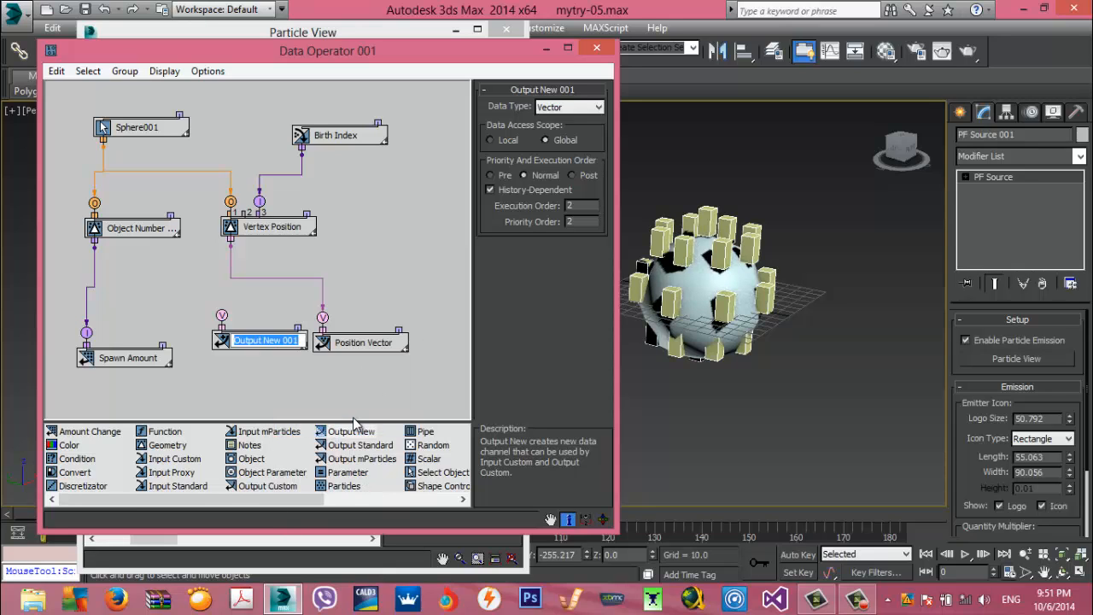
{"action": "type", "text": "out"}
{"action": "key", "text": "Return"}
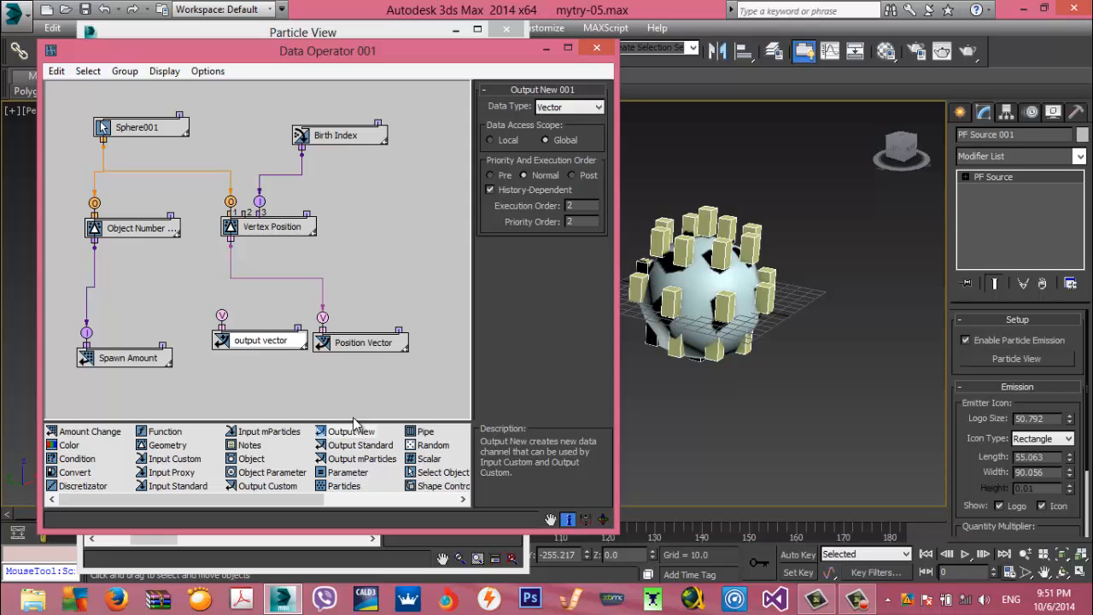
Wire the Vertex Position output into the output vector node's vector input
{"action": "left_click_drag", "start_coordinate": [222, 315], "coordinate": [230, 241]}
{"action": "scroll", "coordinate": [760, 256], "scroll_direction": "up", "scroll_amount": 5}
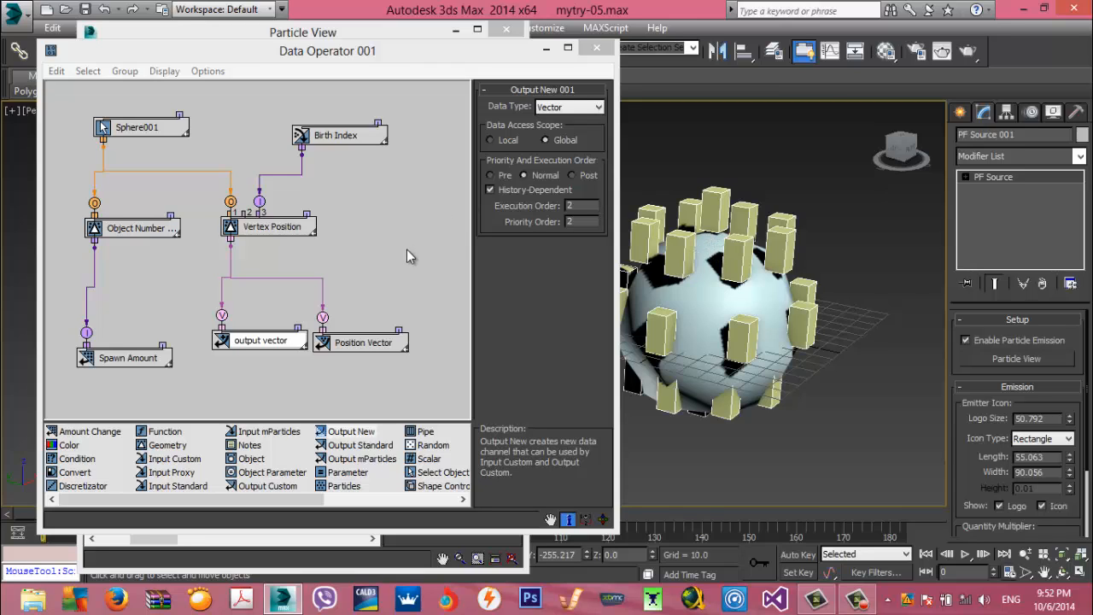
Add a Geometry sub-operator beside the Vertex Position node and set its object property to Vertex Normal
{"action": "middle_click_drag", "start_coordinate": [406, 249], "coordinate": [399, 248]}
{"action": "left_click_drag", "start_coordinate": [168, 445], "coordinate": [407, 230]}
{"action": "left_click", "coordinate": [522, 137]}
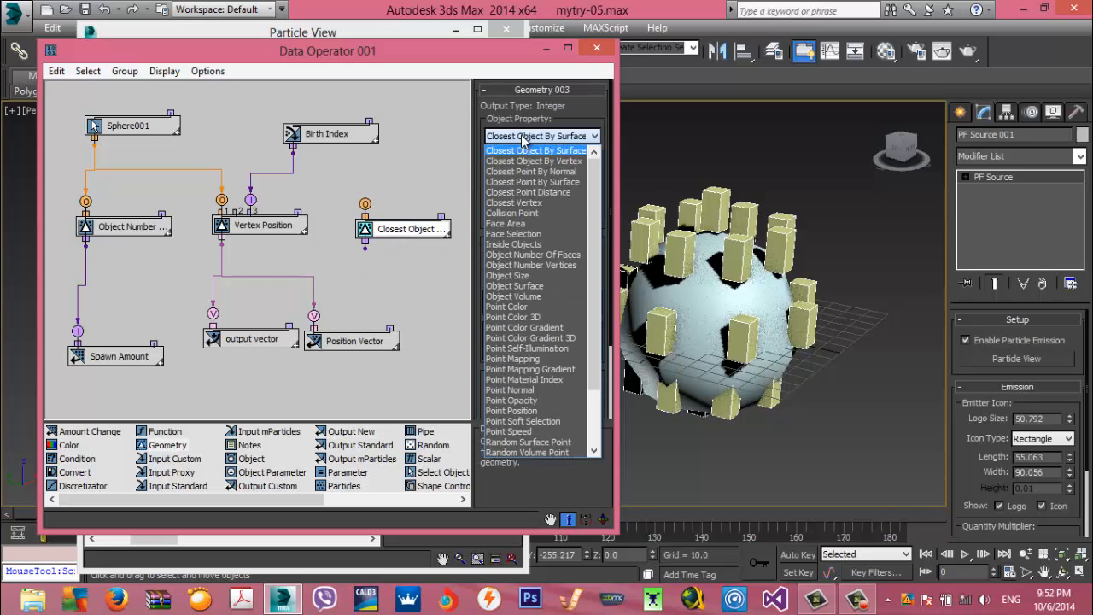
{"action": "scroll", "coordinate": [547, 342], "scroll_direction": "down", "scroll_amount": 3}
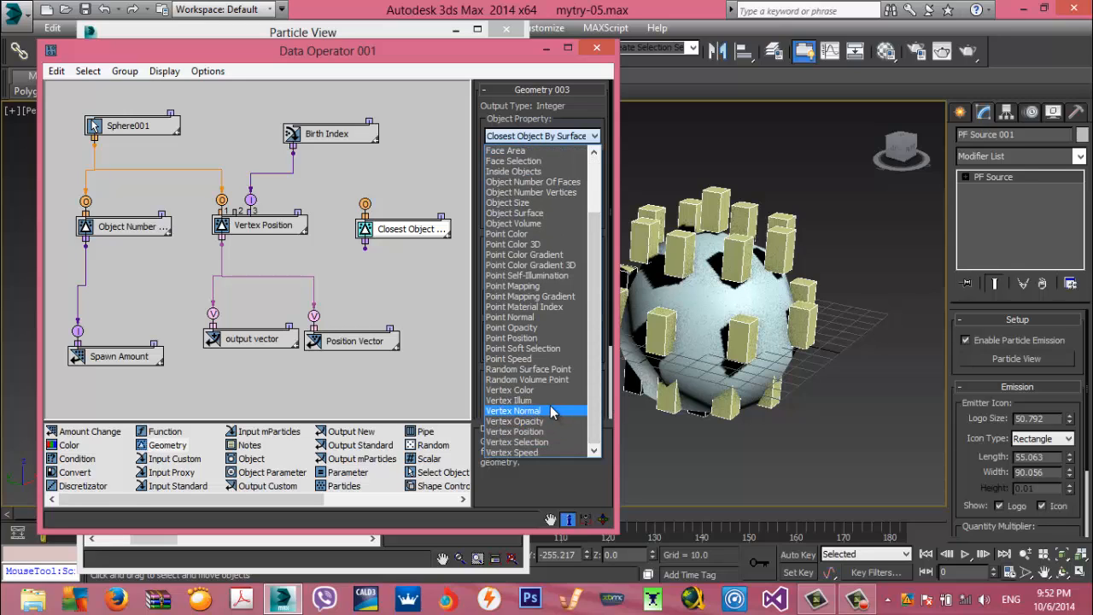
{"action": "left_click", "coordinate": [551, 409]}
Wire Sphere001 and Birth Index into the Vertex Normal node's object and integer inputs, and shift the node away from Vertex Position
{"action": "left_click_drag", "start_coordinate": [364, 203], "coordinate": [94, 147]}
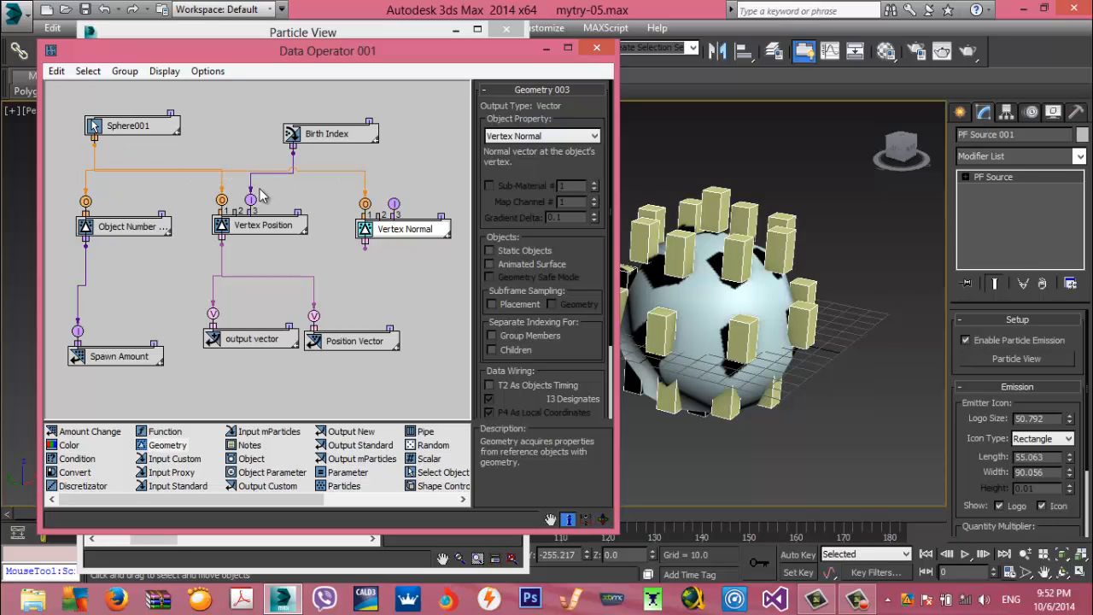
{"action": "left_click_drag", "start_coordinate": [393, 203], "coordinate": [309, 126]}
{"action": "middle_click_drag", "start_coordinate": [335, 226], "coordinate": [249, 196]}
{"action": "left_click_drag", "start_coordinate": [309, 202], "coordinate": [355, 202]}
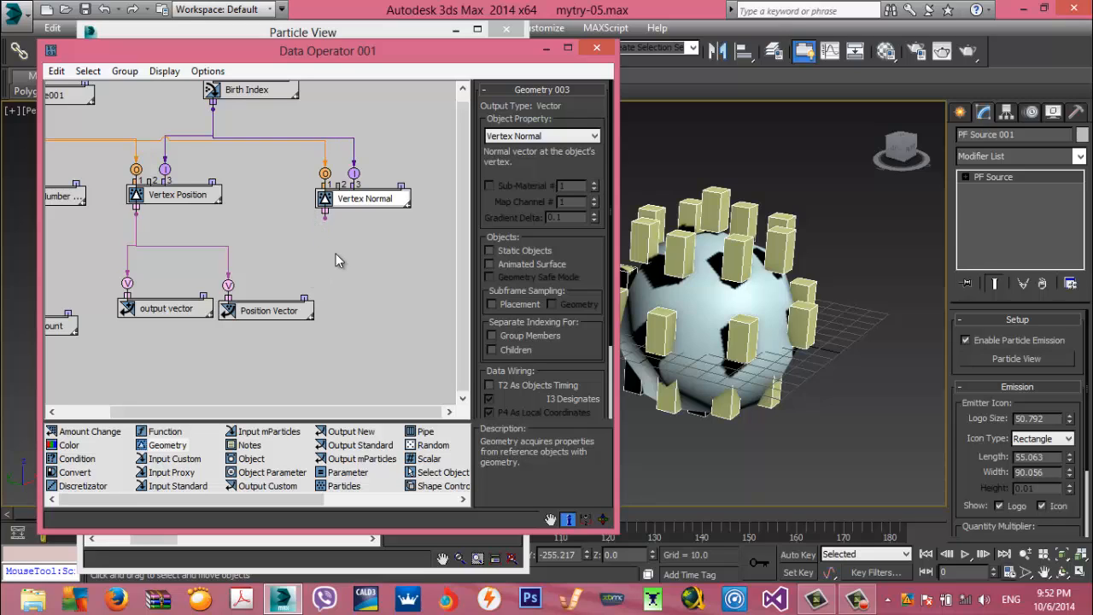
Add an Input Standard sub-operator beside the Vertex Normal node and set it to TM Matrix
{"action": "middle_click_drag", "start_coordinate": [335, 254], "coordinate": [263, 256]}
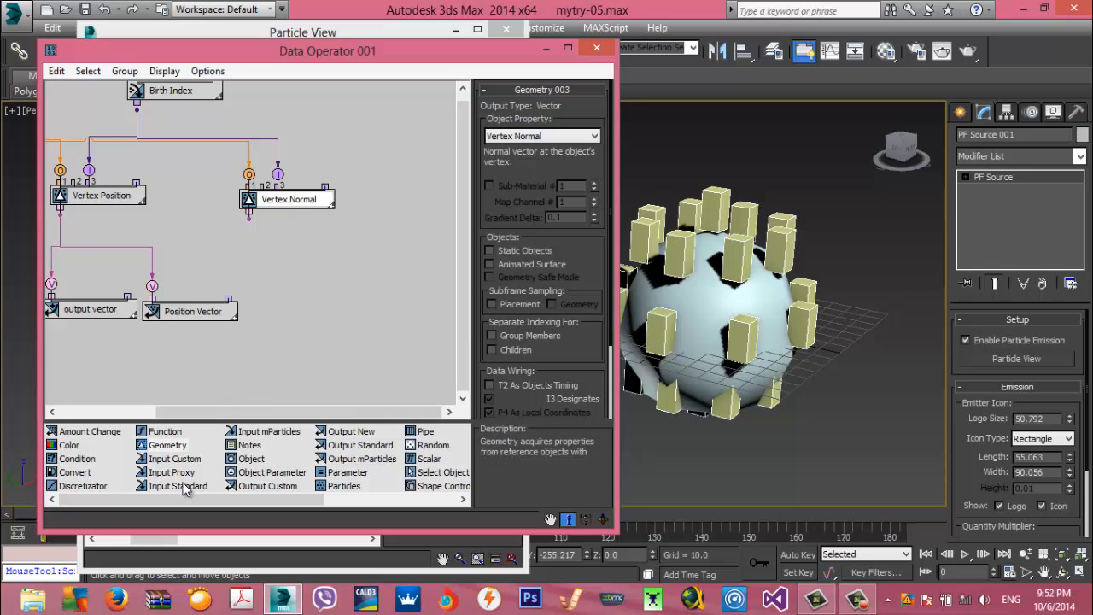
{"action": "left_click_drag", "start_coordinate": [181, 486], "coordinate": [354, 199]}
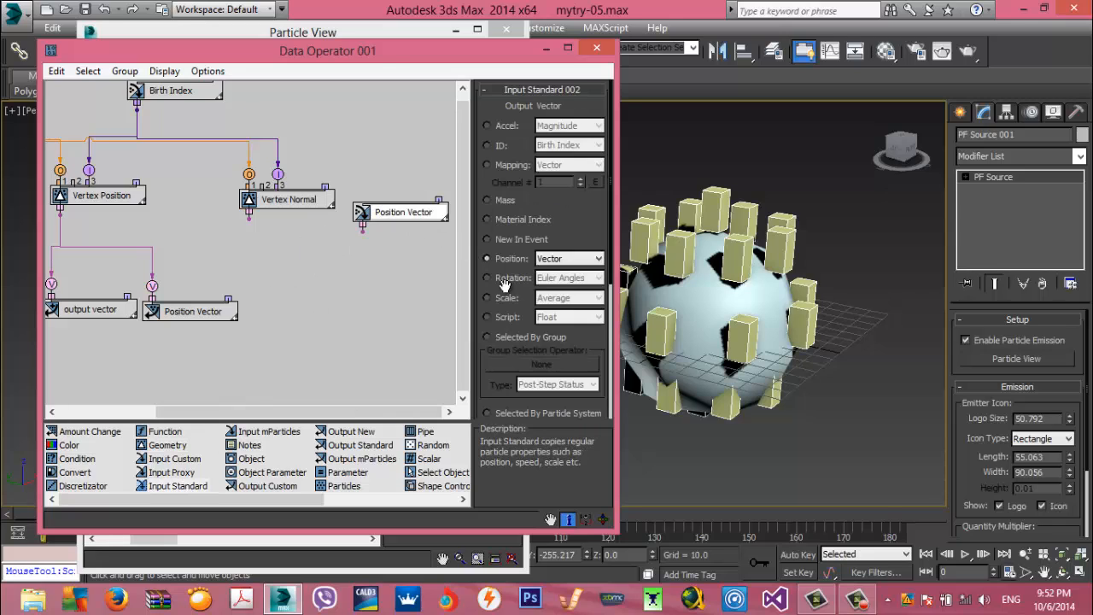
{"action": "left_click_drag", "start_coordinate": [478, 306], "coordinate": [525, 78]}
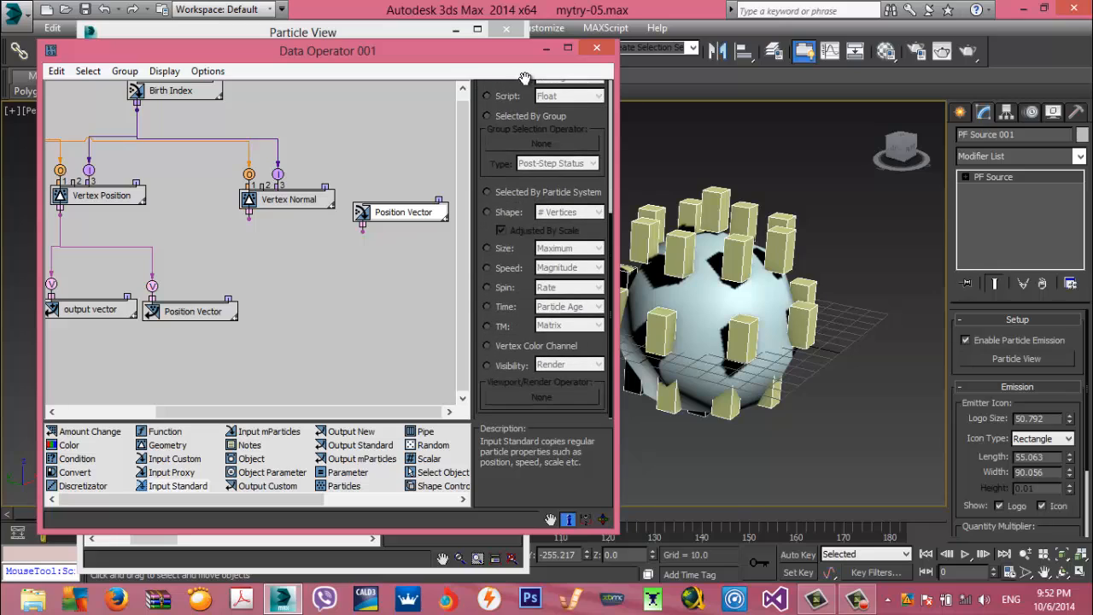
{"action": "left_click", "coordinate": [487, 327]}
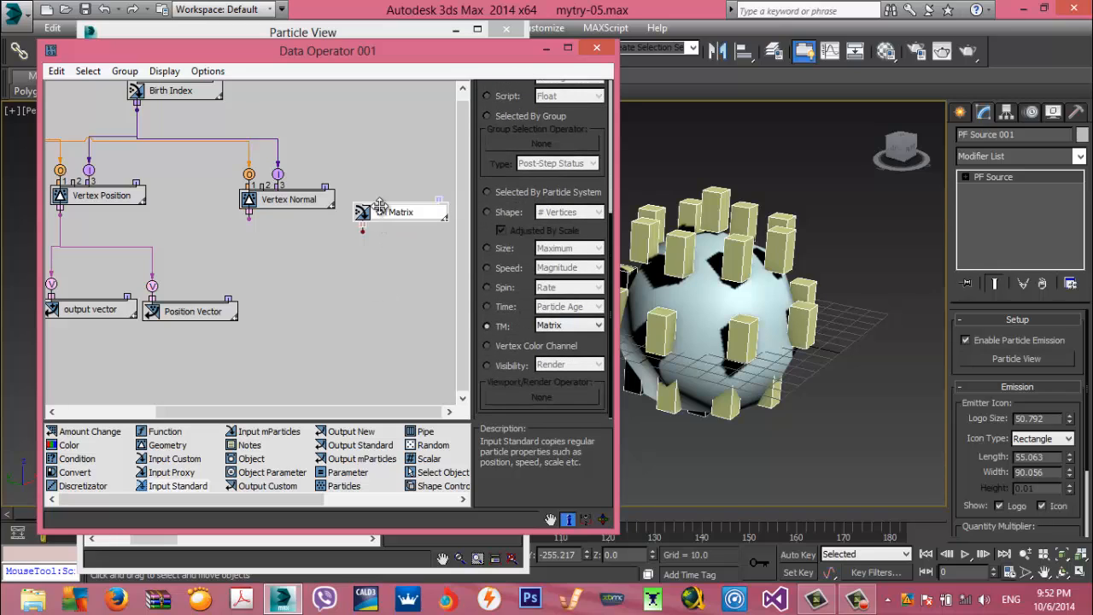
{"action": "left_click_drag", "start_coordinate": [389, 213], "coordinate": [389, 197]}
{"action": "left_click_drag", "start_coordinate": [360, 55], "coordinate": [688, 52]}
{"action": "left_click", "coordinate": [493, 67]}
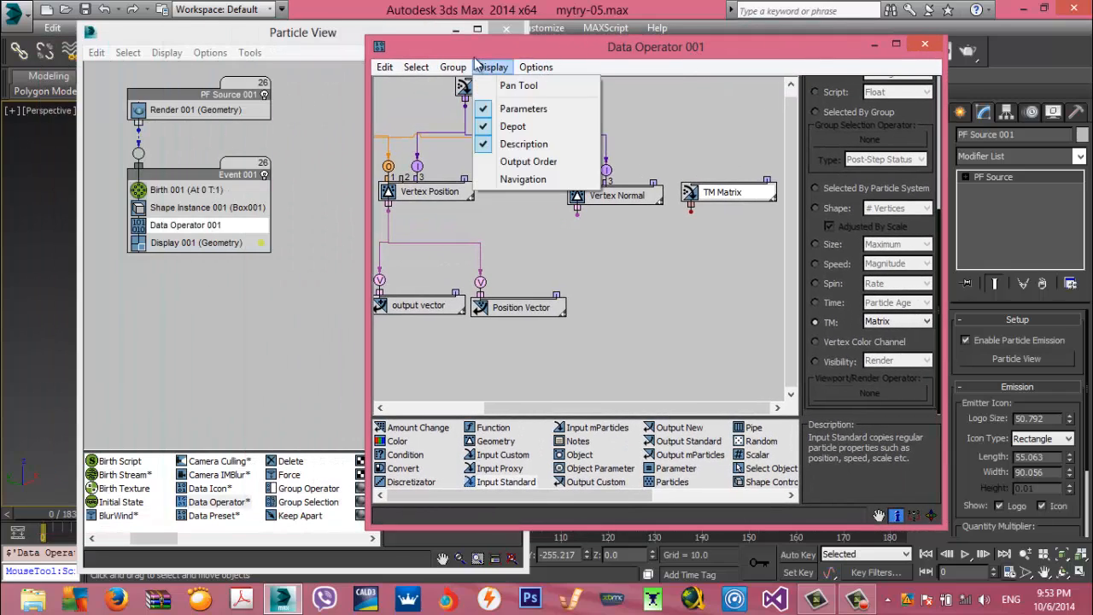
{"action": "left_click", "coordinate": [458, 50]}
{"action": "left_click_drag", "start_coordinate": [459, 51], "coordinate": [186, 44]}
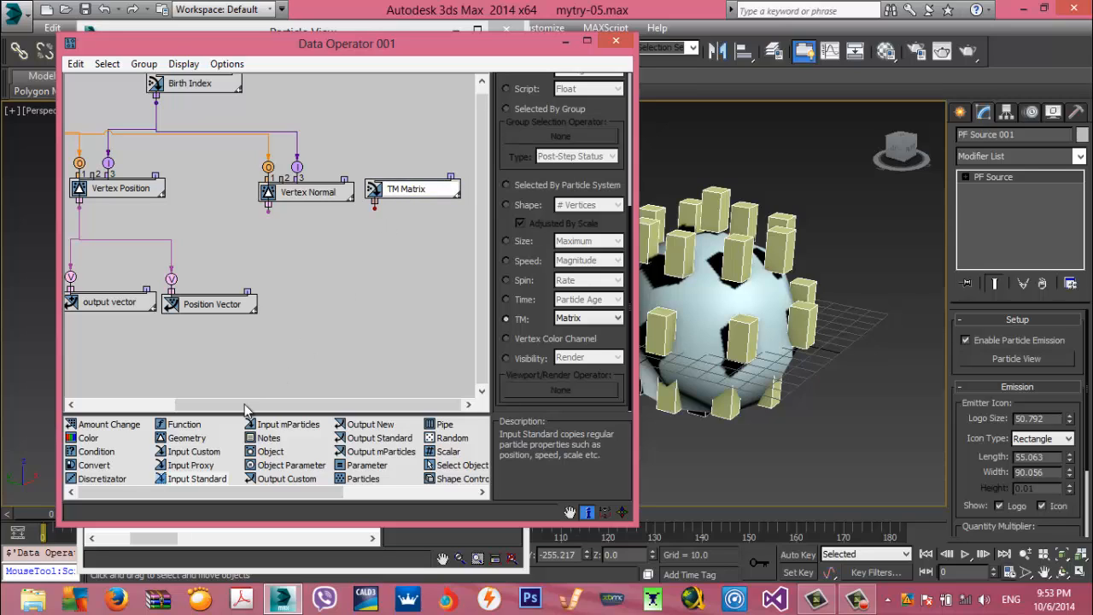
Add a Function sub-operator with a Matrix second operand and wire Vertex Normal and TM Matrix into its inputs
{"action": "left_click_drag", "start_coordinate": [186, 426], "coordinate": [305, 251]}
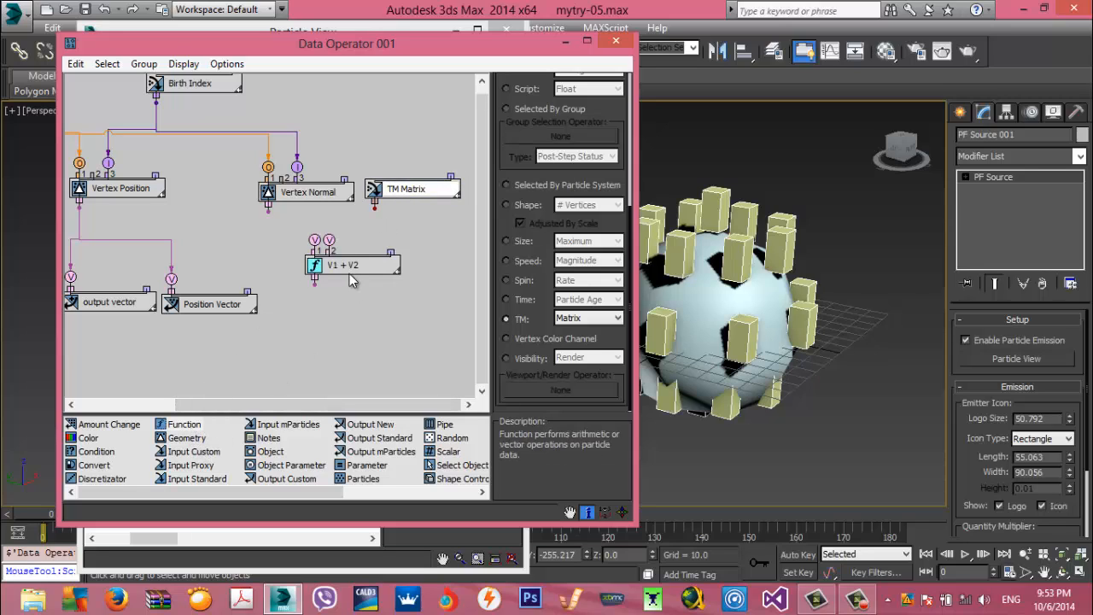
{"action": "left_click", "coordinate": [538, 249]}
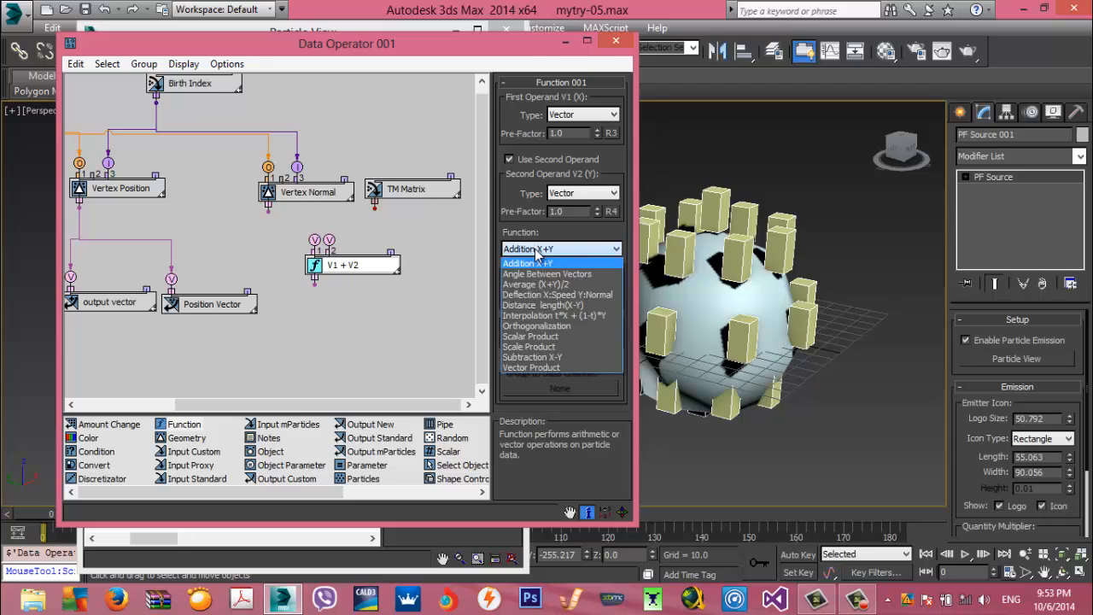
{"action": "left_click", "coordinate": [594, 192]}
{"action": "left_click", "coordinate": [594, 192]}
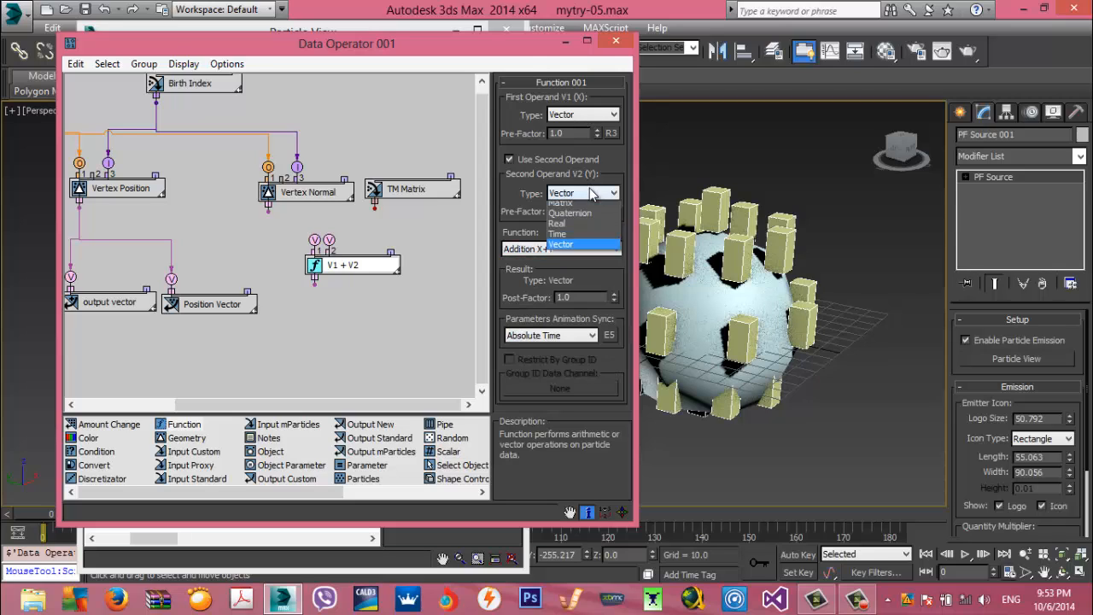
{"action": "left_click", "coordinate": [581, 219]}
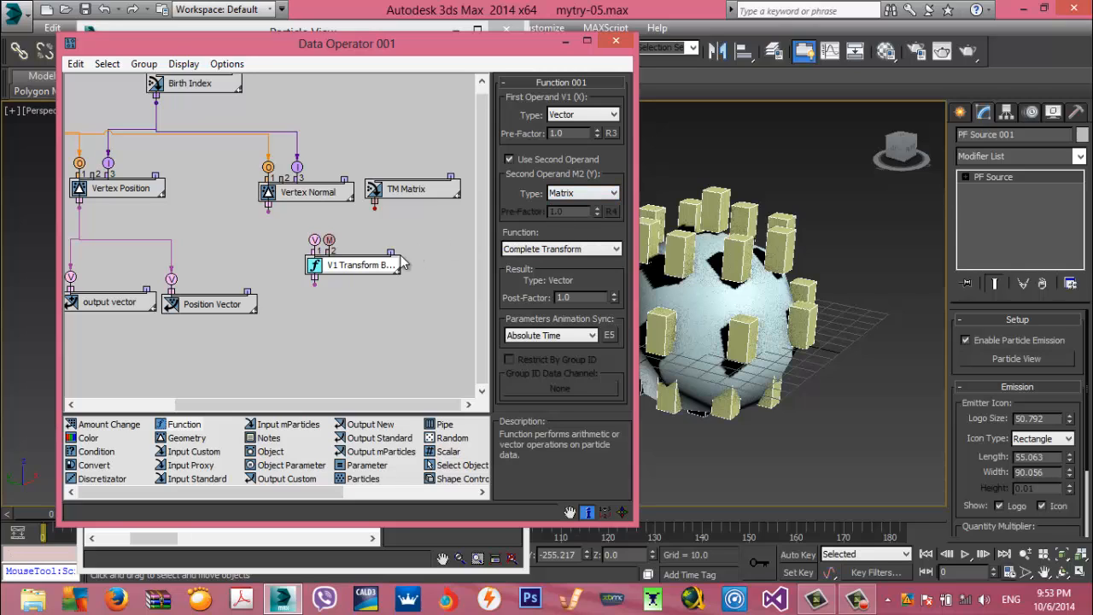
{"action": "left_click_drag", "start_coordinate": [375, 208], "coordinate": [321, 254]}
{"action": "left_click_drag", "start_coordinate": [268, 204], "coordinate": [306, 254]}
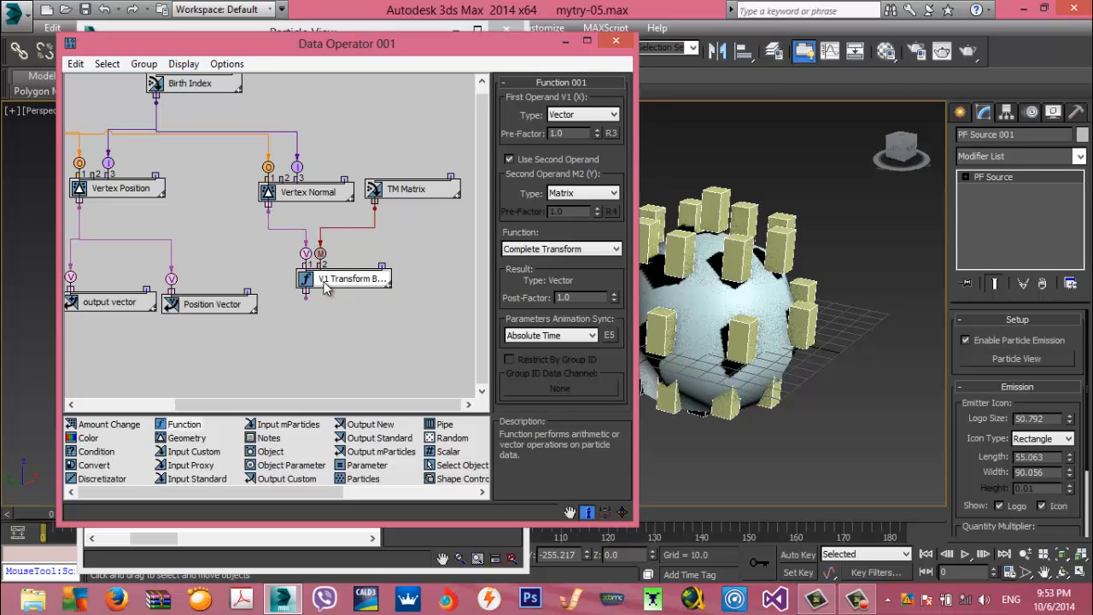
Add an Output Standard sub-operator below the function node and set it to TM Matrix
{"action": "middle_click_drag", "start_coordinate": [320, 257], "coordinate": [307, 216]}
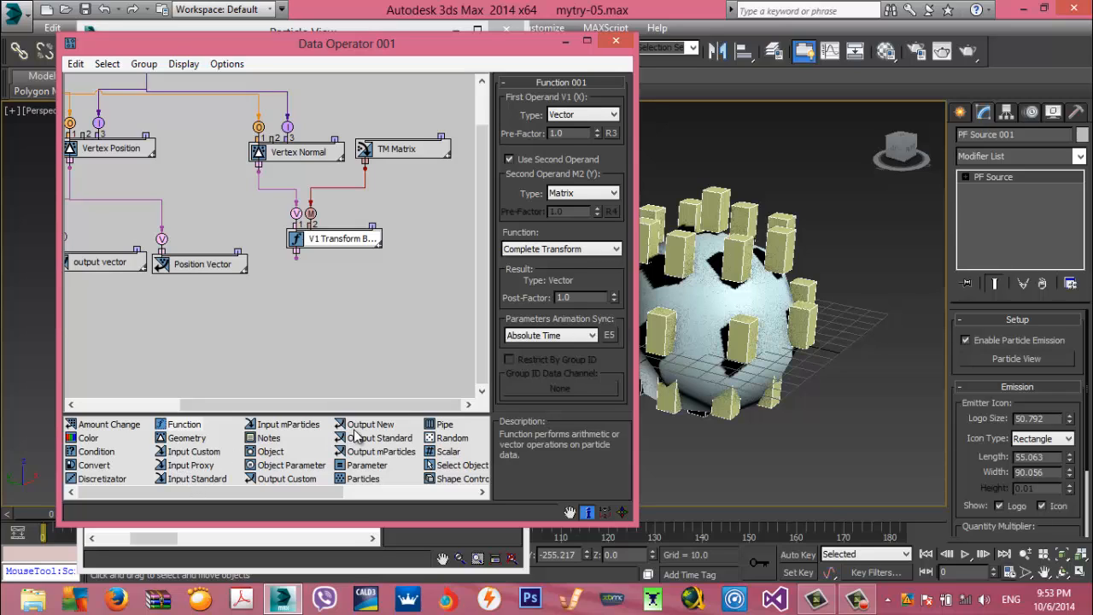
{"action": "left_click_drag", "start_coordinate": [366, 438], "coordinate": [356, 362]}
{"action": "left_click_drag", "start_coordinate": [500, 280], "coordinate": [489, 85]}
{"action": "left_click", "coordinate": [518, 238]}
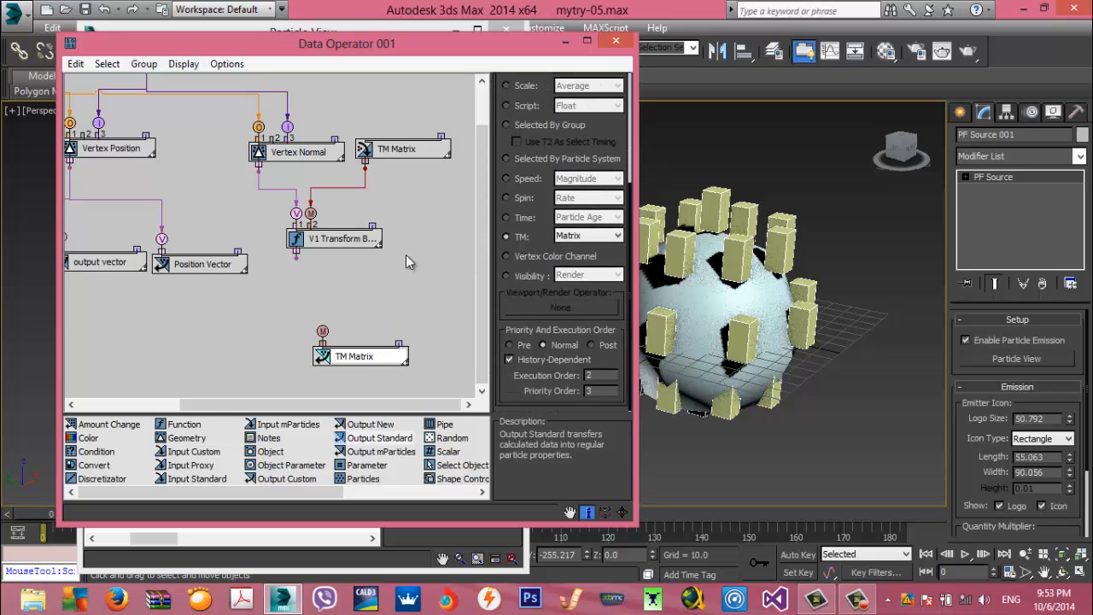
Try to wire the function's output into the output TM Matrix node, and delete the Vector-to-Matrix converter between them
{"action": "left_click_drag", "start_coordinate": [296, 254], "coordinate": [322, 332]}
{"action": "left_click_drag", "start_coordinate": [359, 279], "coordinate": [362, 301]}
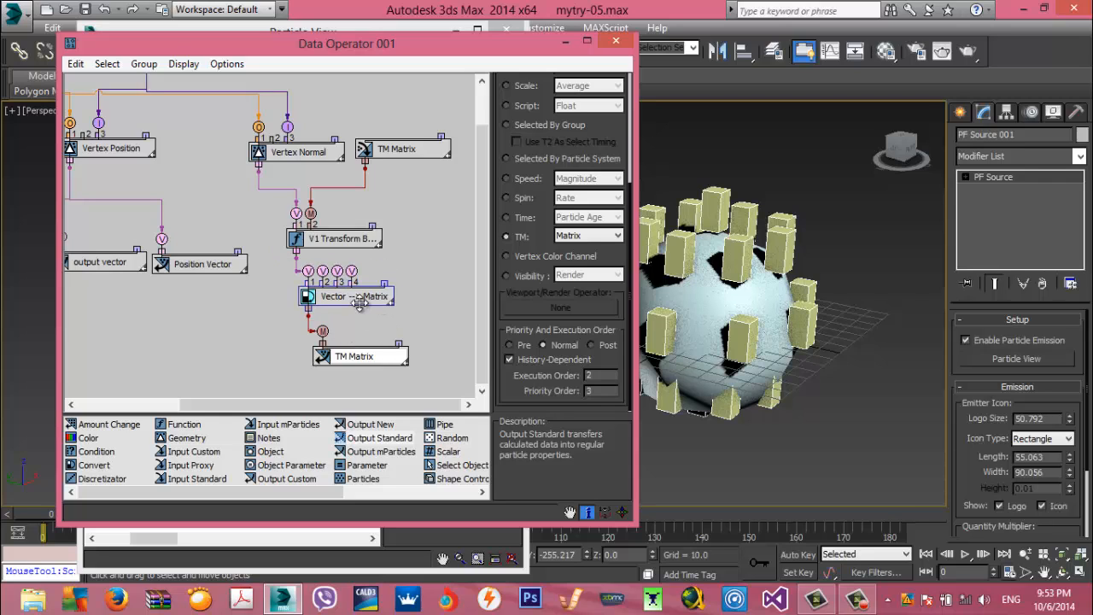
{"action": "right_click", "coordinate": [363, 308]}
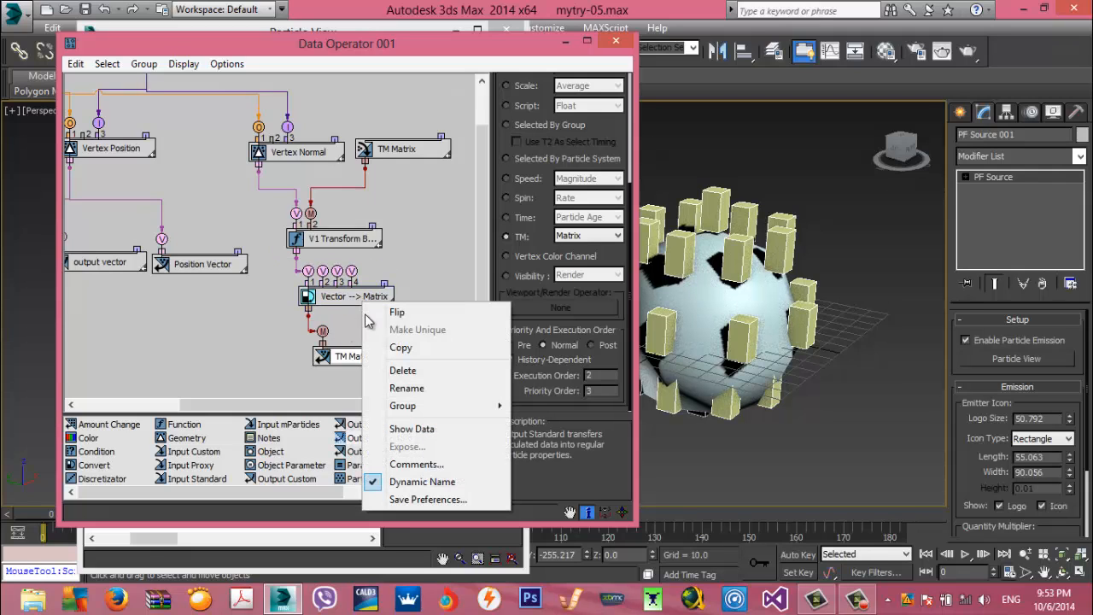
{"action": "left_click", "coordinate": [382, 369]}
Set the Function 001 node's function to Align M2.Z to V1 and move the node closer to the output TM Matrix
{"action": "left_click", "coordinate": [336, 242]}
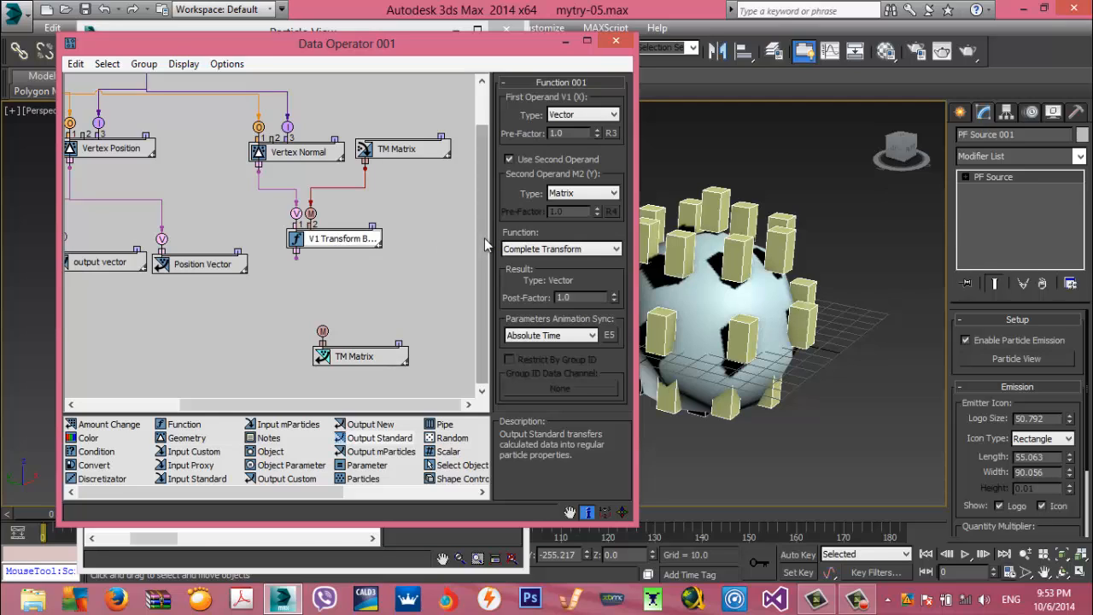
{"action": "left_click_drag", "start_coordinate": [337, 249], "coordinate": [346, 277]}
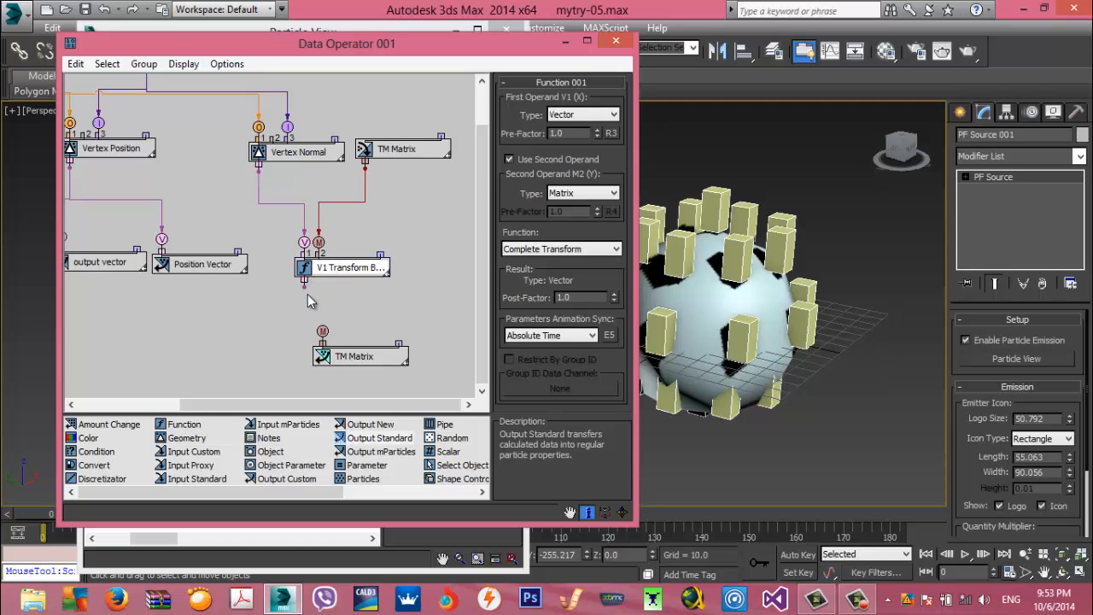
{"action": "left_click", "coordinate": [544, 249]}
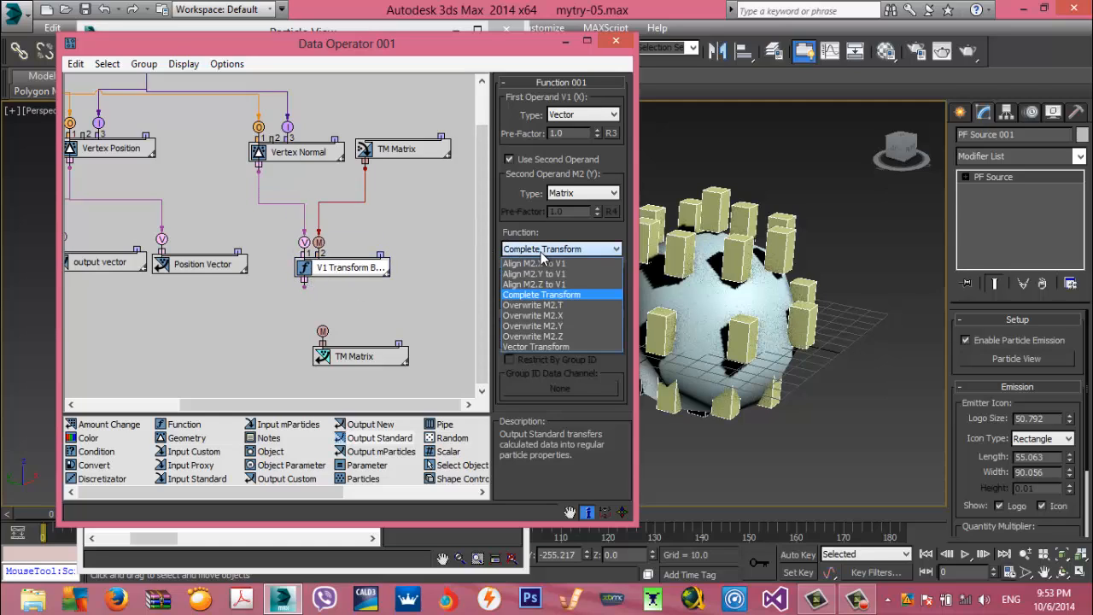
{"action": "left_click", "coordinate": [560, 284]}
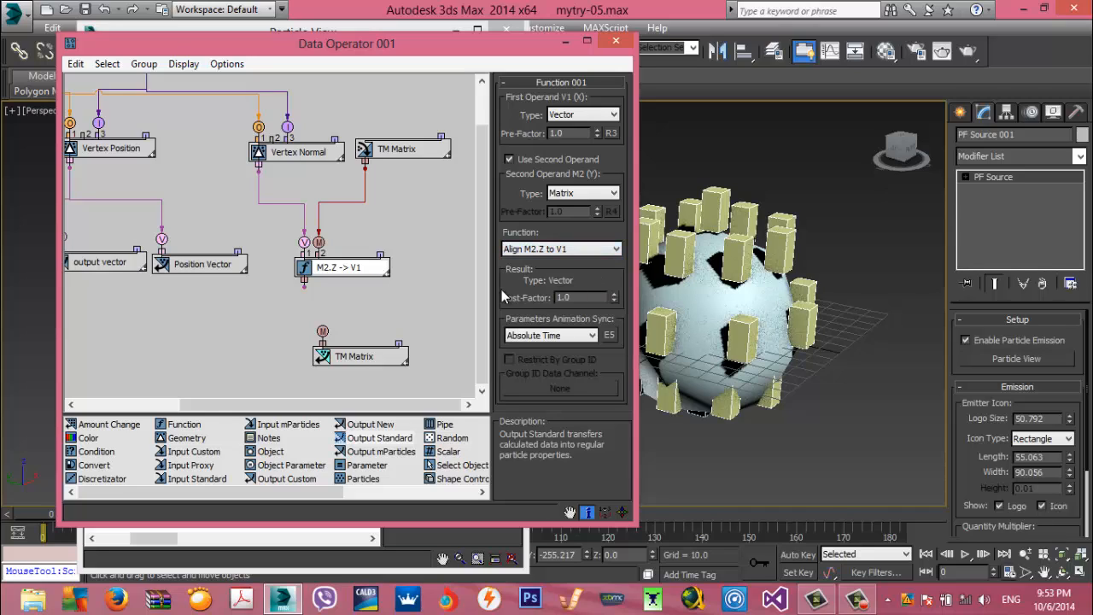
{"action": "left_click_drag", "start_coordinate": [363, 268], "coordinate": [385, 270]}
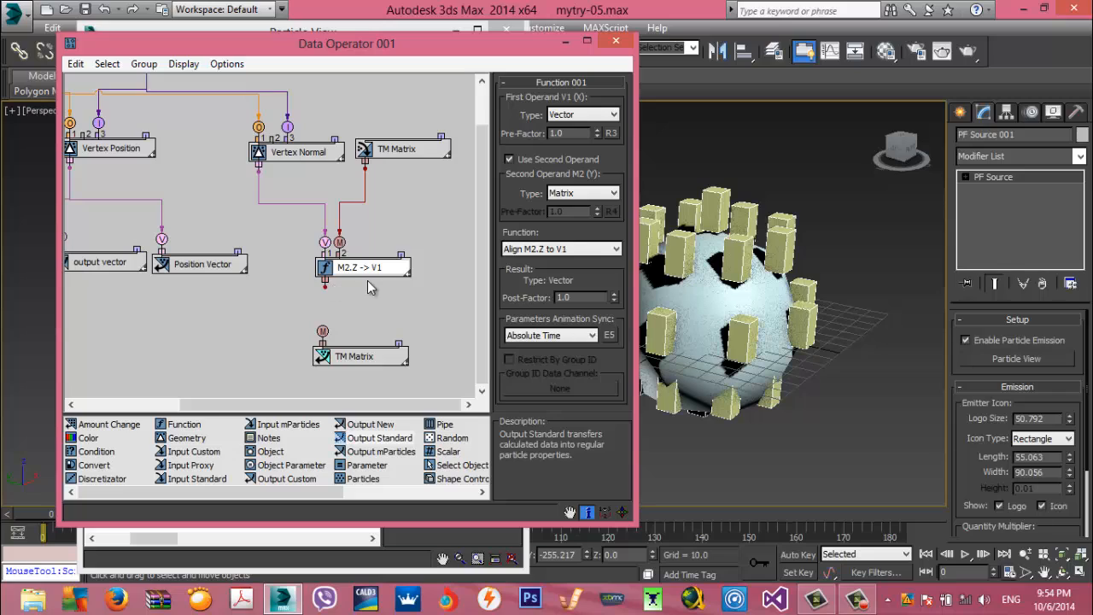
{"action": "left_click", "coordinate": [557, 250]}
{"action": "left_click", "coordinate": [532, 250]}
Move the Vertex Normal node farther from the input TM Matrix, and wire the M2.Z -> V1 output into the output TM Matrix node
{"action": "mouse_move", "coordinate": [390, 47]}
{"action": "left_mouse_down"}
{"action": "mouse_move", "coordinate": [728, 114]}
{"action": "mouse_move", "coordinate": [729, 100]}
{"action": "mouse_move", "coordinate": [427, 30]}
{"action": "mouse_move", "coordinate": [551, 34]}
{"action": "mouse_move", "coordinate": [507, 44]}
{"action": "mouse_move", "coordinate": [425, 31]}
{"action": "mouse_move", "coordinate": [394, 43]}
{"action": "left_mouse_up"}
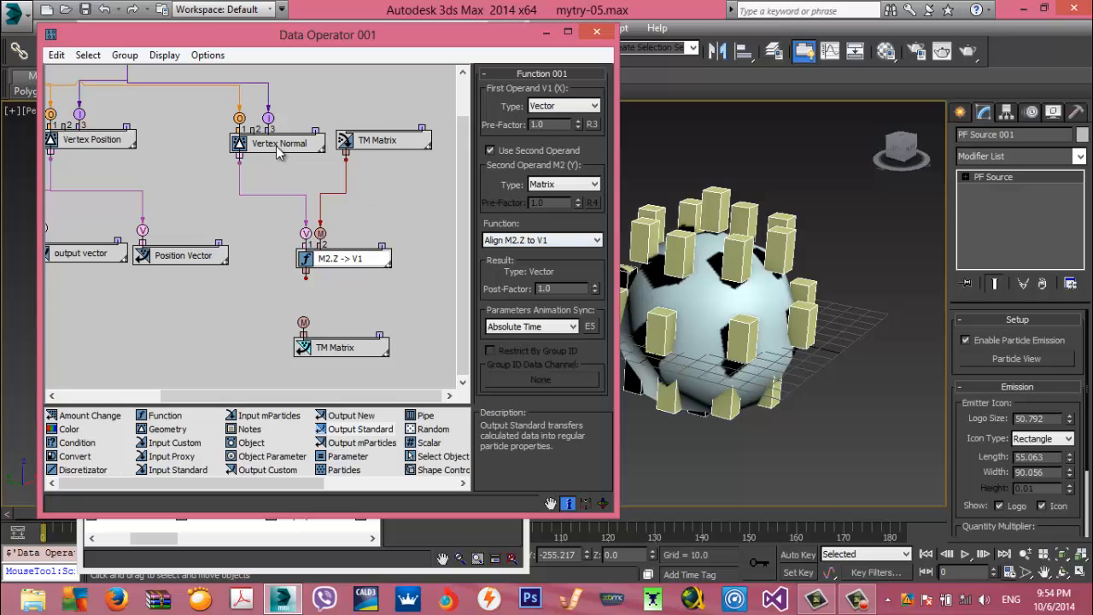
{"action": "left_click_drag", "start_coordinate": [276, 146], "coordinate": [251, 145]}
{"action": "left_click", "coordinate": [523, 241]}
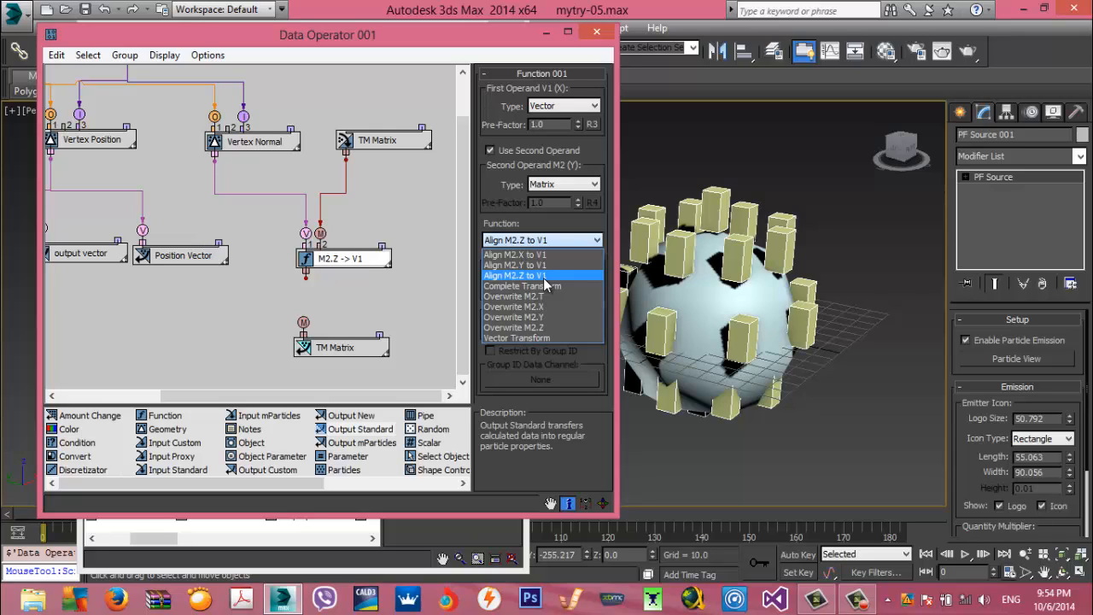
{"action": "left_click", "coordinate": [255, 147]}
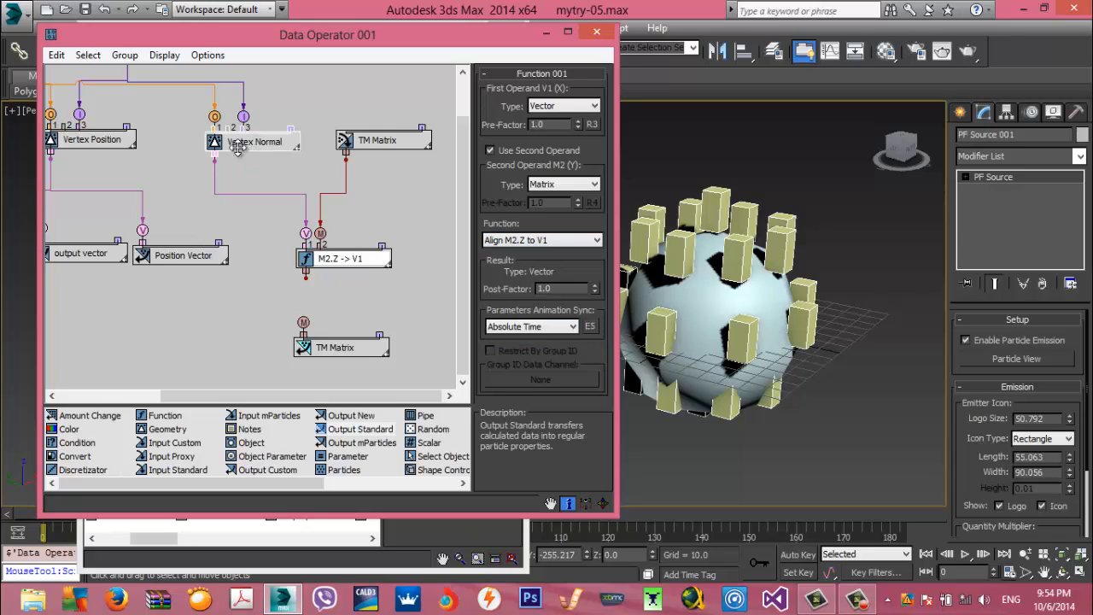
{"action": "left_click_drag", "start_coordinate": [237, 147], "coordinate": [227, 150]}
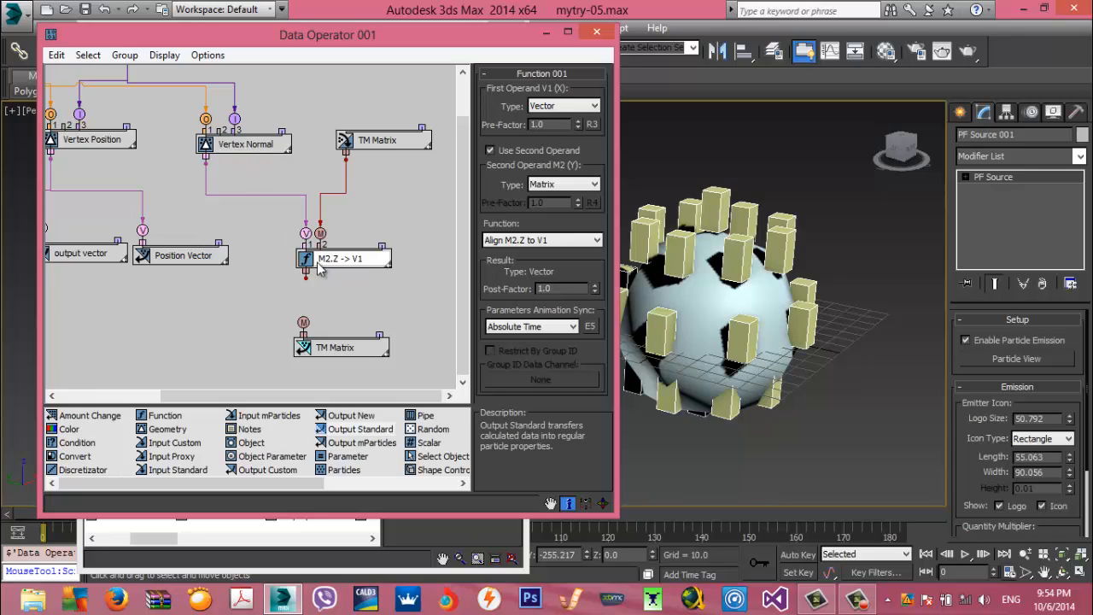
{"action": "left_click_drag", "start_coordinate": [306, 300], "coordinate": [304, 322]}
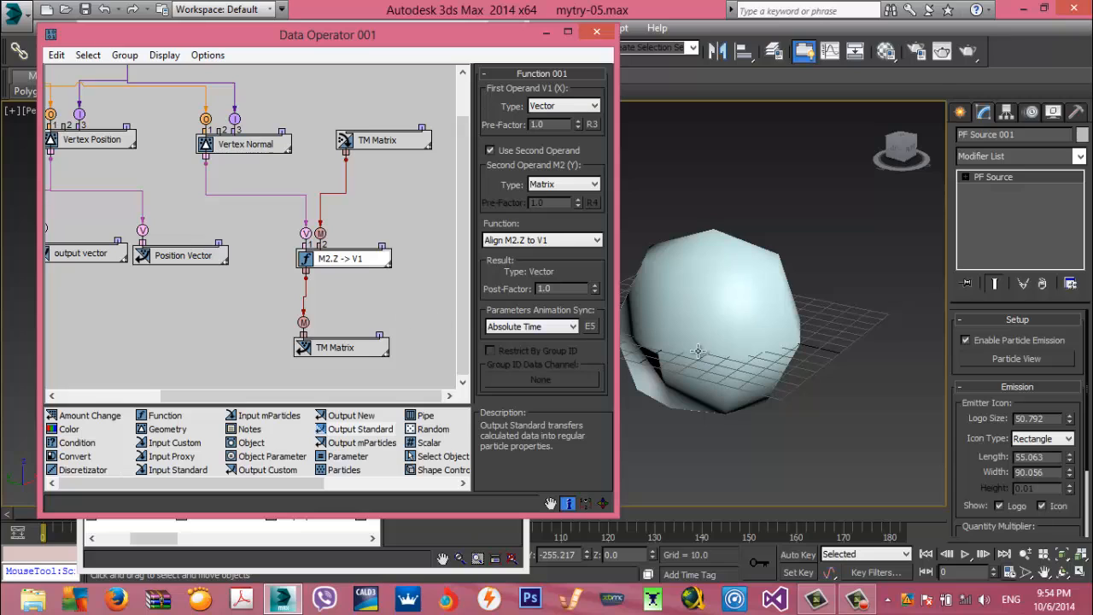
Hide Sphere001 in the perspective viewport
{"action": "left_click", "coordinate": [764, 282]}
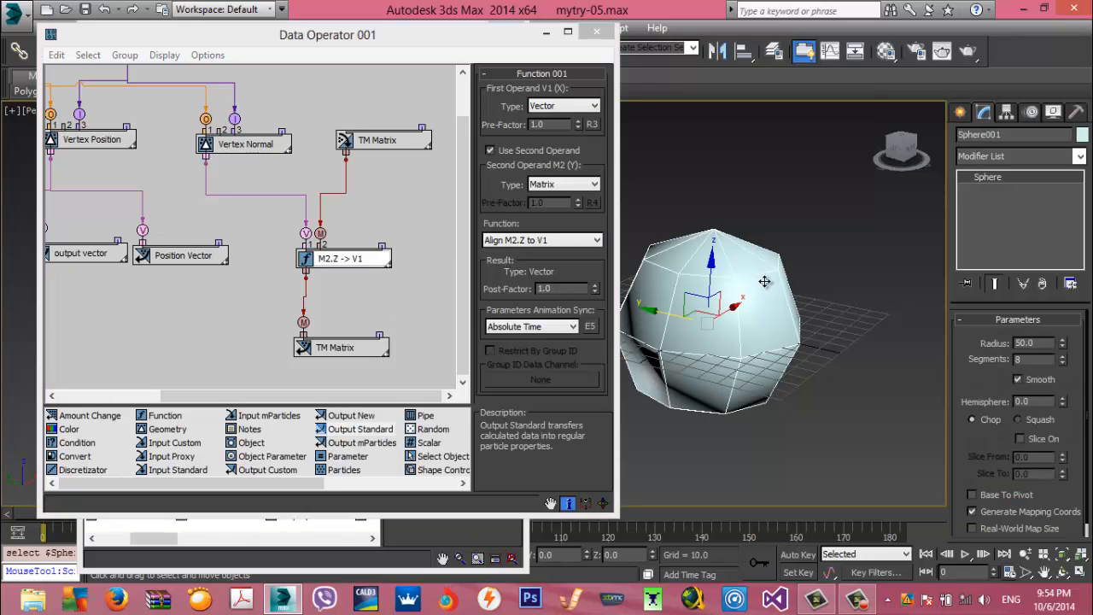
{"action": "right_click", "coordinate": [765, 282]}
{"action": "left_click", "coordinate": [790, 247]}
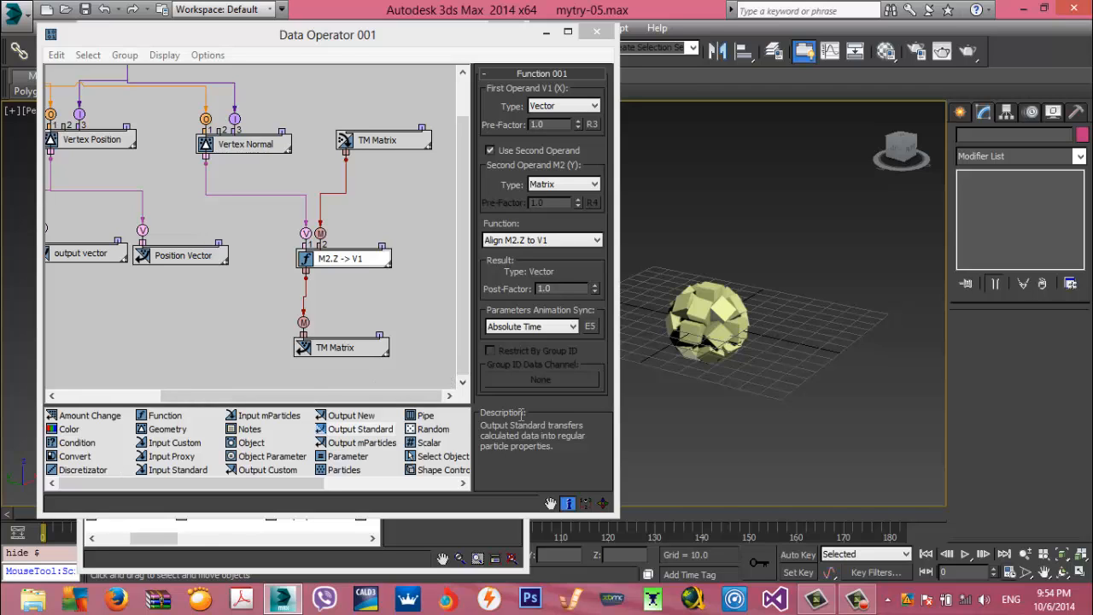
Set the output TM Matrix node's Priority Order to 1, and unhide the sphere in the perspective viewport
{"action": "middle_click_drag", "start_coordinate": [227, 287], "coordinate": [323, 274]}
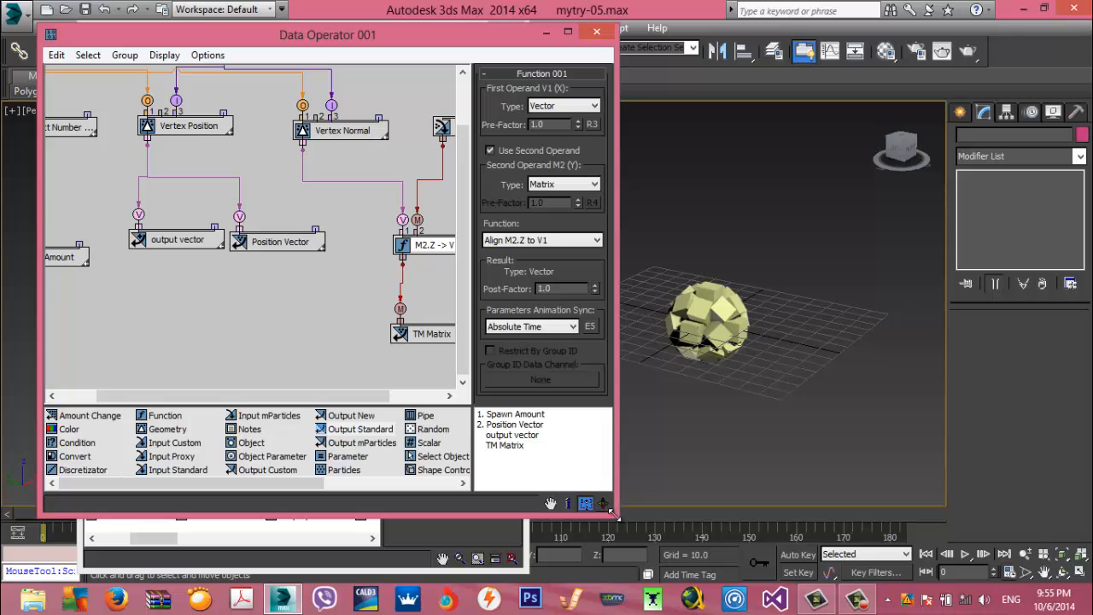
{"action": "left_click_drag", "start_coordinate": [610, 511], "coordinate": [684, 554]}
{"action": "mouse_move", "coordinate": [244, 362]}
{"action": "middle_mouse_down"}
{"action": "mouse_move", "coordinate": [337, 385]}
{"action": "mouse_move", "coordinate": [244, 359]}
{"action": "middle_mouse_up"}
{"action": "left_click", "coordinate": [417, 321]}
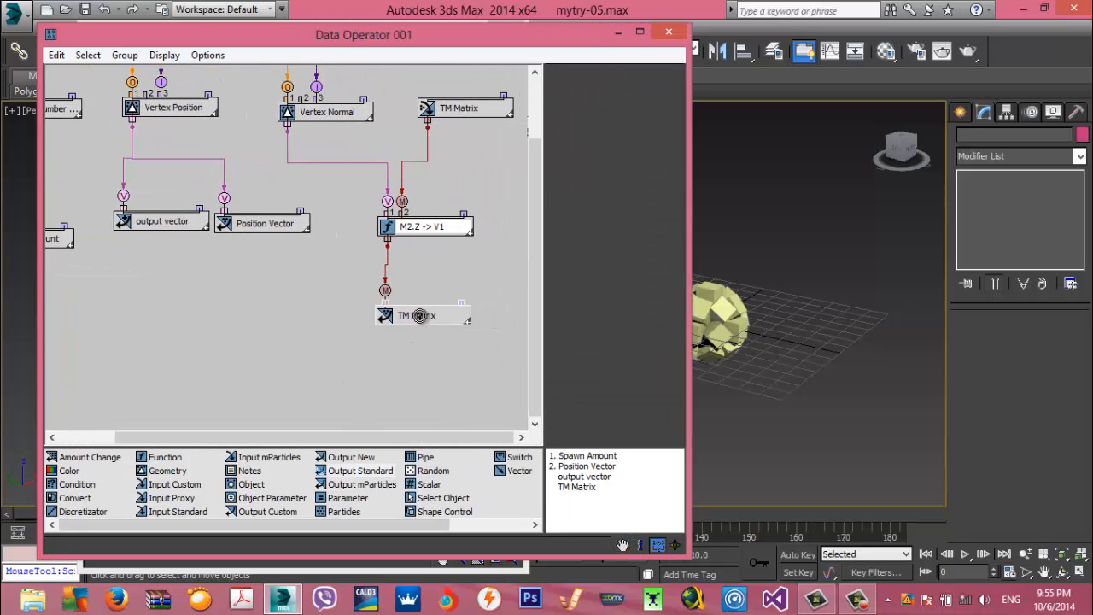
{"action": "left_click_drag", "start_coordinate": [555, 388], "coordinate": [564, 181]}
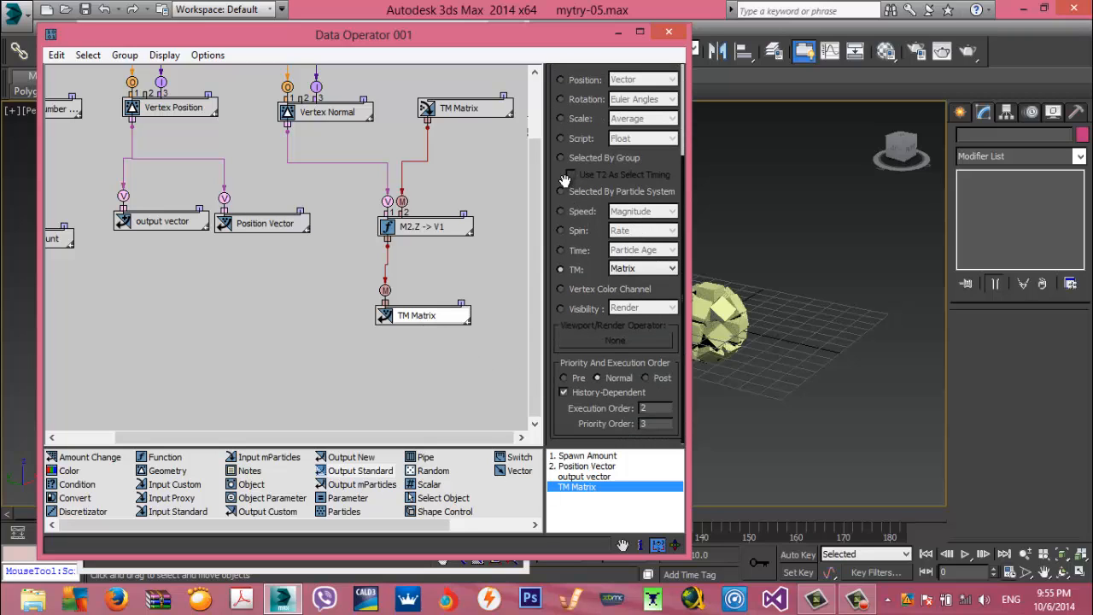
{"action": "middle_click_drag", "start_coordinate": [198, 334], "coordinate": [311, 323]}
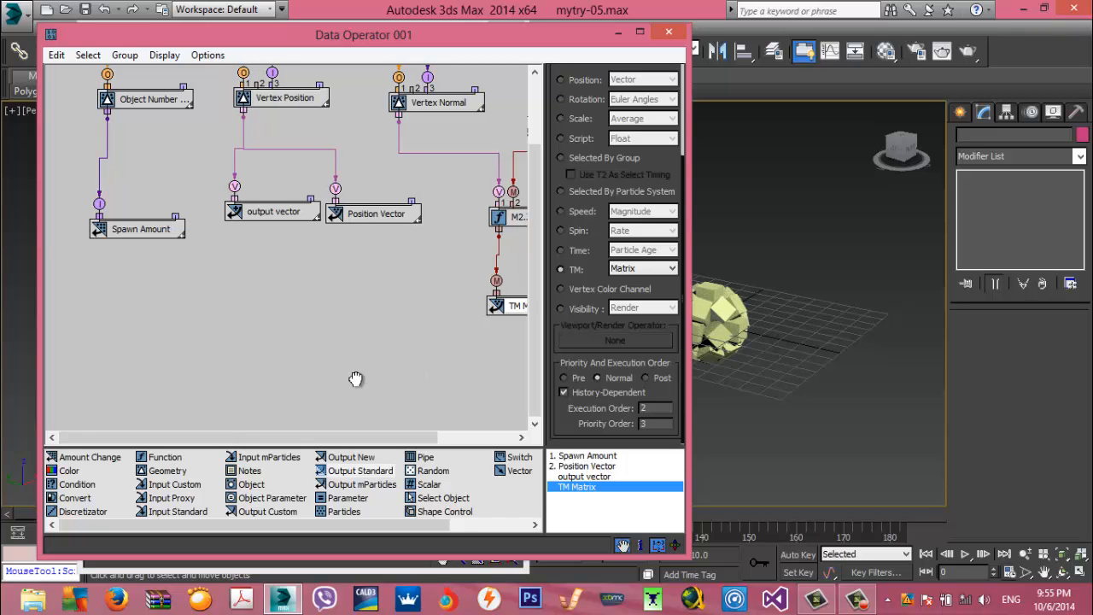
{"action": "middle_click_drag", "start_coordinate": [356, 378], "coordinate": [293, 367]}
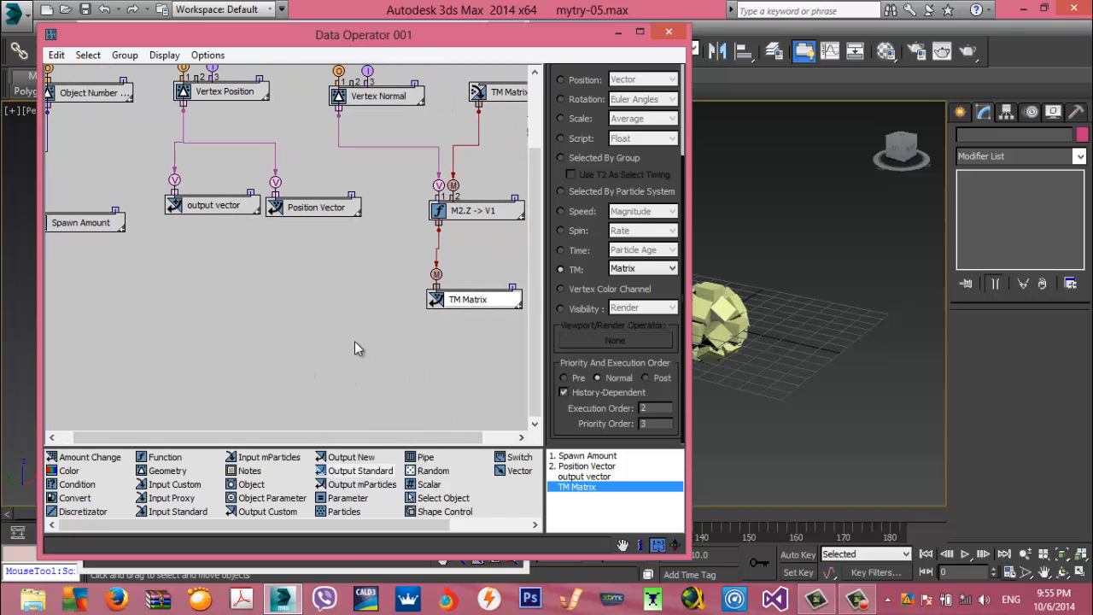
{"action": "double_click", "coordinate": [650, 422]}
{"action": "key", "text": "Return"}
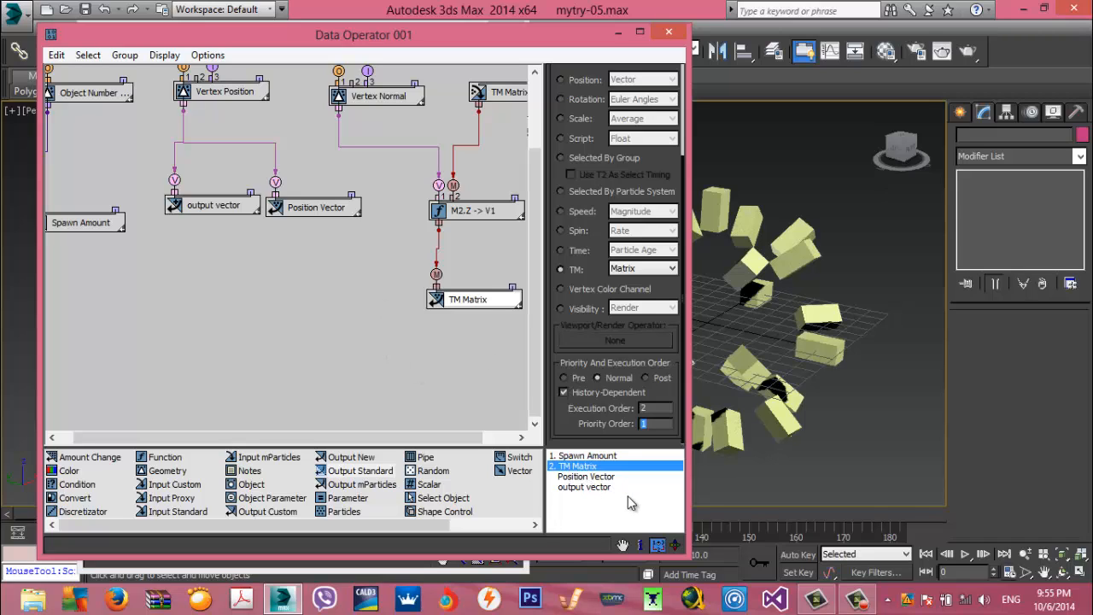
{"action": "right_click", "coordinate": [750, 352]}
{"action": "left_click", "coordinate": [801, 283]}
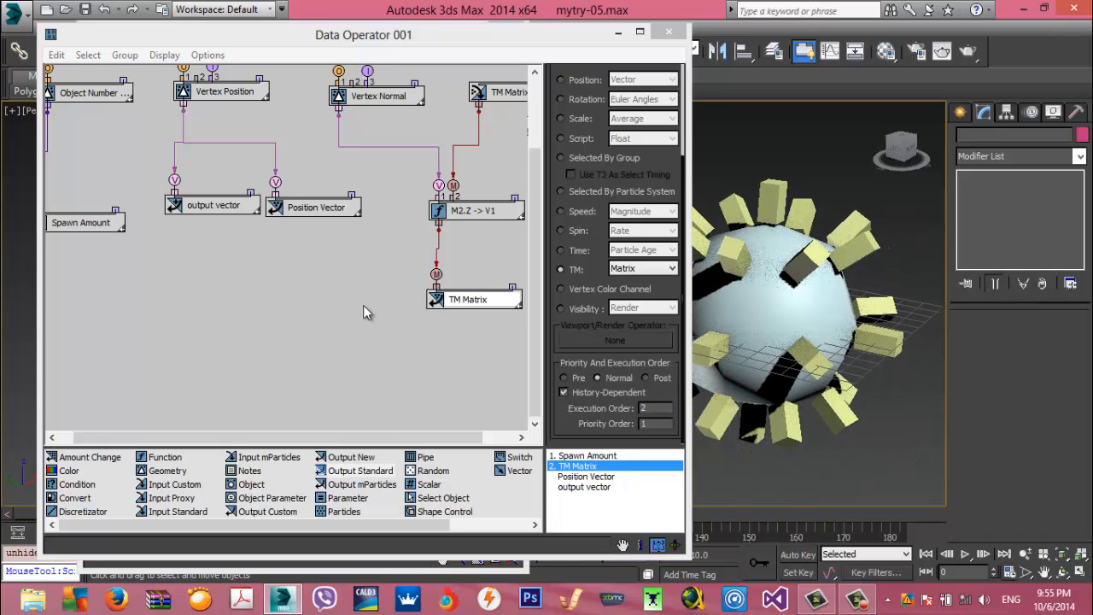
Move the output TM Matrix node aside and add an Output New node beside it with the Matrix data type
{"action": "middle_click_drag", "start_coordinate": [364, 333], "coordinate": [302, 375]}
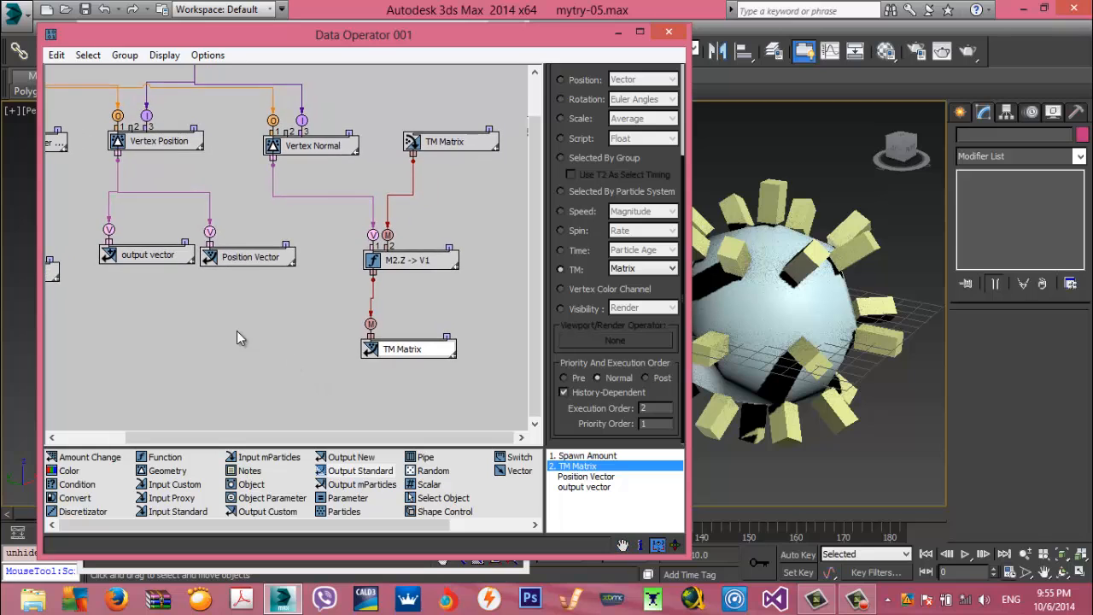
{"action": "mouse_move", "coordinate": [237, 337]}
{"action": "middle_mouse_down"}
{"action": "mouse_move", "coordinate": [370, 342]}
{"action": "mouse_move", "coordinate": [240, 322]}
{"action": "middle_mouse_up"}
{"action": "left_click_drag", "start_coordinate": [371, 334], "coordinate": [290, 350]}
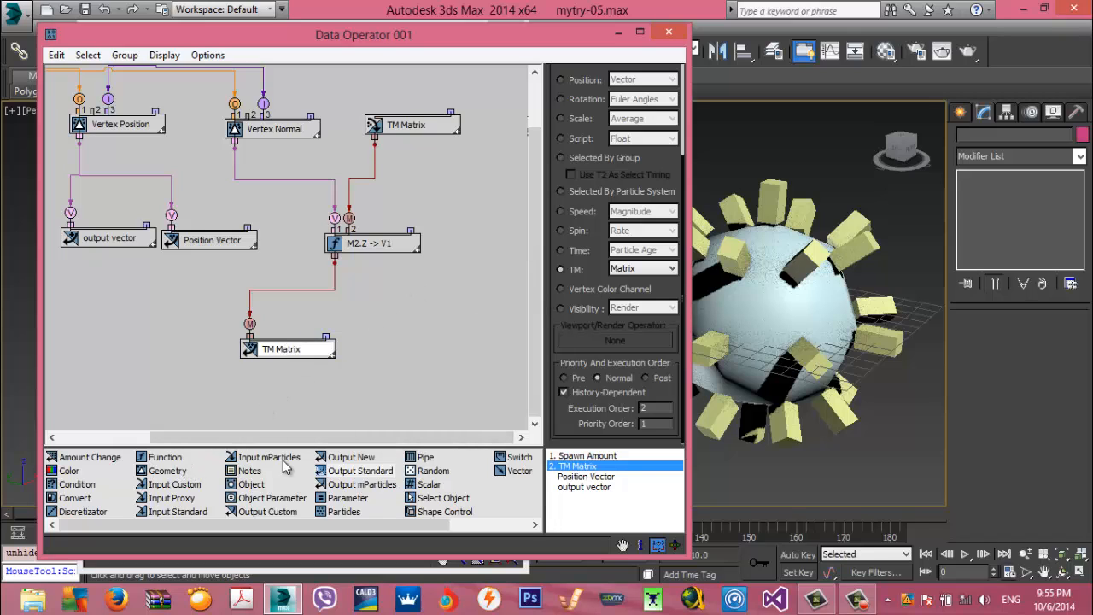
{"action": "left_click_drag", "start_coordinate": [346, 459], "coordinate": [407, 346]}
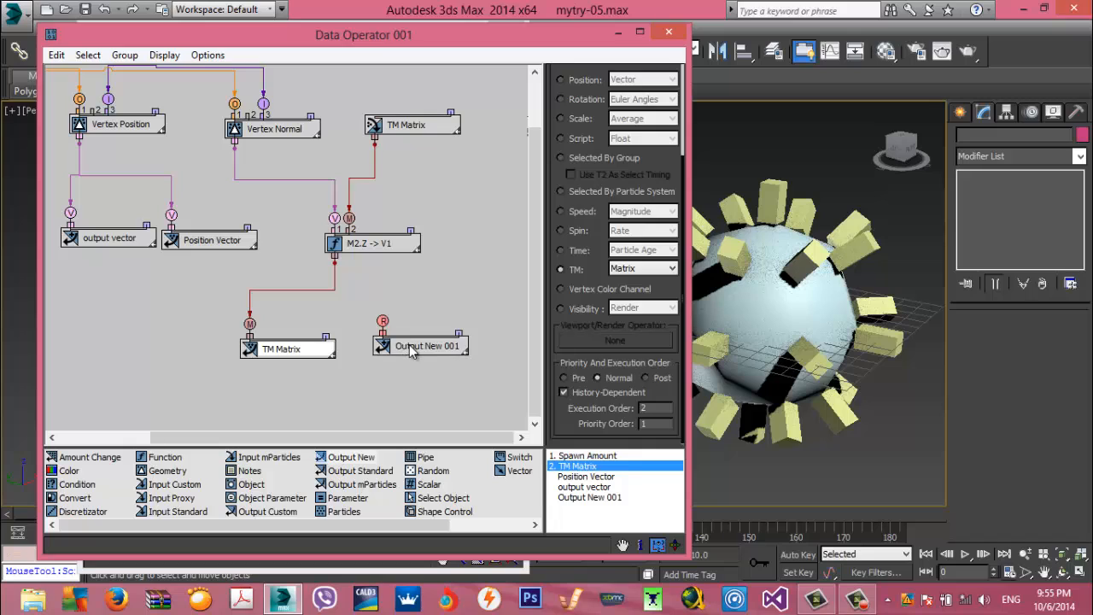
{"action": "left_click", "coordinate": [632, 91]}
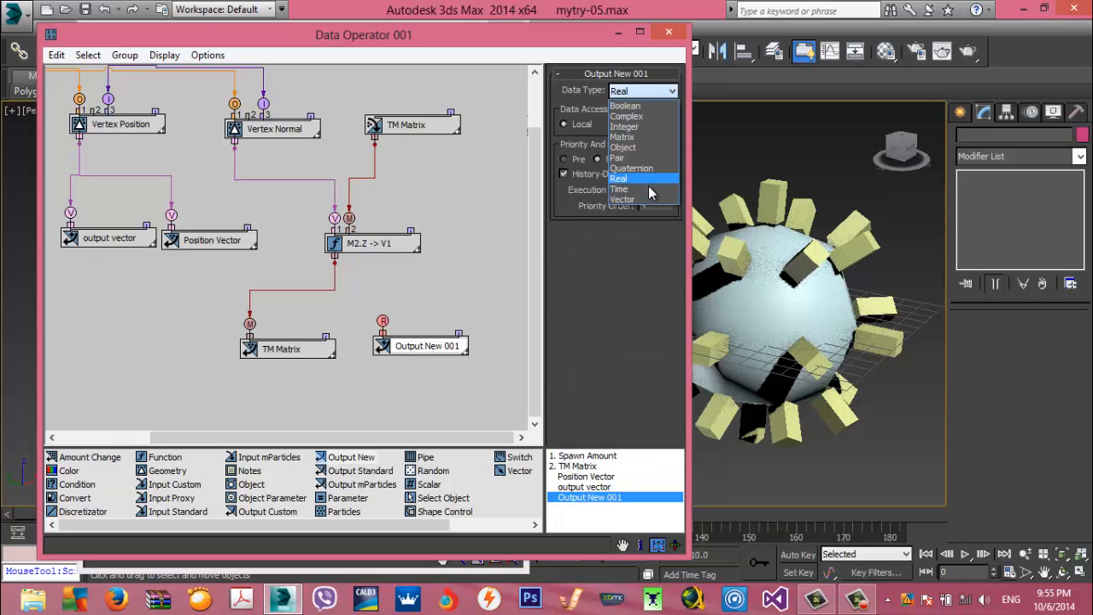
{"action": "left_click", "coordinate": [645, 137]}
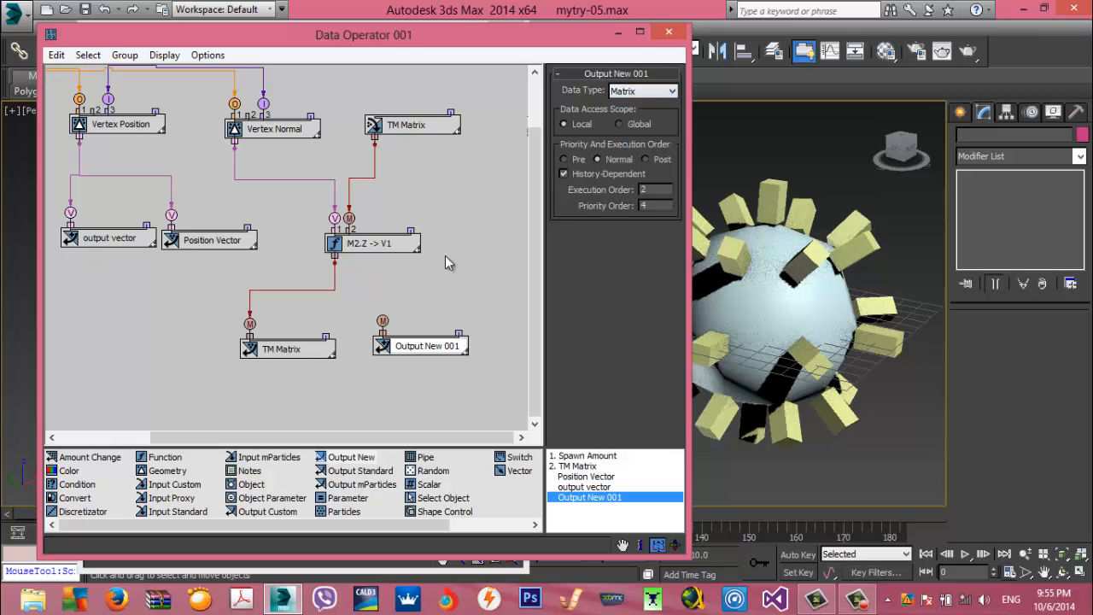
Wire the M2.Z -> V1 output into the Output New node and rename that node "output matrix"
{"action": "left_click_drag", "start_coordinate": [330, 260], "coordinate": [335, 265]}
{"action": "right_click", "coordinate": [407, 342]}
{"action": "left_click", "coordinate": [456, 430]}
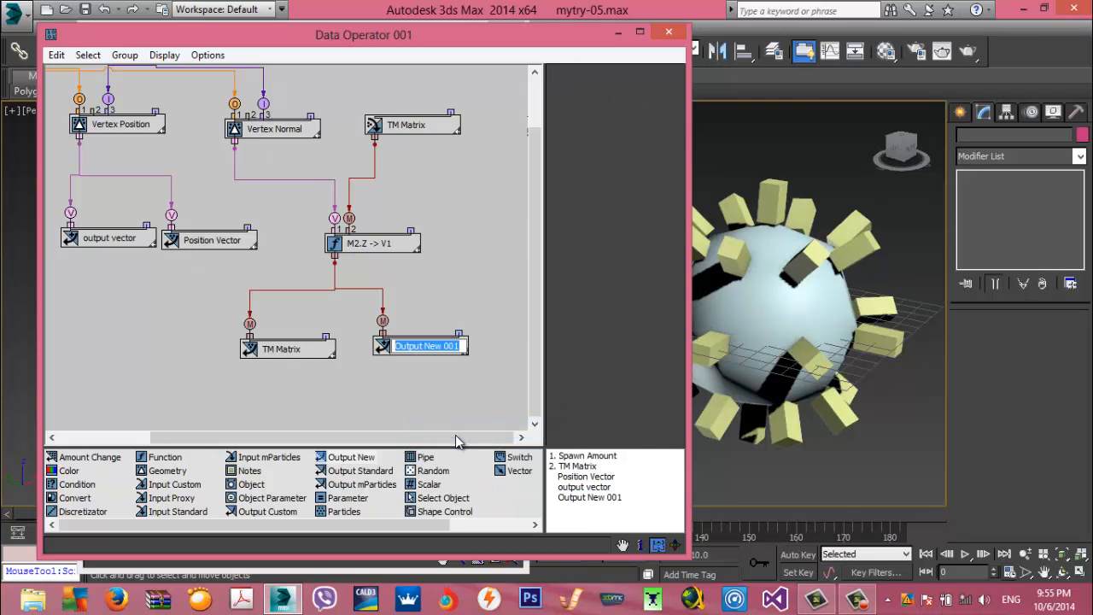
{"action": "type", "text": "output matrix"}
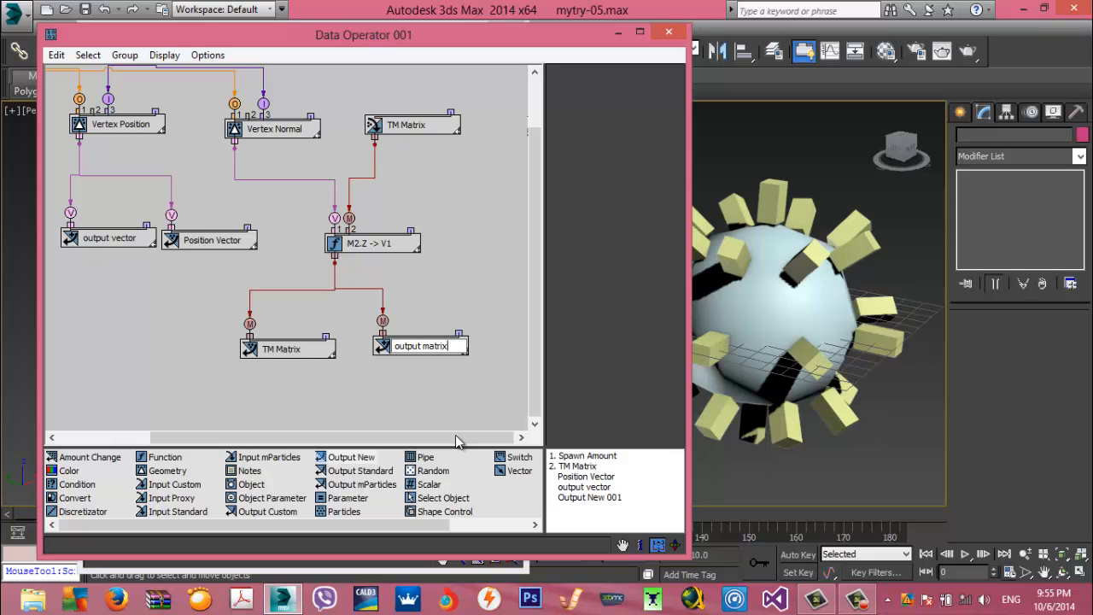
{"action": "key", "text": "Return"}
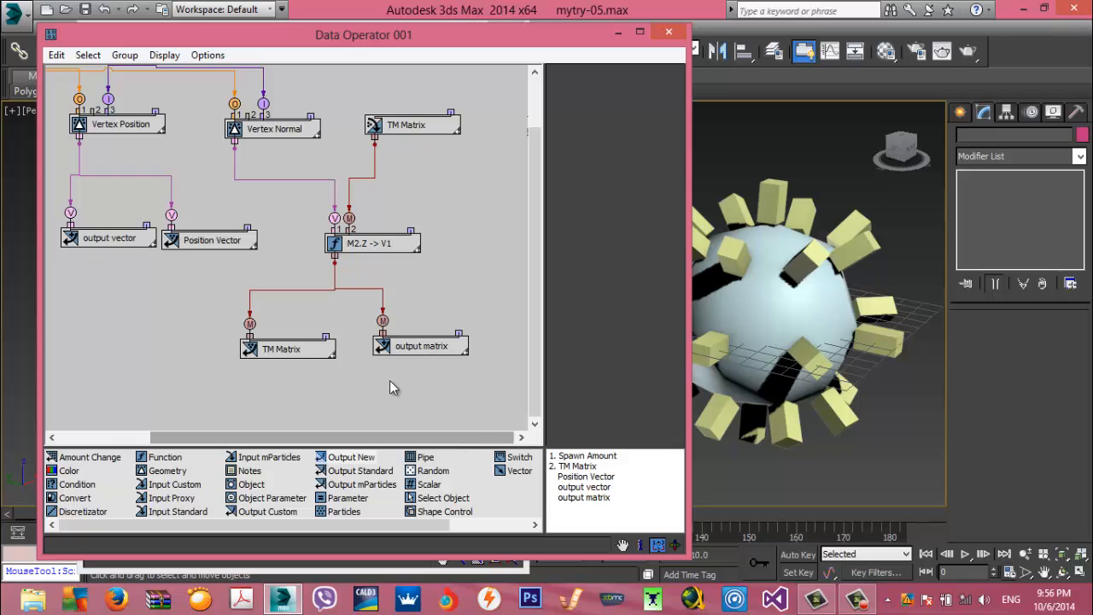
Maximize the data flow window and add an Input Standard node set to New In Event beside the input TM Matrix
{"action": "middle_click_drag", "start_coordinate": [403, 385], "coordinate": [397, 414]}
{"action": "double_click", "coordinate": [565, 35]}
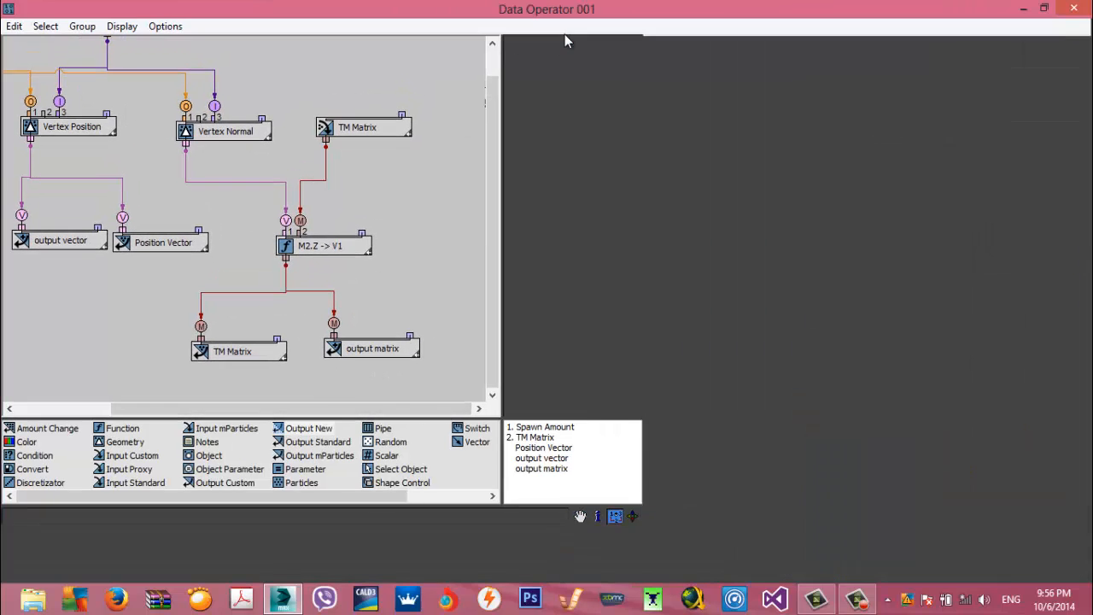
{"action": "middle_click_drag", "start_coordinate": [482, 199], "coordinate": [738, 244]}
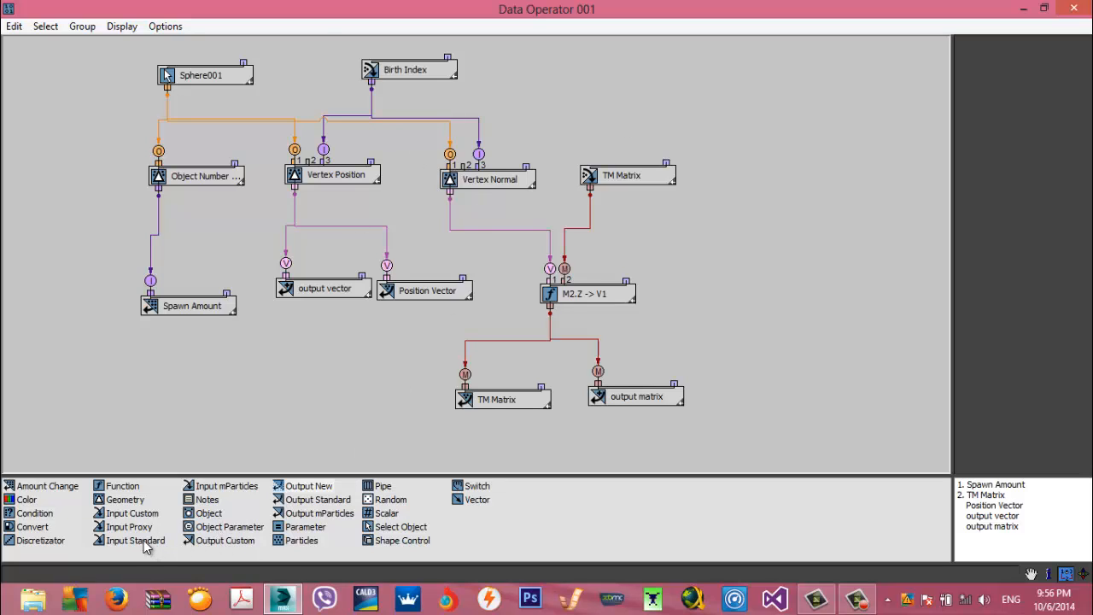
{"action": "left_click_drag", "start_coordinate": [137, 541], "coordinate": [799, 214]}
{"action": "left_click", "coordinate": [801, 211]}
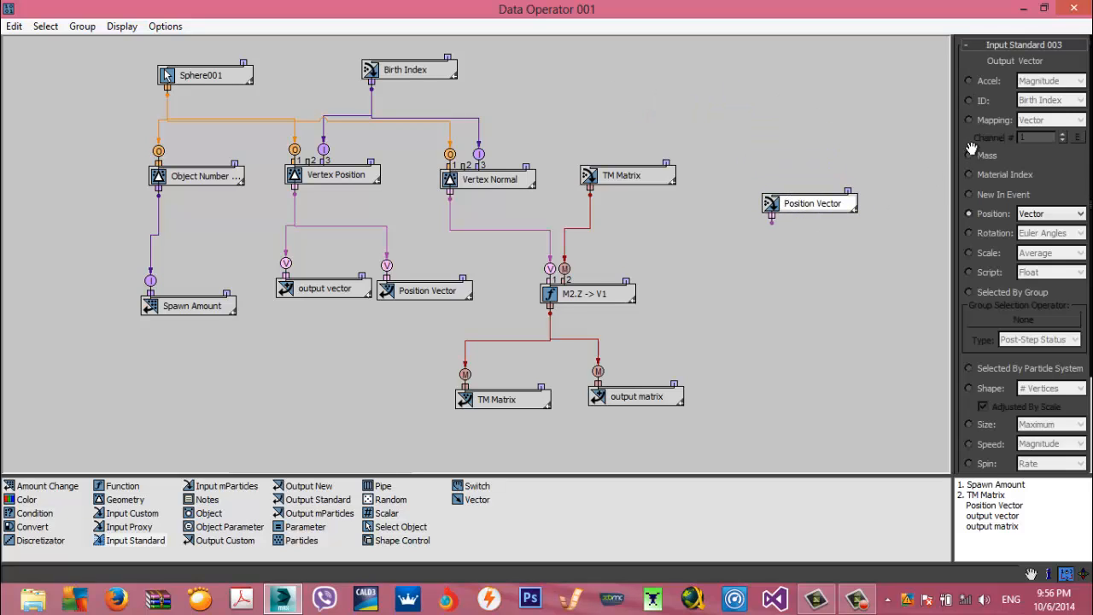
{"action": "left_click", "coordinate": [970, 195]}
Wire New In Event into the filter inputs of Spawn Amount, output vector, Position Vector, TM Matrix and output matrix, and close the data flow window
{"action": "left_click_drag", "start_coordinate": [771, 221], "coordinate": [542, 374]}
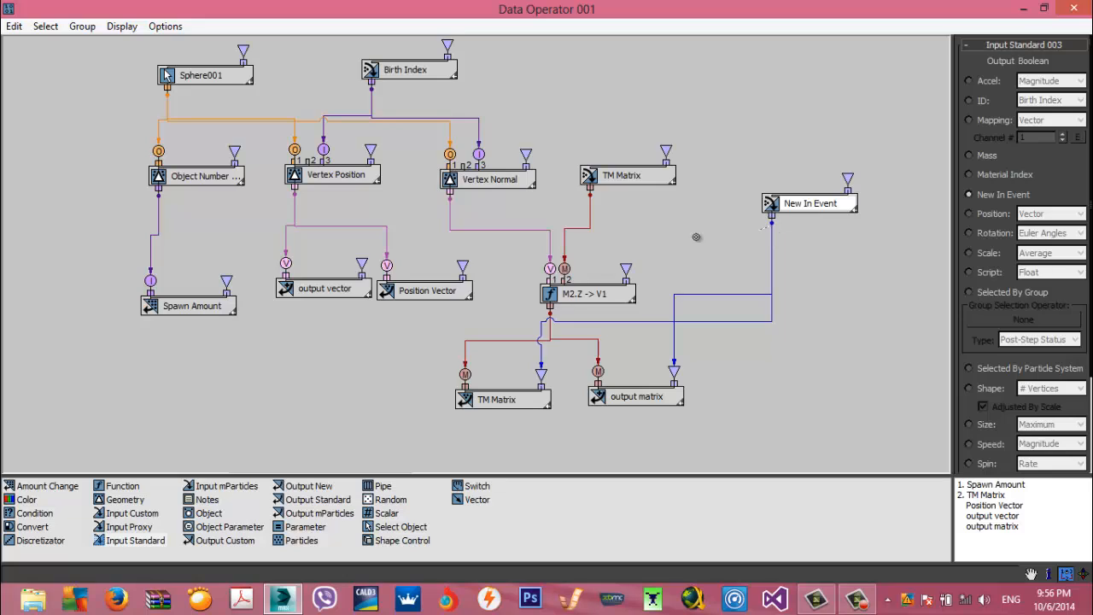
{"action": "left_click_drag", "start_coordinate": [476, 265], "coordinate": [462, 267]}
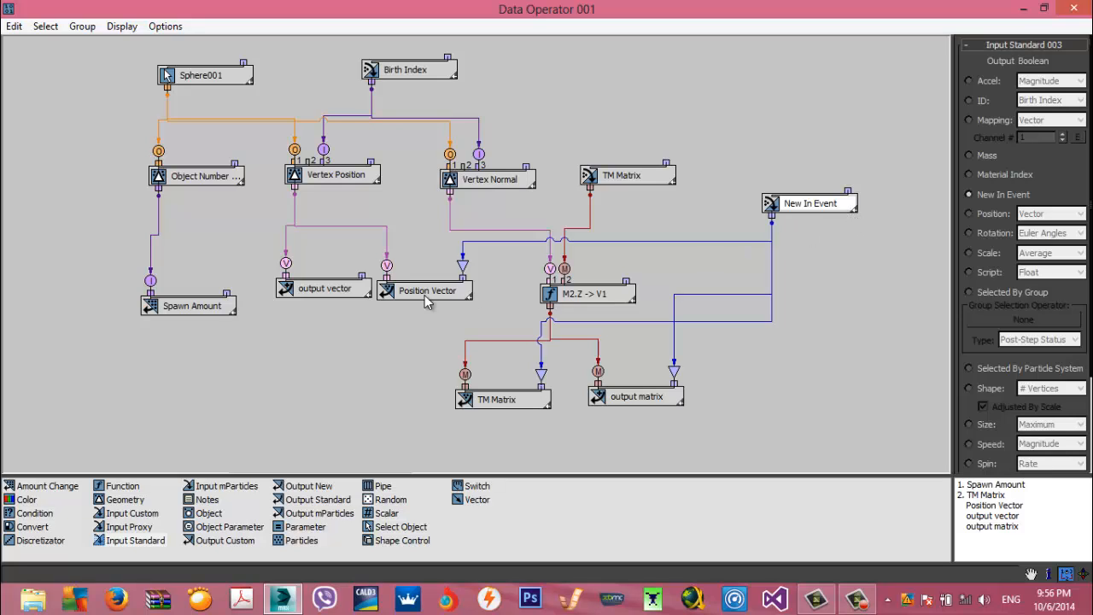
{"action": "left_click_drag", "start_coordinate": [425, 295], "coordinate": [435, 305]}
{"action": "left_click_drag", "start_coordinate": [771, 220], "coordinate": [362, 265]}
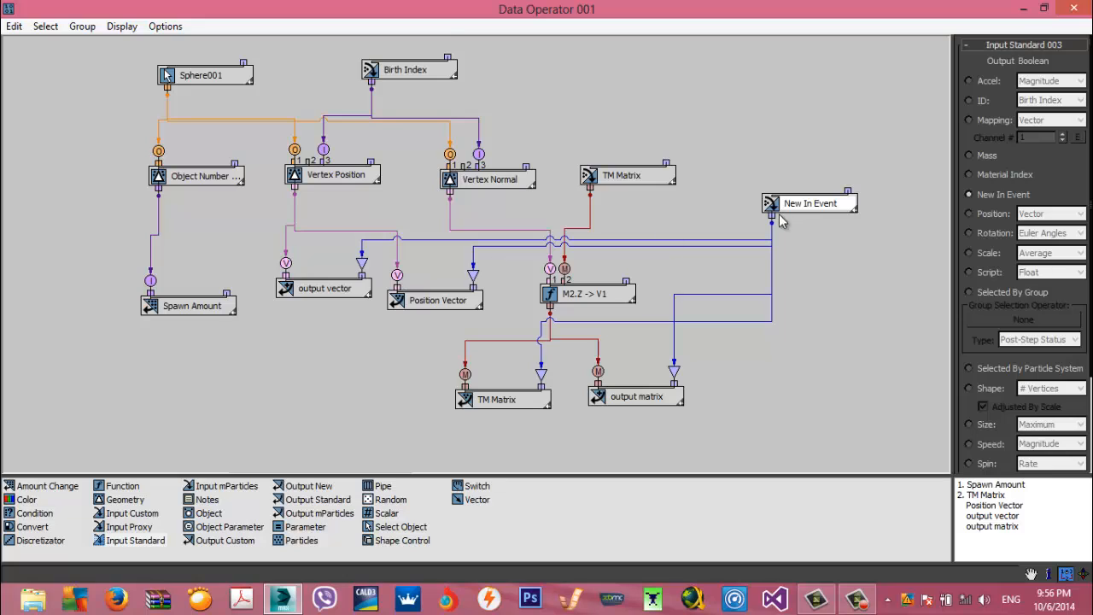
{"action": "left_click_drag", "start_coordinate": [772, 220], "coordinate": [227, 282]}
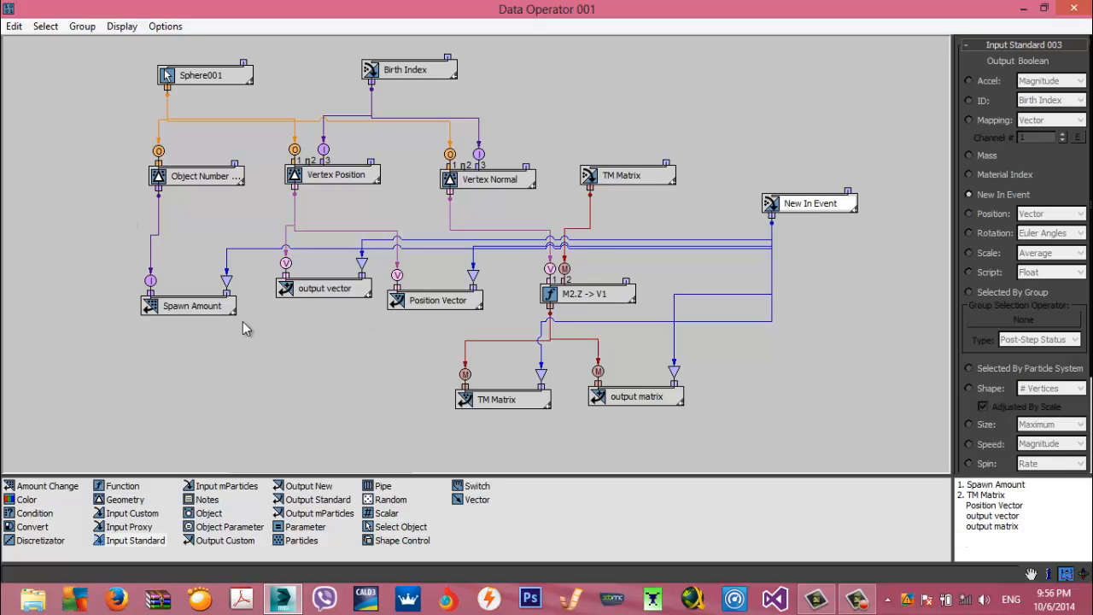
{"action": "left_click_drag", "start_coordinate": [772, 205], "coordinate": [750, 166]}
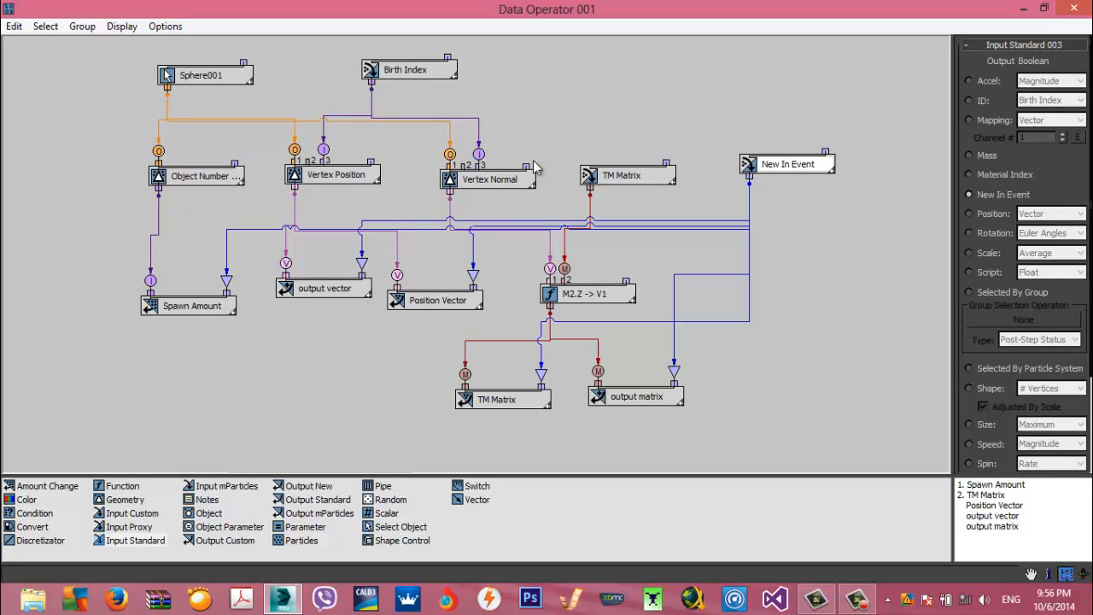
{"action": "left_click", "coordinate": [1088, 8]}
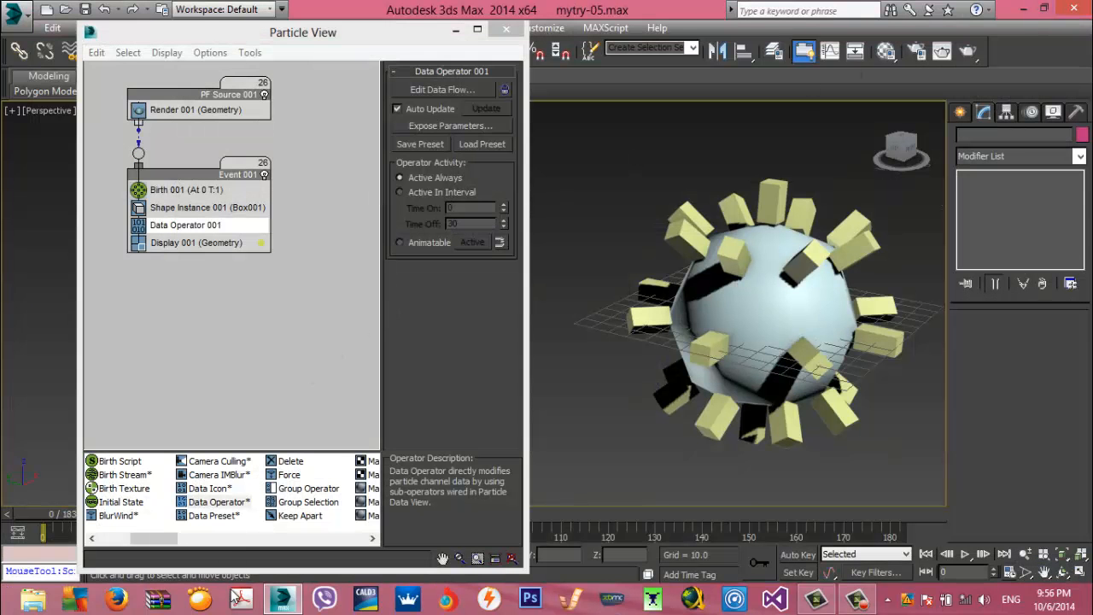
Go to frame 1 and add a Scale operator to Event 001 directly below Data Operator 001
{"action": "left_click_drag", "start_coordinate": [240, 568], "coordinate": [239, 450]}
{"action": "left_click_drag", "start_coordinate": [86, 516], "coordinate": [90, 527]}
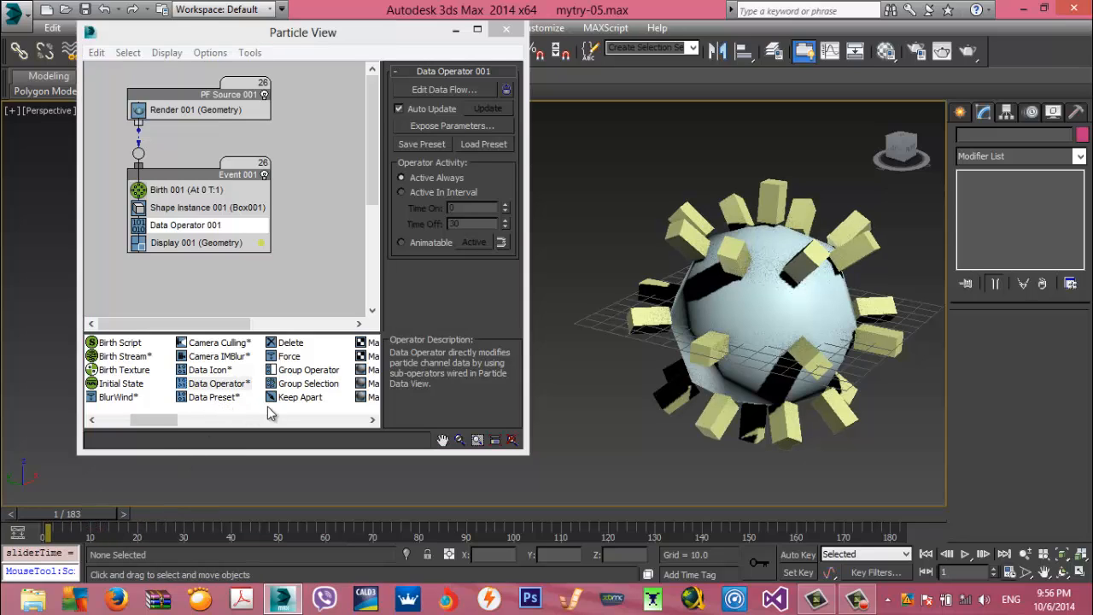
{"action": "left_click_drag", "start_coordinate": [156, 419], "coordinate": [213, 427]}
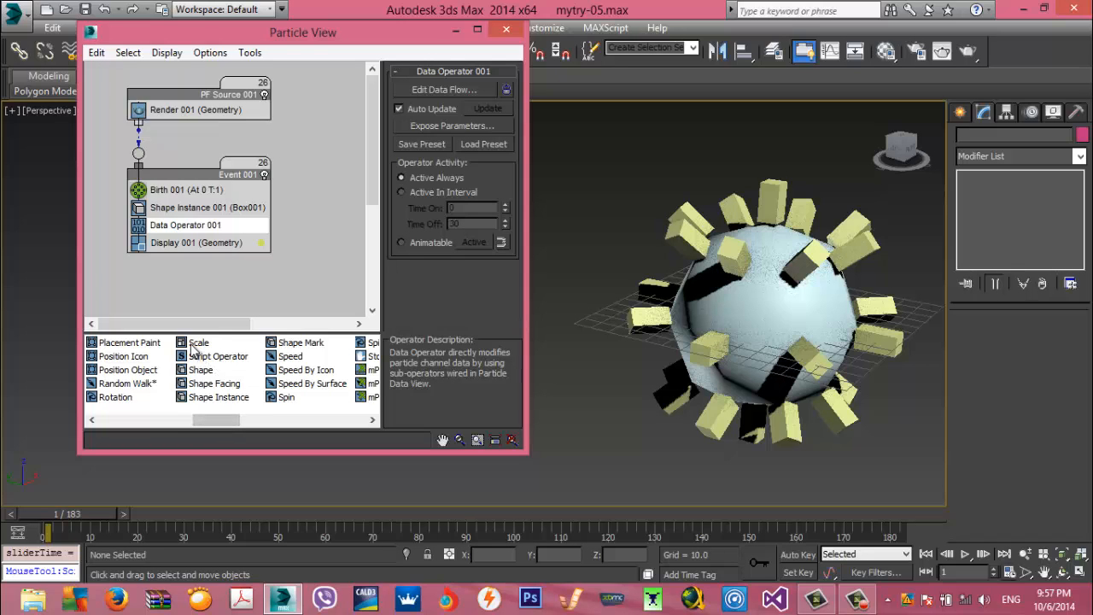
{"action": "left_click_drag", "start_coordinate": [196, 343], "coordinate": [181, 239]}
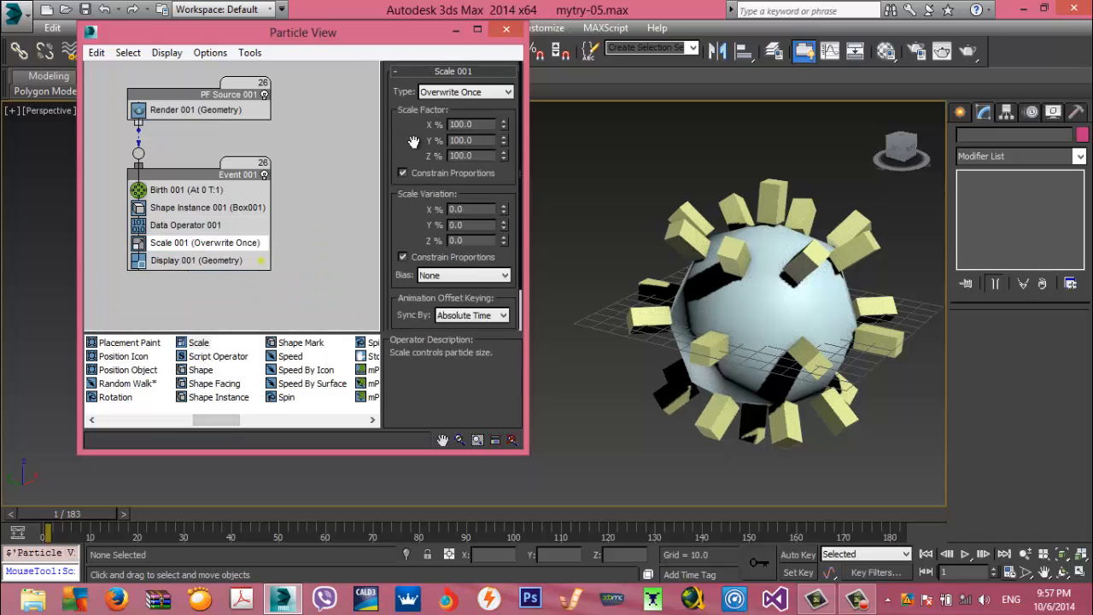
Turn off Constrain Proportions for the Scale Factor and set it to X 50, Y 50 and Z 150 percent
{"action": "left_click", "coordinate": [407, 173]}
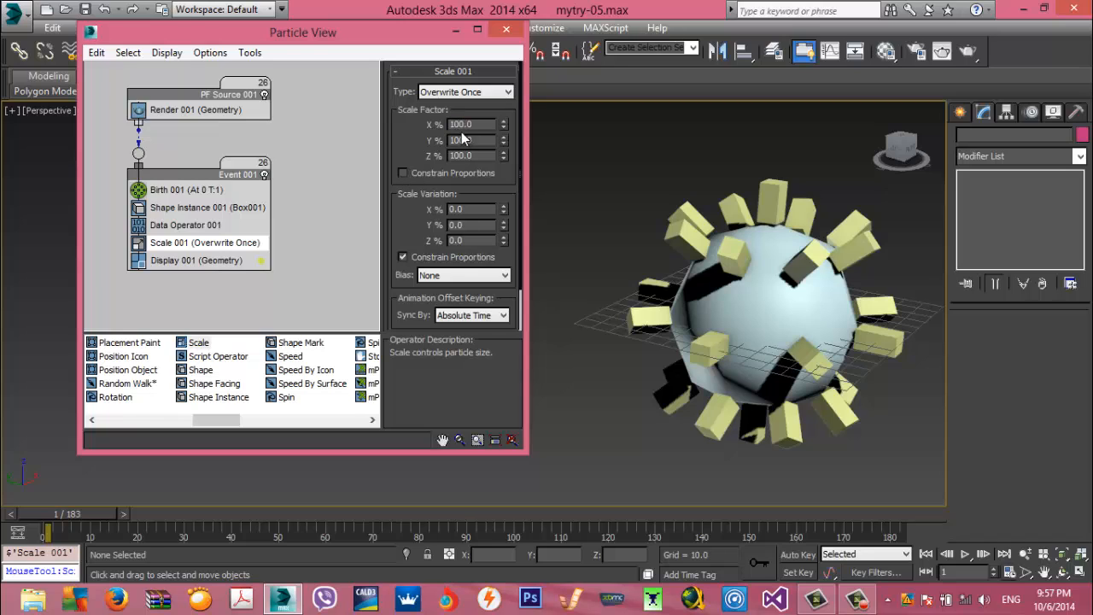
{"action": "type", "text": "50"}
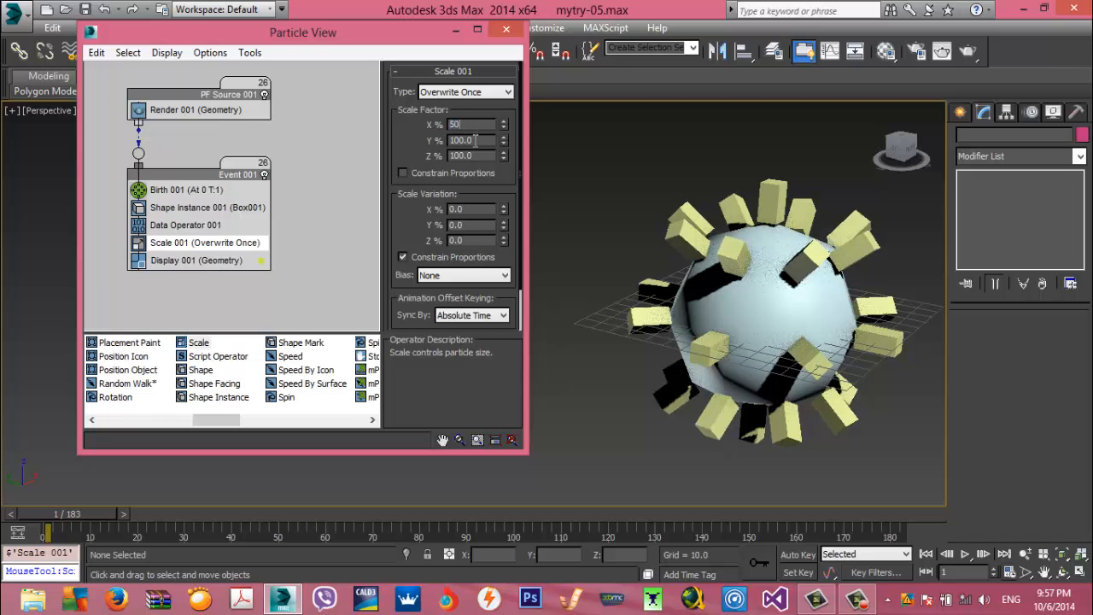
{"action": "double_click", "coordinate": [475, 142]}
{"action": "type", "text": "50"}
{"action": "left_click", "coordinate": [479, 158]}
{"action": "double_click", "coordinate": [479, 158]}
{"action": "type", "text": "1"}
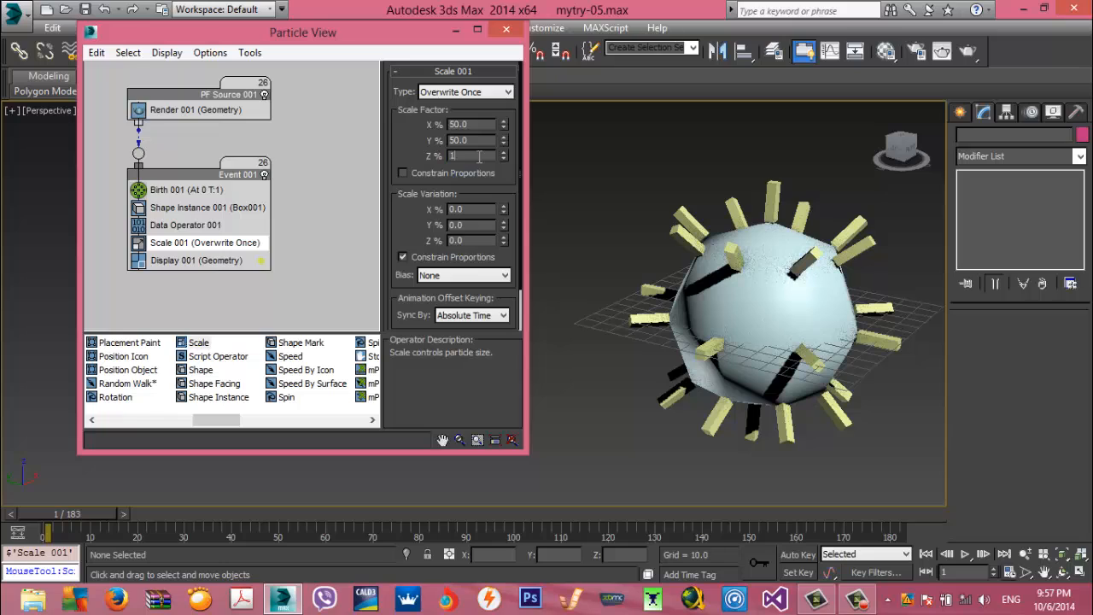
{"action": "type", "text": "50"}
{"action": "key", "text": "Return"}
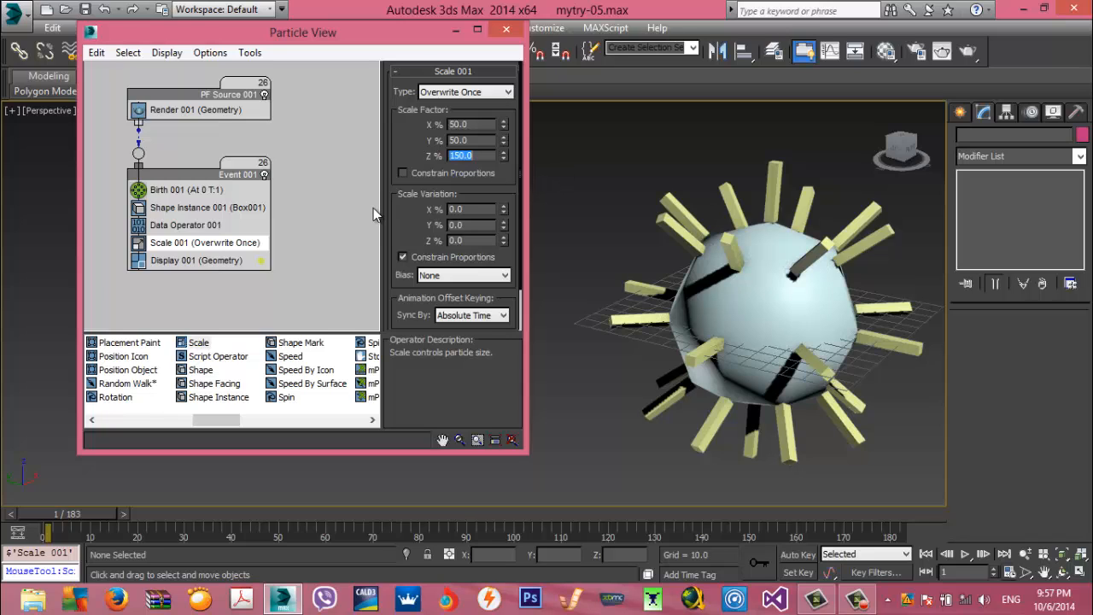
Enlarge the Particle View window and draw a second PF Source icon about 44 by 88 units near the existing source icon
{"action": "scroll", "coordinate": [571, 256], "scroll_direction": "down", "scroll_amount": 5}
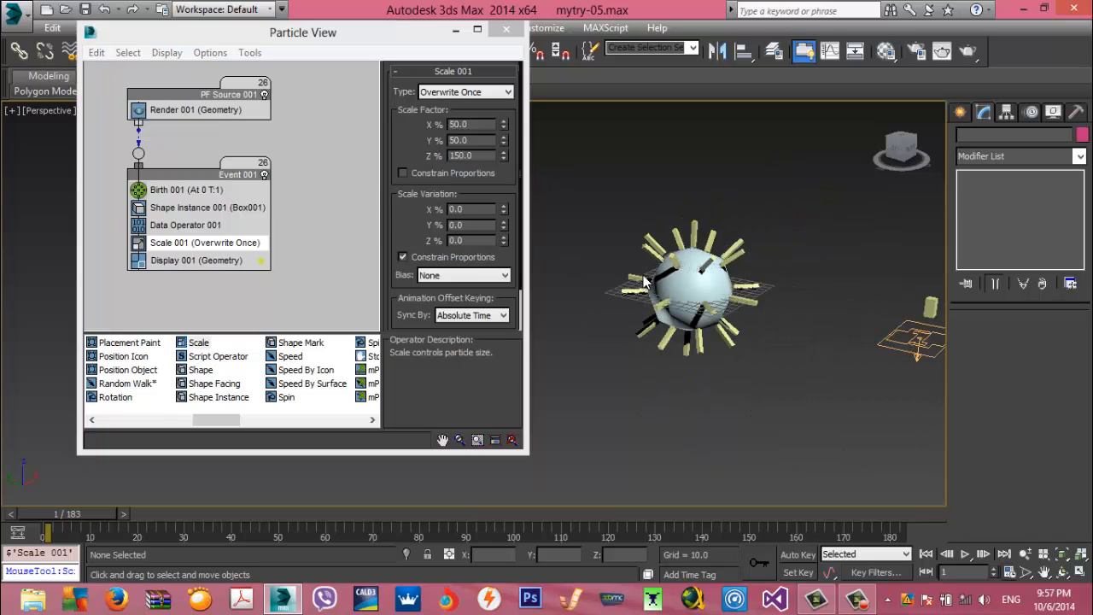
{"action": "middle_click_drag", "start_coordinate": [621, 278], "coordinate": [585, 279]}
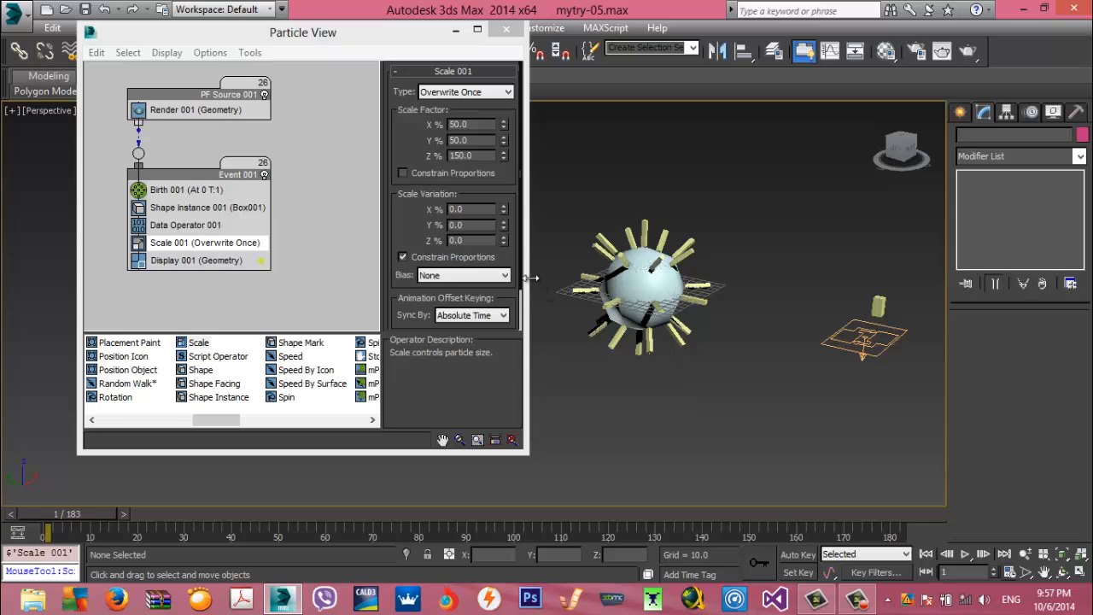
{"action": "left_click_drag", "start_coordinate": [525, 278], "coordinate": [497, 279]}
{"action": "middle_click_drag", "start_coordinate": [283, 259], "coordinate": [240, 249]}
{"action": "left_click_drag", "start_coordinate": [499, 454], "coordinate": [564, 509]}
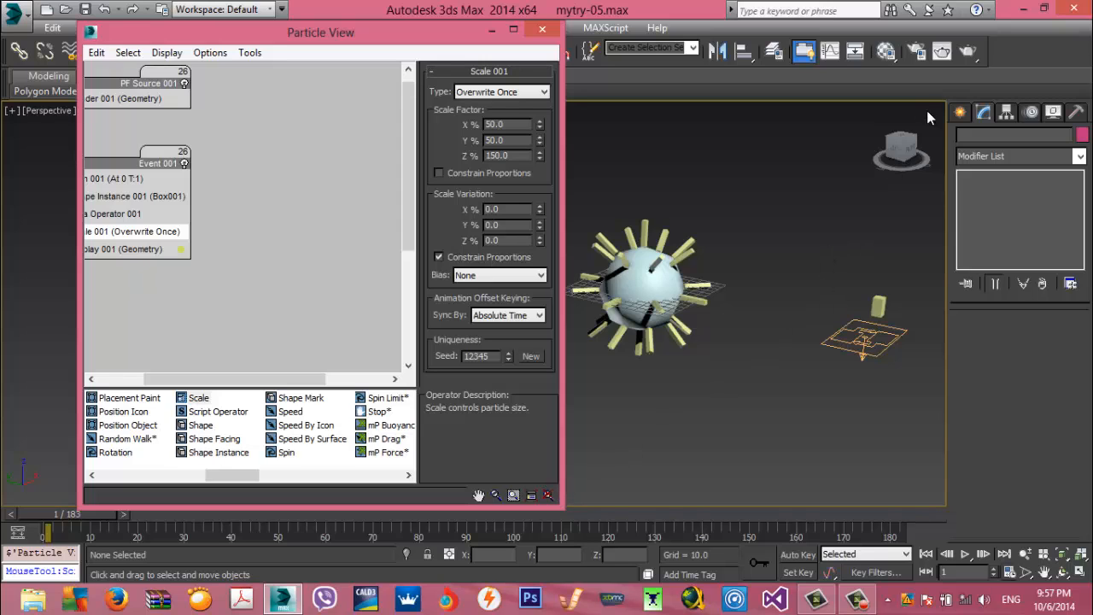
{"action": "left_click", "coordinate": [960, 112]}
{"action": "left_click", "coordinate": [987, 214]}
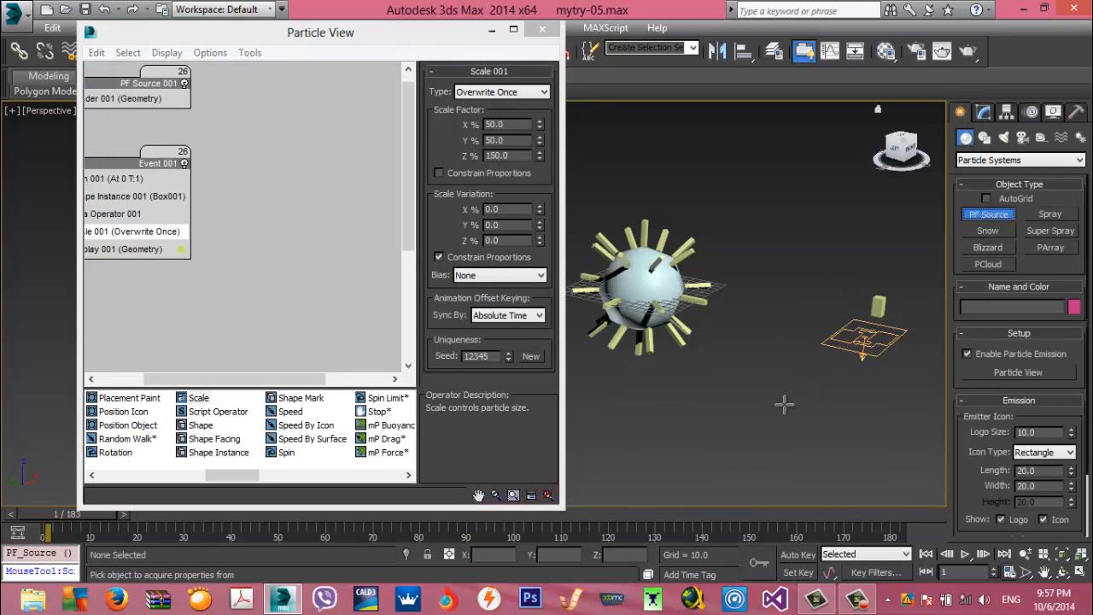
{"action": "left_click_drag", "start_coordinate": [782, 402], "coordinate": [820, 423]}
Align the new PF Source to the existing source icon, centre to centre in X, Y and Z position
{"action": "left_click", "coordinate": [743, 51]}
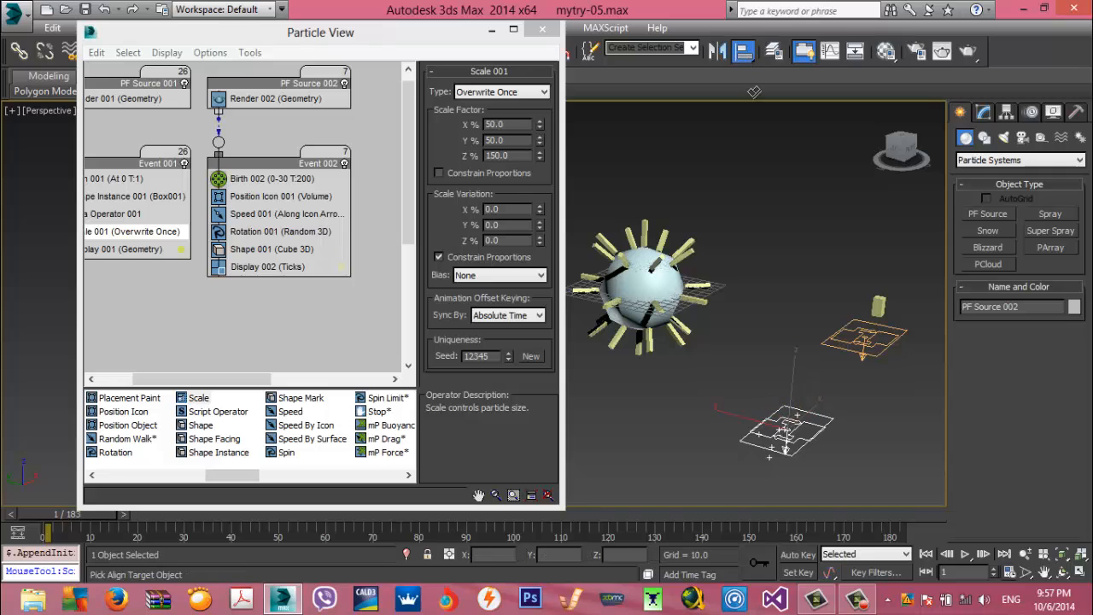
{"action": "left_click", "coordinate": [854, 353]}
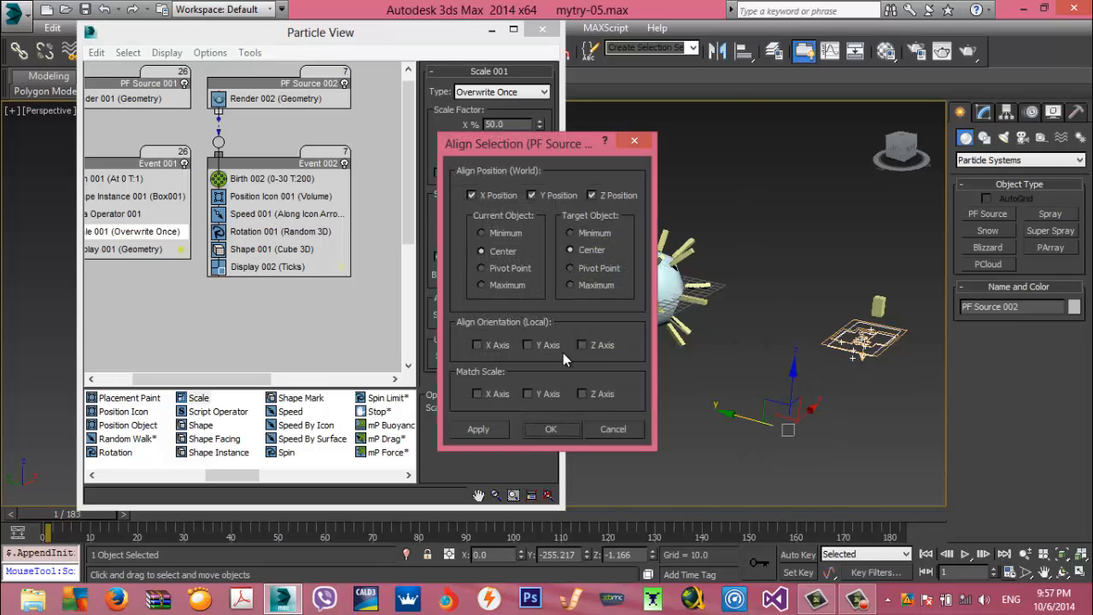
{"action": "left_click", "coordinate": [551, 429]}
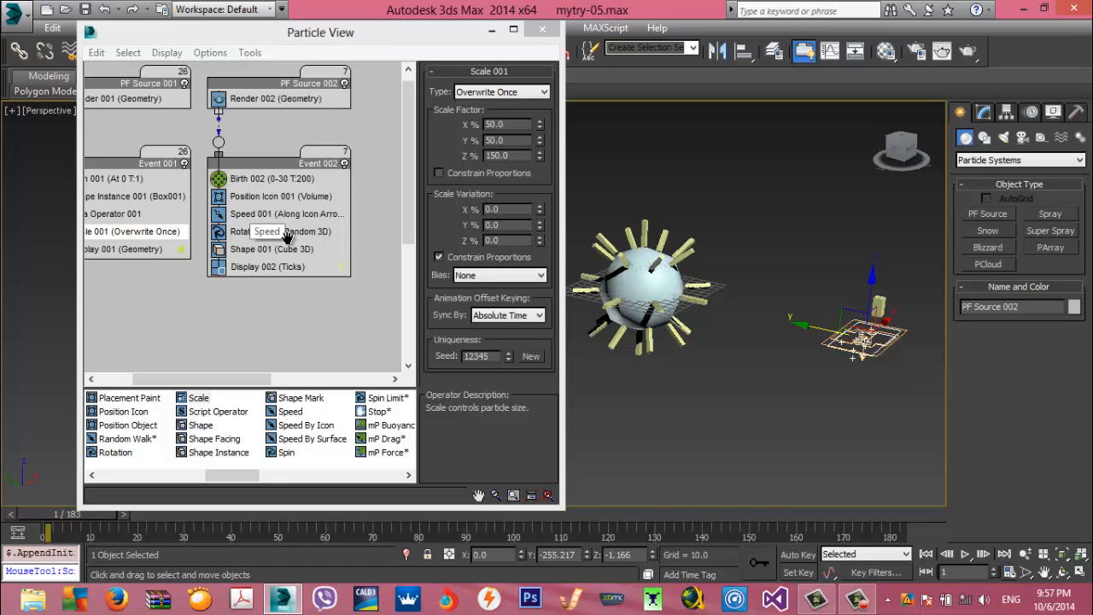
Set Birth 002 of the new source to an Emit Stop of 40 and an Amount of 26
{"action": "middle_click_drag", "start_coordinate": [254, 234], "coordinate": [288, 245]}
{"action": "left_click", "coordinate": [300, 100]}
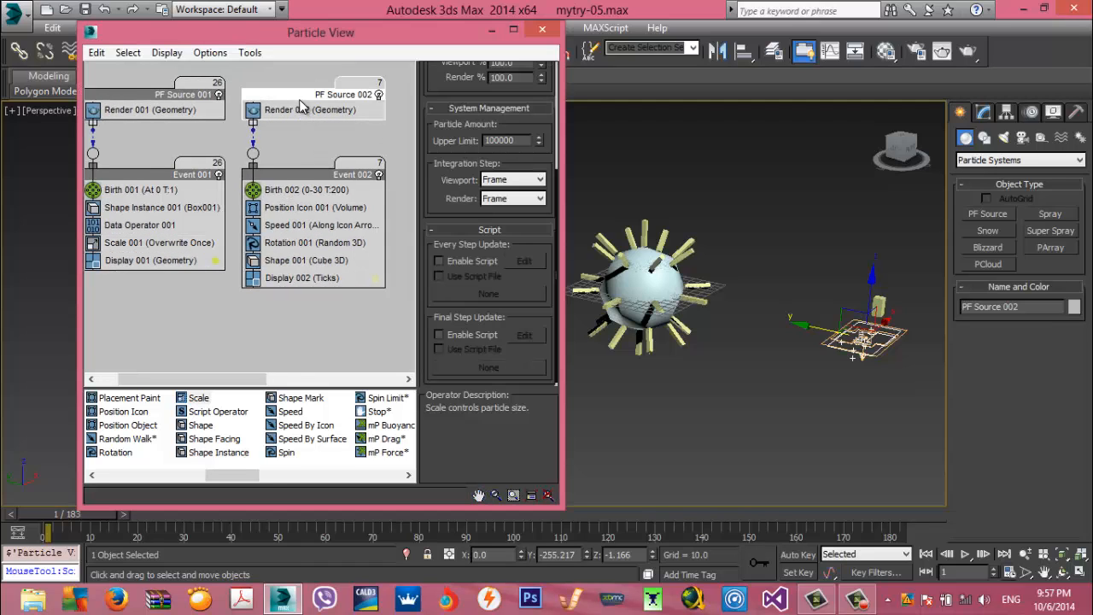
{"action": "scroll", "coordinate": [465, 196], "scroll_direction": "up", "scroll_amount": 3}
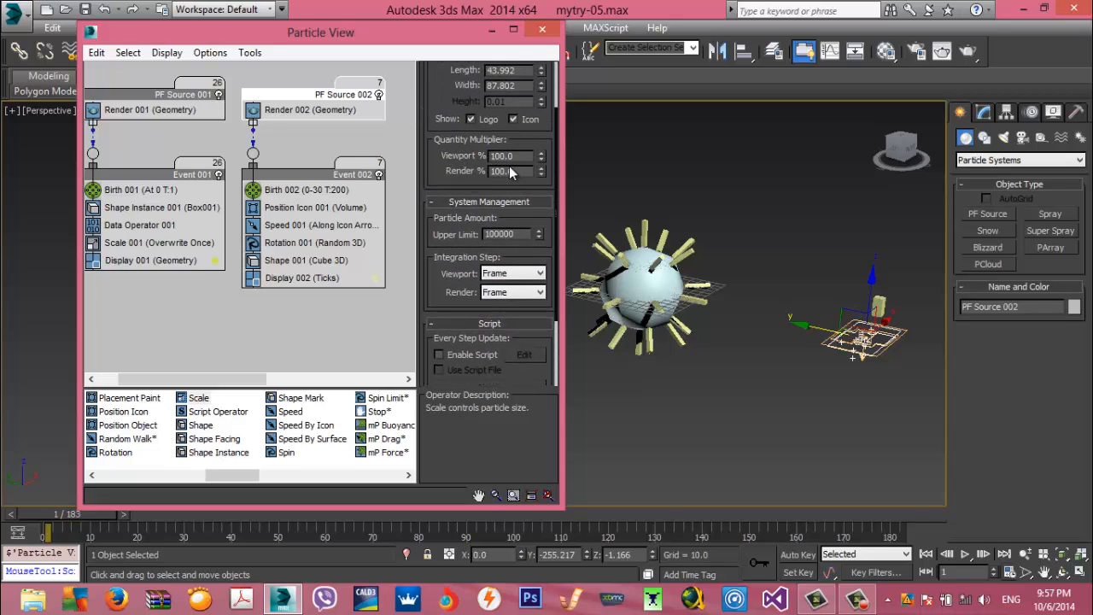
{"action": "left_click", "coordinate": [303, 189]}
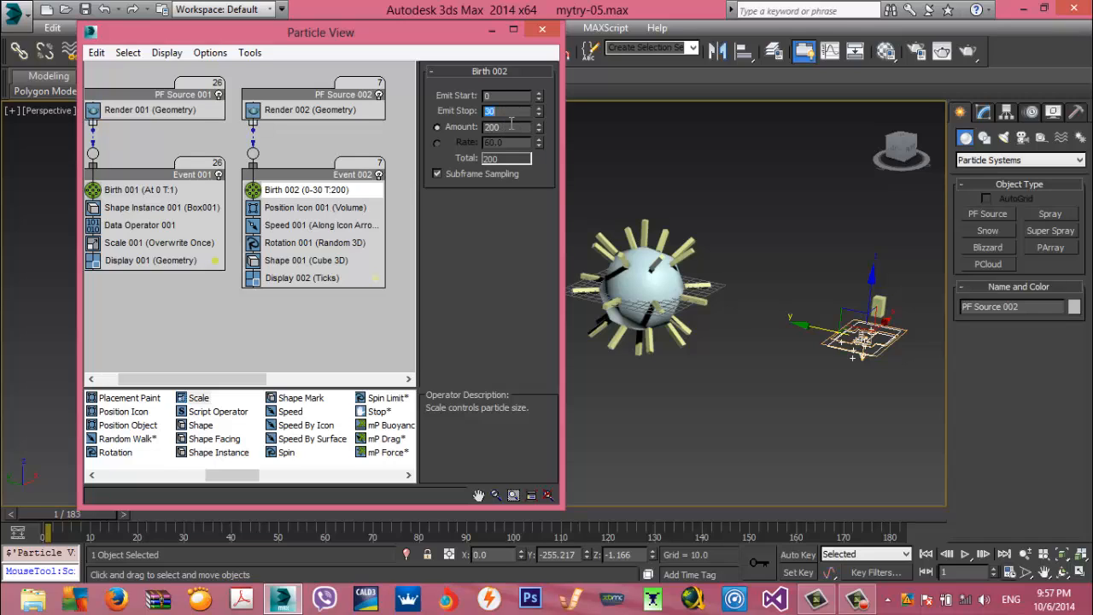
{"action": "key", "text": "Return"}
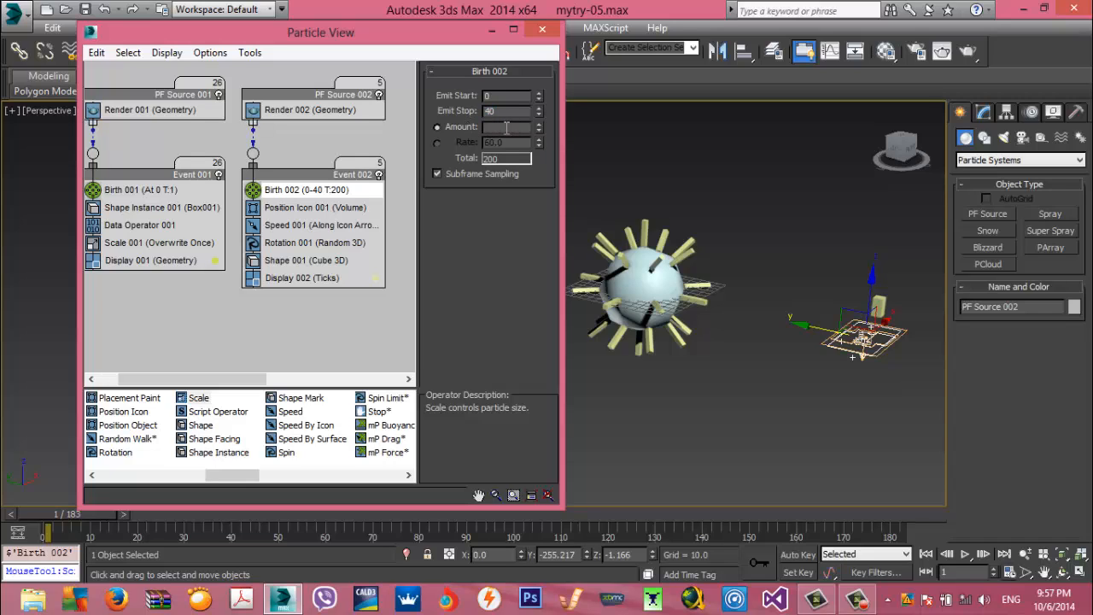
{"action": "type", "text": "26"}
{"action": "key", "text": "Return"}
Move Rotation 001 above Speed 001 in Event 002 and set its Orientation Matrix to Speed Space
{"action": "left_click", "coordinate": [329, 211]}
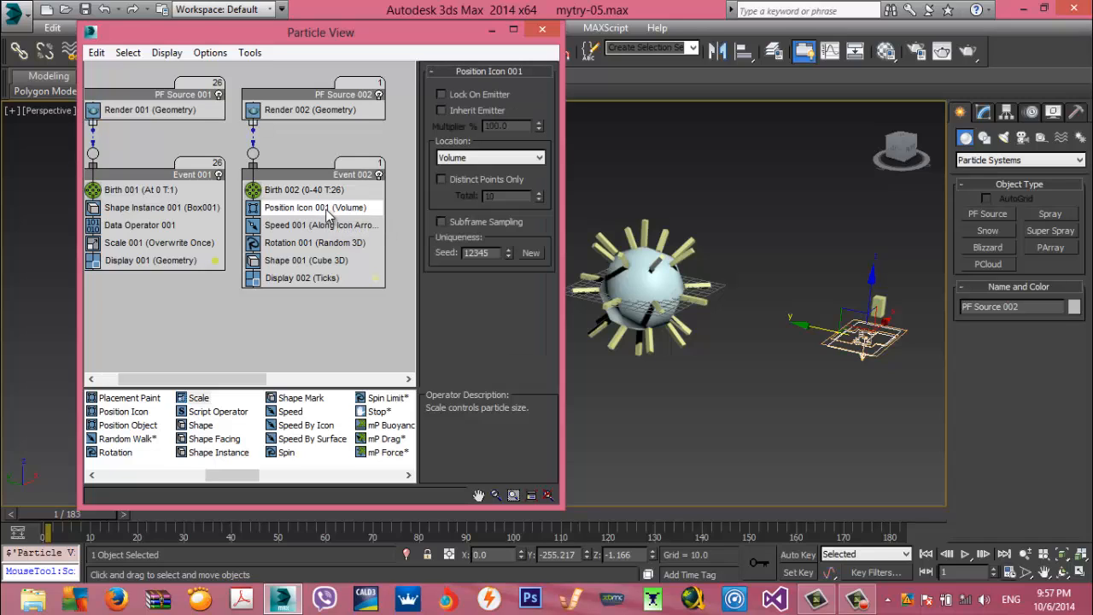
{"action": "left_click", "coordinate": [299, 245]}
{"action": "left_click_drag", "start_coordinate": [299, 246], "coordinate": [298, 222]}
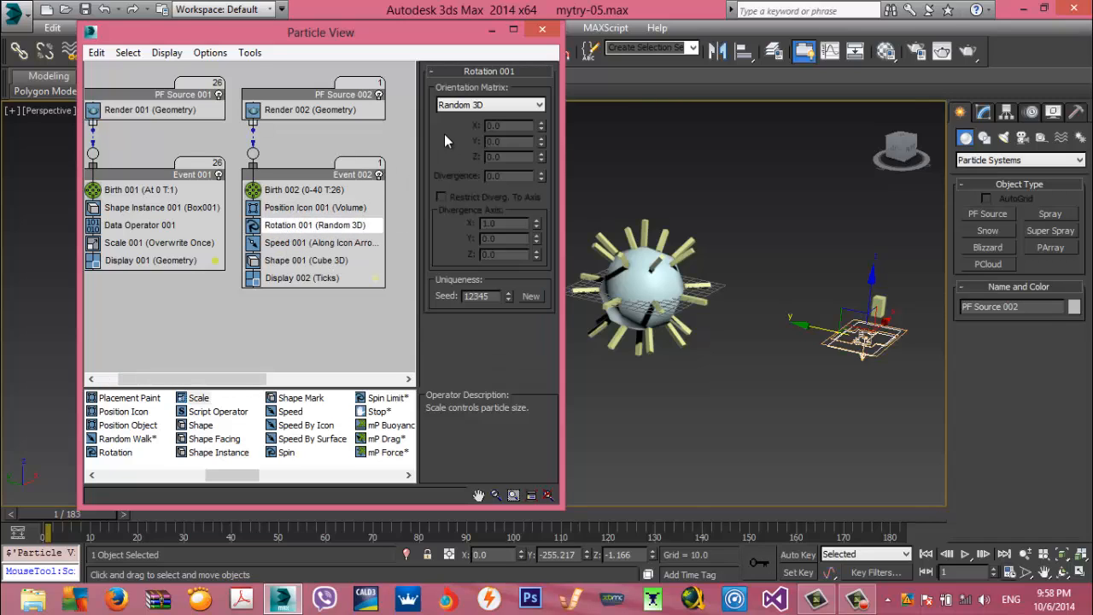
{"action": "left_click", "coordinate": [484, 109]}
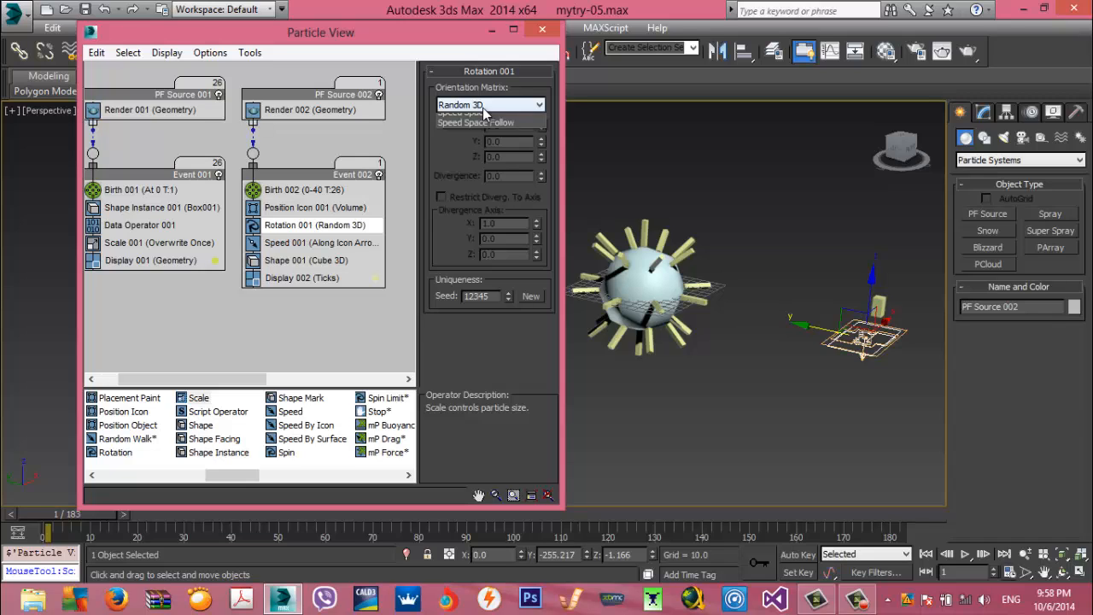
{"action": "left_click", "coordinate": [483, 153]}
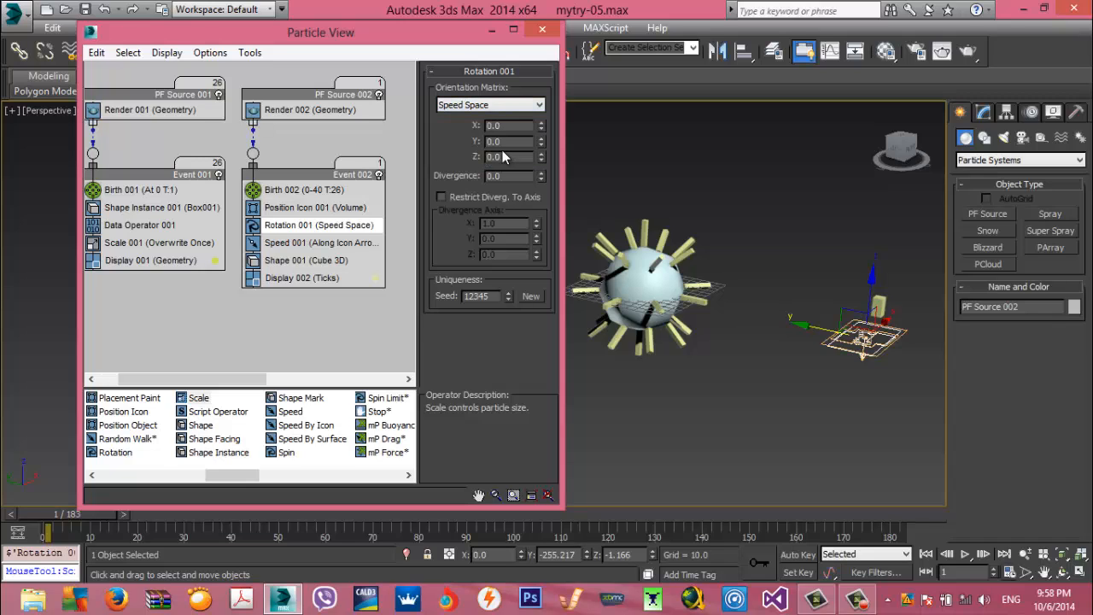
Change the Display 002 type to Geometry and select Rotation 001 again
{"action": "left_click", "coordinate": [354, 278]}
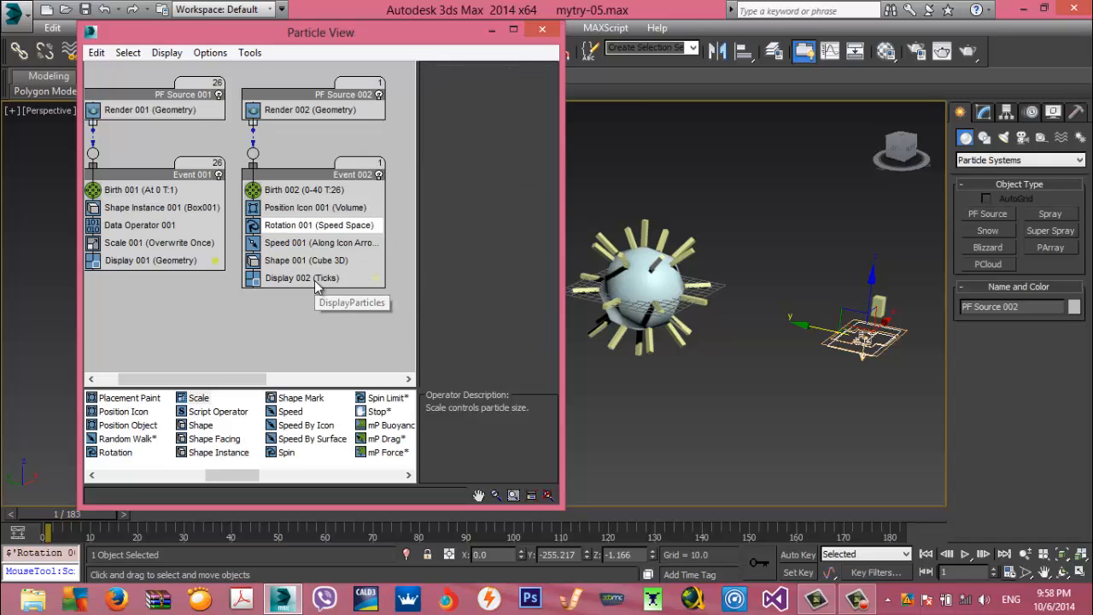
{"action": "left_click", "coordinate": [519, 98]}
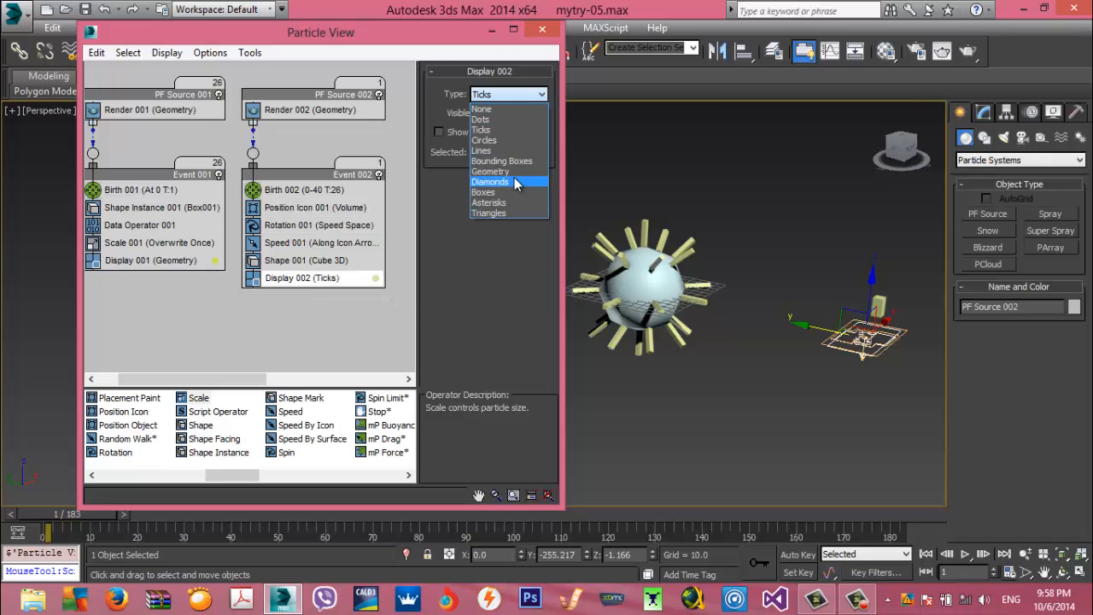
{"action": "left_click", "coordinate": [517, 171]}
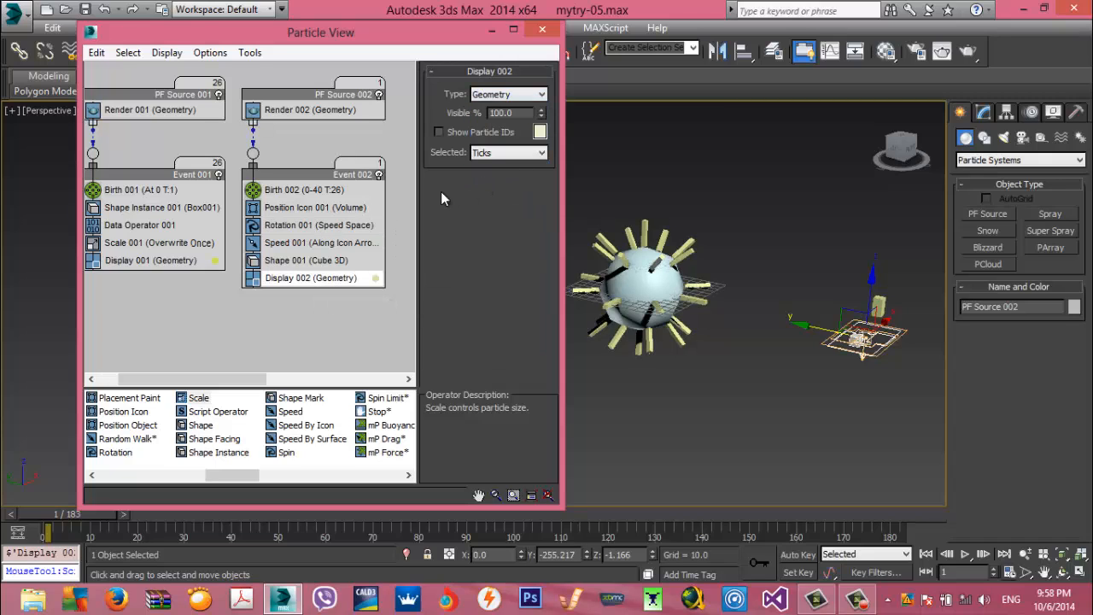
{"action": "left_click", "coordinate": [324, 228]}
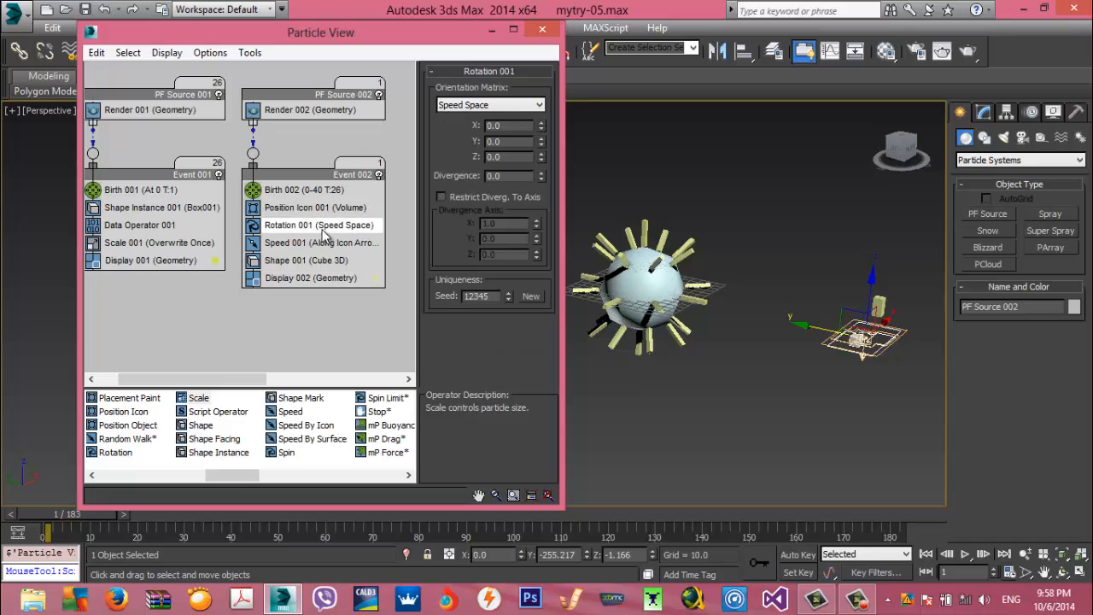
Replace Shape 001 in Event 002 with a copy of Event 001's Shape Instance below Position Icon 001, and go to frame 8
{"action": "left_click", "coordinate": [130, 212]}
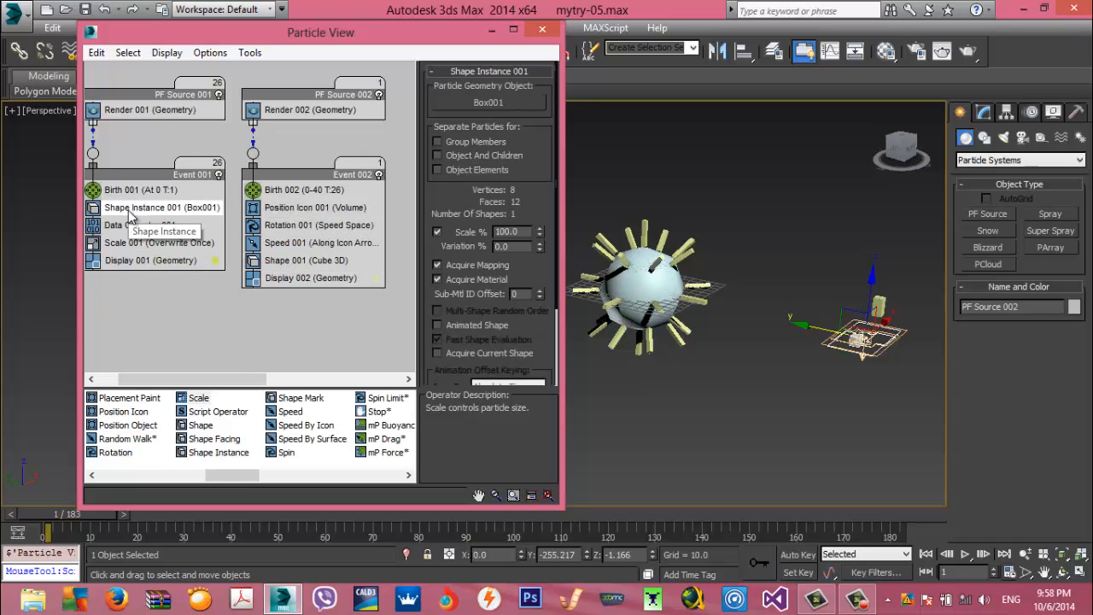
{"action": "mouse_move", "coordinate": [130, 212]}
{"action": "left_mouse_down"}
{"action": "mouse_move", "coordinate": [214, 226]}
{"action": "mouse_move", "coordinate": [290, 265]}
{"action": "mouse_move", "coordinate": [274, 224]}
{"action": "left_mouse_up"}
{"action": "left_click", "coordinate": [275, 323]}
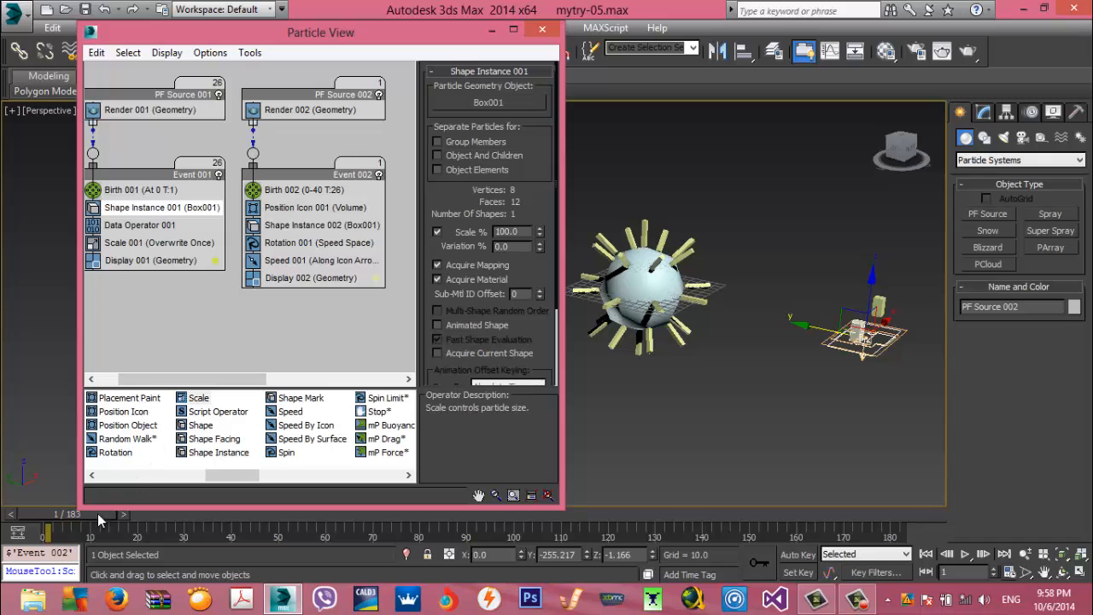
{"action": "left_click_drag", "start_coordinate": [99, 519], "coordinate": [127, 517]}
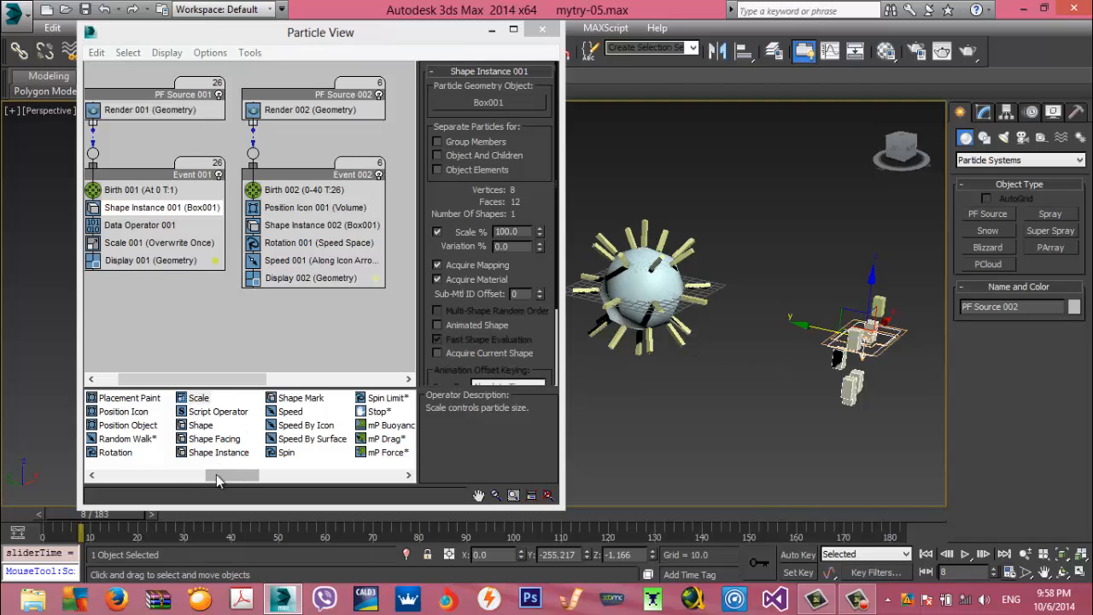
Add a Spin operator below Rotation 001 in Event 002 with its Spin Axis set to Particle Space, and go to frame 19
{"action": "left_click_drag", "start_coordinate": [217, 474], "coordinate": [203, 474]}
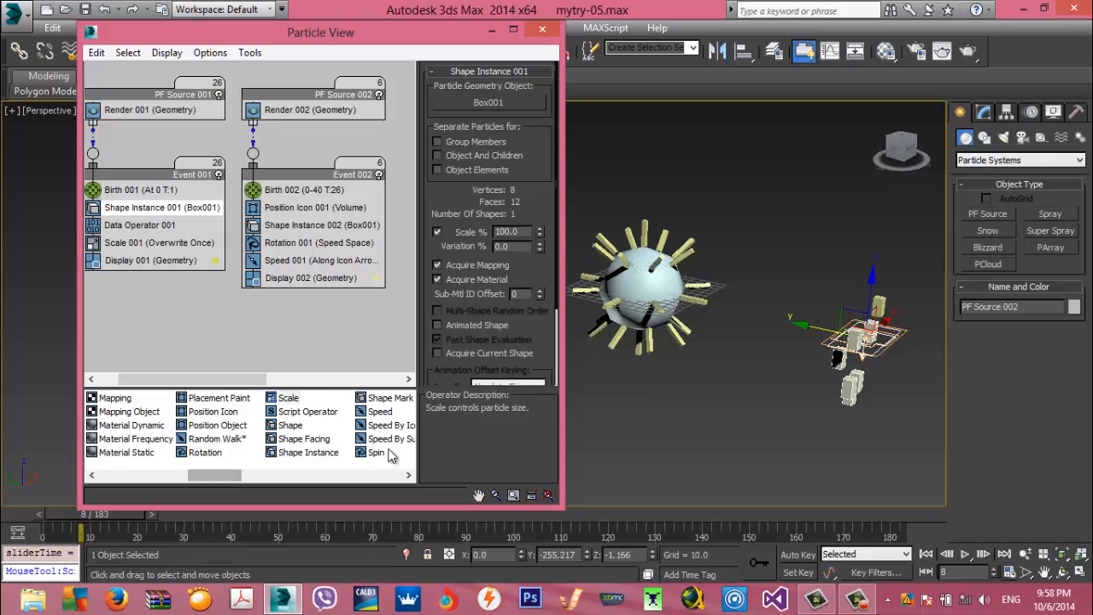
{"action": "left_click_drag", "start_coordinate": [376, 452], "coordinate": [322, 262]}
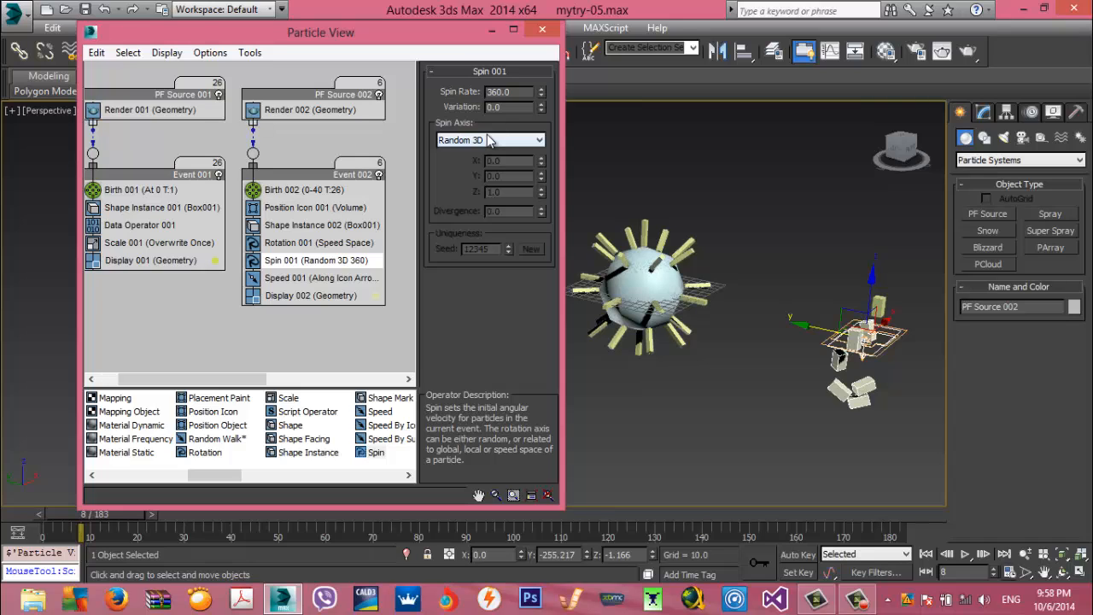
{"action": "left_click", "coordinate": [490, 141]}
{"action": "left_click", "coordinate": [493, 177]}
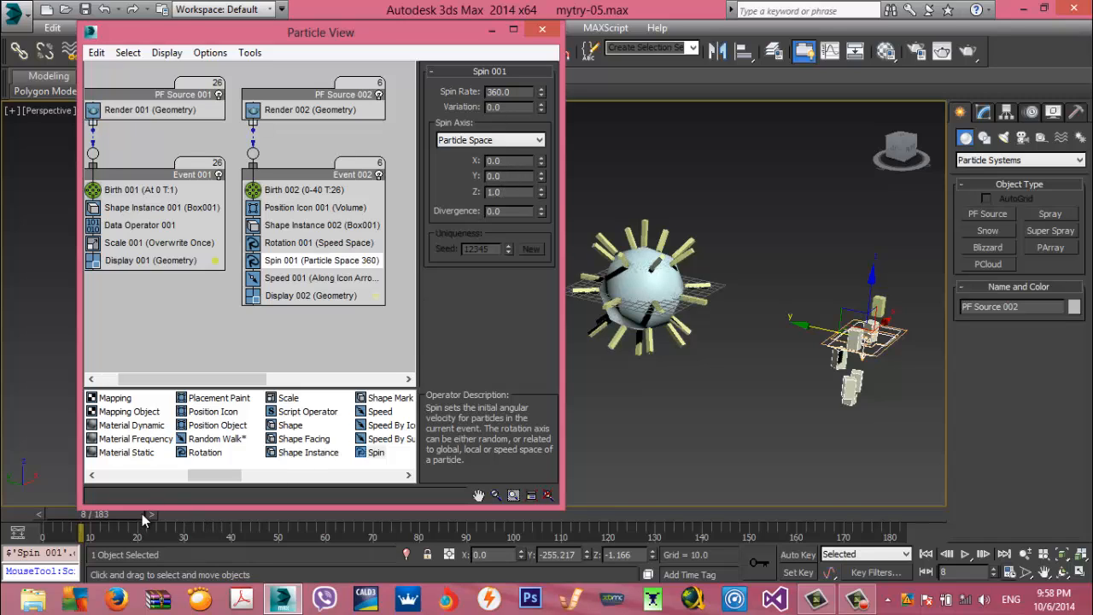
{"action": "left_click_drag", "start_coordinate": [143, 519], "coordinate": [188, 521]}
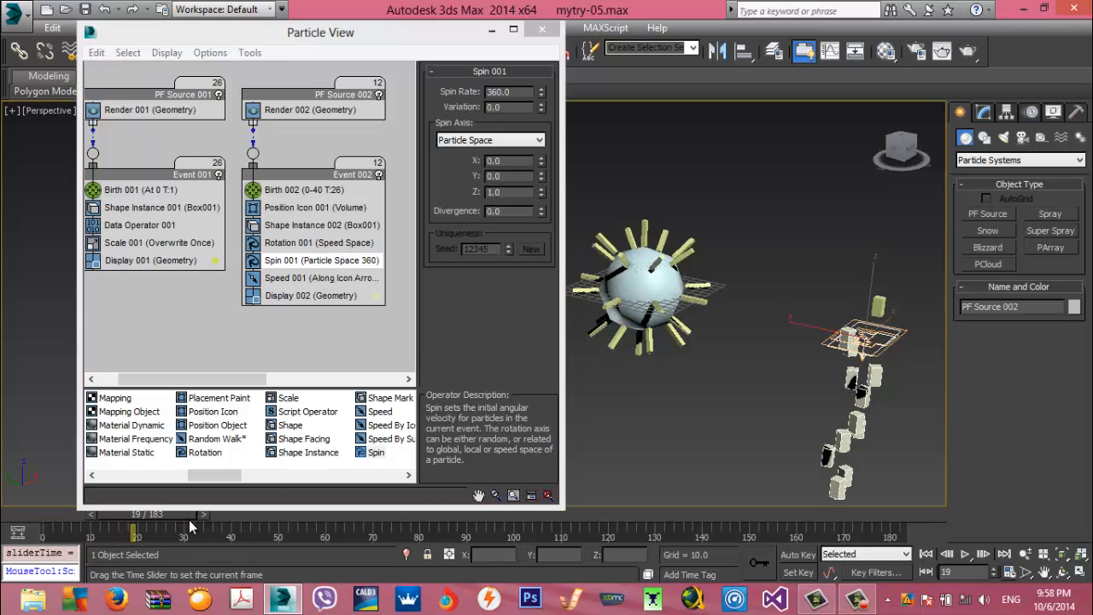
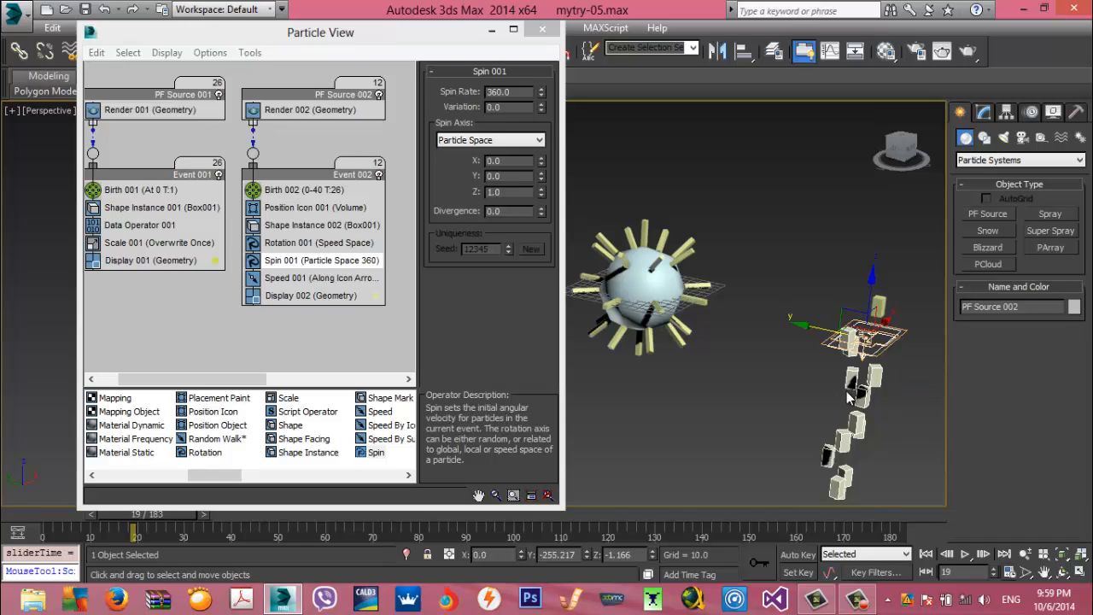
Delete Speed 001 from Event 002 and add a Find Target test directly below Spin 001
{"action": "right_click", "coordinate": [295, 278]}
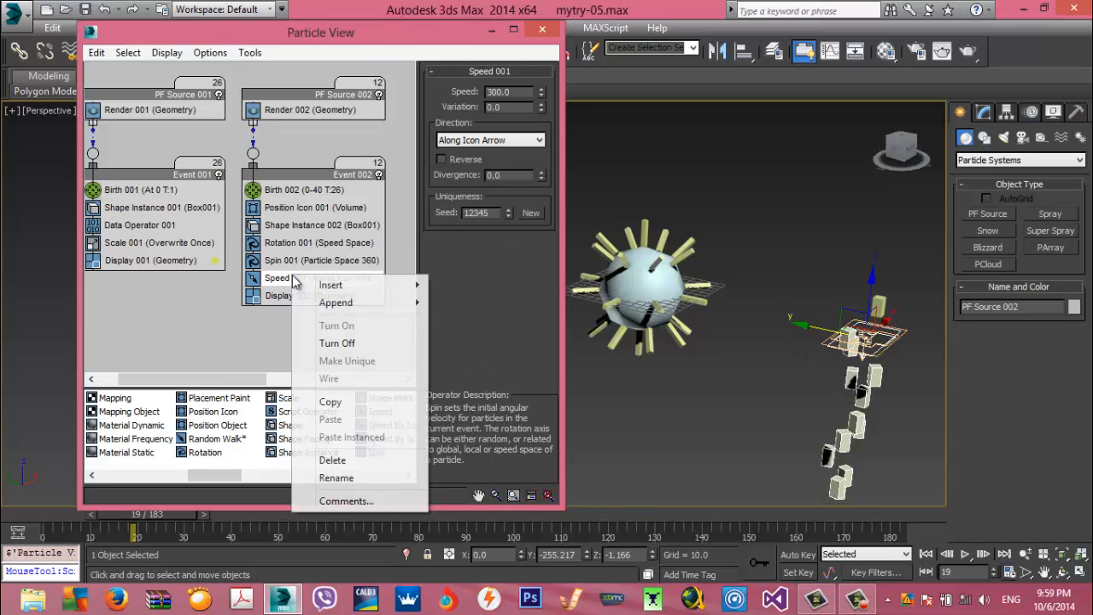
{"action": "left_click", "coordinate": [334, 460]}
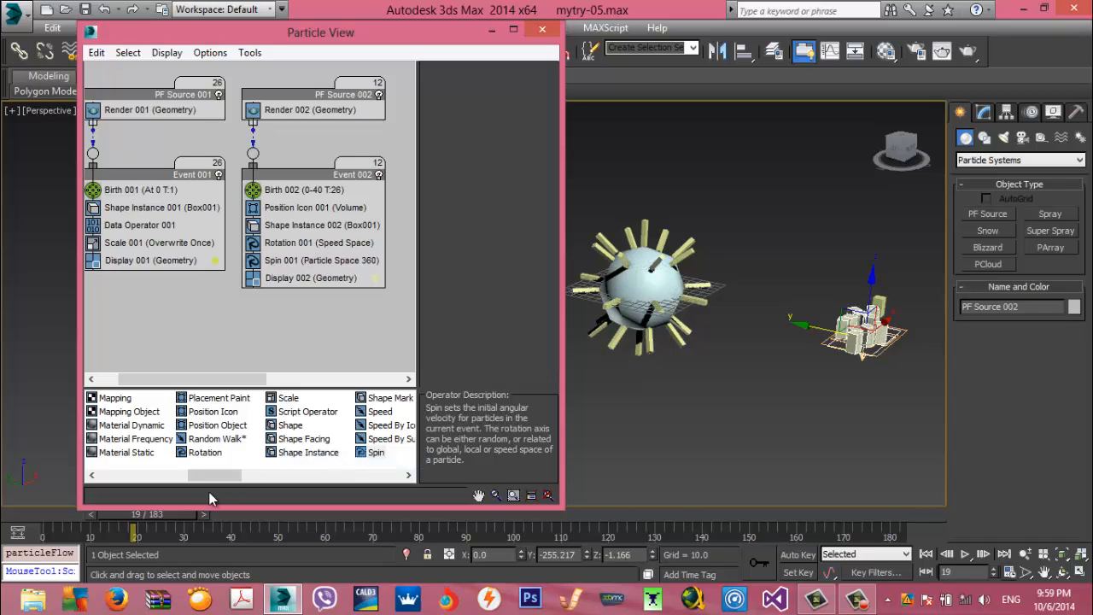
{"action": "left_click_drag", "start_coordinate": [211, 475], "coordinate": [320, 475]}
{"action": "left_click_drag", "start_coordinate": [210, 411], "coordinate": [272, 275]}
{"action": "middle_click_drag", "start_coordinate": [278, 295], "coordinate": [256, 213]}
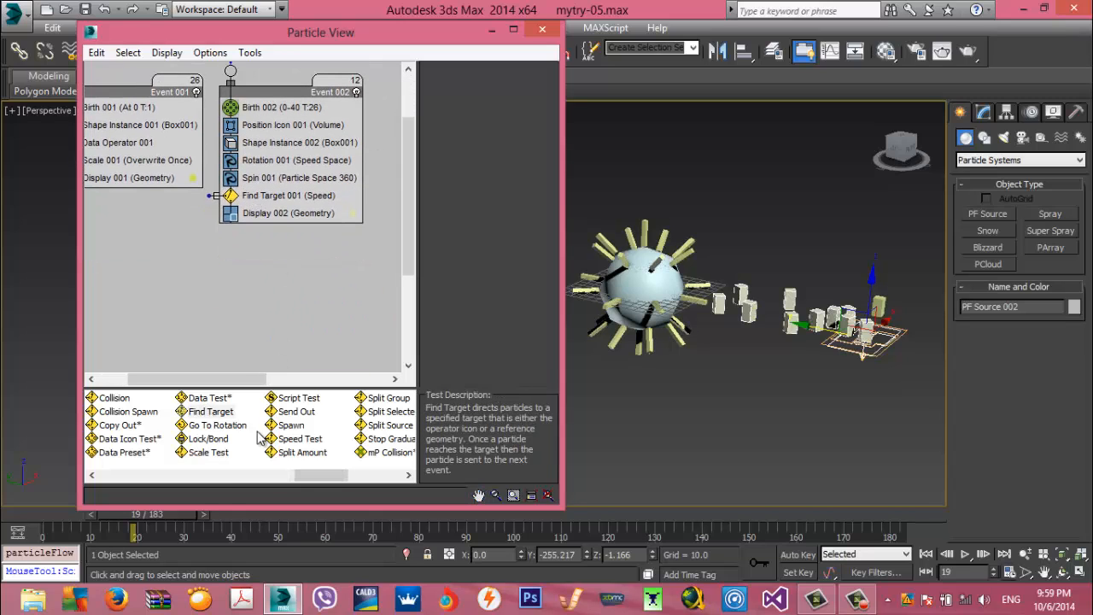
Create a new event below Event 002 from a Display operator and set its display type to Geometry
{"action": "left_click_drag", "start_coordinate": [306, 478], "coordinate": [359, 477]}
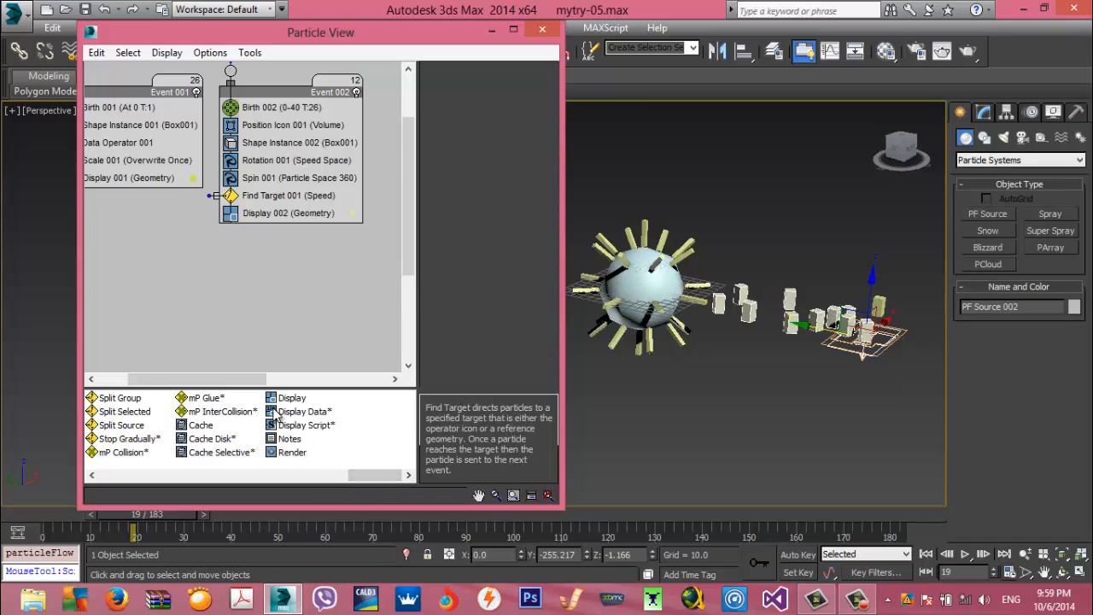
{"action": "left_click_drag", "start_coordinate": [291, 398], "coordinate": [210, 301]}
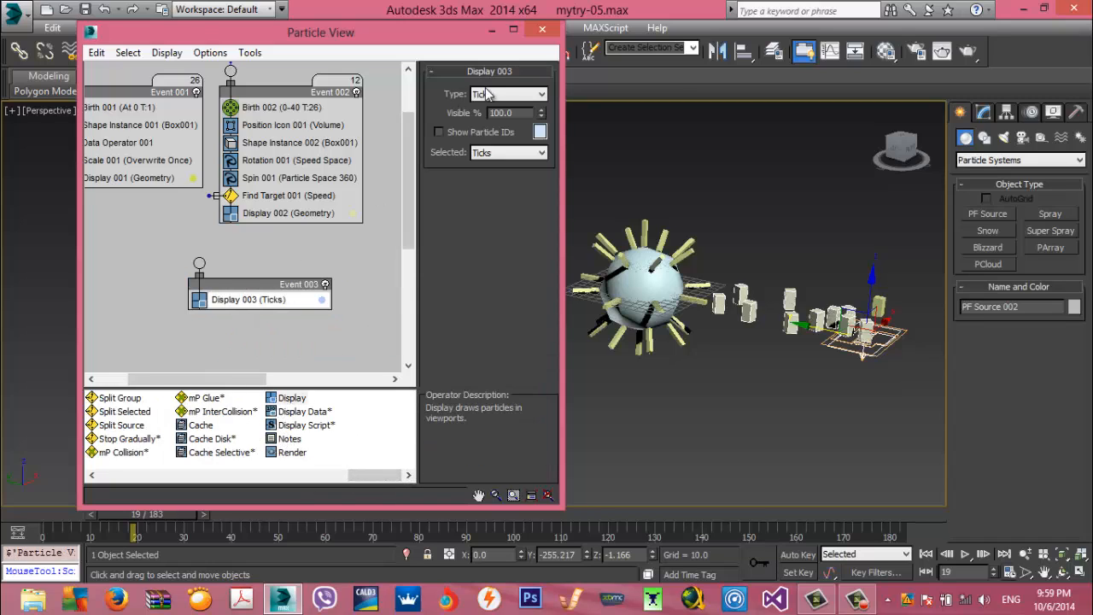
{"action": "left_click", "coordinate": [500, 95]}
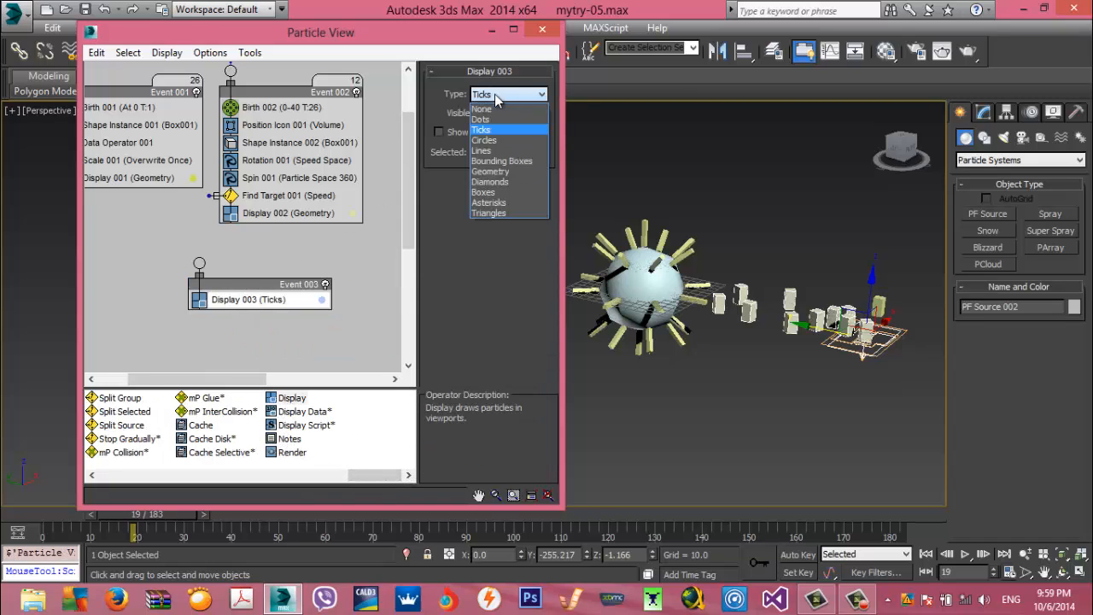
{"action": "left_click", "coordinate": [491, 171]}
Wire the Find Target 001 output to the input of Event 003 and move that event slightly lower
{"action": "middle_click_drag", "start_coordinate": [309, 272], "coordinate": [334, 287]}
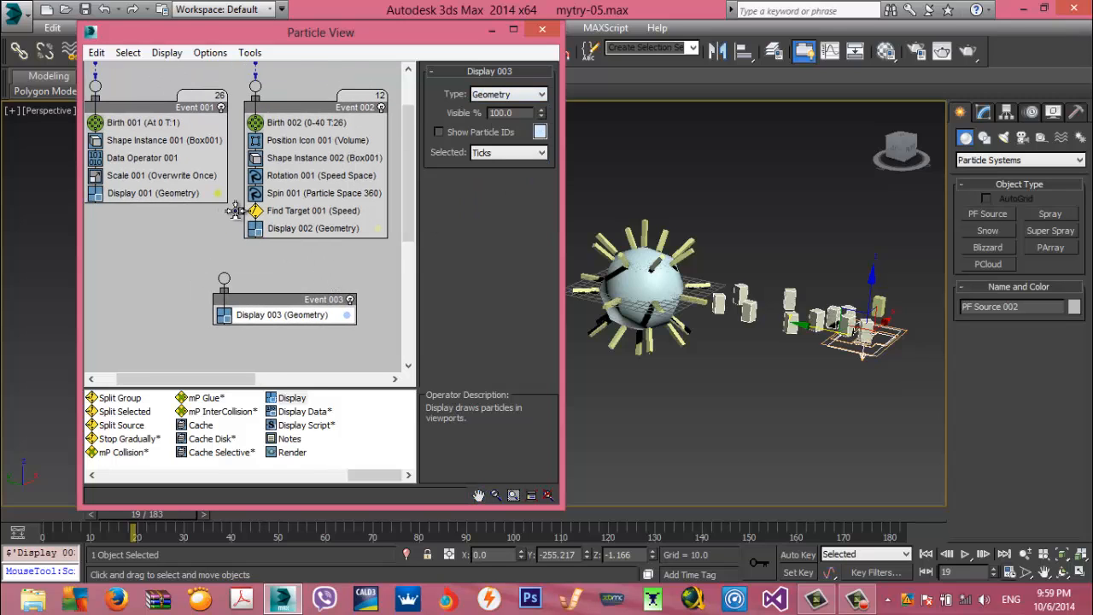
{"action": "left_click_drag", "start_coordinate": [240, 211], "coordinate": [224, 279]}
{"action": "left_click_drag", "start_coordinate": [262, 309], "coordinate": [258, 323]}
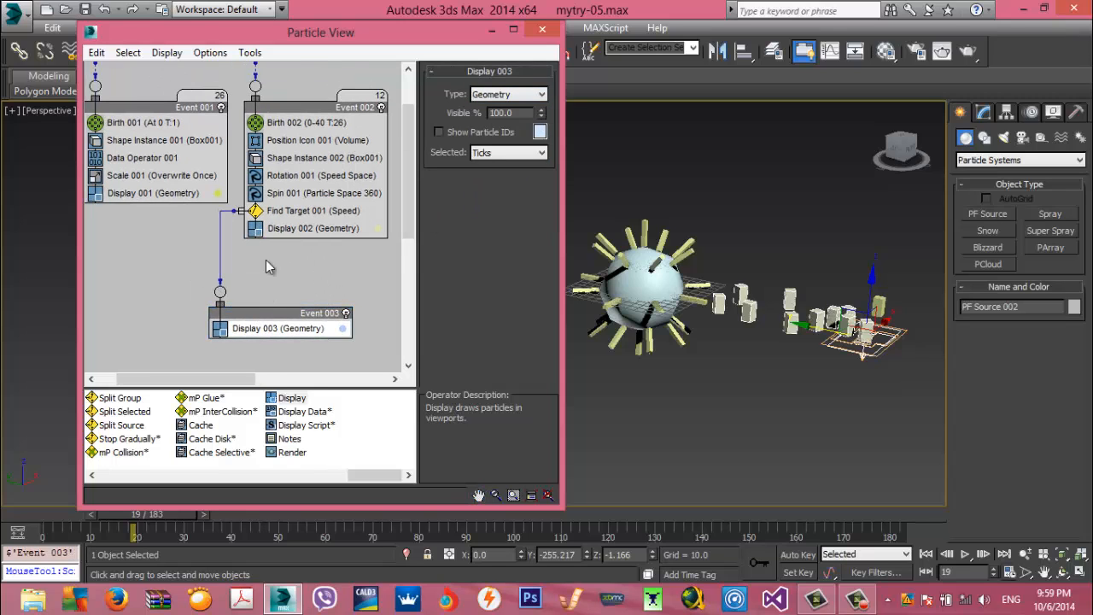
Set the cruise speed of the Find Target 001 test in Event 002 to 150
{"action": "left_click", "coordinate": [288, 213]}
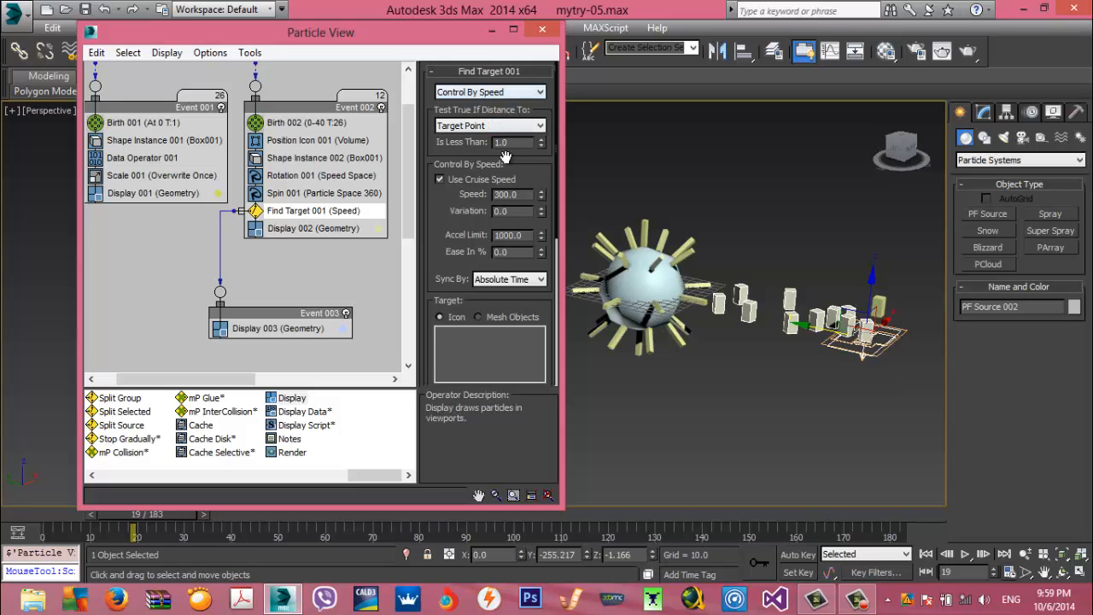
{"action": "double_click", "coordinate": [513, 195]}
{"action": "type", "text": "150"}
{"action": "key", "text": "Return"}
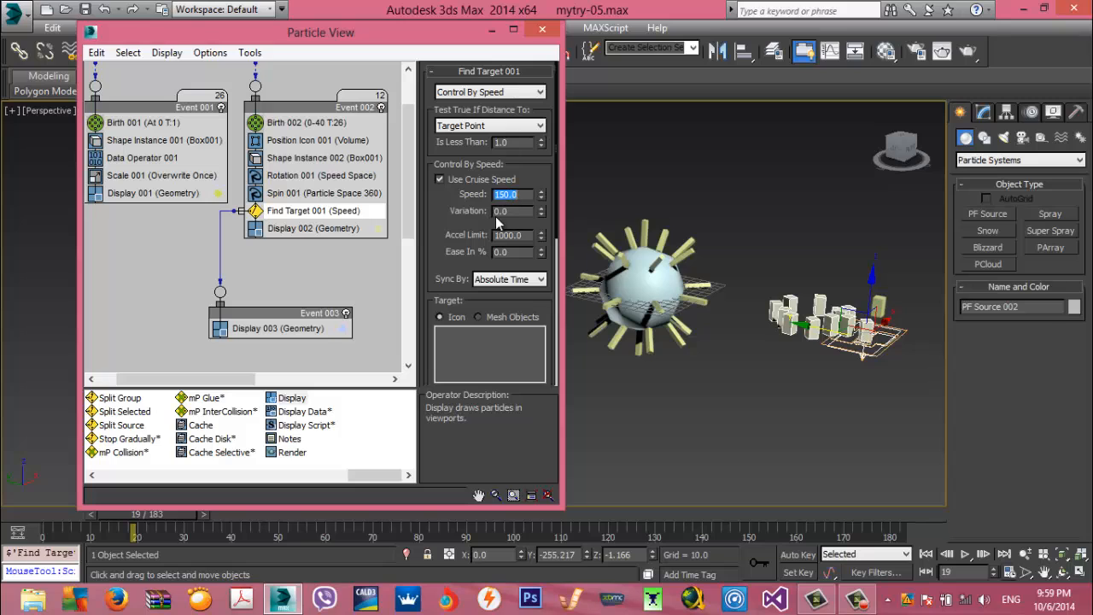
Switch the Find Target 001 target to Mesh Objects and add Sphere001 as the target
{"action": "scroll", "coordinate": [436, 222], "scroll_direction": "down", "scroll_amount": 4}
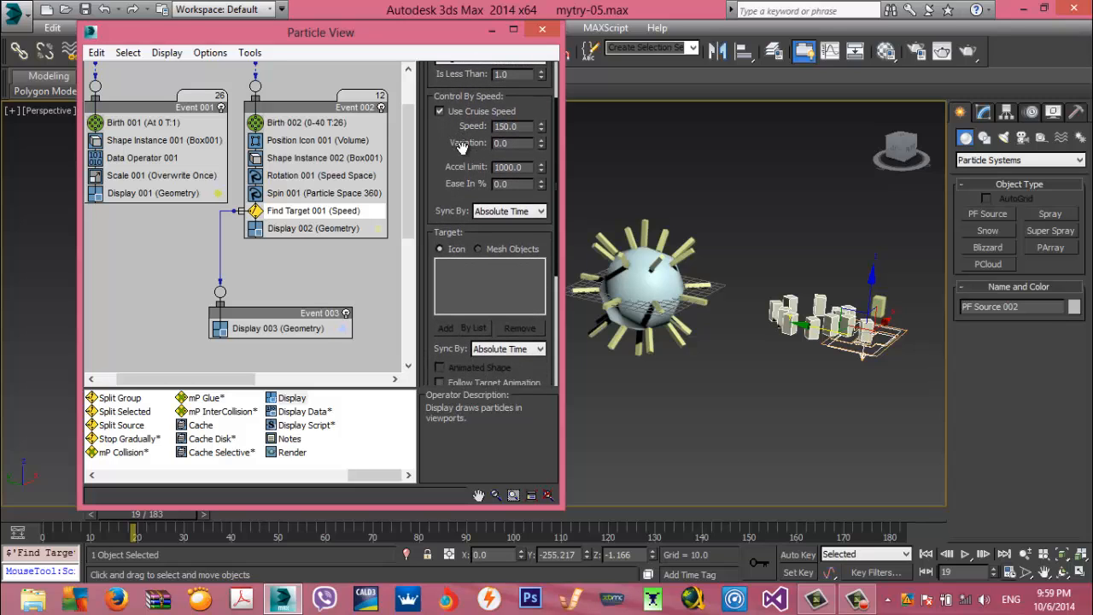
{"action": "left_click", "coordinate": [490, 250]}
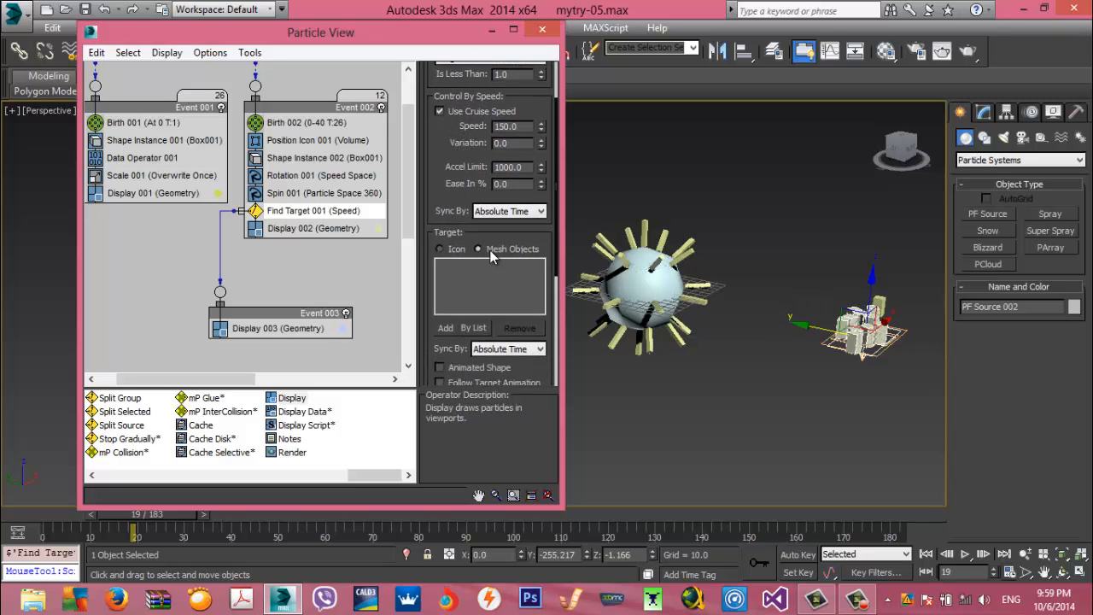
{"action": "left_click", "coordinate": [446, 329]}
{"action": "left_click", "coordinate": [642, 284]}
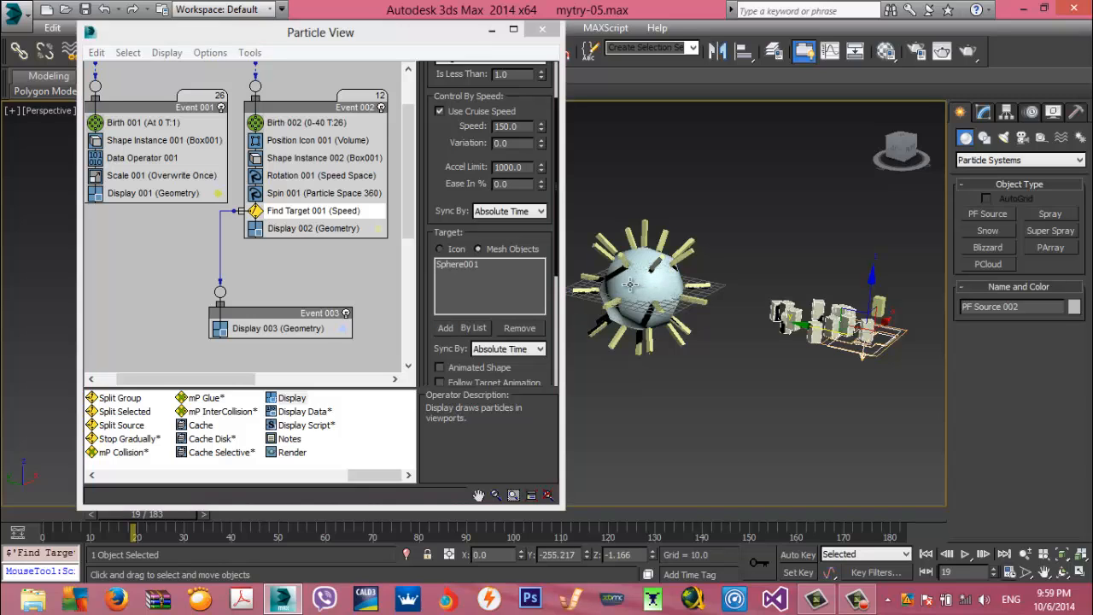
Set the docking direction type of Find Target 001 to Icon Spherical
{"action": "left_click_drag", "start_coordinate": [440, 309], "coordinate": [446, 112]}
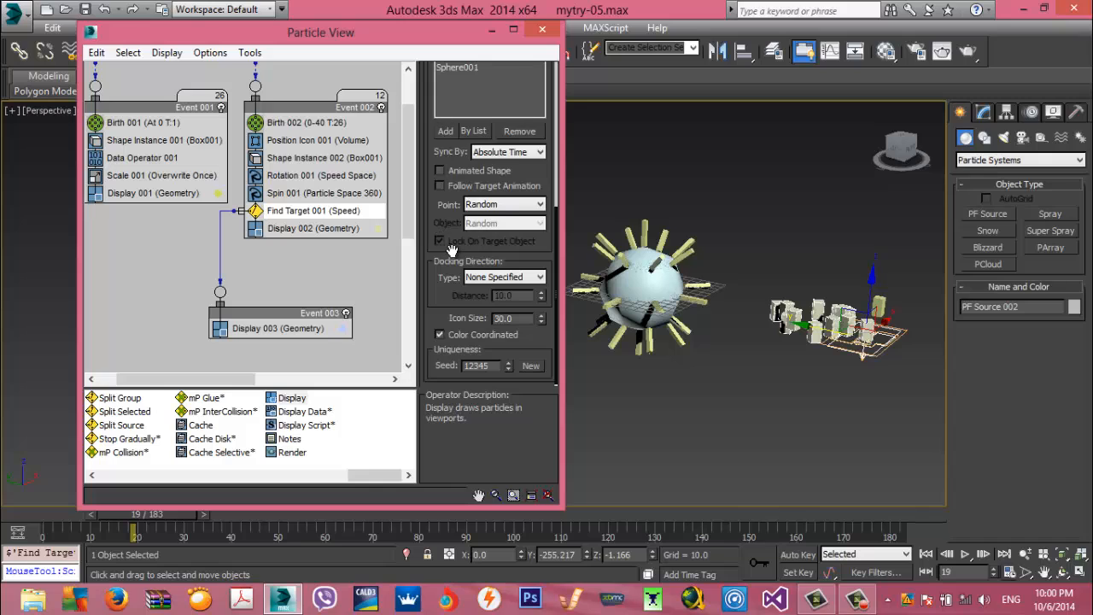
{"action": "left_click", "coordinate": [503, 278]}
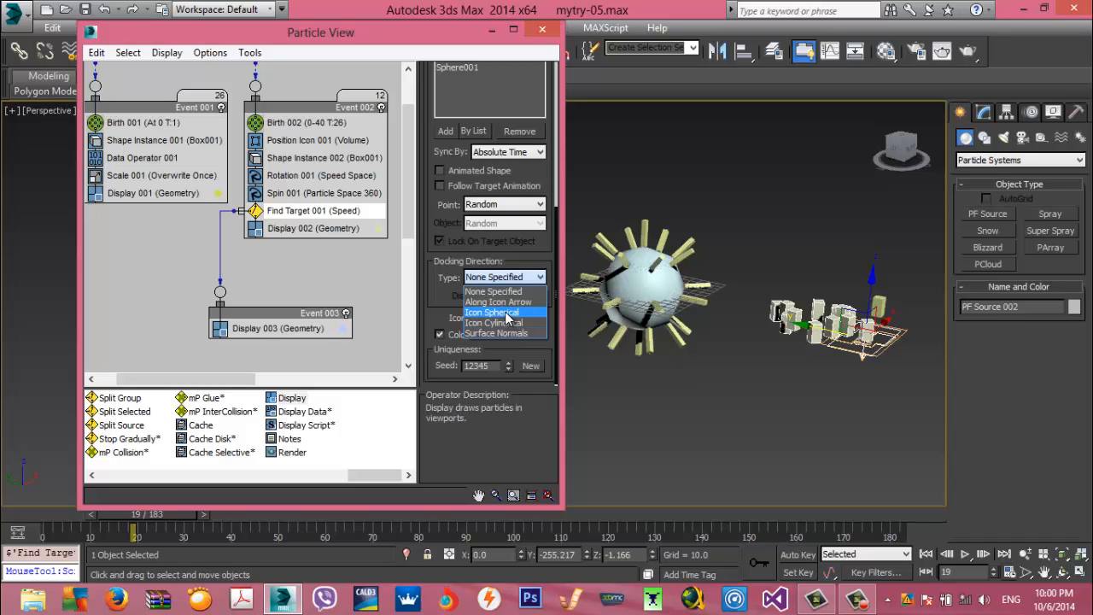
{"action": "left_click", "coordinate": [506, 312]}
{"action": "scroll", "coordinate": [450, 357], "scroll_direction": "up", "scroll_amount": 3}
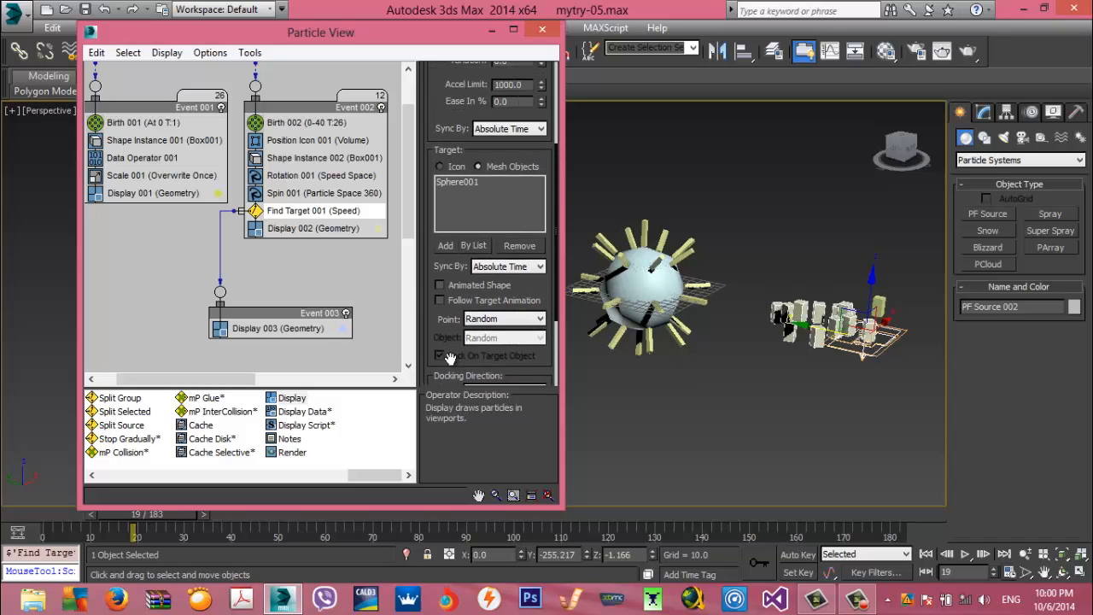
Set the X orientation of Rotation 001 to 90 and scrub the animation, stopping at frame 44
{"action": "left_click", "coordinate": [326, 178]}
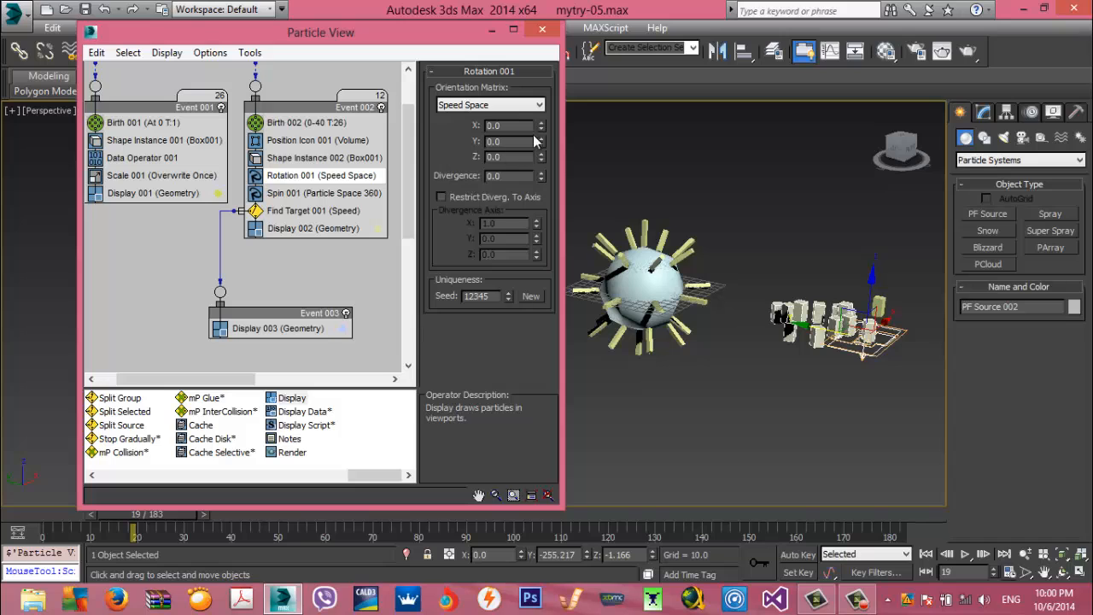
{"action": "left_click_drag", "start_coordinate": [541, 127], "coordinate": [542, 269]}
{"action": "left_click_drag", "start_coordinate": [518, 125], "coordinate": [451, 126]}
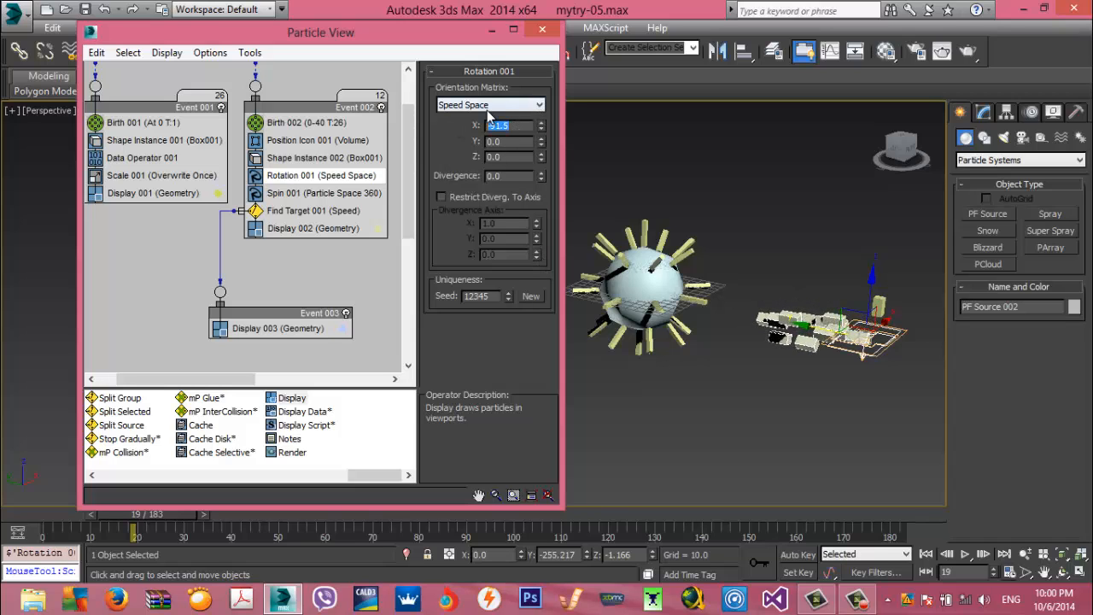
{"action": "type", "text": "90"}
{"action": "key", "text": "Return"}
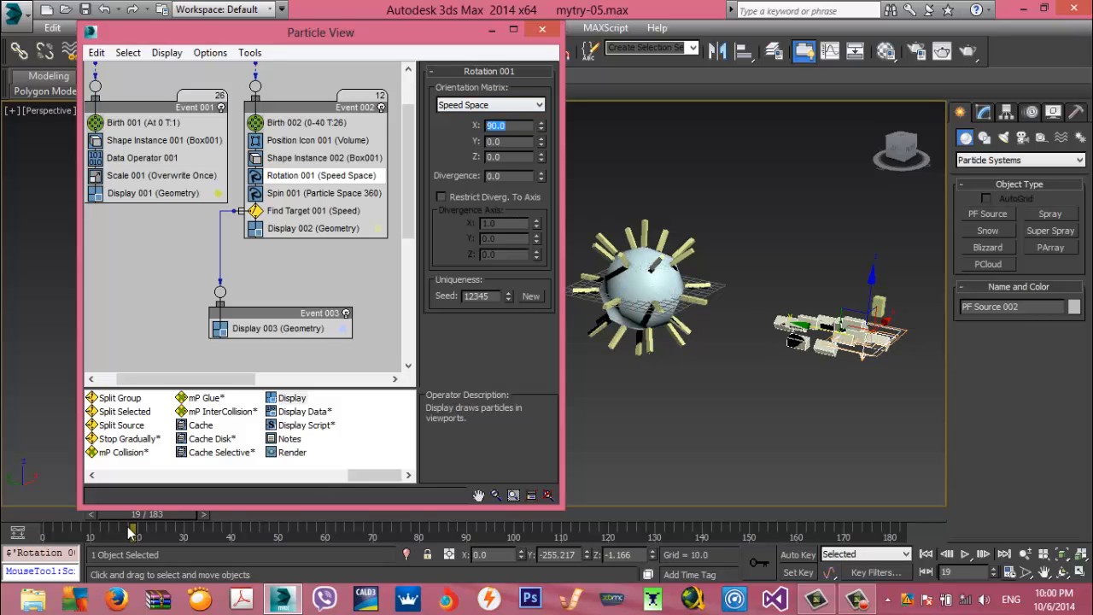
{"action": "left_click_drag", "start_coordinate": [130, 532], "coordinate": [341, 528]}
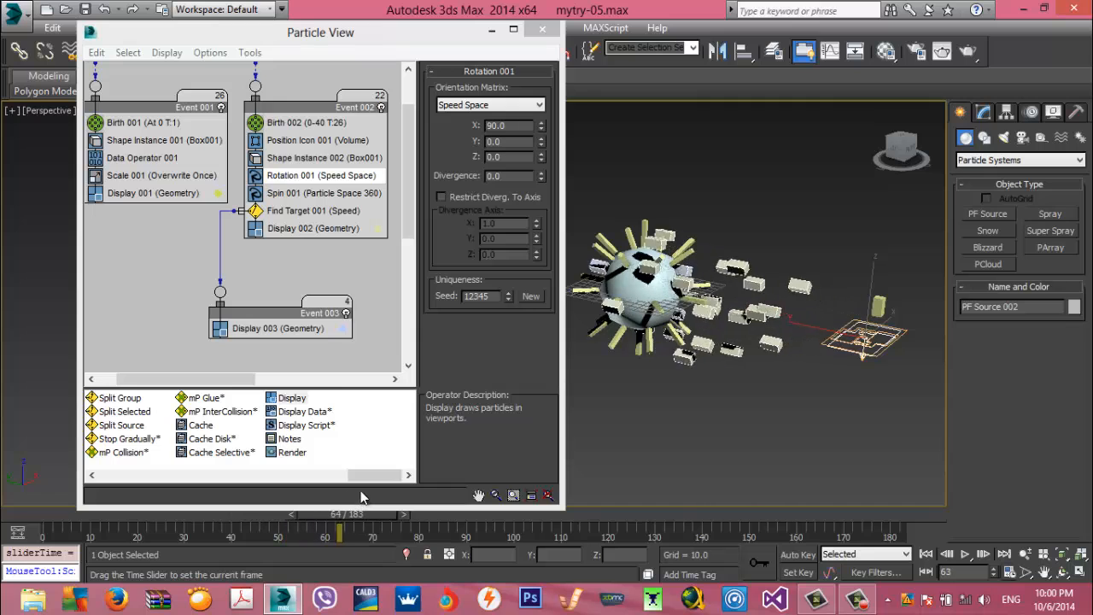
{"action": "left_click_drag", "start_coordinate": [361, 491], "coordinate": [252, 483]}
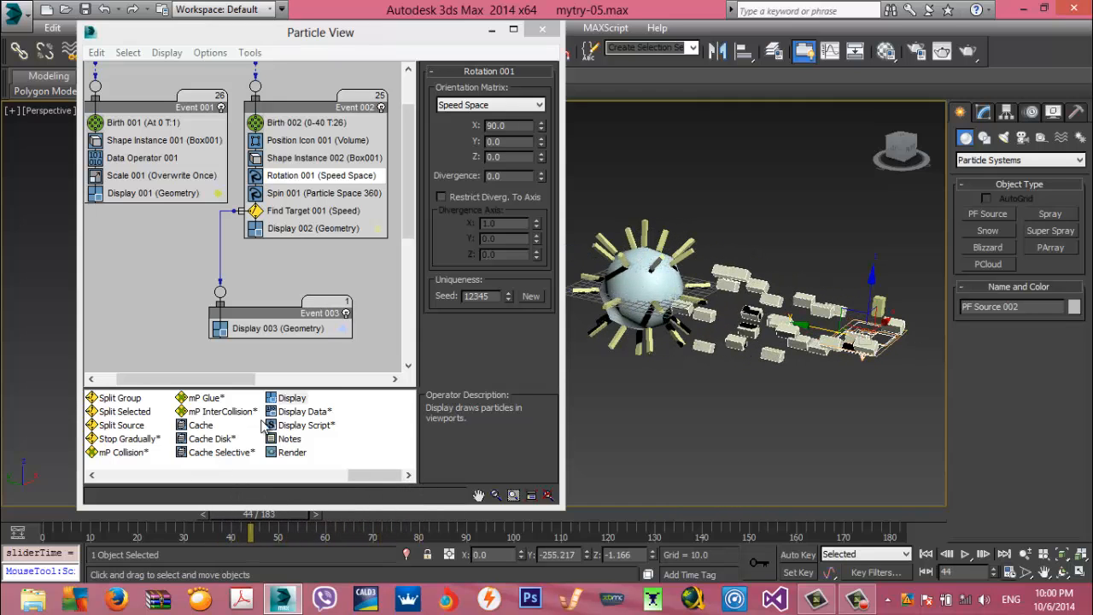
Set the target point of Find Target 001 to By Script Vector
{"action": "left_click", "coordinate": [300, 211]}
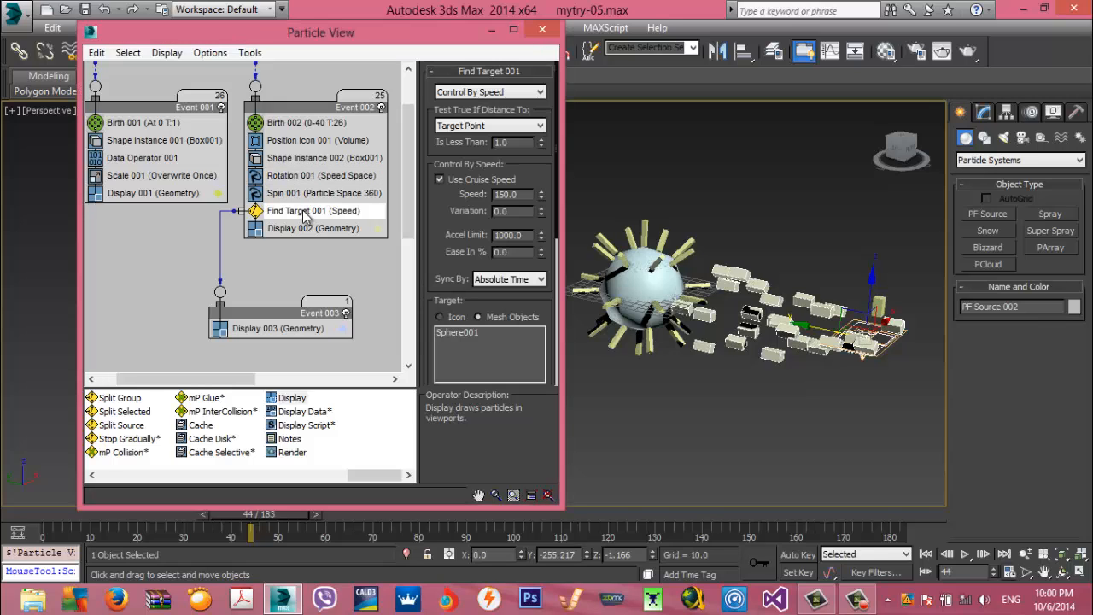
{"action": "scroll", "coordinate": [464, 264], "scroll_direction": "down", "scroll_amount": 5}
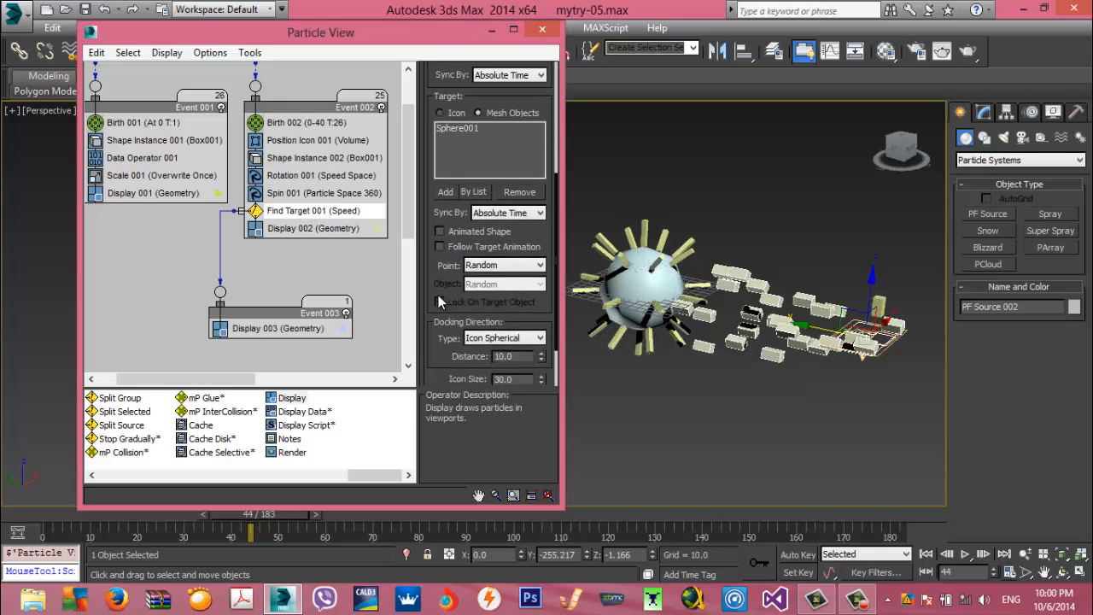
{"action": "left_click", "coordinate": [490, 267]}
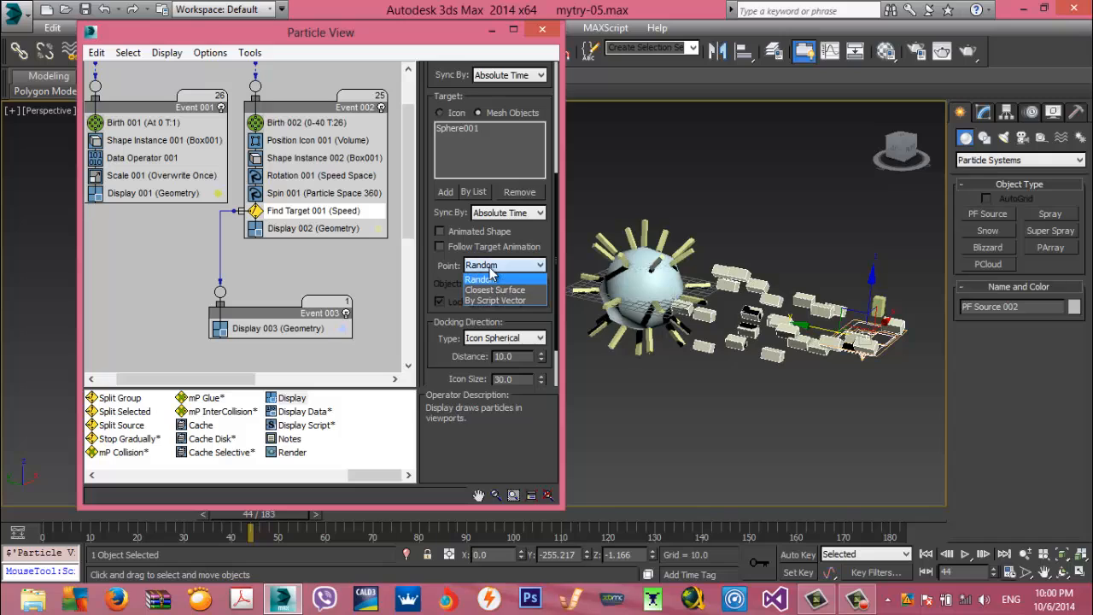
{"action": "left_click", "coordinate": [496, 301]}
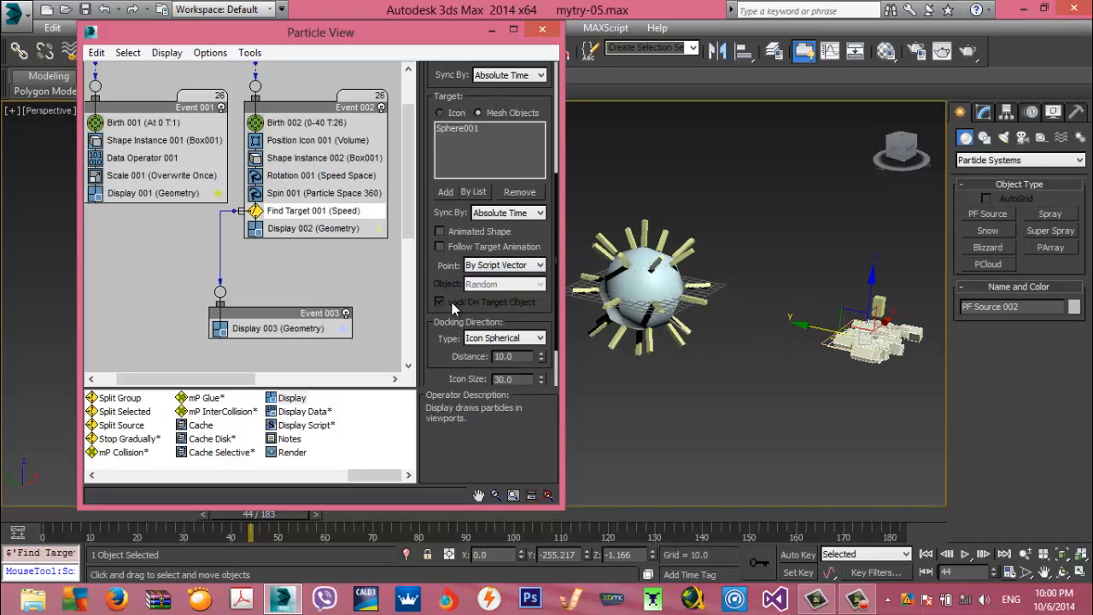
{"action": "scroll", "coordinate": [439, 292], "scroll_direction": "up", "scroll_amount": 2}
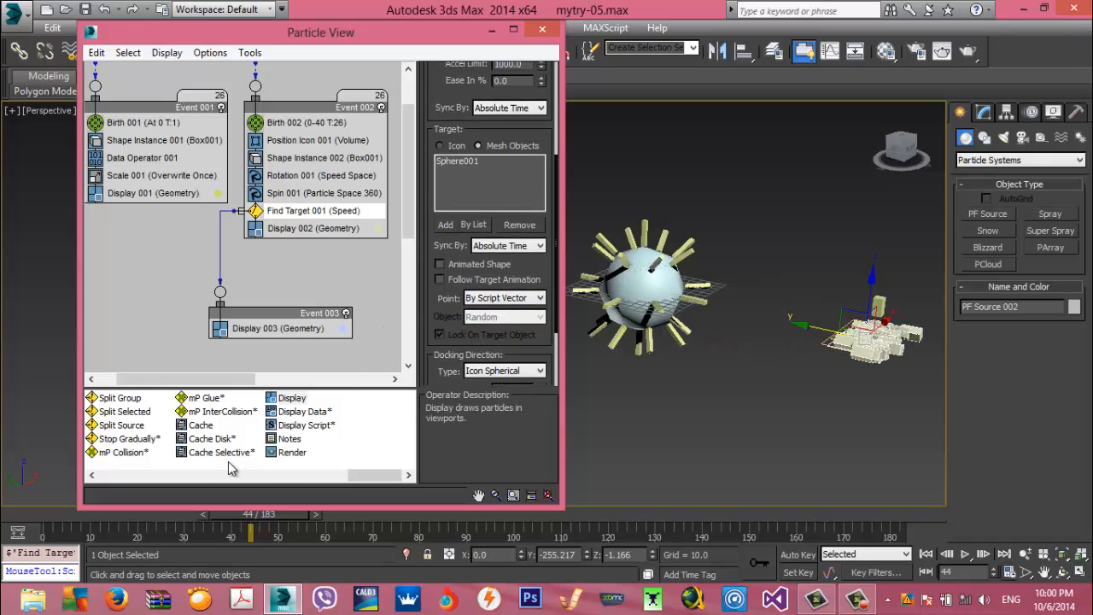
Insert a Data Operator directly above Find Target 001 in Event 002 and enable its Auto Update
{"action": "left_click_drag", "start_coordinate": [365, 476], "coordinate": [305, 213]}
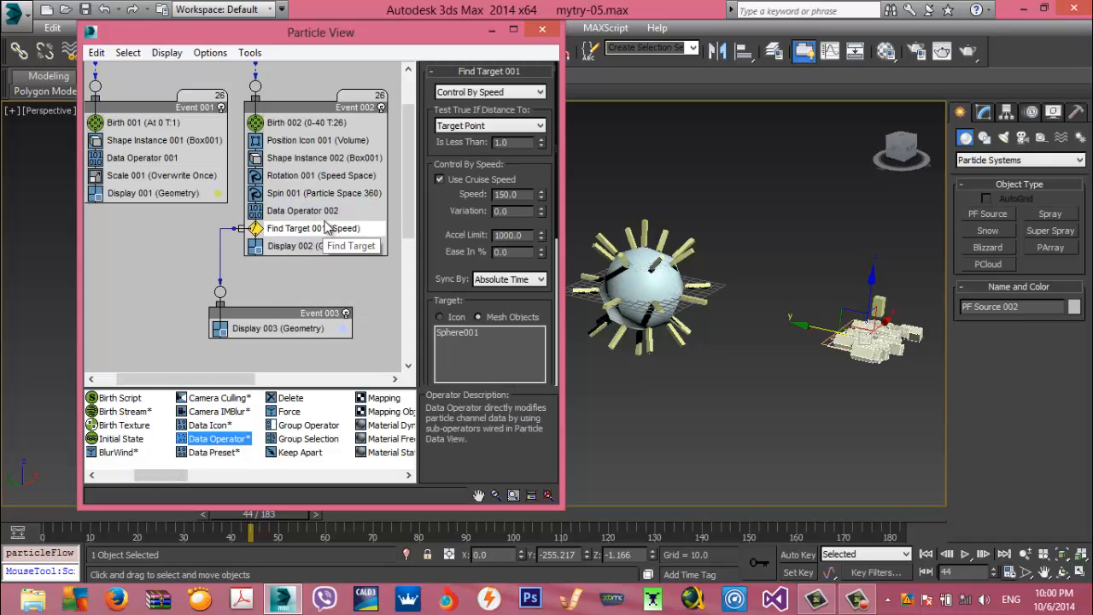
{"action": "left_click", "coordinate": [304, 211]}
{"action": "left_click", "coordinate": [435, 109]}
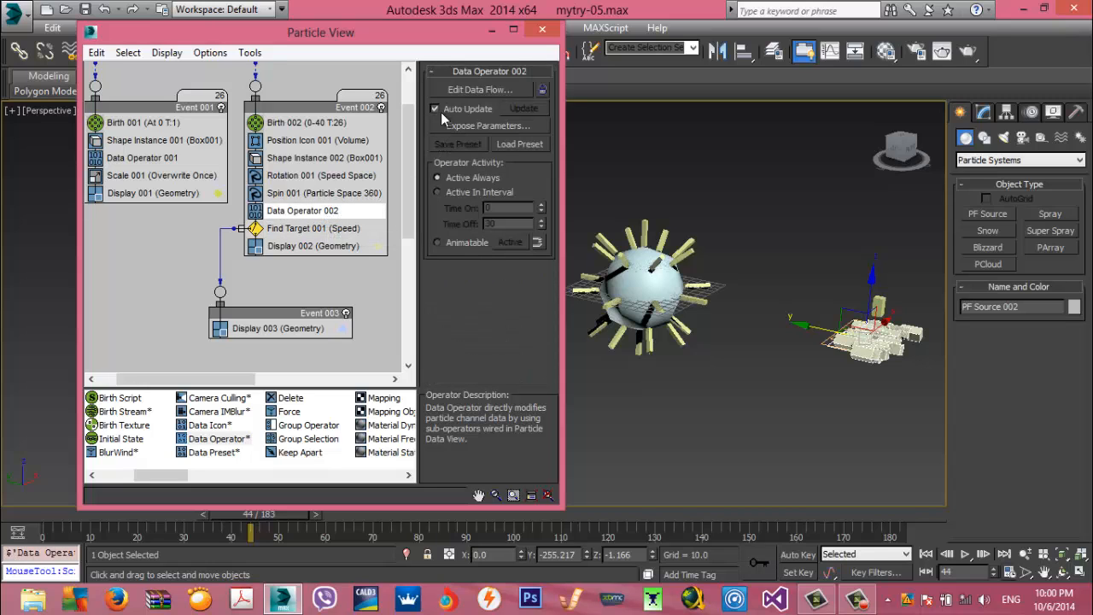
In the data flow of Data Operator 002, add an Input Custom that reads the output vector channel of Data Operator 001
{"action": "left_click", "coordinate": [478, 90]}
{"action": "left_click_drag", "start_coordinate": [470, 100], "coordinate": [322, 73]}
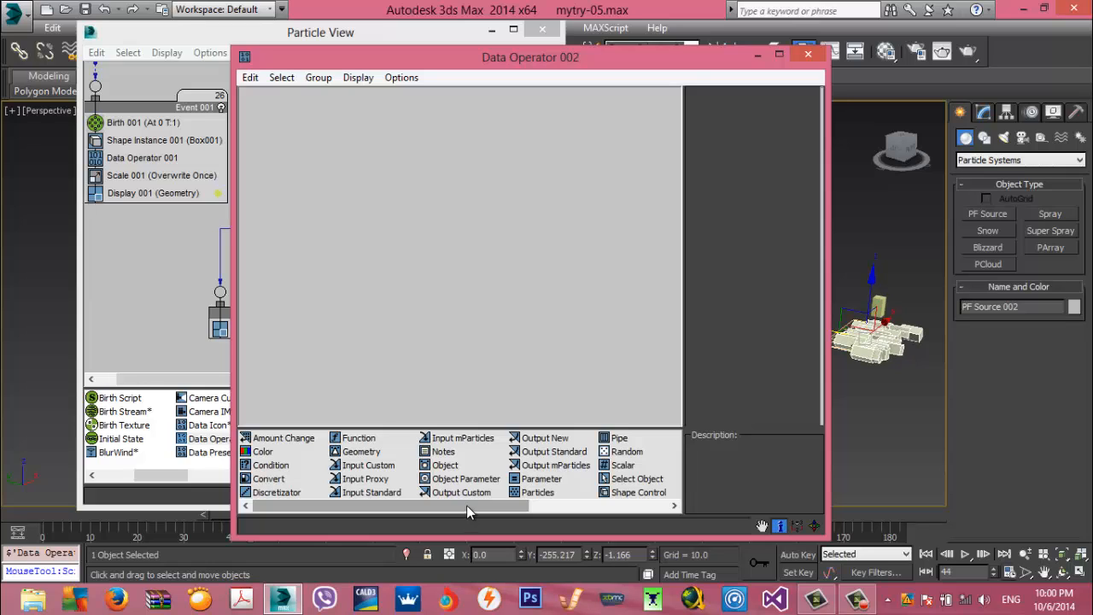
{"action": "left_click_drag", "start_coordinate": [369, 466], "coordinate": [395, 217]}
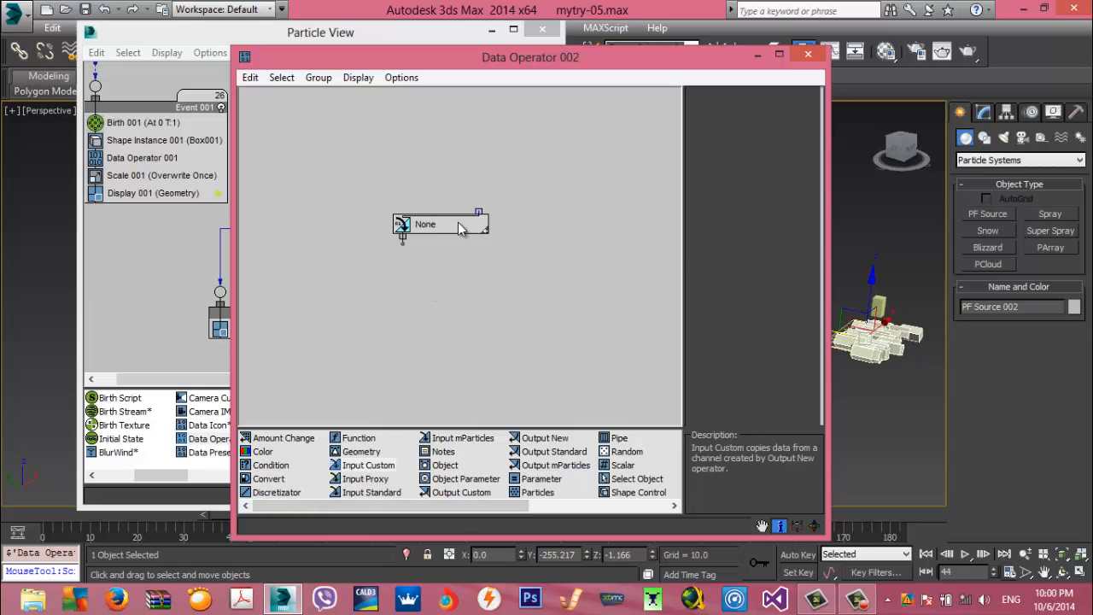
{"action": "left_click", "coordinate": [769, 142]}
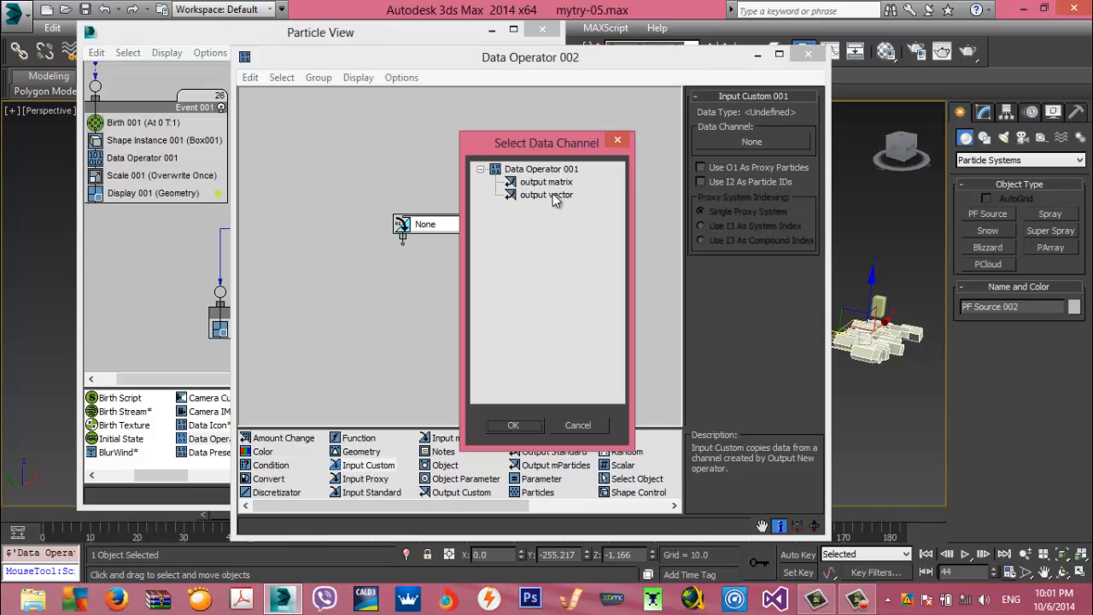
{"action": "double_click", "coordinate": [544, 195]}
{"action": "left_click_drag", "start_coordinate": [425, 204], "coordinate": [400, 196]}
{"action": "left_click", "coordinate": [402, 206]}
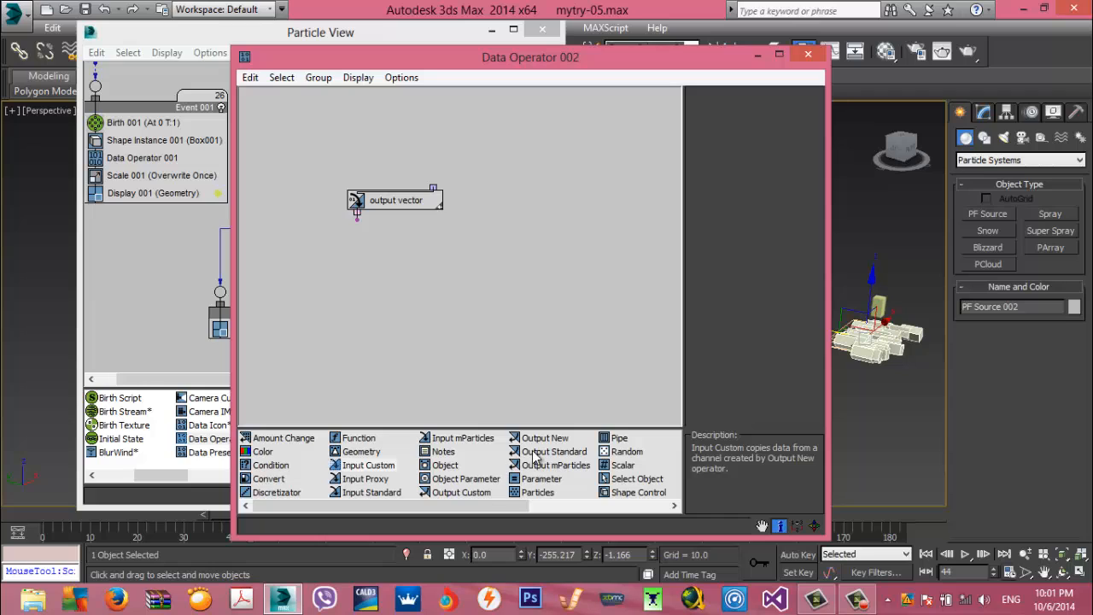
Add an Output Standard set to Script Vector and wire the output vector node into its vector input
{"action": "left_click_drag", "start_coordinate": [534, 453], "coordinate": [441, 340]}
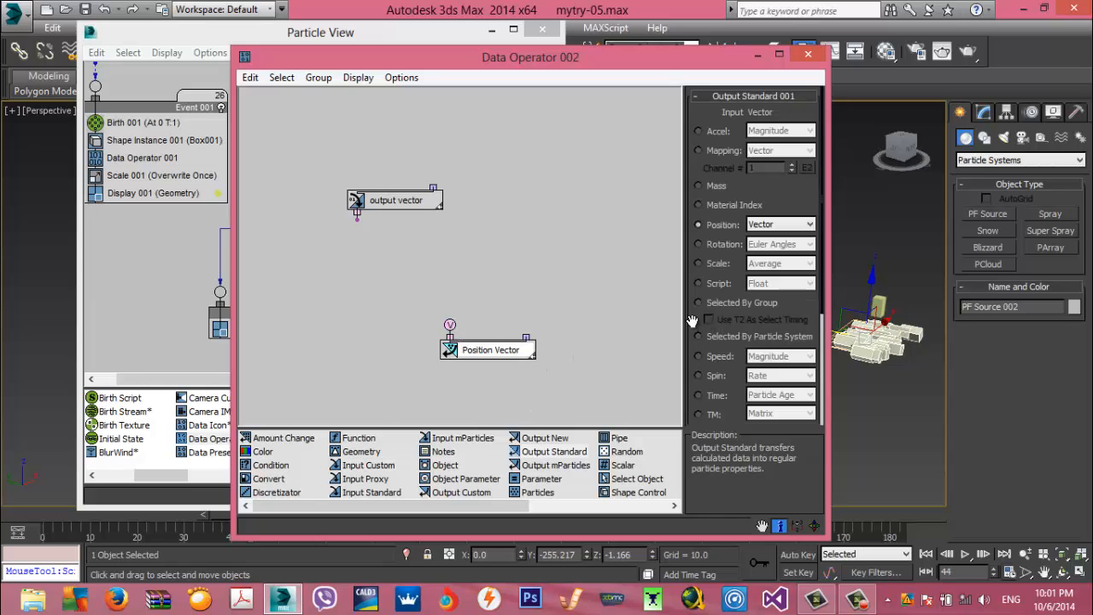
{"action": "left_click_drag", "start_coordinate": [704, 325], "coordinate": [701, 262]}
{"action": "left_click", "coordinate": [699, 227]}
{"action": "left_click", "coordinate": [781, 227]}
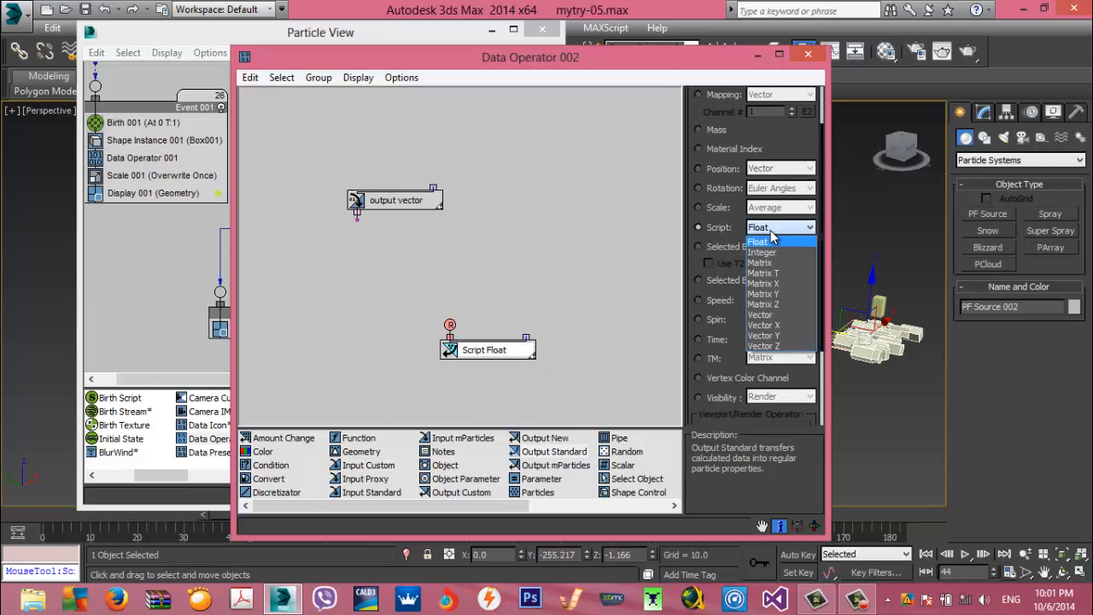
{"action": "left_click", "coordinate": [773, 317]}
{"action": "left_click_drag", "start_coordinate": [451, 326], "coordinate": [357, 213]}
Add an Input Standard set to New In Event and wire it to the filter input of the Script Vector node
{"action": "left_click_drag", "start_coordinate": [431, 509], "coordinate": [490, 505]}
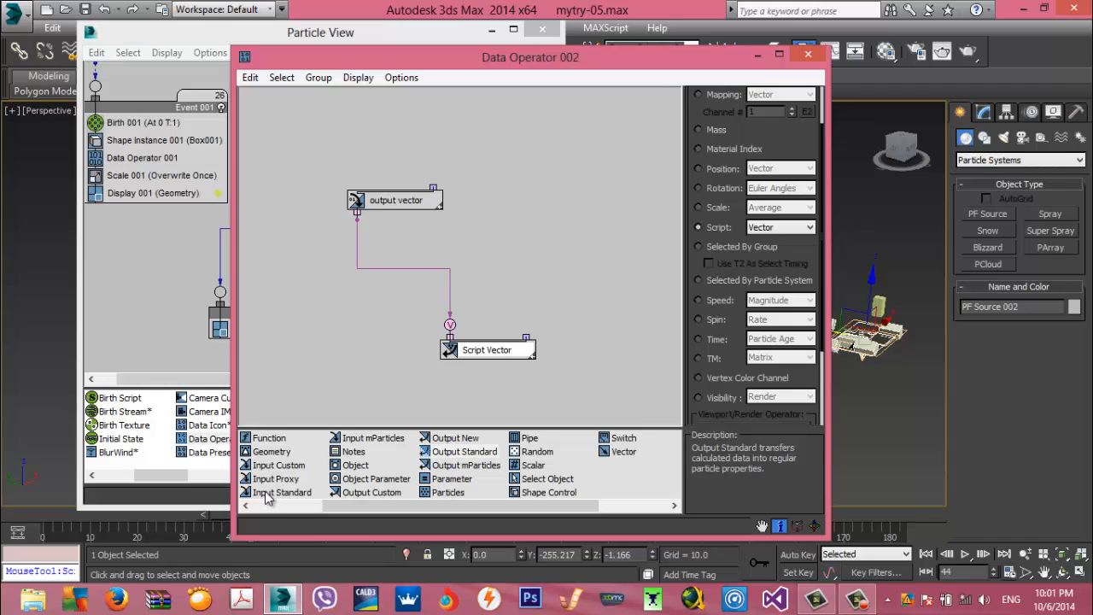
{"action": "left_click_drag", "start_coordinate": [270, 500], "coordinate": [528, 223]}
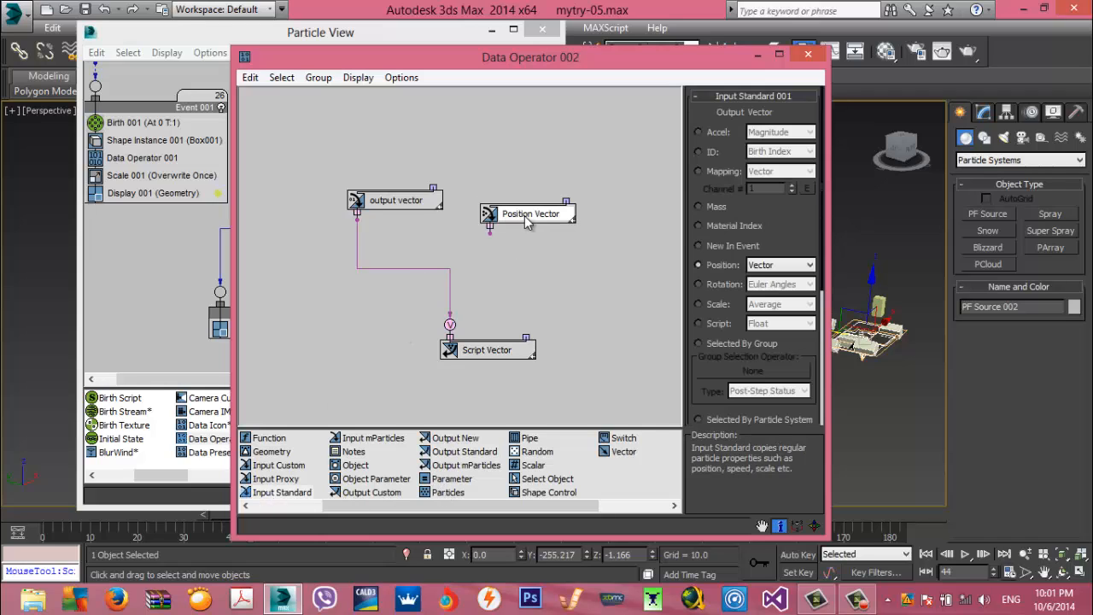
{"action": "left_click", "coordinate": [699, 246]}
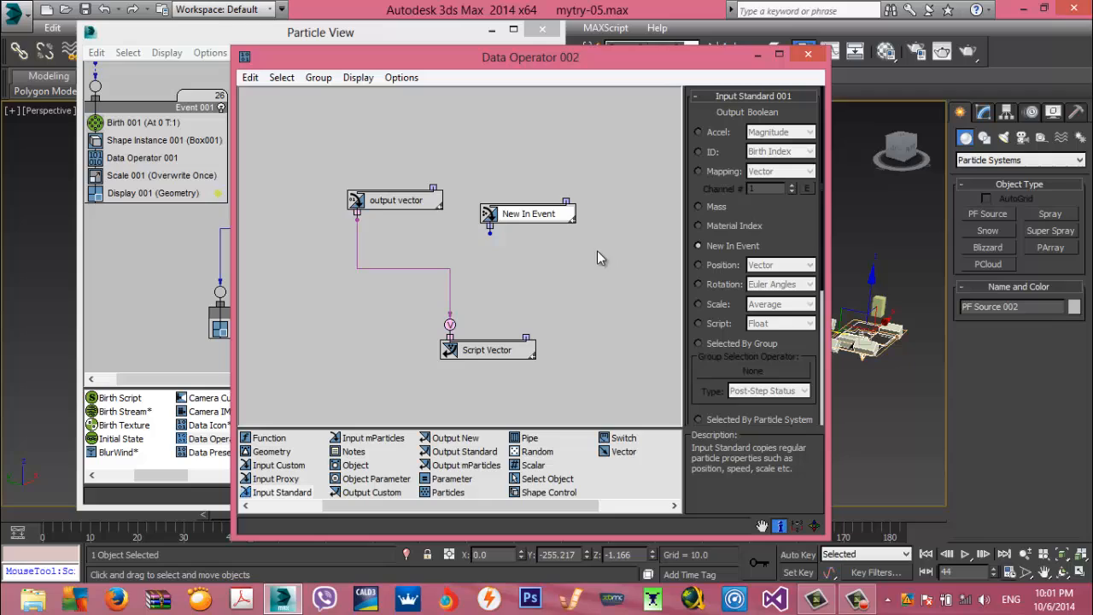
{"action": "left_click", "coordinate": [497, 253]}
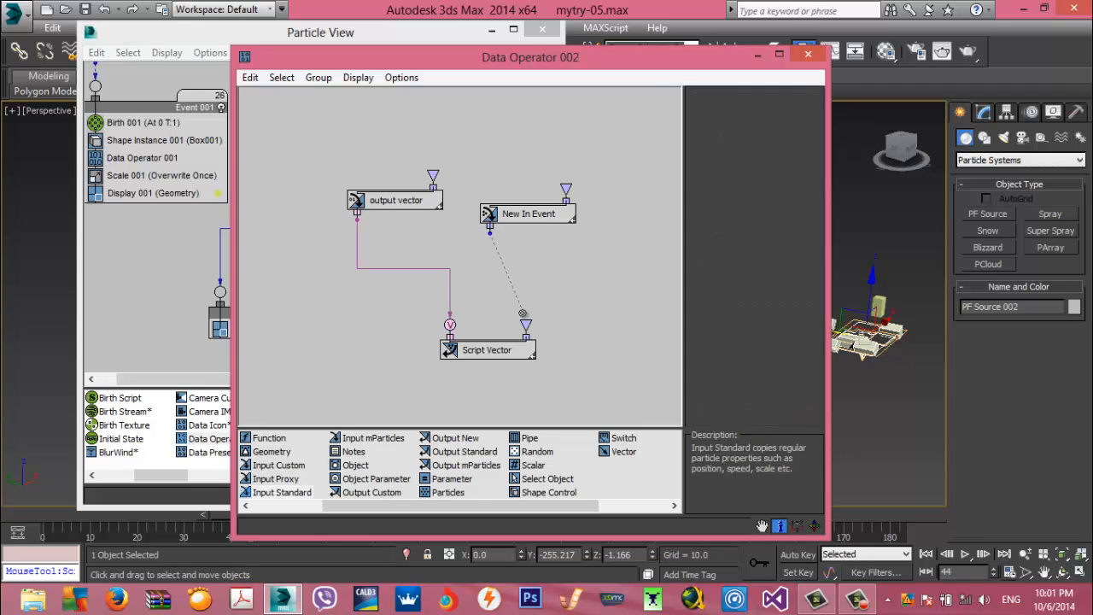
{"action": "left_click_drag", "start_coordinate": [523, 314], "coordinate": [524, 326]}
{"action": "left_click_drag", "start_coordinate": [489, 233], "coordinate": [526, 326]}
Move the Data Operator 002 window aside and open the data flow of Data Operator 001 in Event 001 for examination
{"action": "left_click_drag", "start_coordinate": [524, 67], "coordinate": [338, 51]}
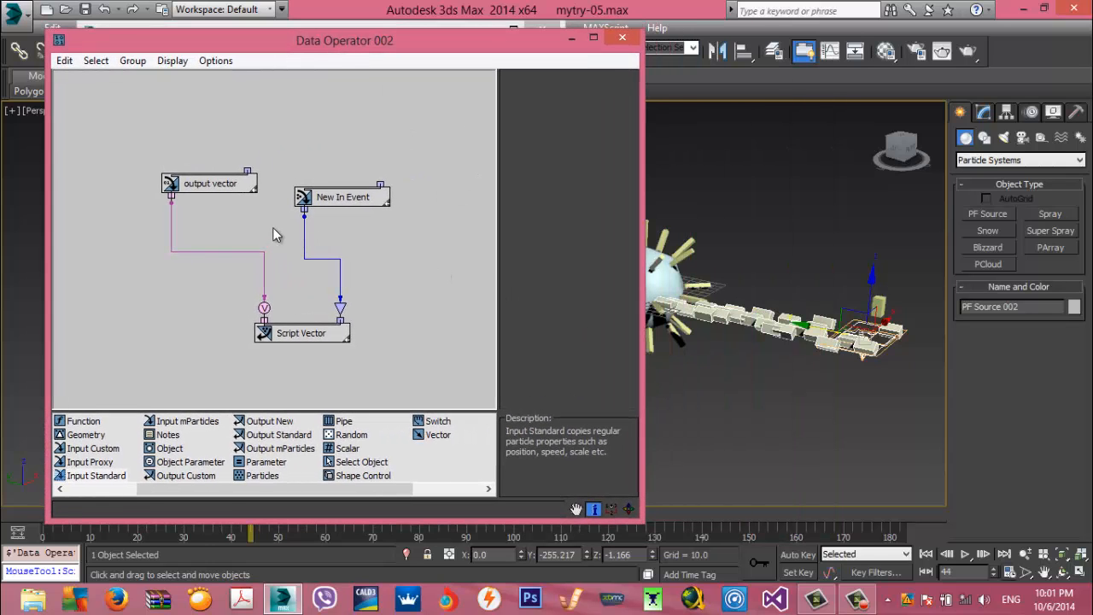
{"action": "left_click_drag", "start_coordinate": [119, 484], "coordinate": [263, 527]}
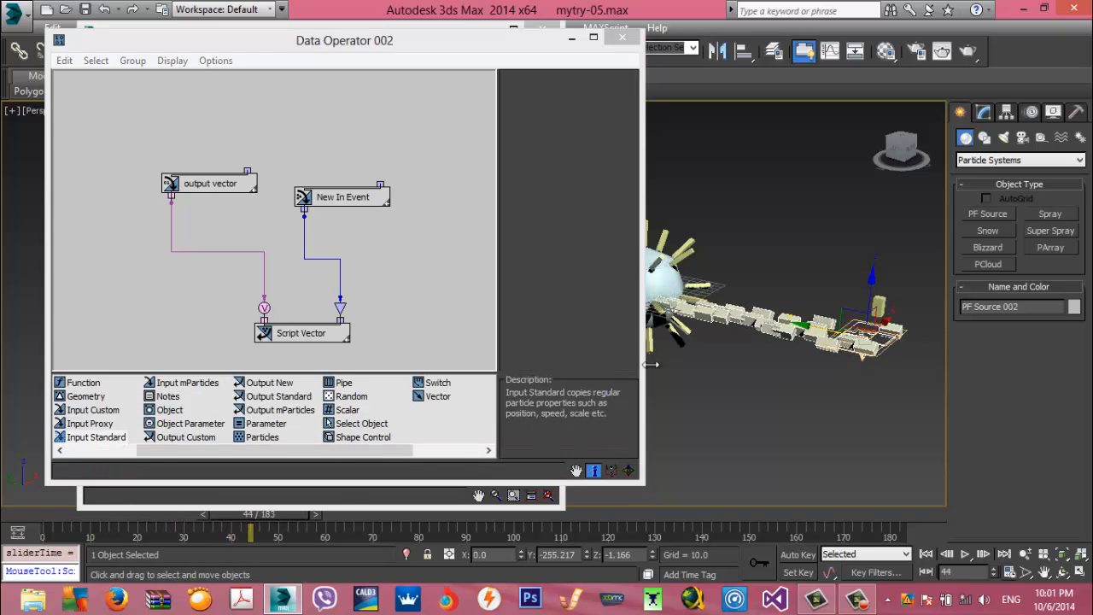
{"action": "left_click_drag", "start_coordinate": [483, 40], "coordinate": [884, 63]}
{"action": "left_click", "coordinate": [328, 169]}
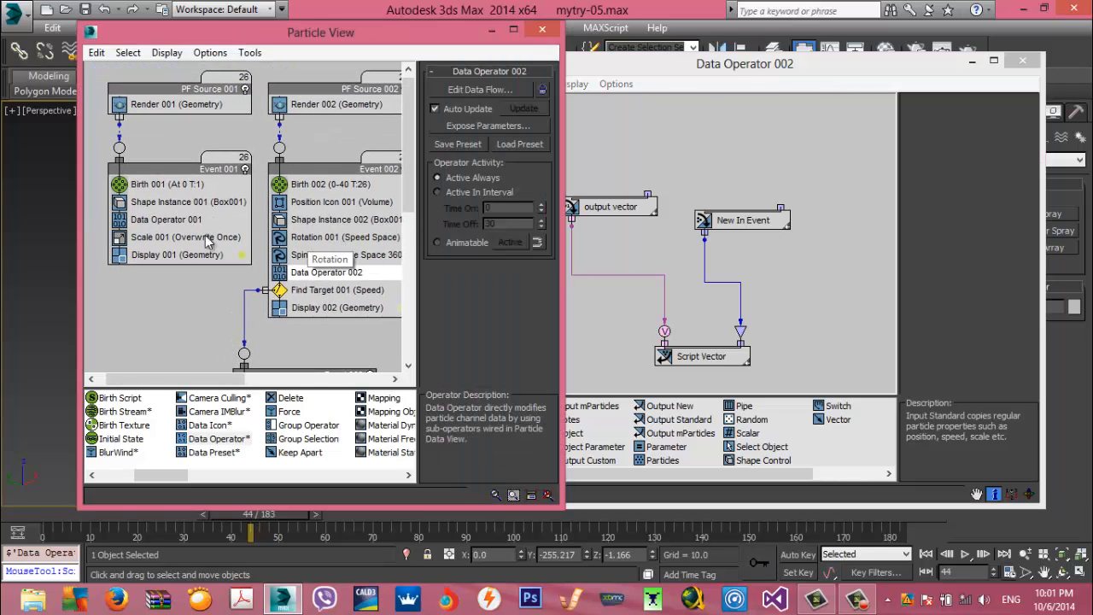
{"action": "left_click", "coordinate": [152, 220]}
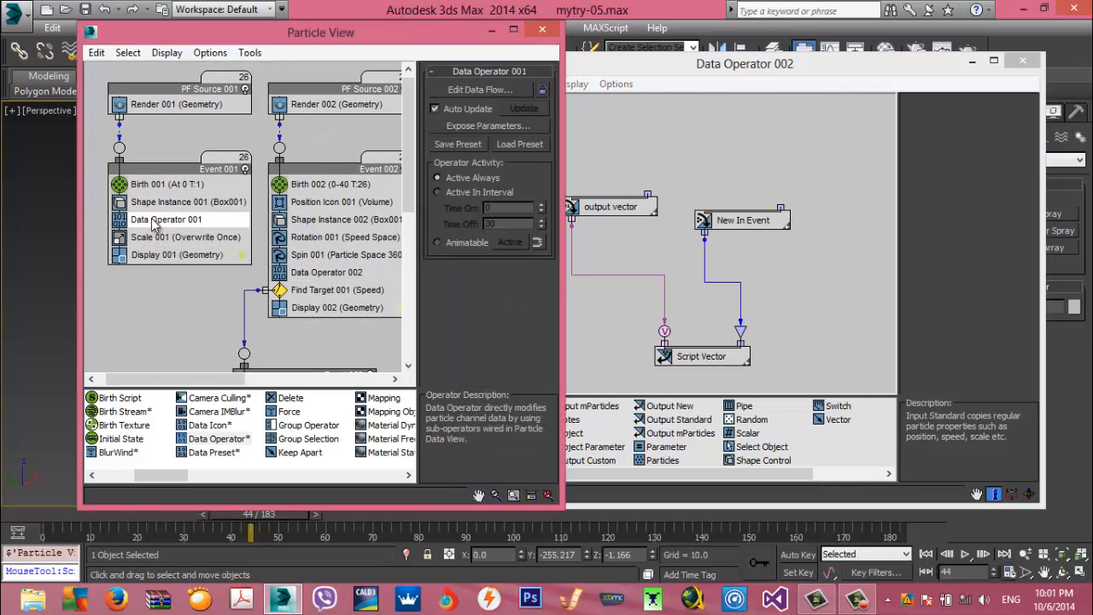
{"action": "left_click", "coordinate": [492, 94]}
{"action": "scroll", "coordinate": [290, 252], "scroll_direction": "down", "scroll_amount": 3}
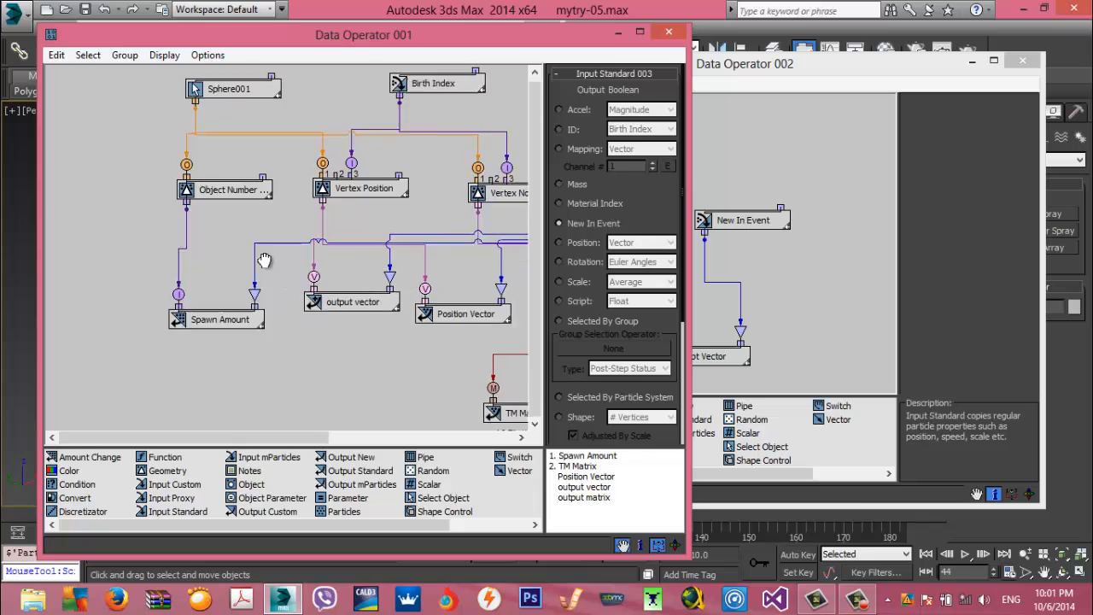
Examine the output vector node in Data Operator 001, close that data flow, and return to the data flow of Data Operator 002
{"action": "left_click", "coordinate": [306, 268]}
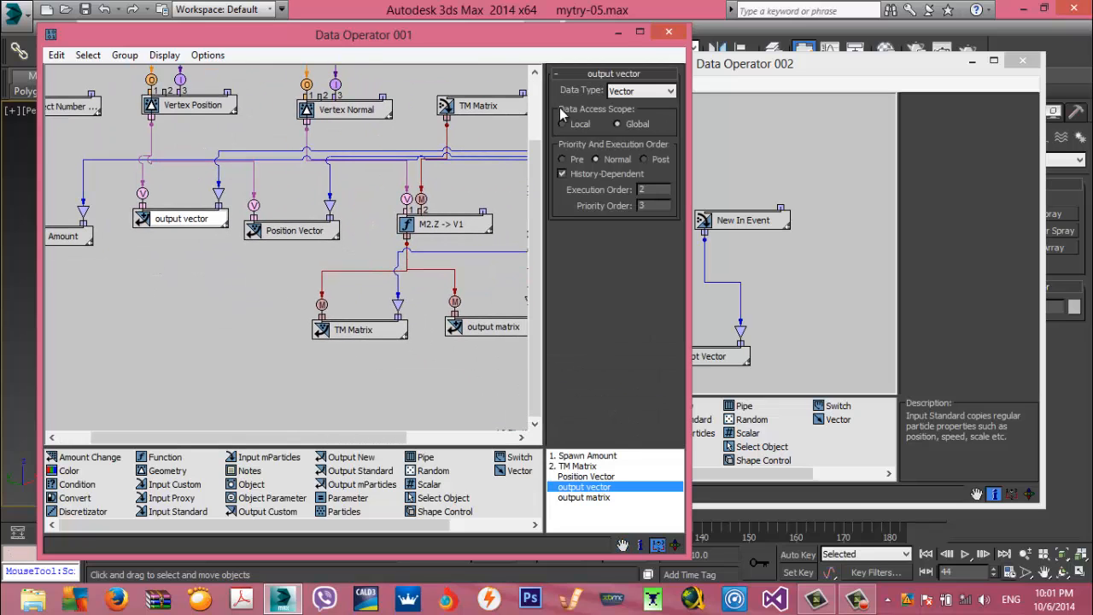
{"action": "left_click", "coordinate": [669, 34]}
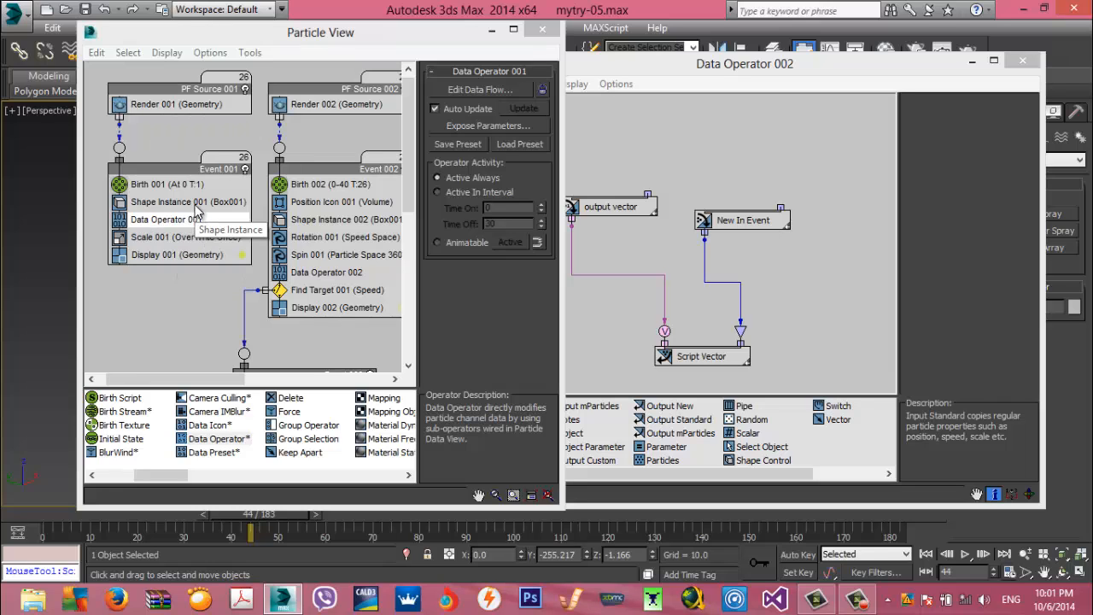
{"action": "middle_click_drag", "start_coordinate": [225, 235], "coordinate": [202, 228]}
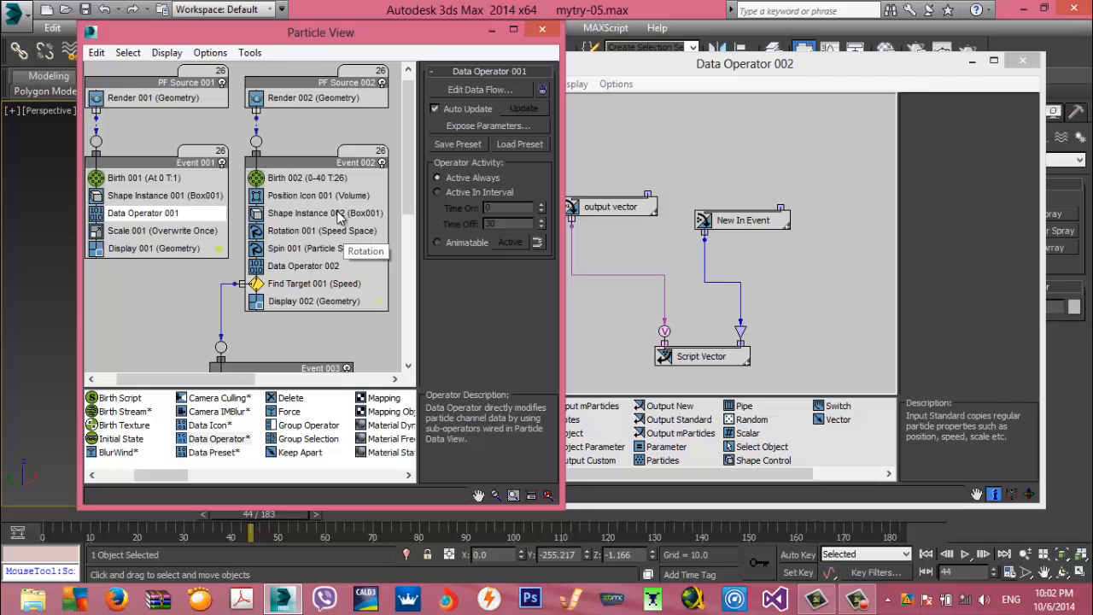
{"action": "left_click", "coordinate": [658, 151]}
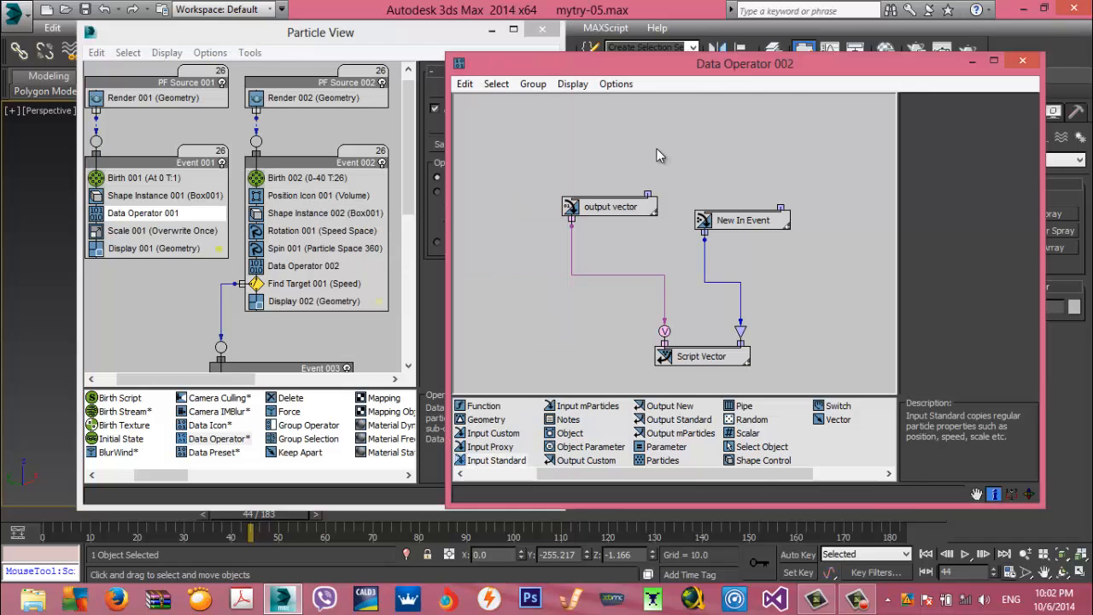
Add a Select Object node above the output vector node, with type PFlow Systems and PF Source 001 as its single system
{"action": "left_click", "coordinate": [624, 207]}
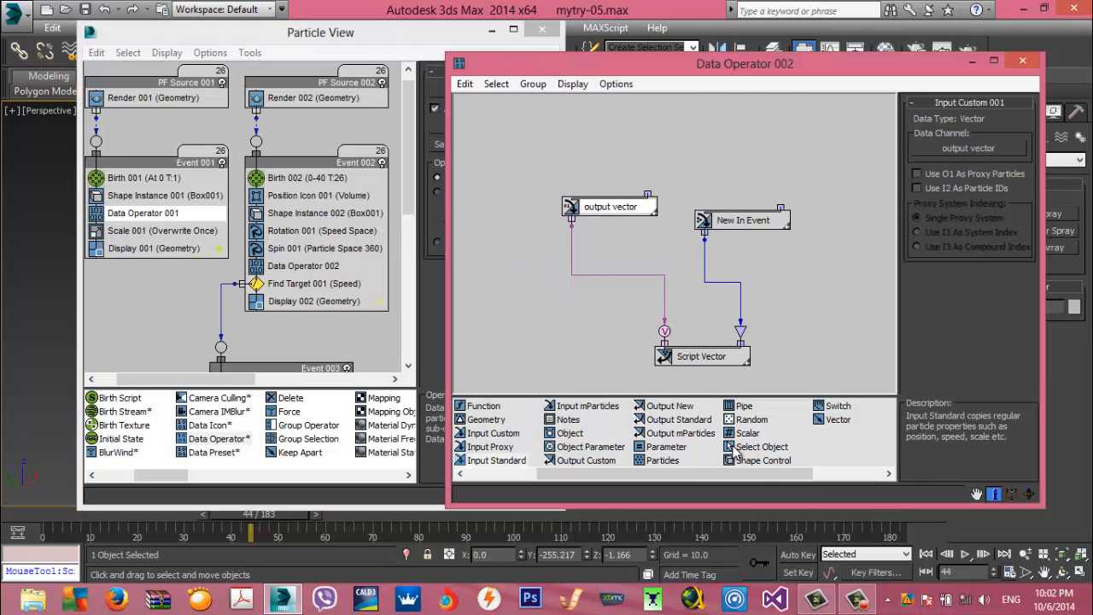
{"action": "left_click_drag", "start_coordinate": [741, 446], "coordinate": [568, 131]}
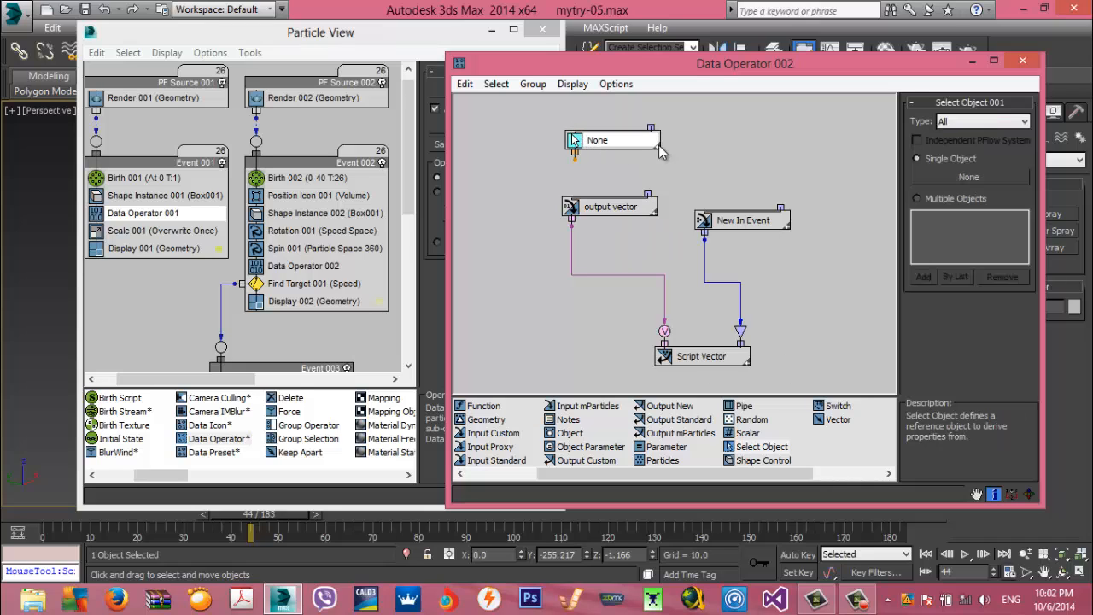
{"action": "left_click", "coordinate": [982, 121]}
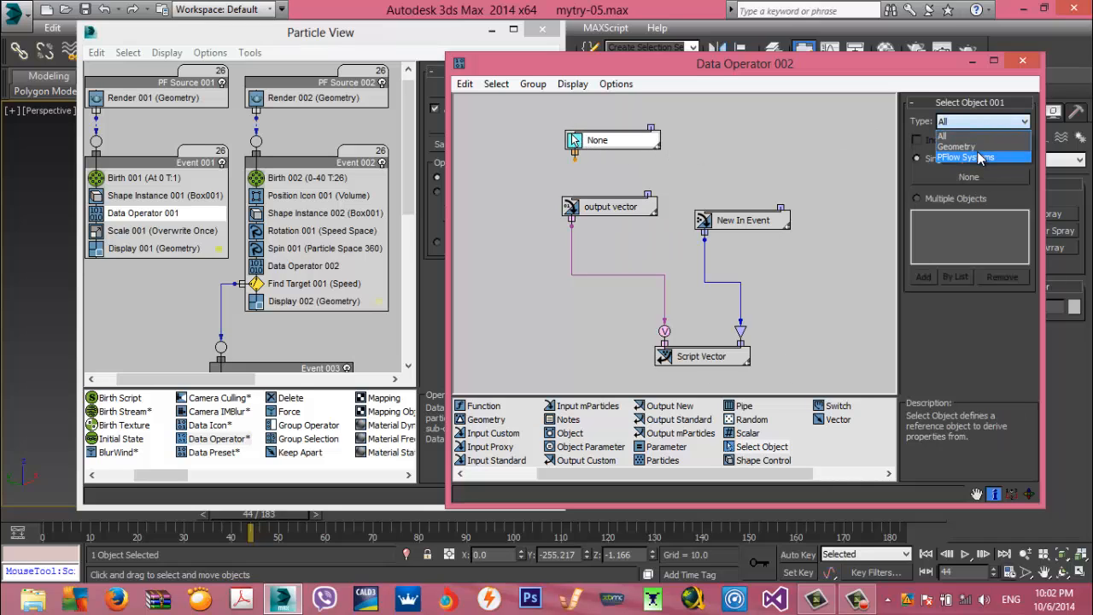
{"action": "left_click", "coordinate": [982, 154]}
{"action": "left_click", "coordinate": [976, 177]}
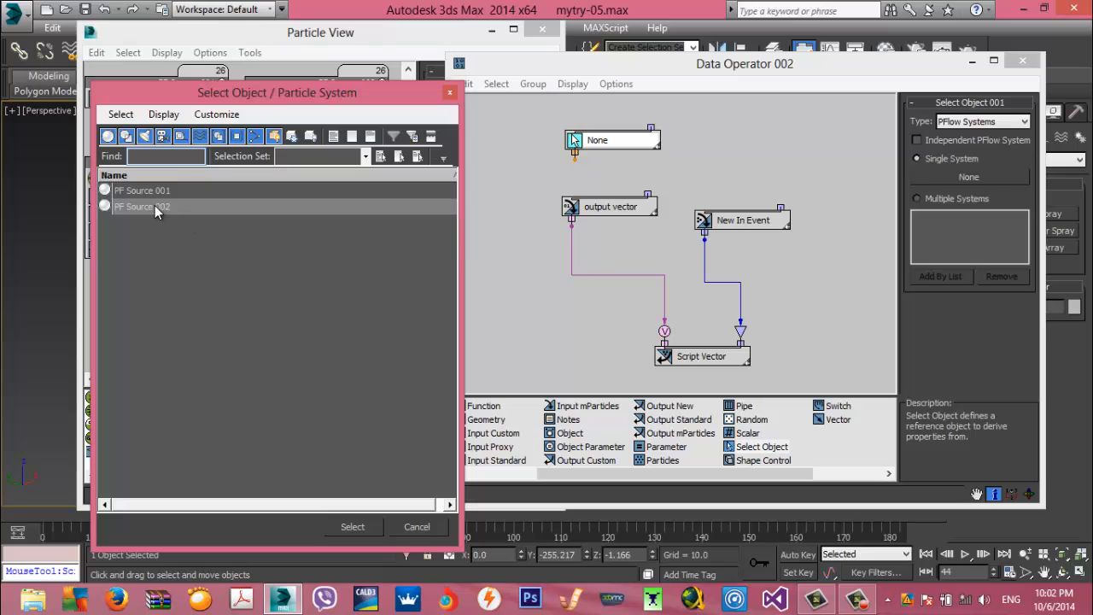
{"action": "left_click", "coordinate": [148, 191]}
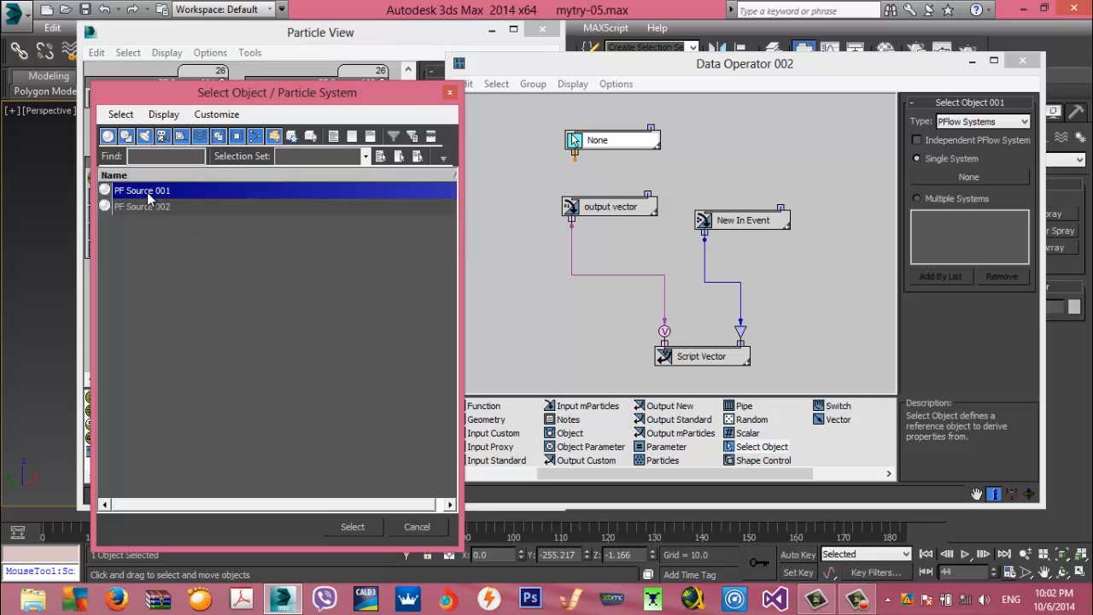
{"action": "double_click", "coordinate": [149, 193]}
Enable Use O1 As Proxy Particles on the output vector node, wire PF Source 001 into it, and close the data flow
{"action": "left_click", "coordinate": [608, 212]}
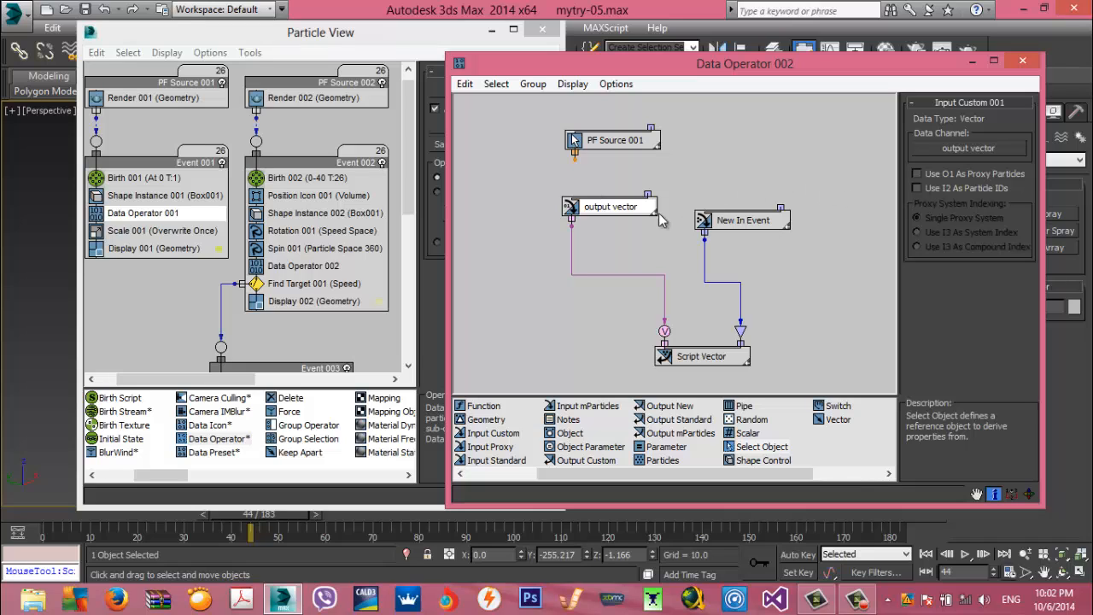
{"action": "left_click_drag", "start_coordinate": [658, 214], "coordinate": [627, 239]}
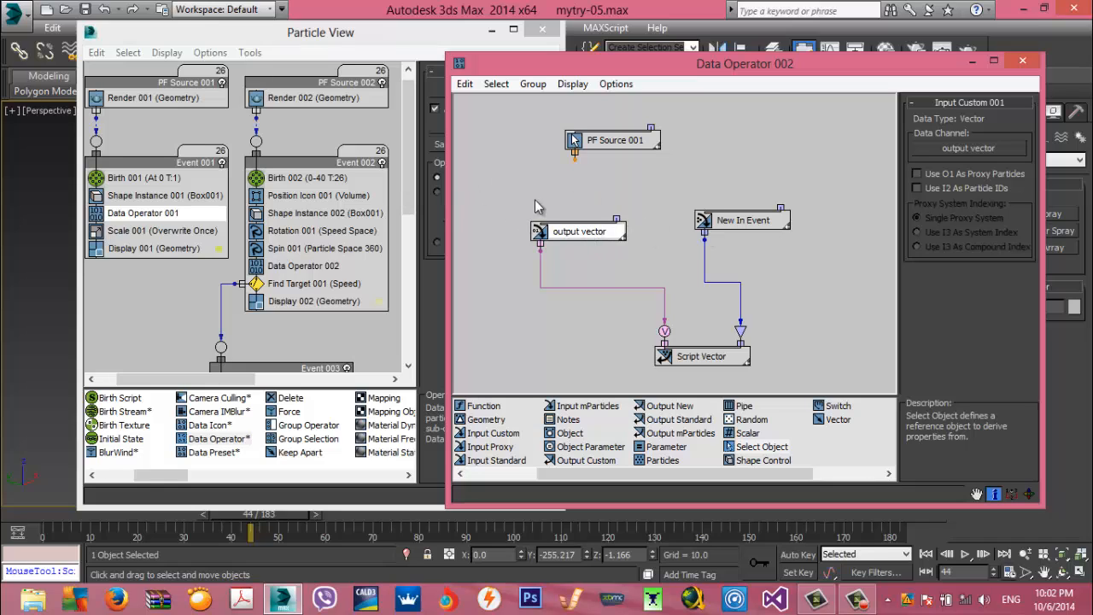
{"action": "left_click", "coordinate": [919, 174]}
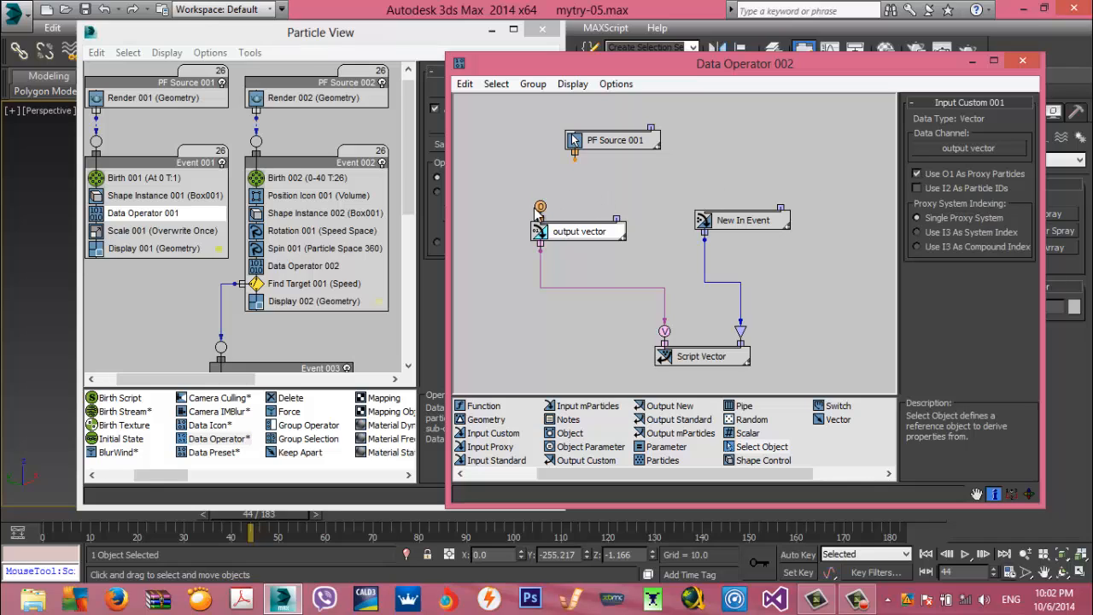
{"action": "left_click_drag", "start_coordinate": [575, 163], "coordinate": [576, 168]}
{"action": "left_click", "coordinate": [1023, 65]}
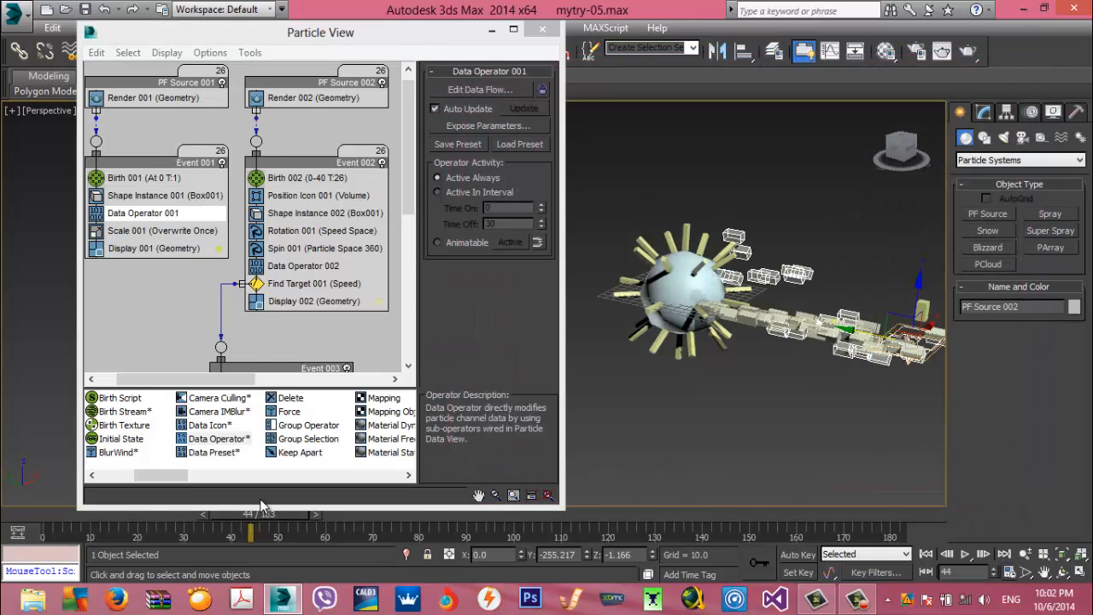
Shorten Particle View, advance the animation to frame 56, and insert a Go To Rotation test above Display 003 in Event 003
{"action": "left_click_drag", "start_coordinate": [212, 504], "coordinate": [221, 481]}
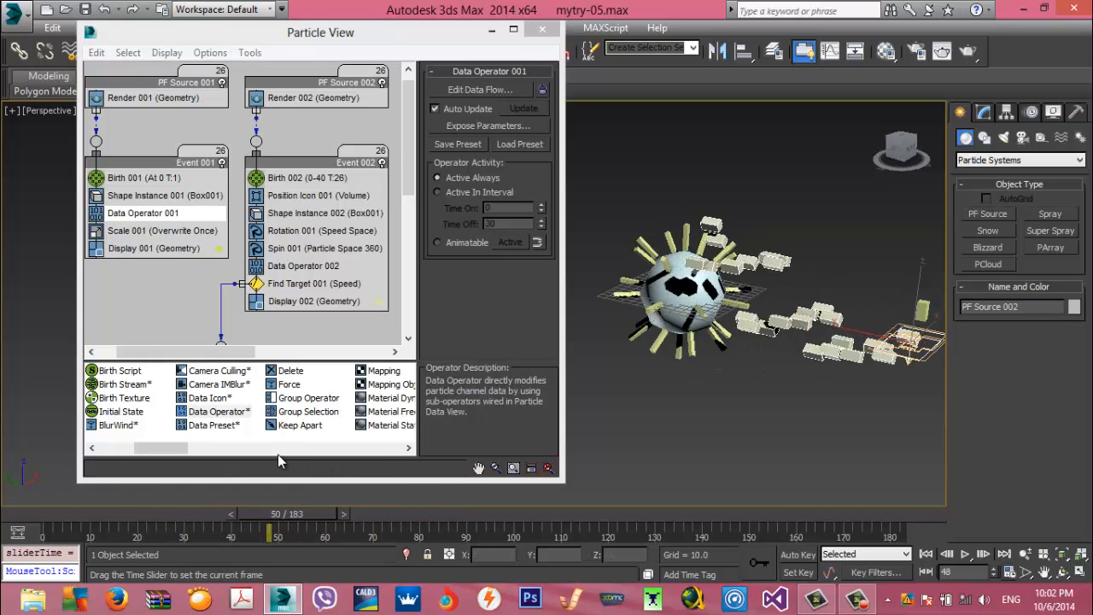
{"action": "middle_click_drag", "start_coordinate": [345, 247], "coordinate": [300, 158]}
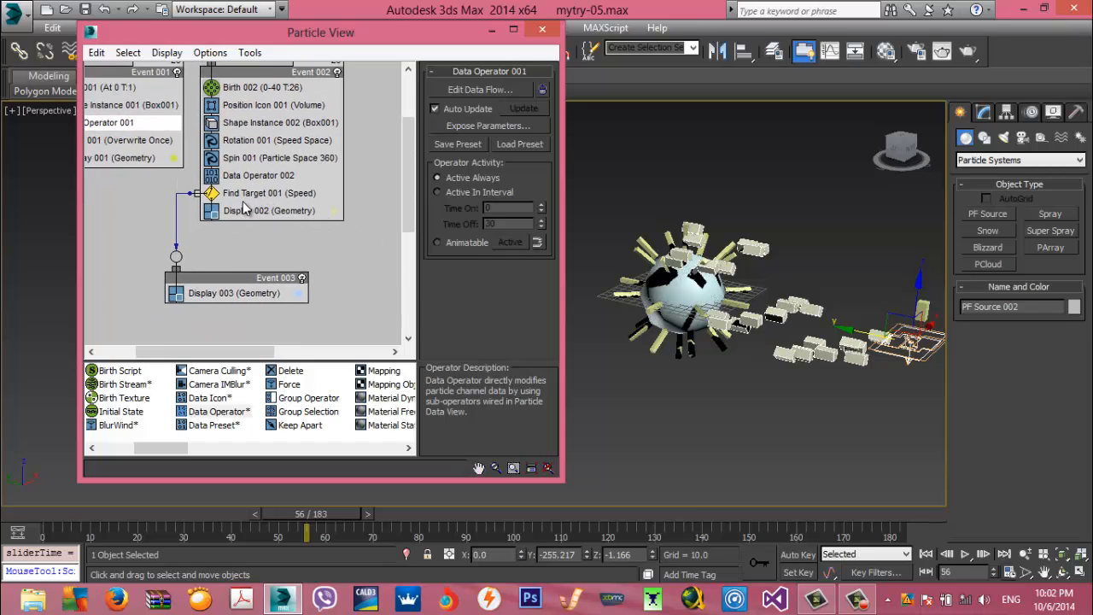
{"action": "left_click_drag", "start_coordinate": [167, 453], "coordinate": [311, 455]}
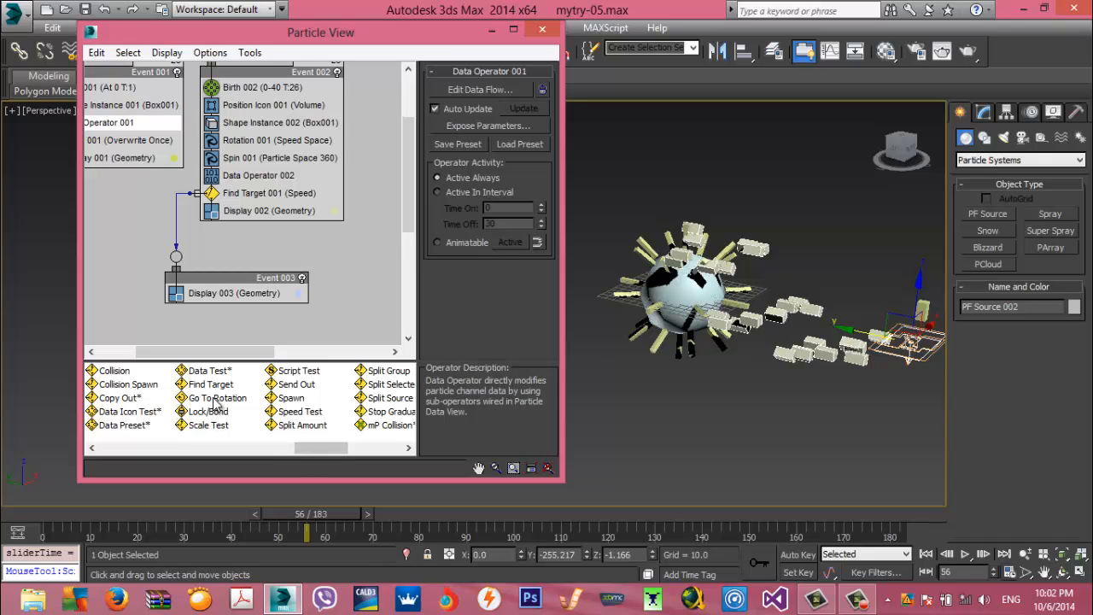
{"action": "left_click_drag", "start_coordinate": [218, 399], "coordinate": [212, 293]}
{"action": "left_click", "coordinate": [216, 293]}
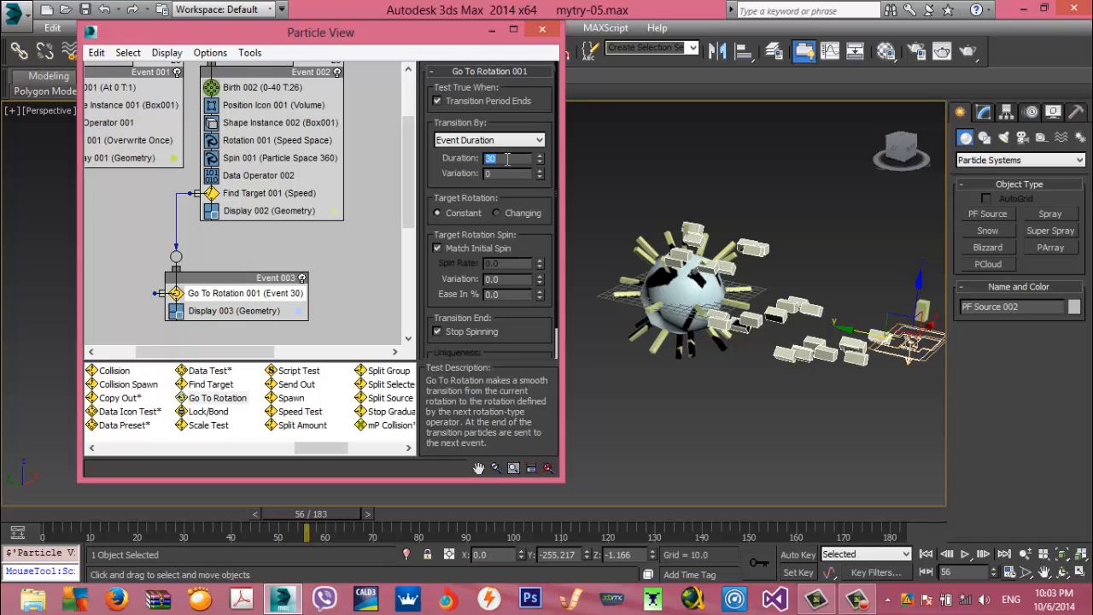
Set the Go To Rotation duration to 55 and turn off Match Initial Spin
{"action": "type", "text": "55"}
{"action": "key", "text": "Return"}
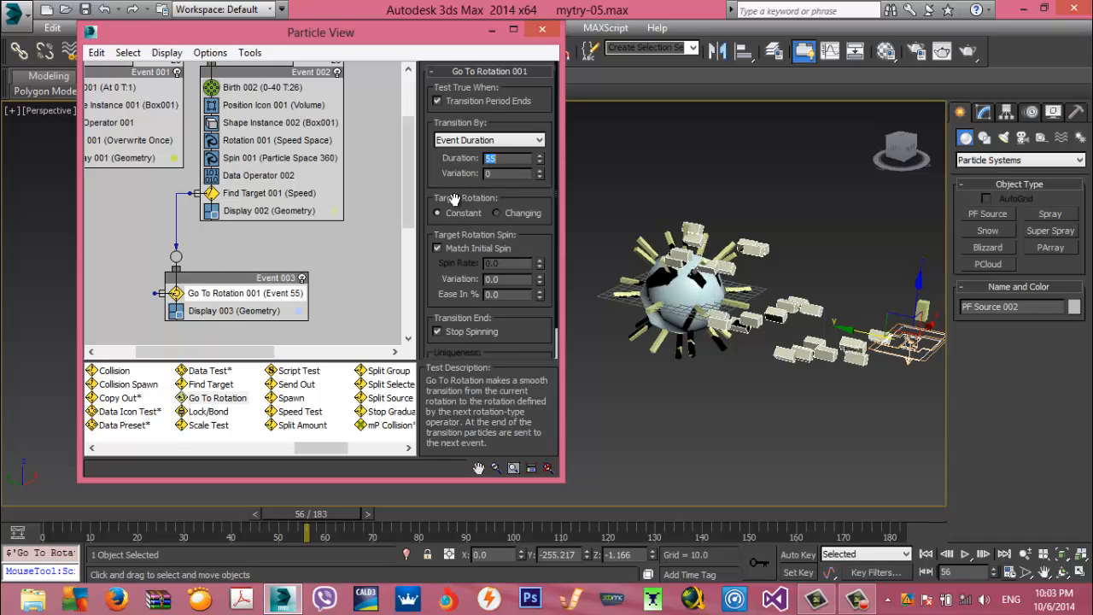
{"action": "left_click", "coordinate": [438, 248]}
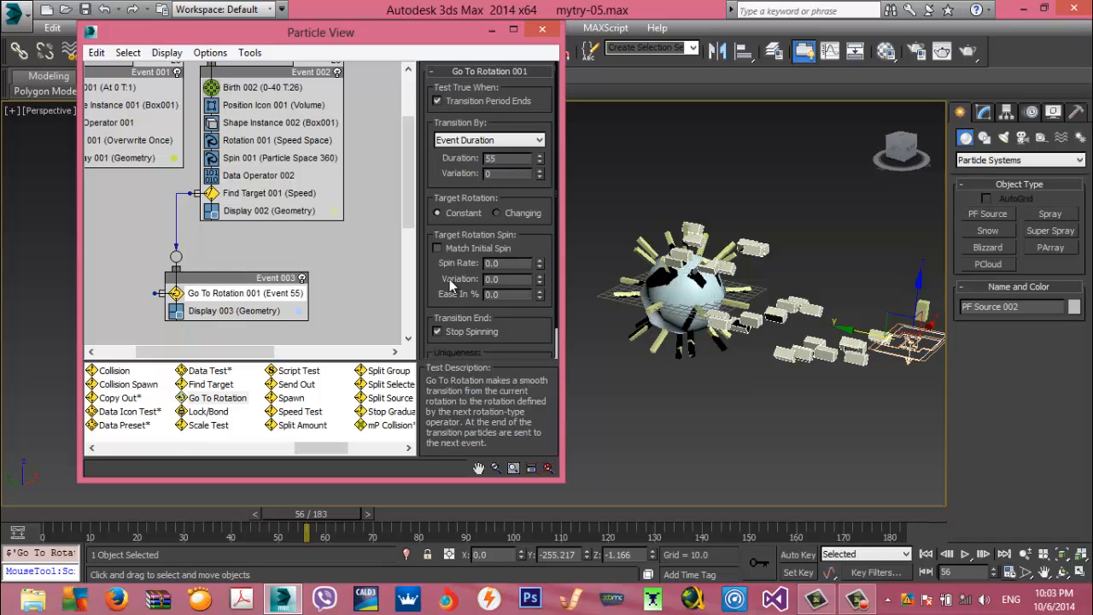
{"action": "left_click_drag", "start_coordinate": [434, 280], "coordinate": [434, 246]}
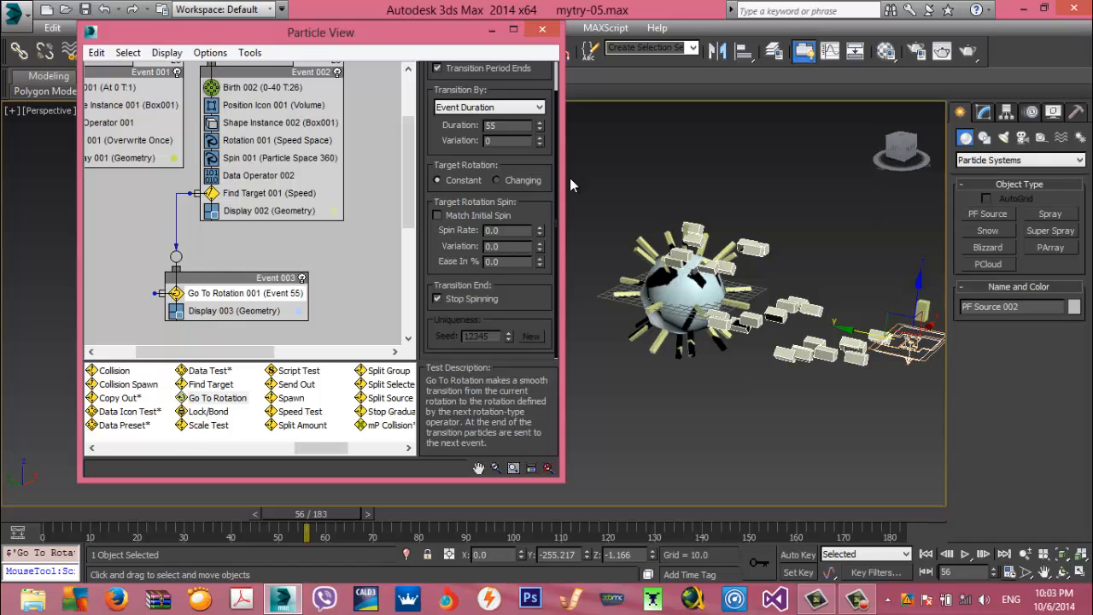
{"action": "middle_click_drag", "start_coordinate": [237, 271], "coordinate": [238, 205]}
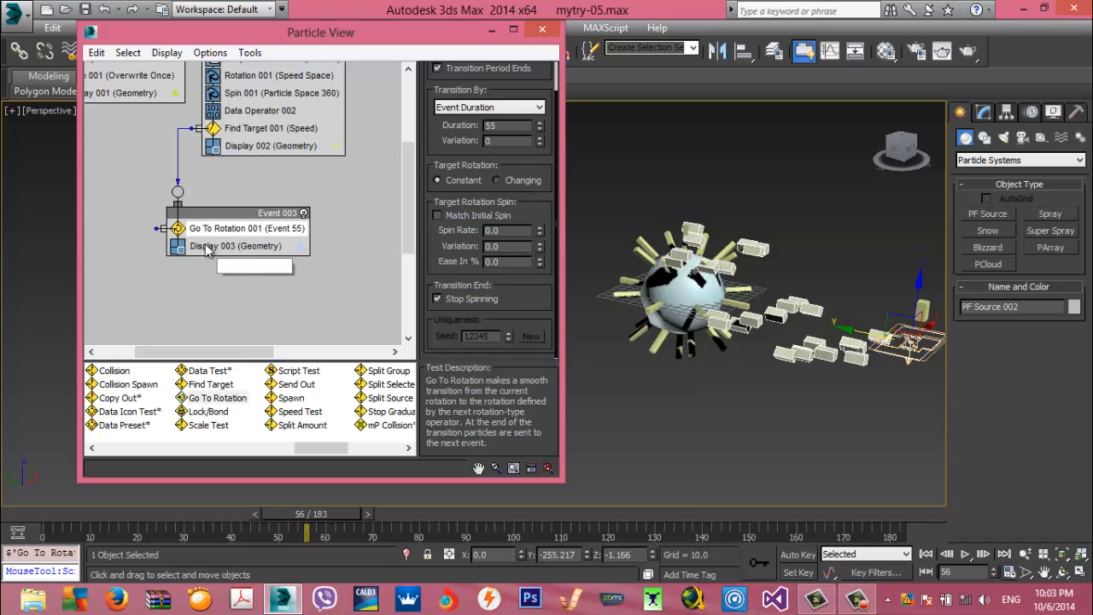
{"action": "left_click_drag", "start_coordinate": [213, 226], "coordinate": [205, 220]}
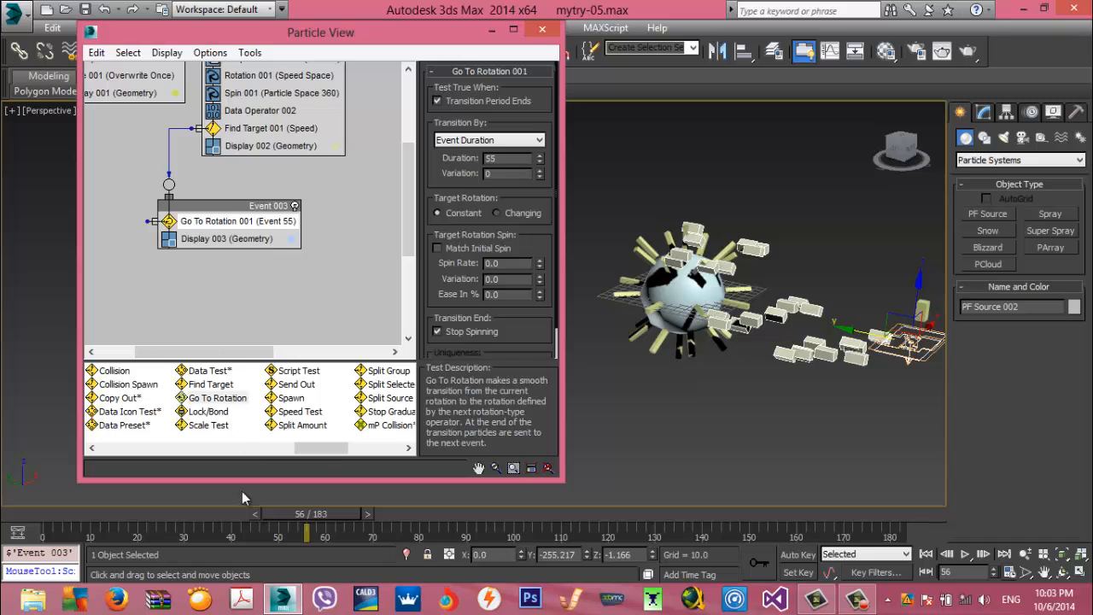
Insert a Data Operator below Go To Rotation 001 in Event 003 and open its data flow
{"action": "left_click_drag", "start_coordinate": [309, 448], "coordinate": [151, 444]}
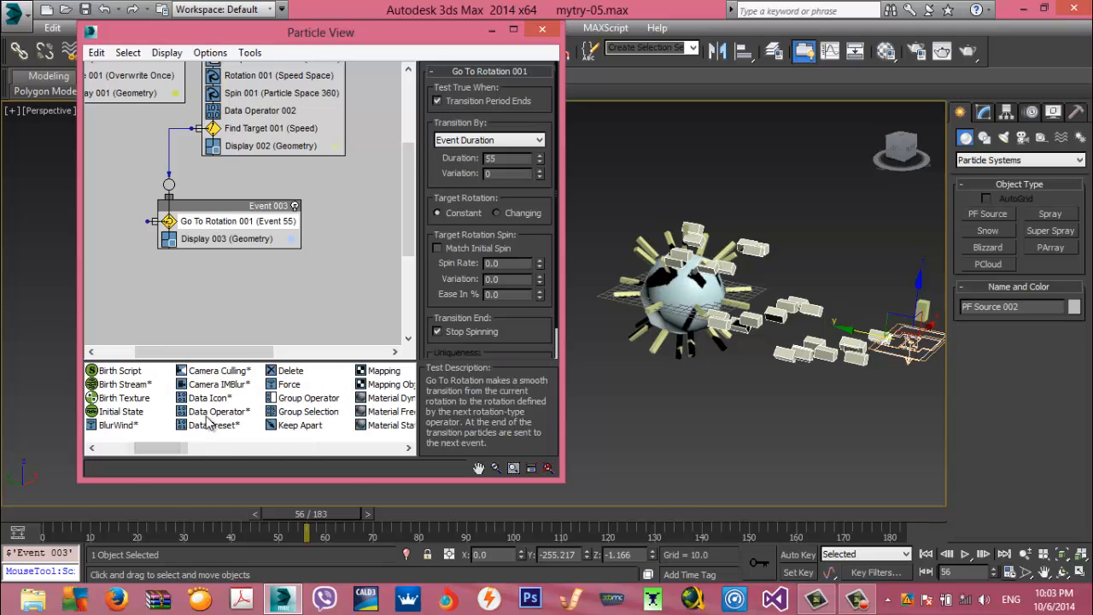
{"action": "left_click_drag", "start_coordinate": [216, 411], "coordinate": [210, 241]}
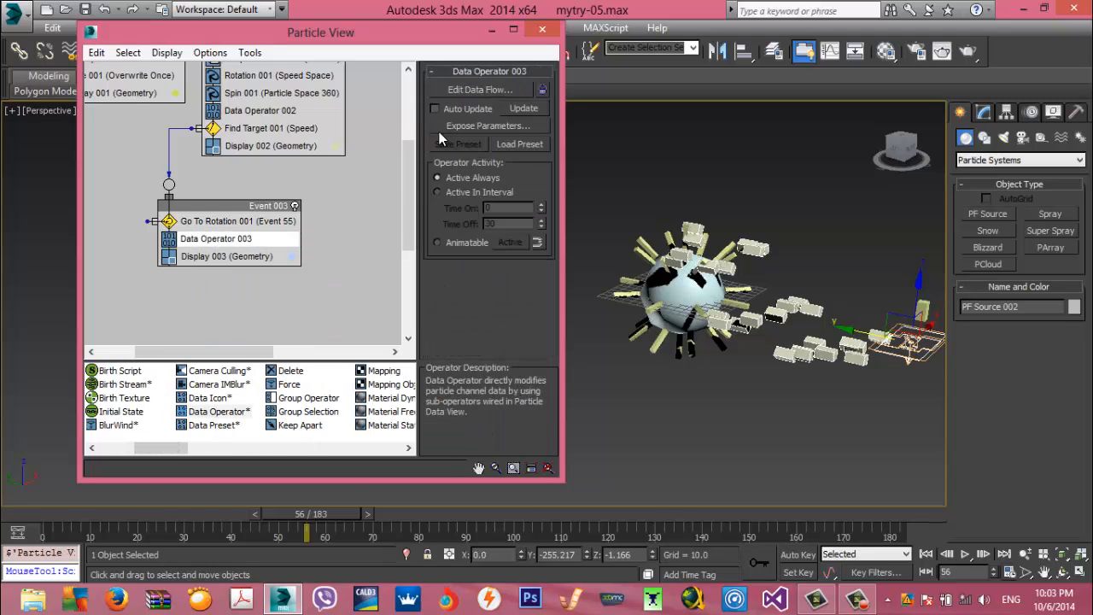
{"action": "left_click", "coordinate": [465, 90]}
{"action": "left_click_drag", "start_coordinate": [491, 79], "coordinate": [91, 58]}
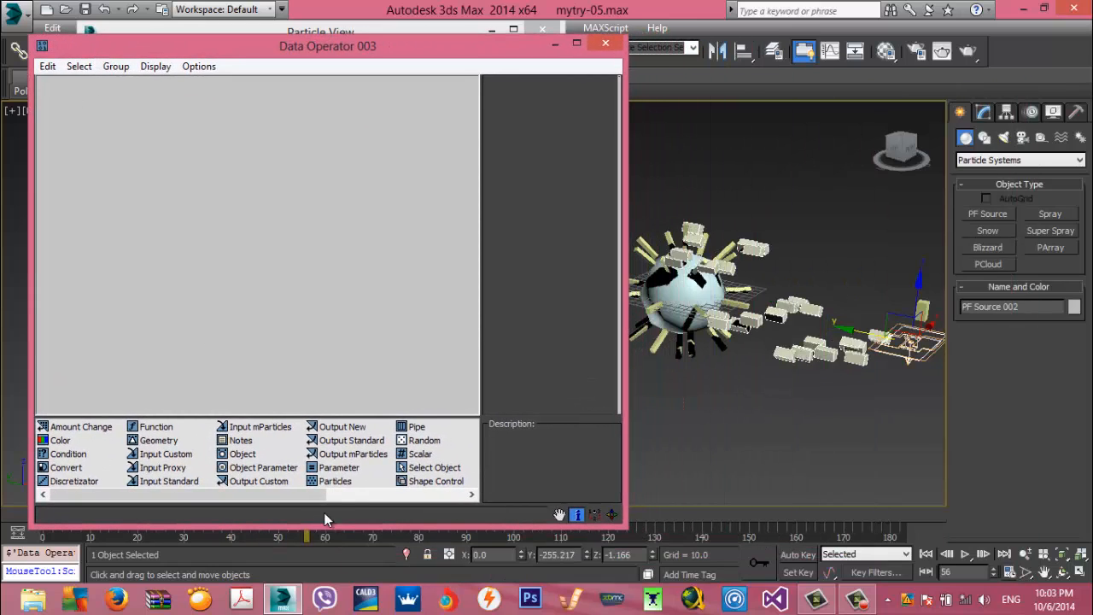
Add a Select Object node to Data Operator 003, with type PFlow Systems and PF Source 001 as its single system
{"action": "left_click_drag", "start_coordinate": [292, 495], "coordinate": [419, 494]}
{"action": "left_click_drag", "start_coordinate": [256, 467], "coordinate": [158, 156]}
{"action": "left_click", "coordinate": [175, 156]}
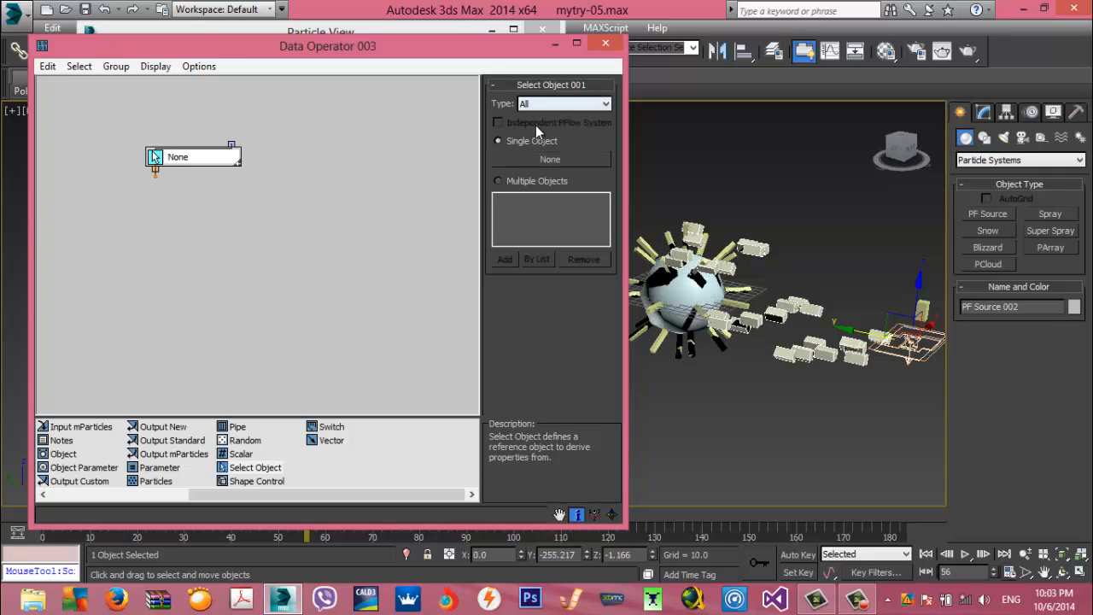
{"action": "left_click", "coordinate": [557, 104]}
{"action": "left_click", "coordinate": [559, 137]}
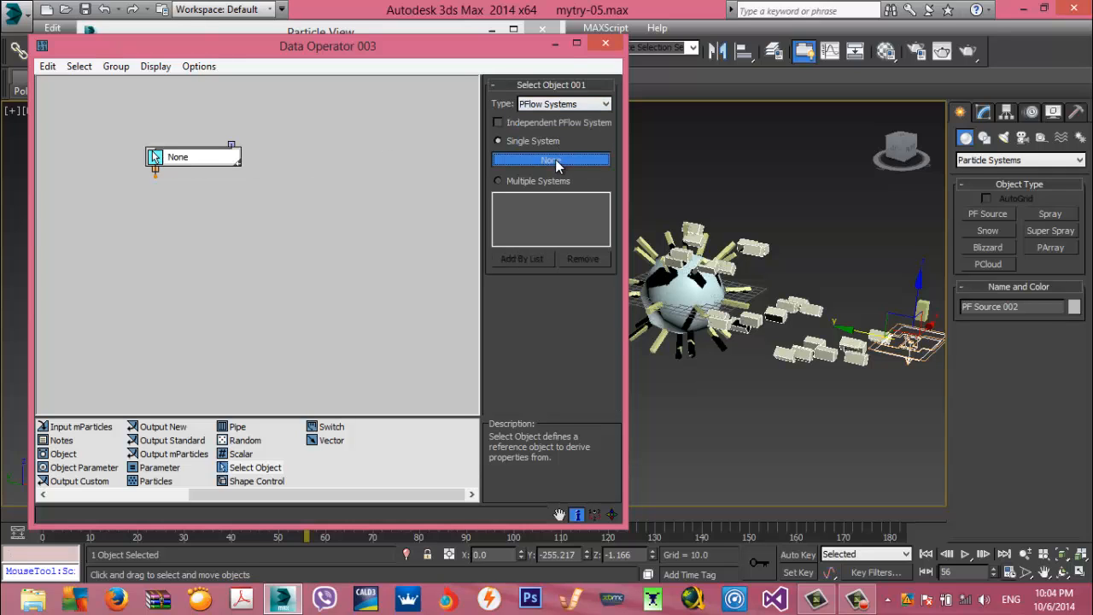
{"action": "left_click", "coordinate": [555, 159]}
{"action": "double_click", "coordinate": [156, 192]}
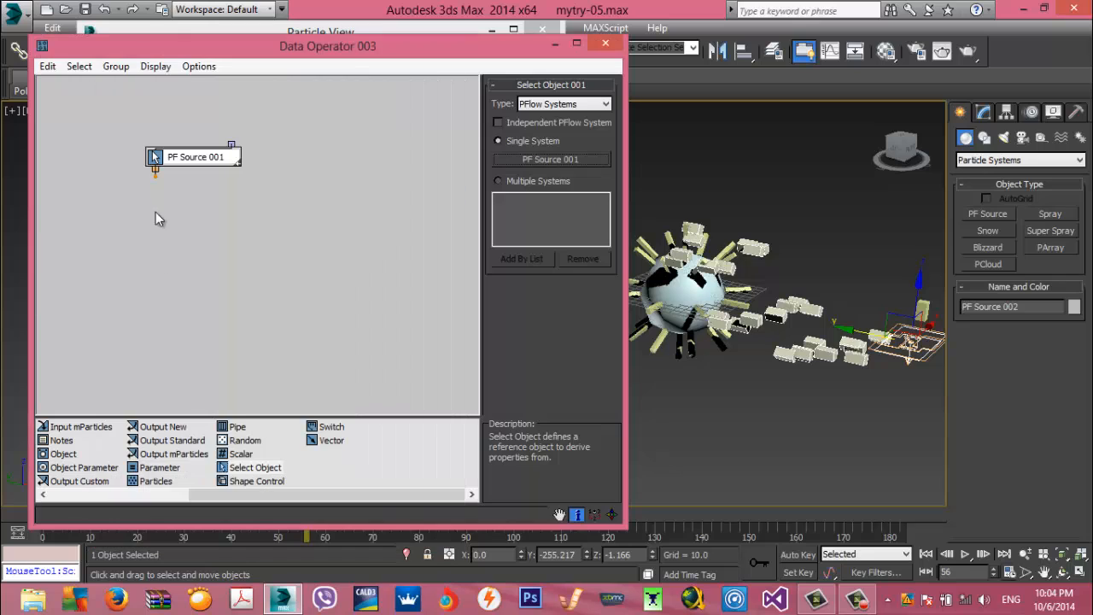
Add an Input Custom node below PF Source 001 that reads the output matrix channel of Data Operator 001
{"action": "left_click_drag", "start_coordinate": [302, 495], "coordinate": [191, 299]}
{"action": "left_click", "coordinate": [524, 135]}
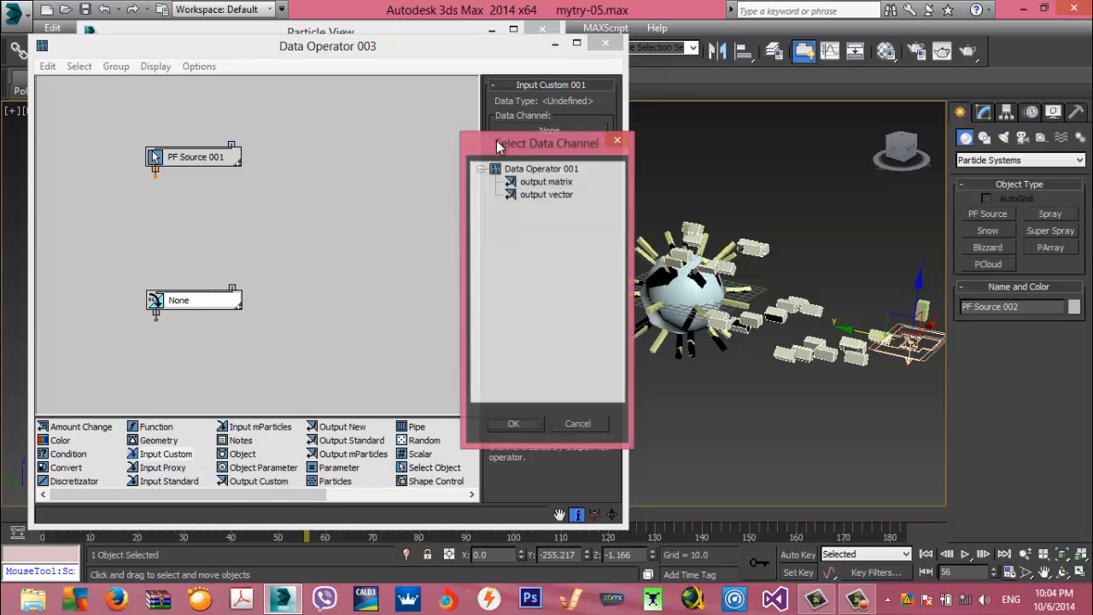
{"action": "left_click", "coordinate": [547, 181]}
{"action": "left_click", "coordinate": [513, 424]}
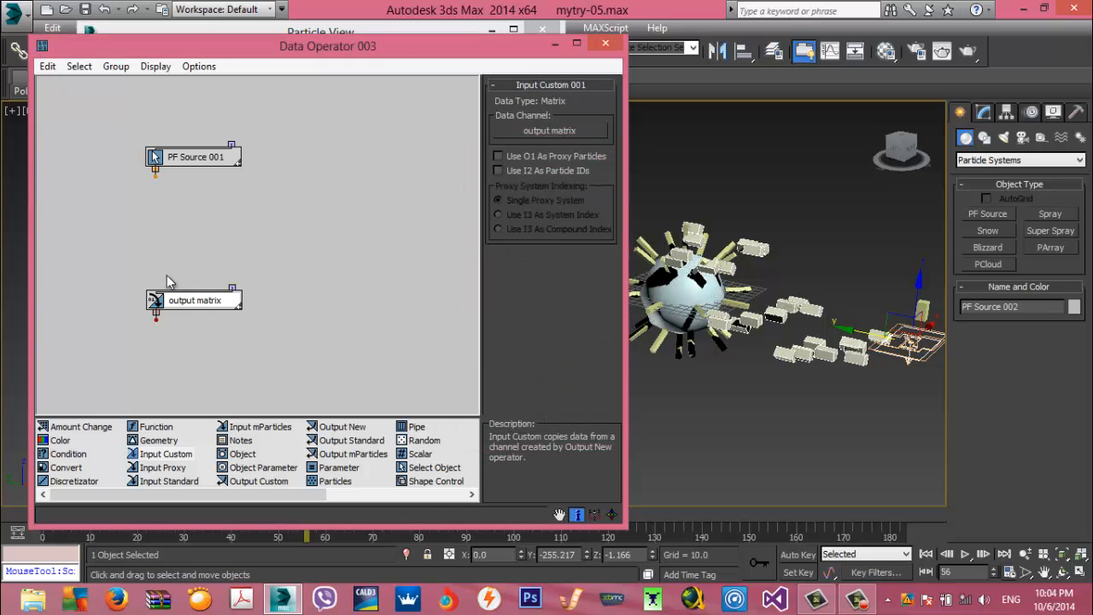
Enable Use O1 As Proxy Particles on the output matrix node, connect PF Source 001 to it, and dock the two nodes together
{"action": "left_click_drag", "start_coordinate": [190, 301], "coordinate": [192, 266]}
{"action": "left_click", "coordinate": [561, 156]}
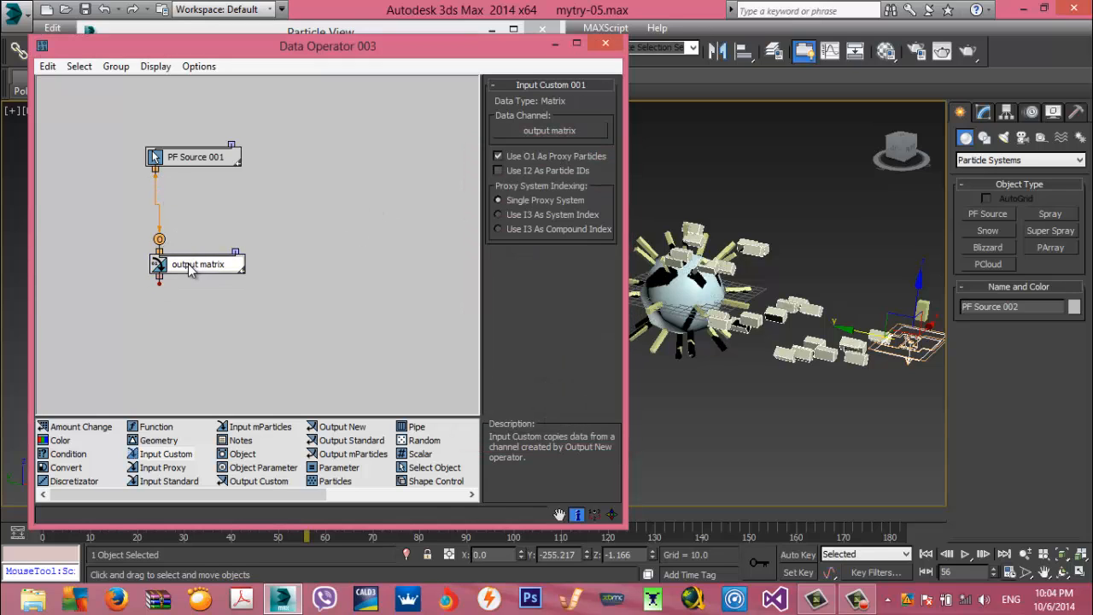
{"action": "left_click_drag", "start_coordinate": [190, 265], "coordinate": [192, 235]}
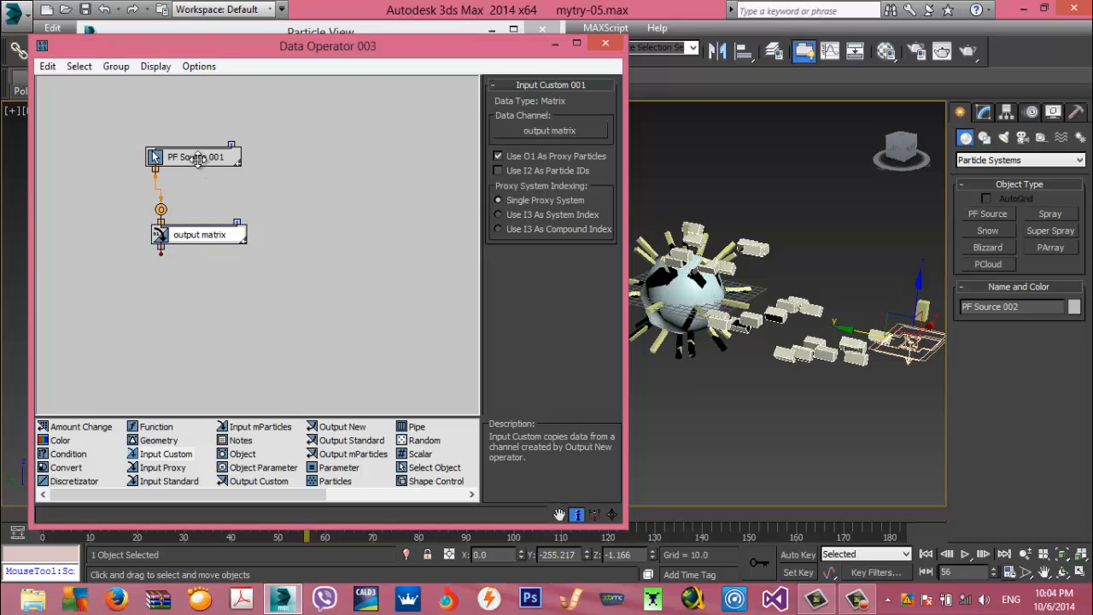
{"action": "left_click_drag", "start_coordinate": [201, 164], "coordinate": [148, 203]}
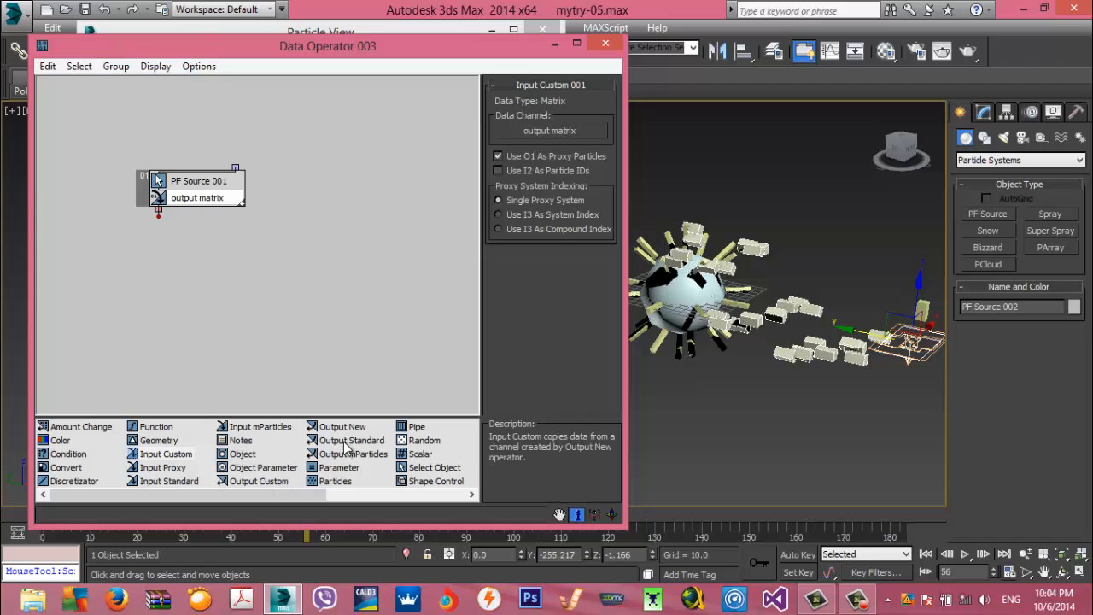
Add an Output Standard node below PF Source 001 and set it to output Rotation as Quaternion
{"action": "left_click_drag", "start_coordinate": [346, 443], "coordinate": [273, 335]}
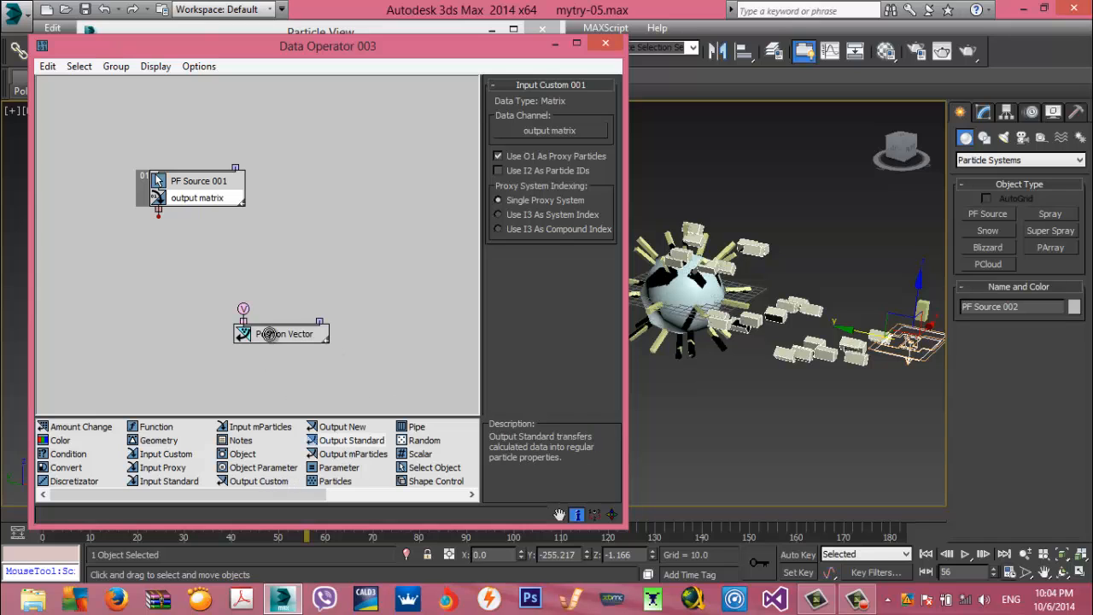
{"action": "left_click", "coordinate": [258, 340]}
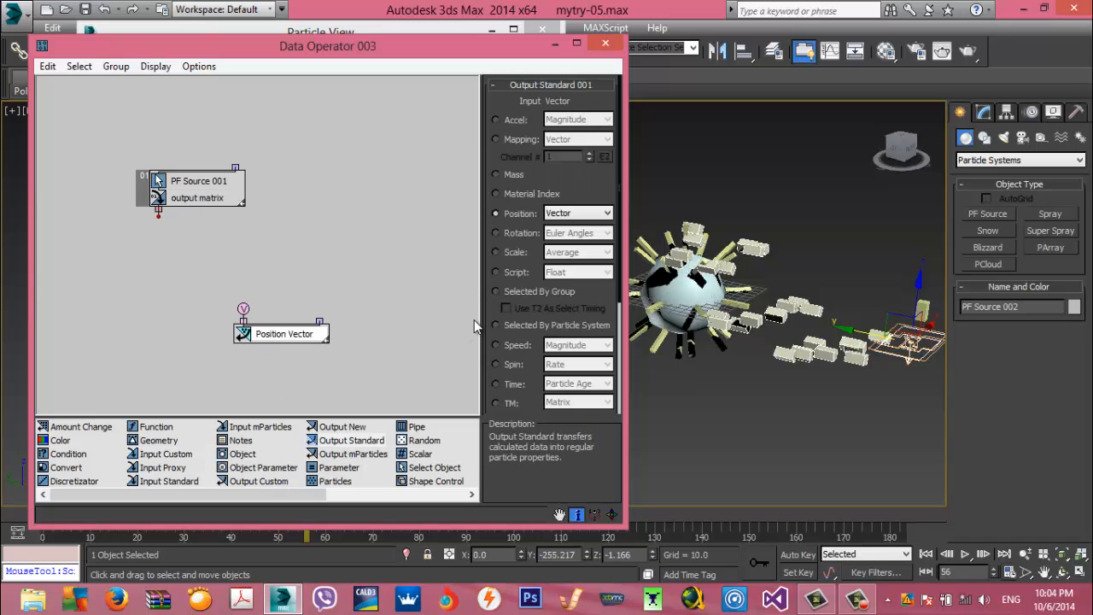
{"action": "left_click", "coordinate": [520, 236]}
{"action": "left_click", "coordinate": [571, 233]}
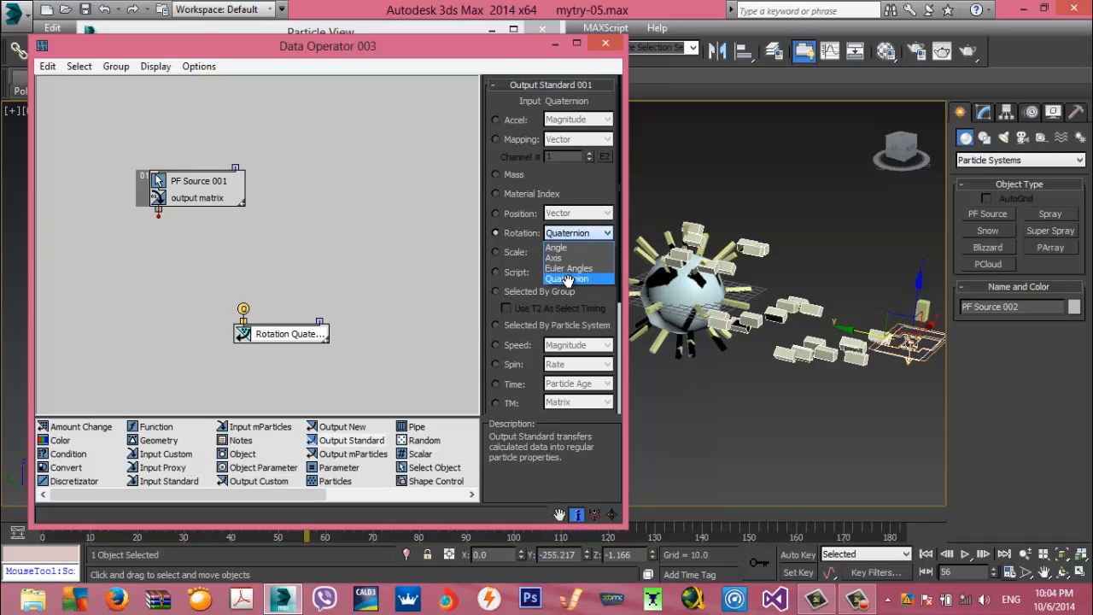
{"action": "left_click", "coordinate": [567, 278]}
Wire the output matrix node to the rotation output through a Matrix-to-Quaternion converter, and space the converter between the two nodes
{"action": "left_click_drag", "start_coordinate": [285, 338], "coordinate": [285, 348]}
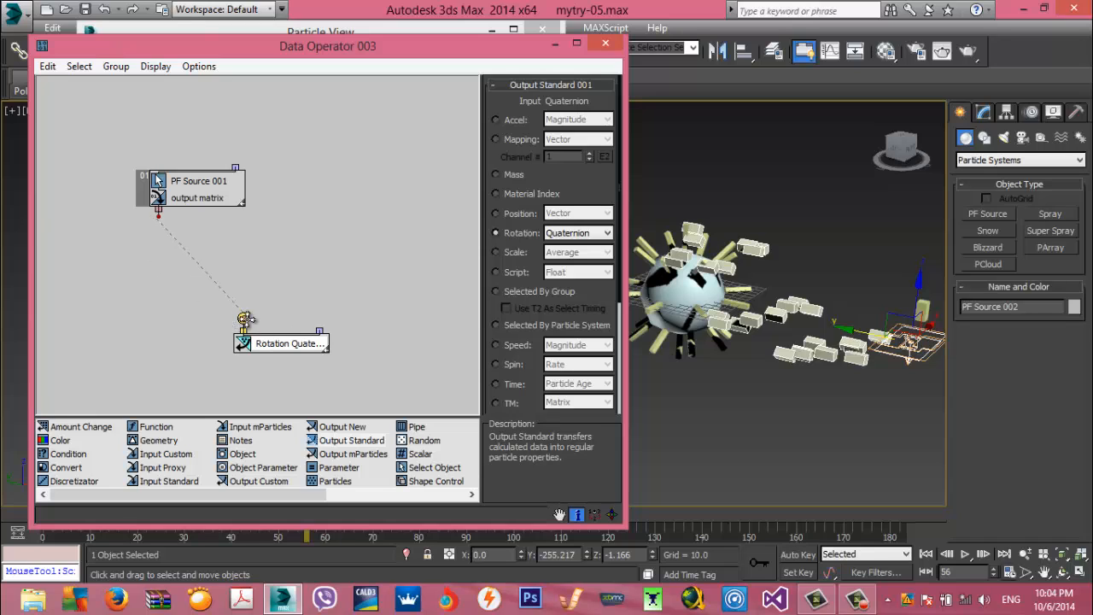
{"action": "left_click_drag", "start_coordinate": [243, 319], "coordinate": [244, 318]}
{"action": "left_click_drag", "start_coordinate": [229, 256], "coordinate": [232, 285]}
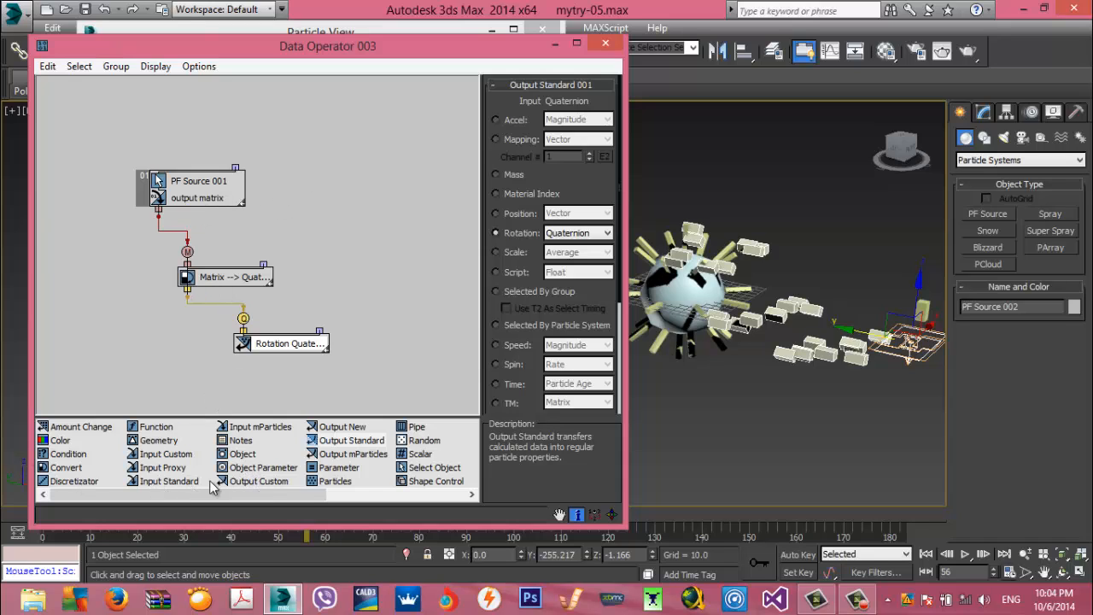
Add an Input Standard node set to New In Event, connect it to the rotation output's filter input, and close the data flow
{"action": "left_click_drag", "start_coordinate": [190, 490], "coordinate": [306, 171]}
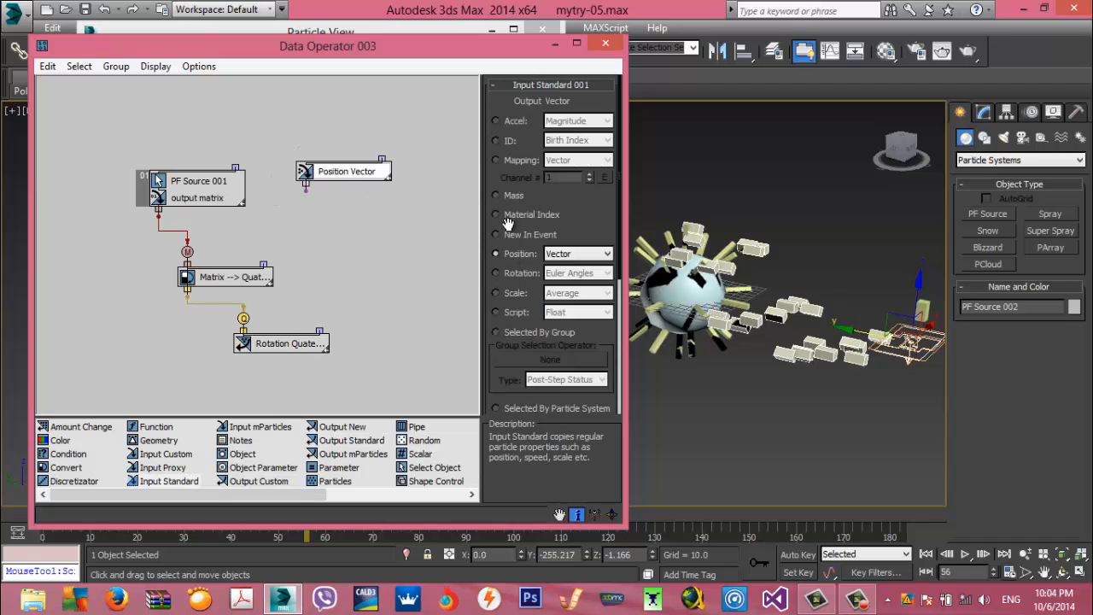
{"action": "left_click", "coordinate": [496, 234]}
{"action": "left_click_drag", "start_coordinate": [306, 190], "coordinate": [322, 249]}
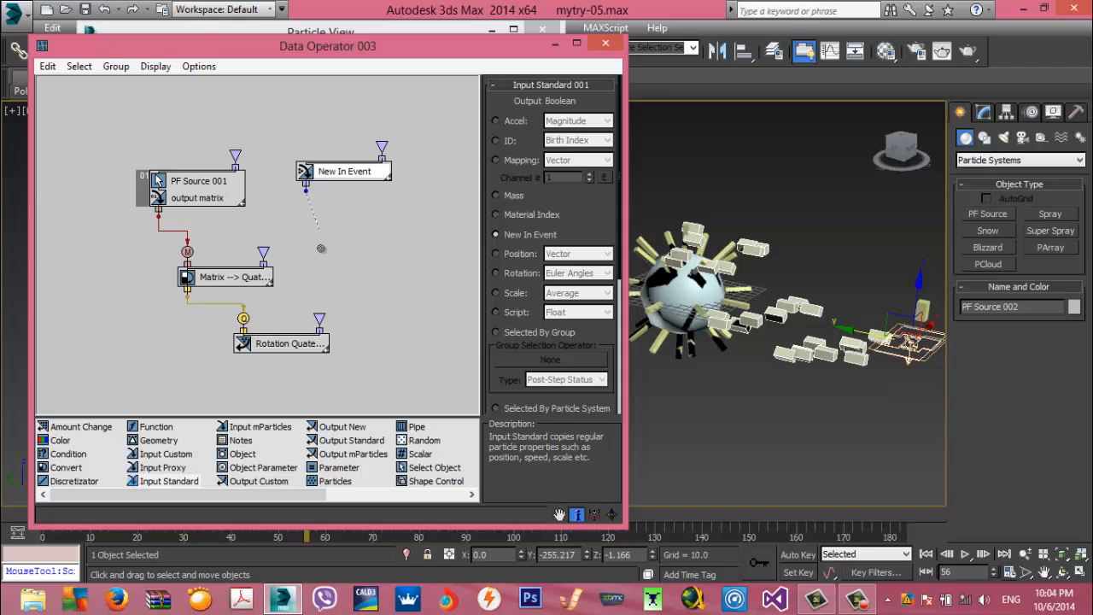
{"action": "left_click_drag", "start_coordinate": [319, 310], "coordinate": [318, 318]}
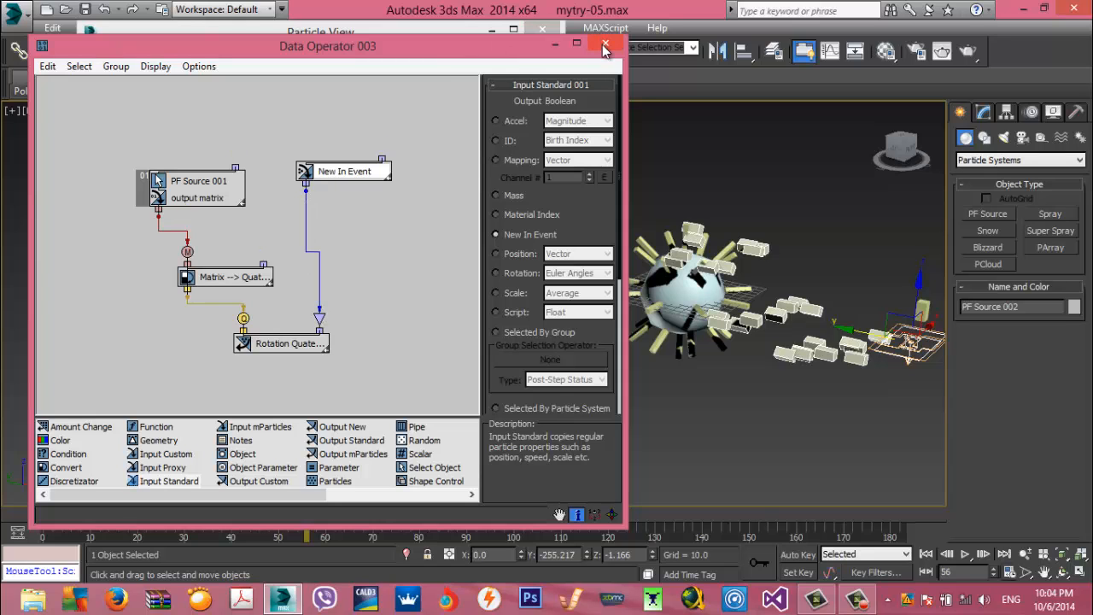
{"action": "left_click", "coordinate": [605, 42]}
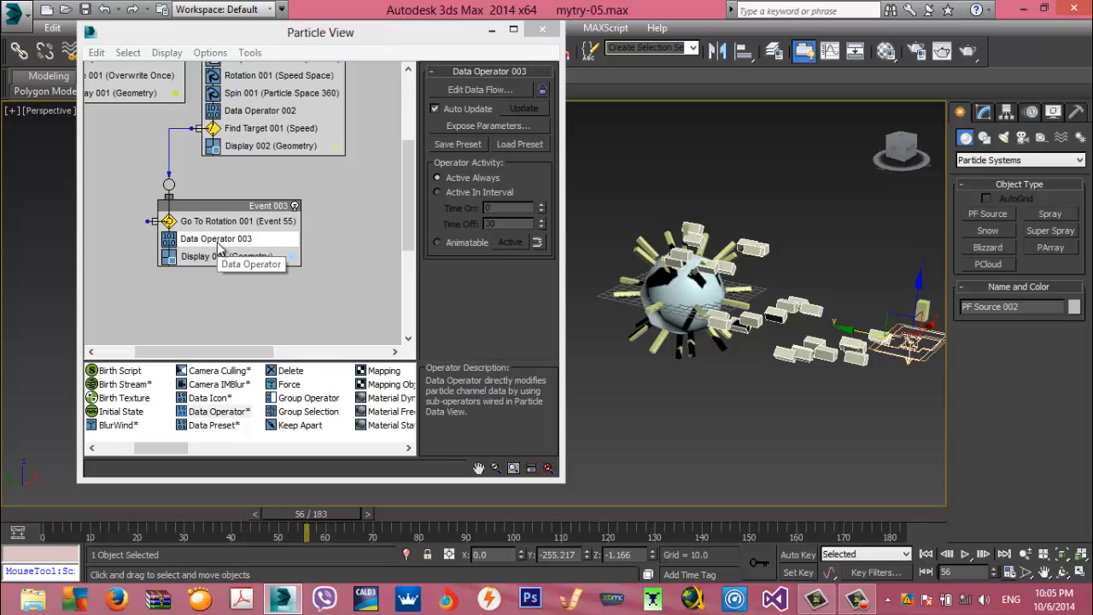
Insert a Find Target test below Data Operator 003 in Event 003 and set it to Control By Time
{"action": "middle_click_drag", "start_coordinate": [201, 276], "coordinate": [222, 210]}
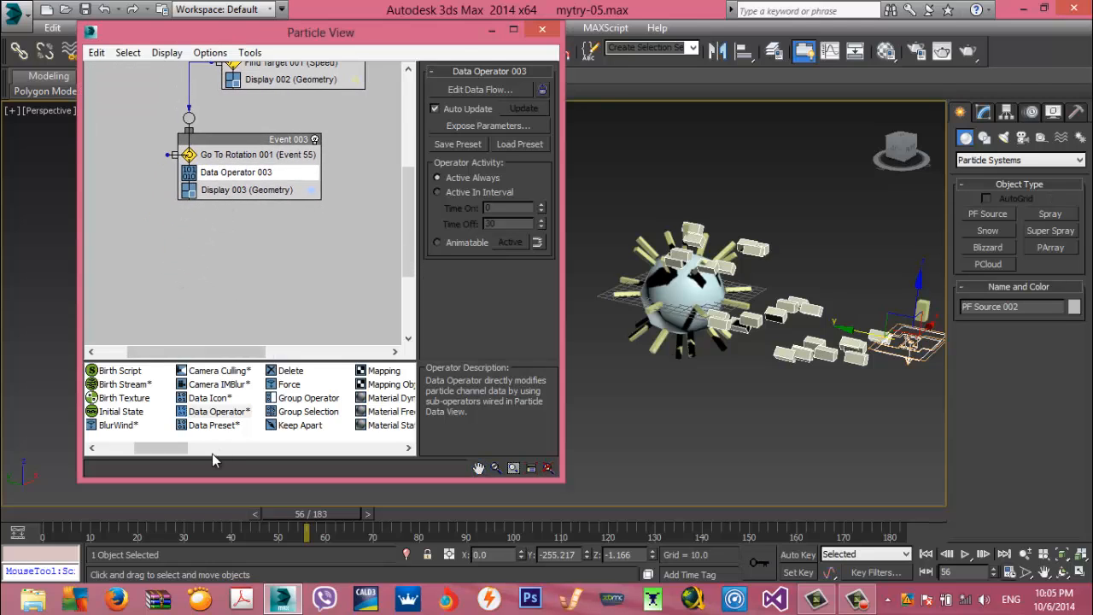
{"action": "left_click_drag", "start_coordinate": [169, 448], "coordinate": [318, 448]}
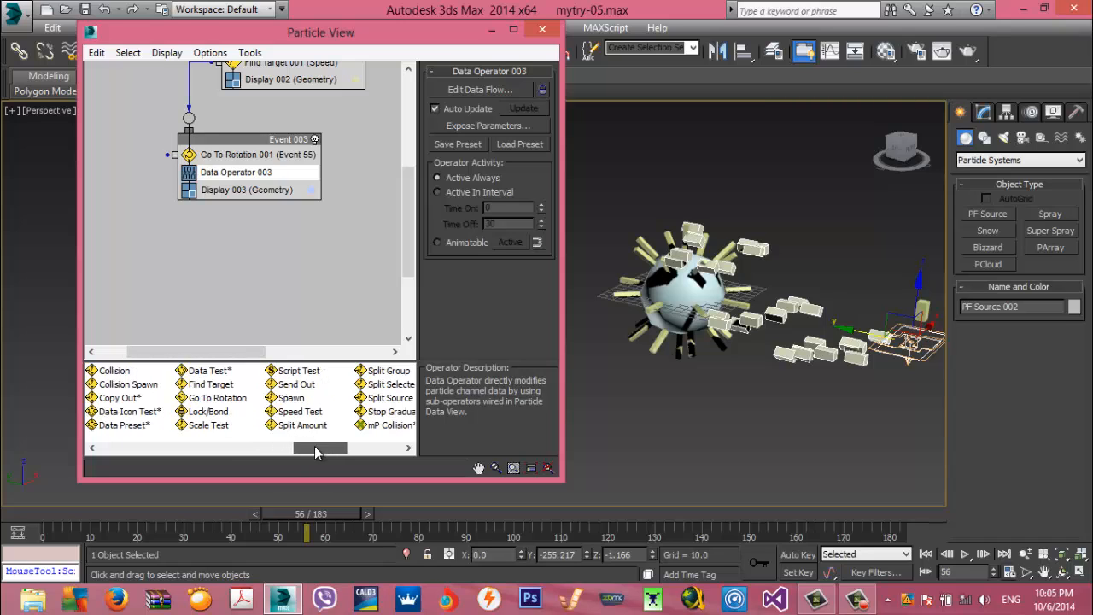
{"action": "left_click_drag", "start_coordinate": [210, 385], "coordinate": [256, 190]}
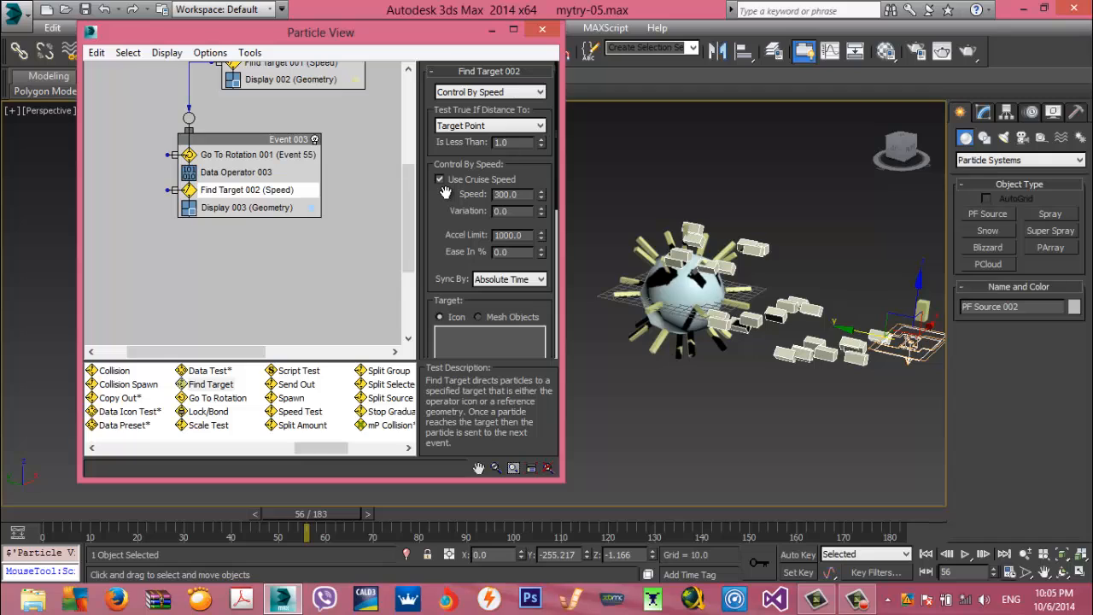
{"action": "left_click_drag", "start_coordinate": [445, 199], "coordinate": [447, 182]}
{"action": "left_click", "coordinate": [499, 77]}
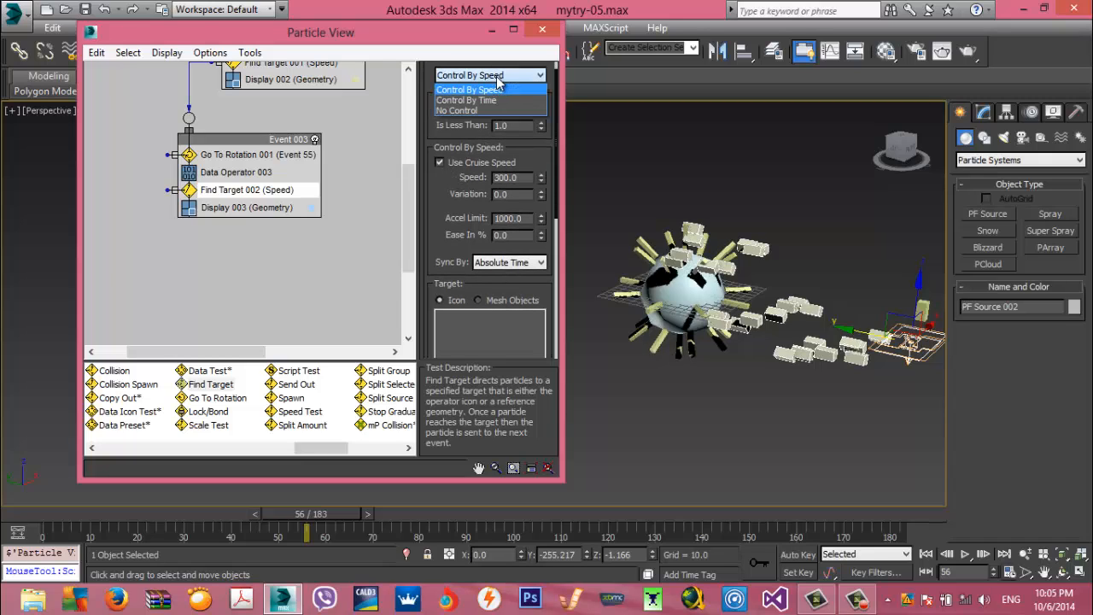
{"action": "left_click", "coordinate": [503, 102]}
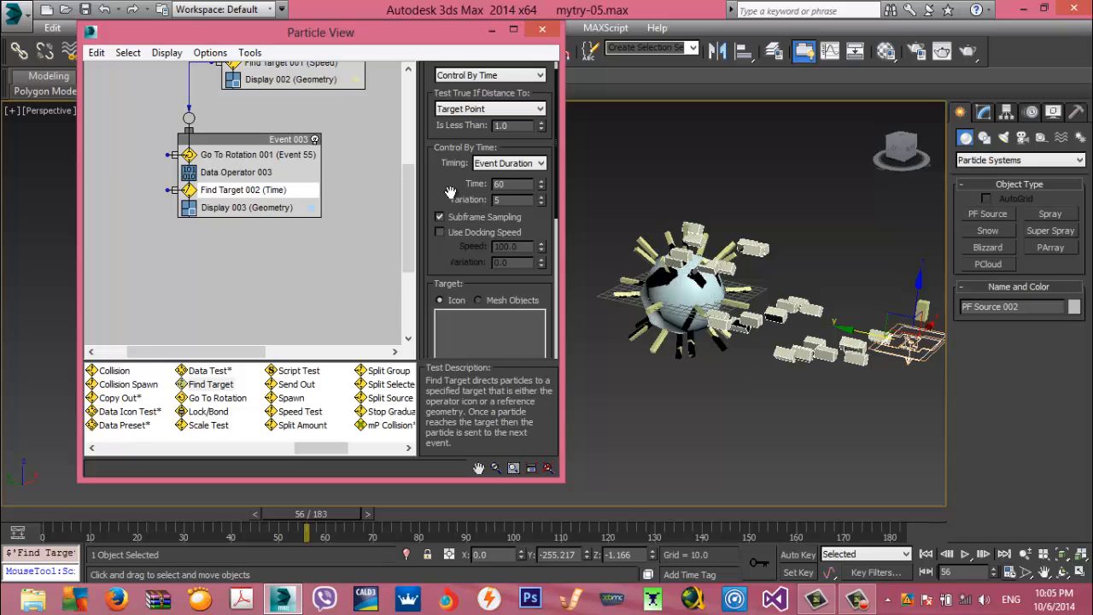
Make the sphere the mesh target of Event 003's Find Target, with its point chosen By Script Vector
{"action": "left_click_drag", "start_coordinate": [452, 193], "coordinate": [457, 114]}
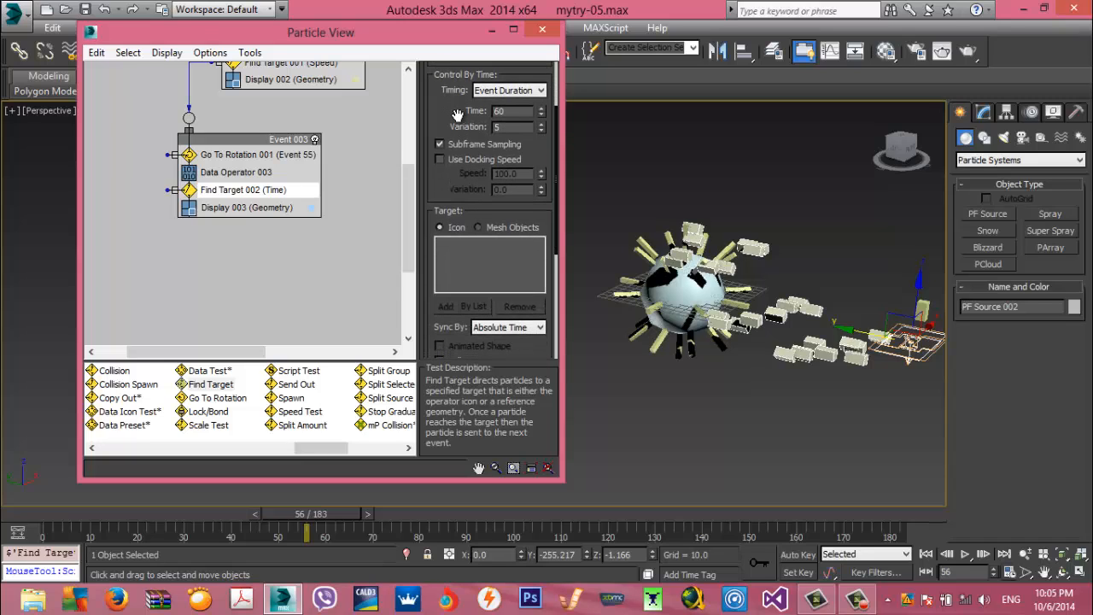
{"action": "left_click", "coordinate": [484, 227]}
{"action": "left_click", "coordinate": [447, 306]}
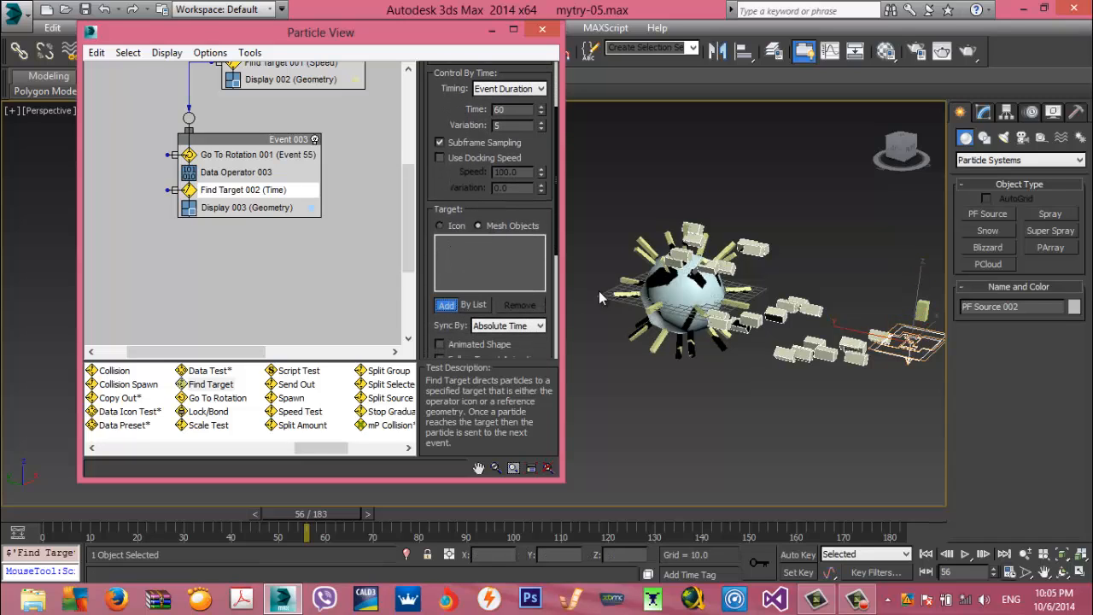
{"action": "left_click", "coordinate": [654, 288]}
{"action": "left_click_drag", "start_coordinate": [468, 201], "coordinate": [459, 65]}
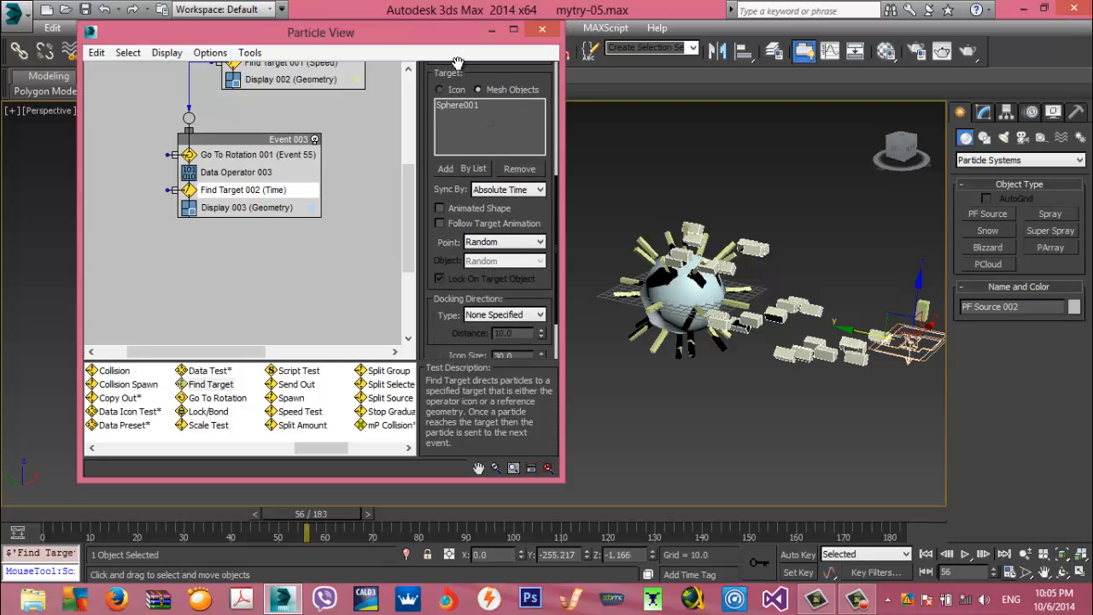
{"action": "left_click", "coordinate": [491, 243]}
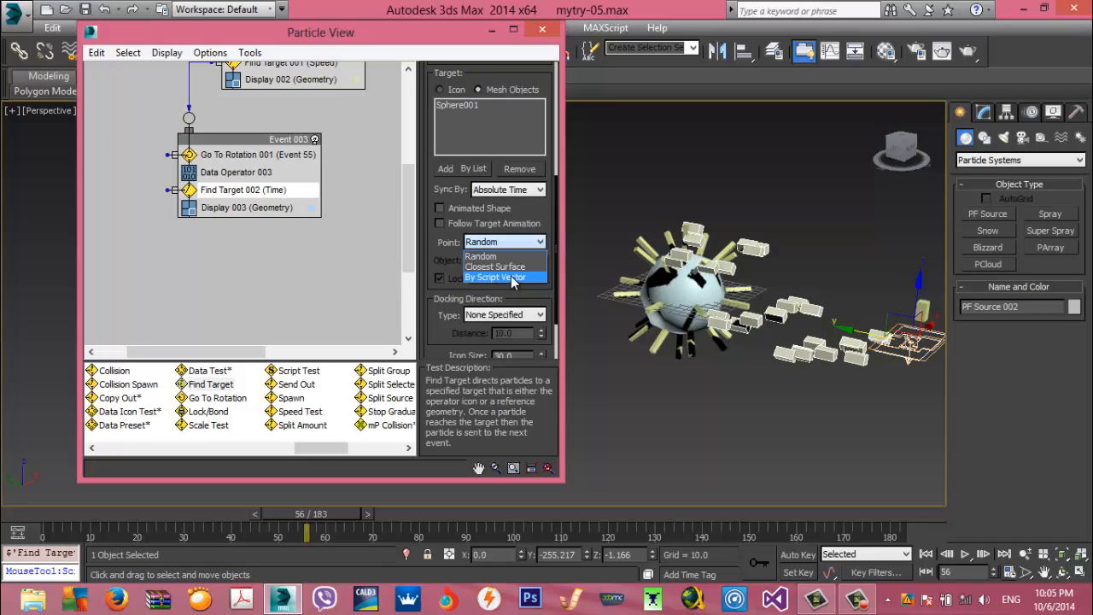
{"action": "left_click", "coordinate": [496, 277]}
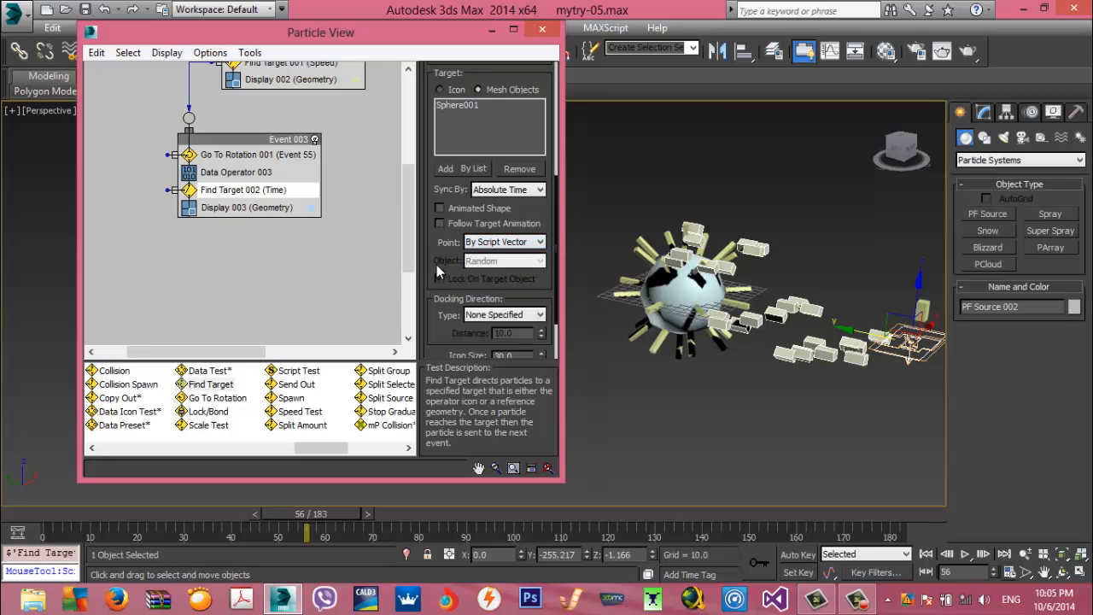
Set the docking direction type of Event 003's Find Target to Icon Spherical
{"action": "middle_click_drag", "start_coordinate": [224, 253], "coordinate": [224, 261]}
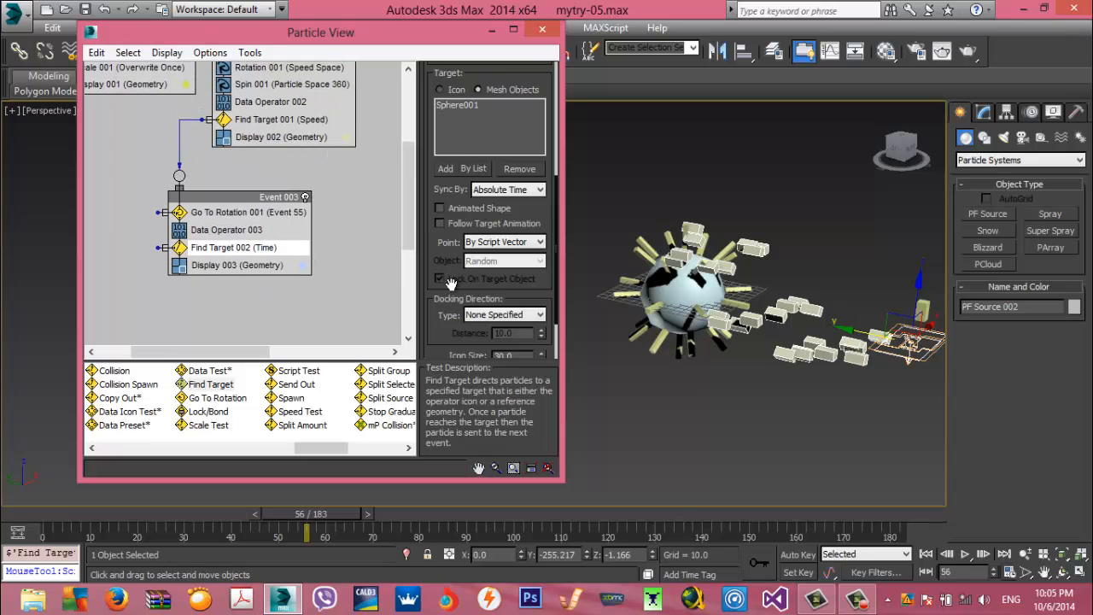
{"action": "left_click_drag", "start_coordinate": [438, 319], "coordinate": [434, 209]}
{"action": "left_click", "coordinate": [489, 248]}
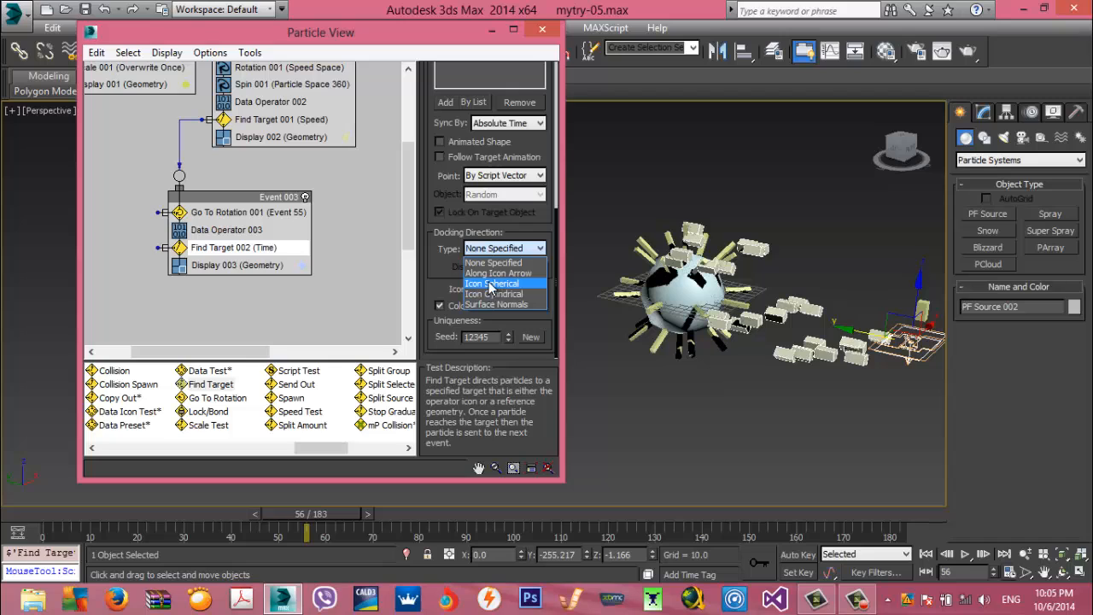
{"action": "left_click", "coordinate": [489, 283]}
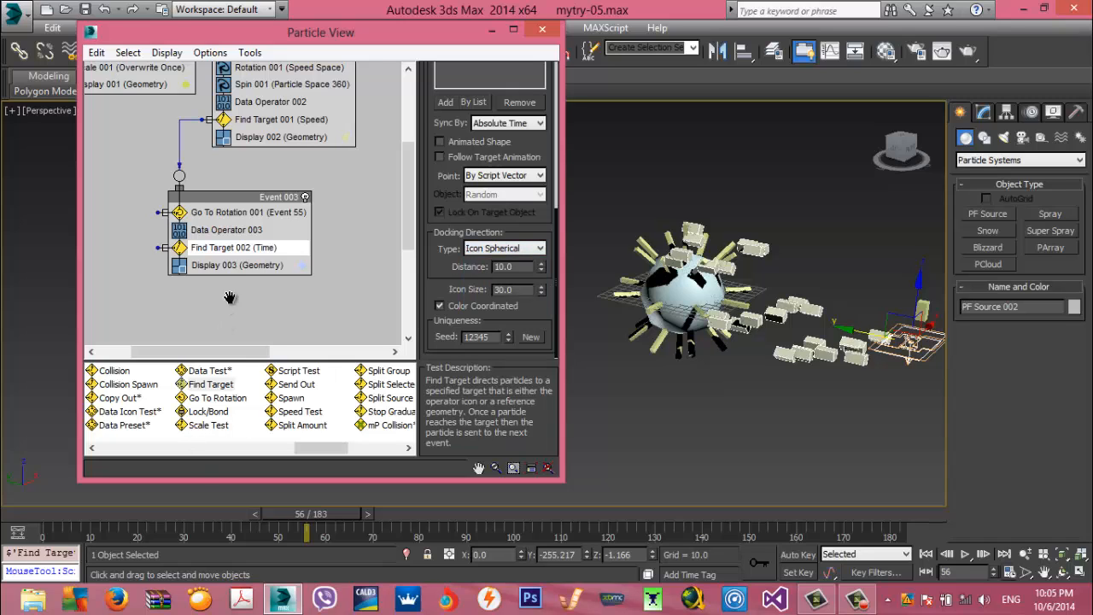
Create a new event below Event 003 from a Speed operator and set its speed to 0
{"action": "middle_click_drag", "start_coordinate": [229, 298], "coordinate": [256, 256]}
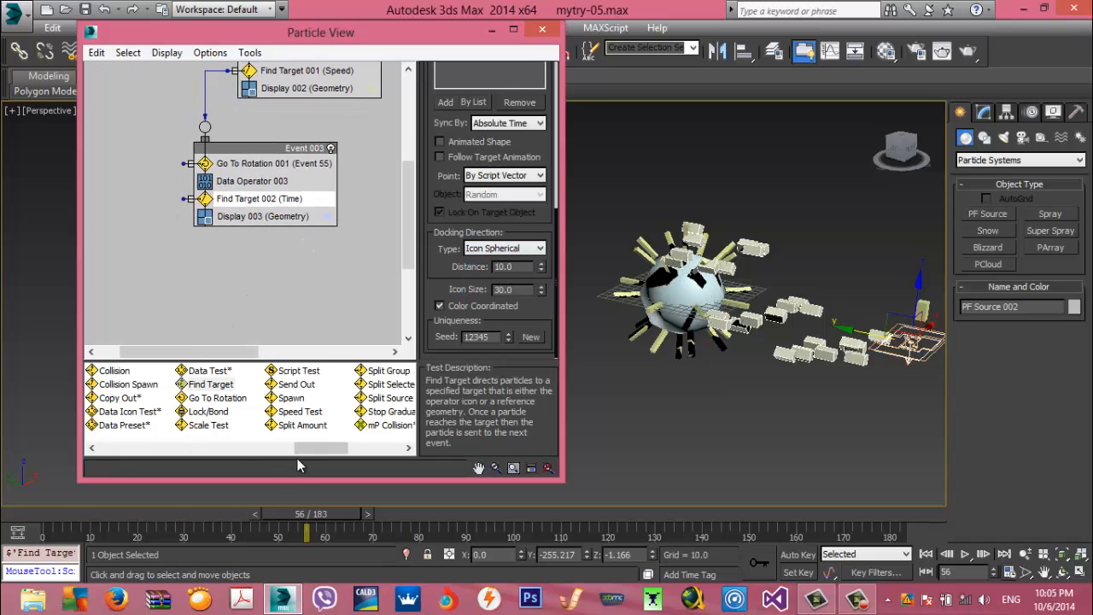
{"action": "left_click_drag", "start_coordinate": [304, 447], "coordinate": [229, 449]}
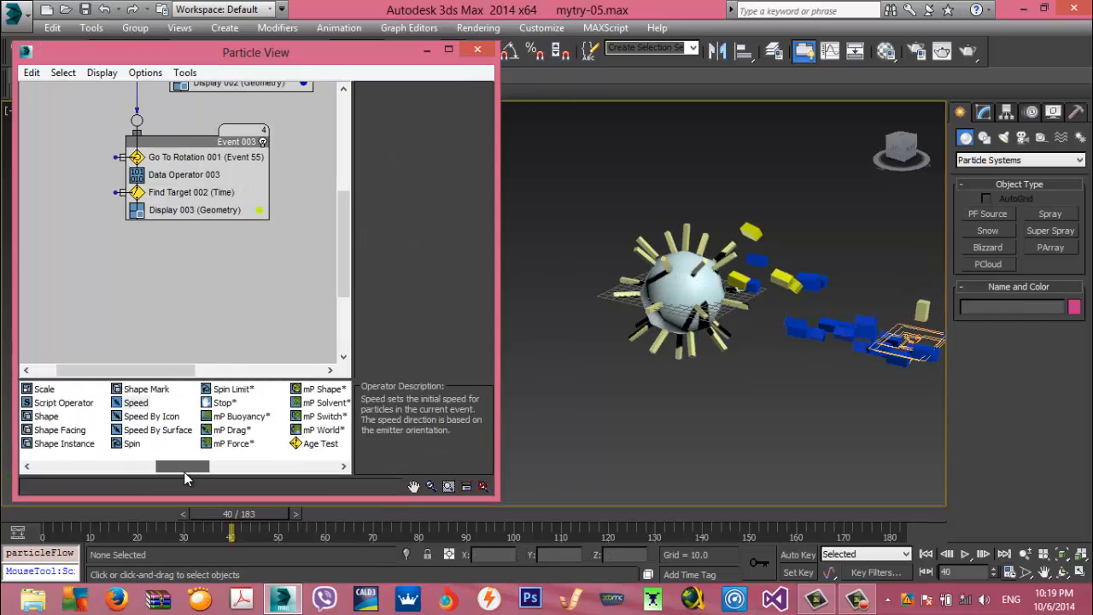
{"action": "left_click_drag", "start_coordinate": [136, 402], "coordinate": [96, 295]}
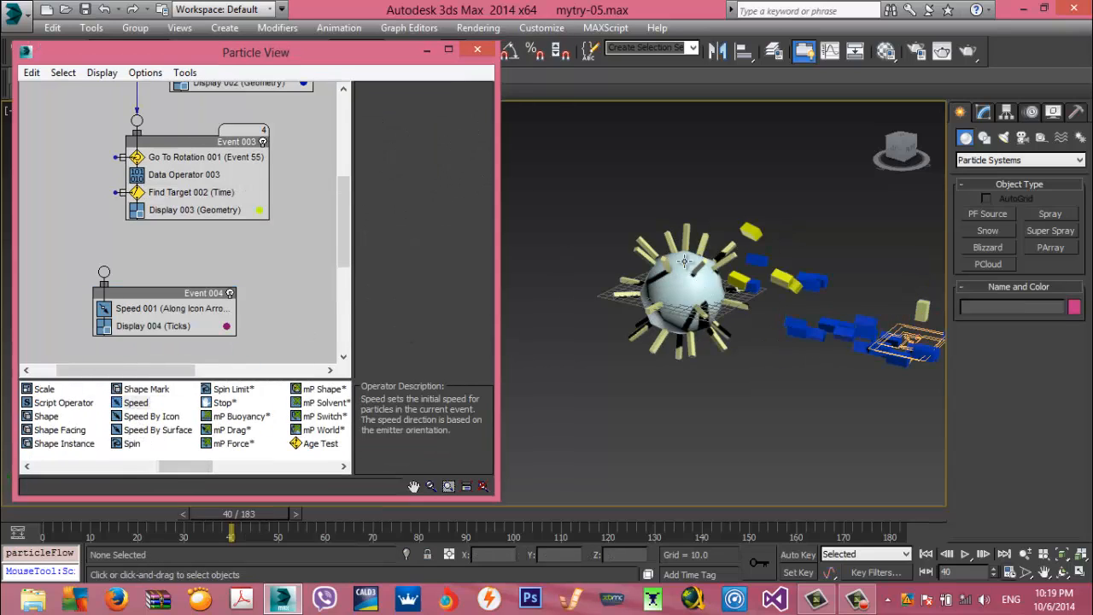
{"action": "left_click_drag", "start_coordinate": [188, 295], "coordinate": [173, 294]}
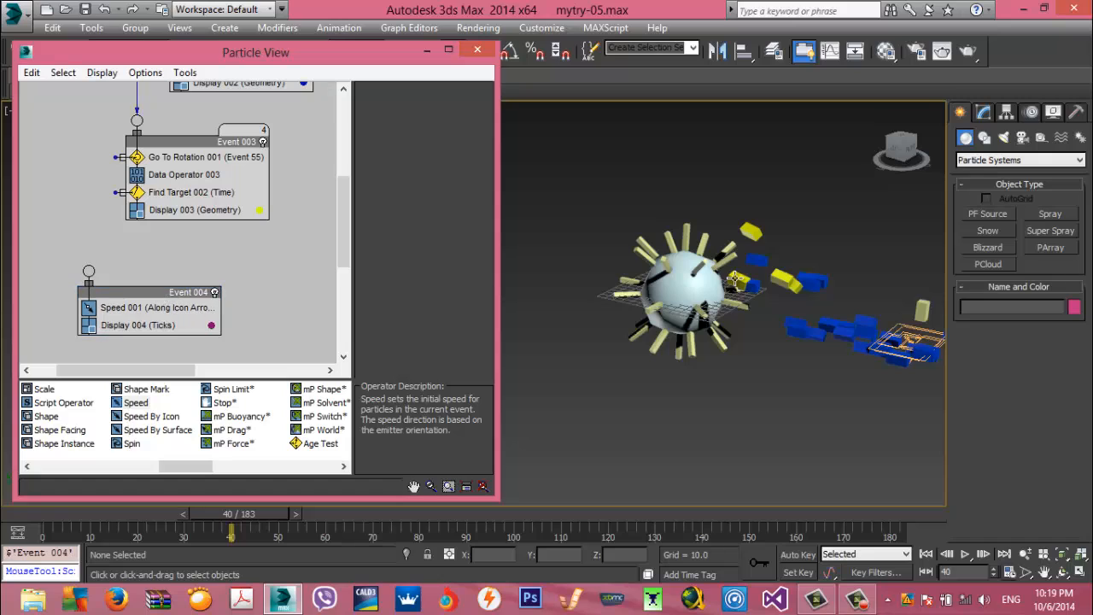
{"action": "left_click", "coordinate": [138, 309]}
{"action": "double_click", "coordinate": [457, 114]}
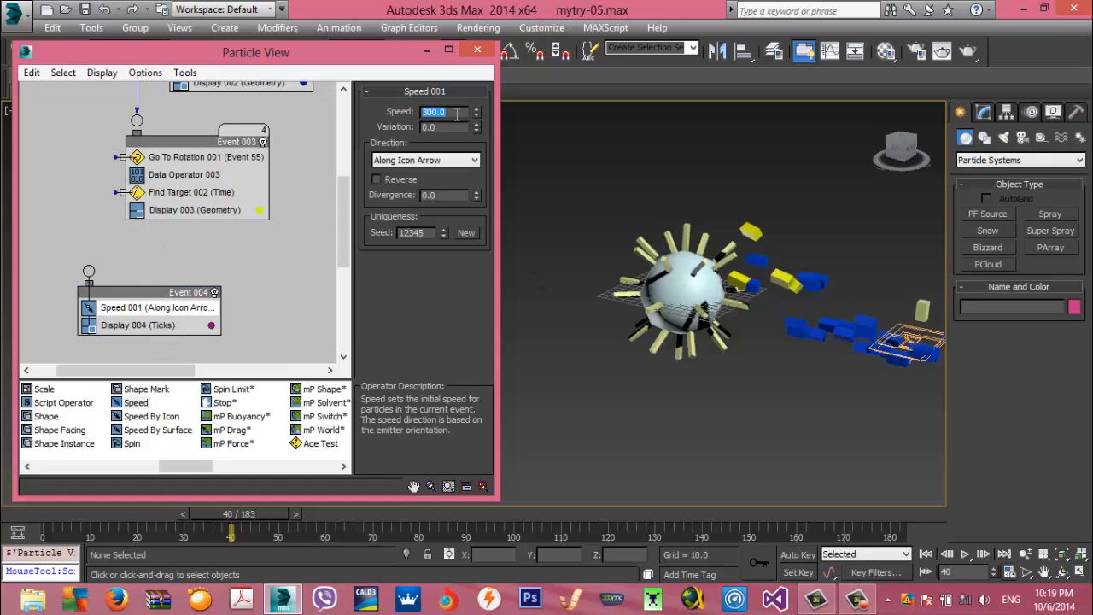
{"action": "type", "text": "0"}
{"action": "key", "text": "Return"}
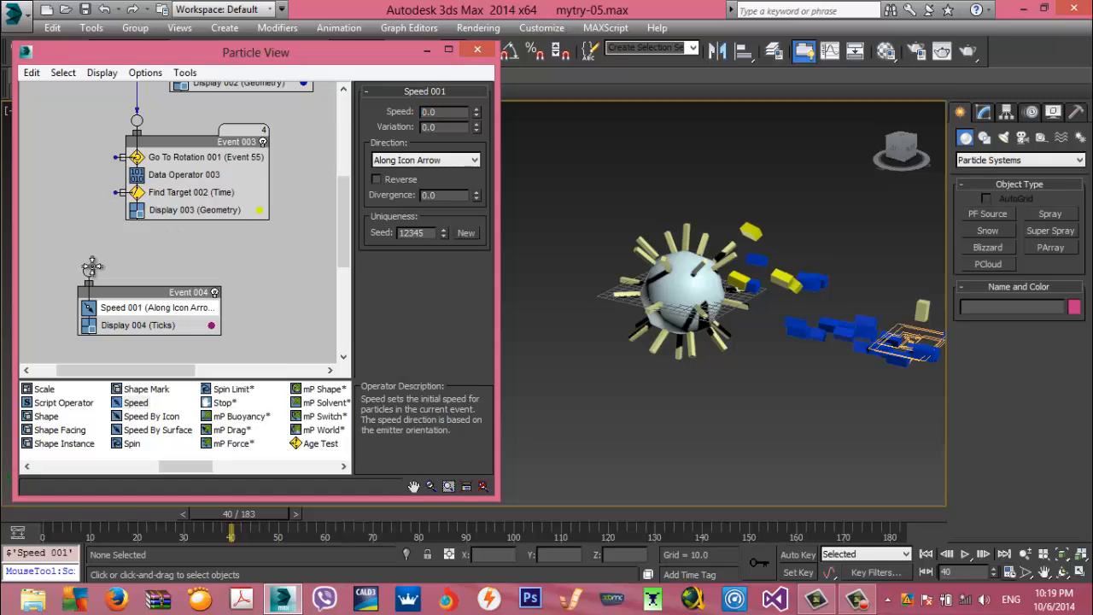
Connect the output of Find Target 002 to the input of the new Speed event
{"action": "left_click_drag", "start_coordinate": [92, 266], "coordinate": [89, 272]}
{"action": "key", "text": "ctrl+z"}
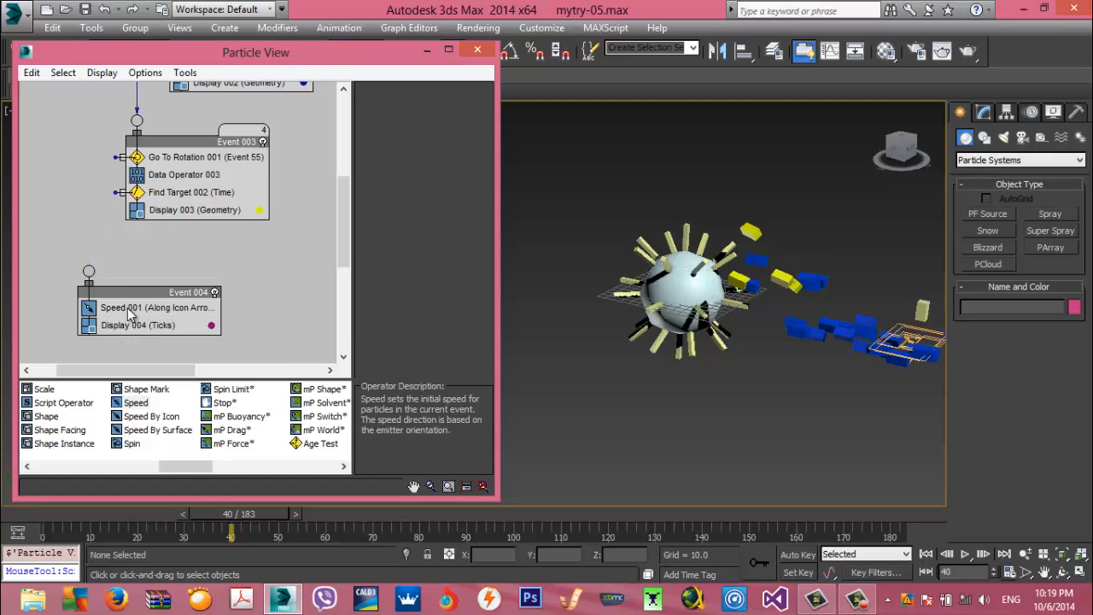
{"action": "left_click", "coordinate": [128, 311]}
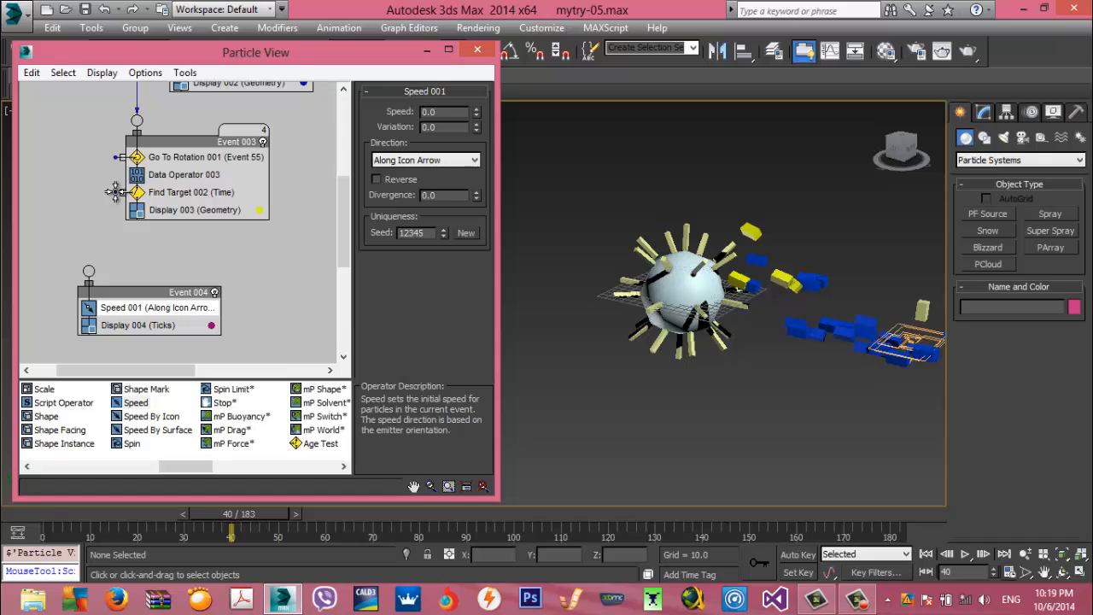
{"action": "left_click_drag", "start_coordinate": [116, 192], "coordinate": [89, 272]}
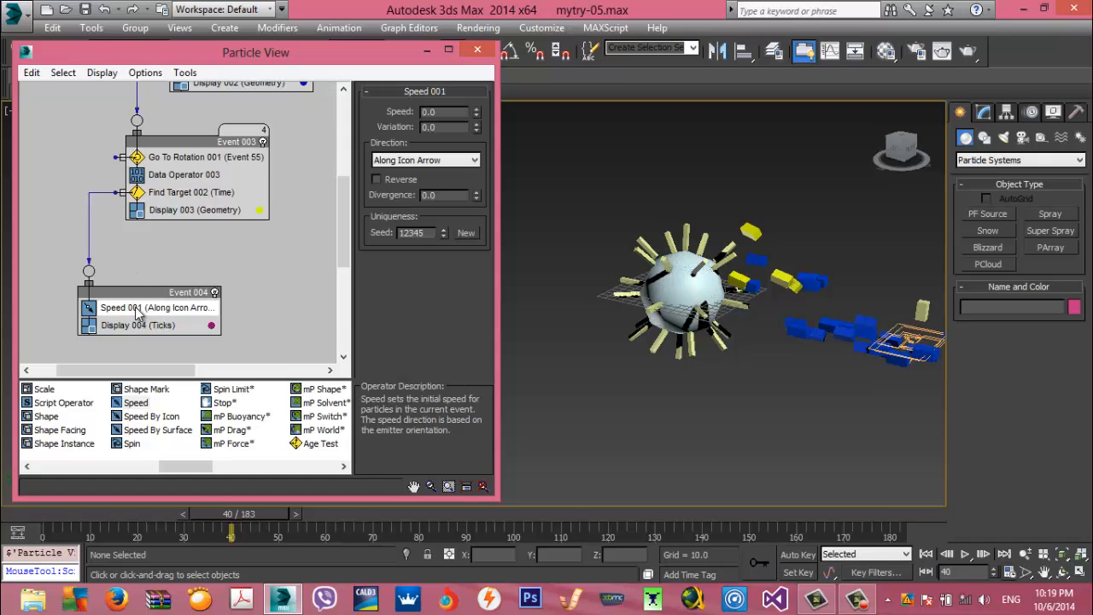
Set the display type of Event 004 to Geometry
{"action": "left_click", "coordinate": [136, 324]}
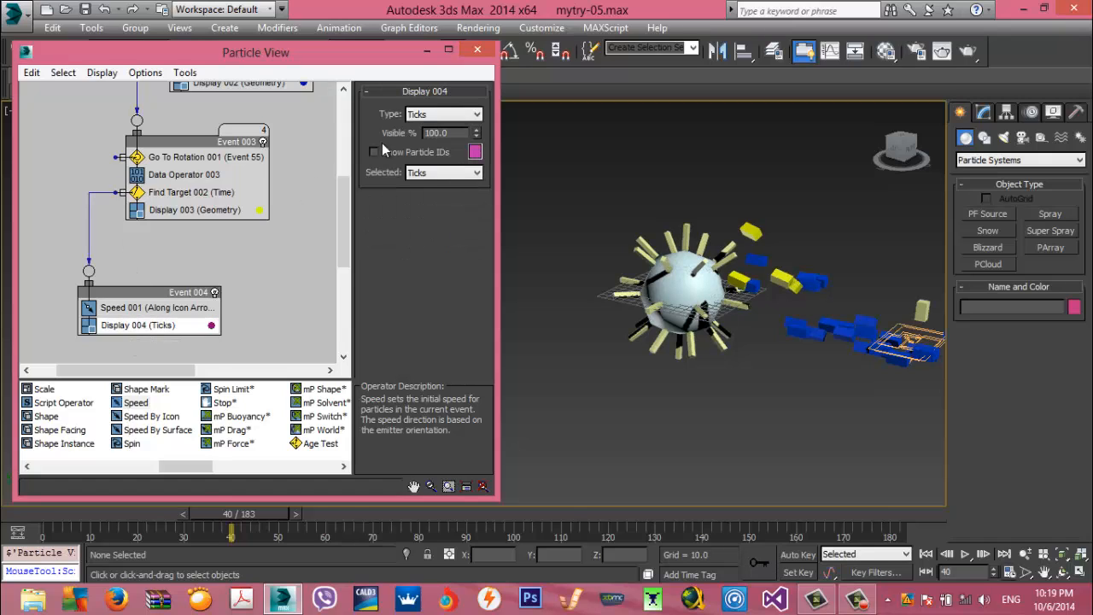
{"action": "left_click", "coordinate": [441, 115]}
{"action": "left_click", "coordinate": [438, 192]}
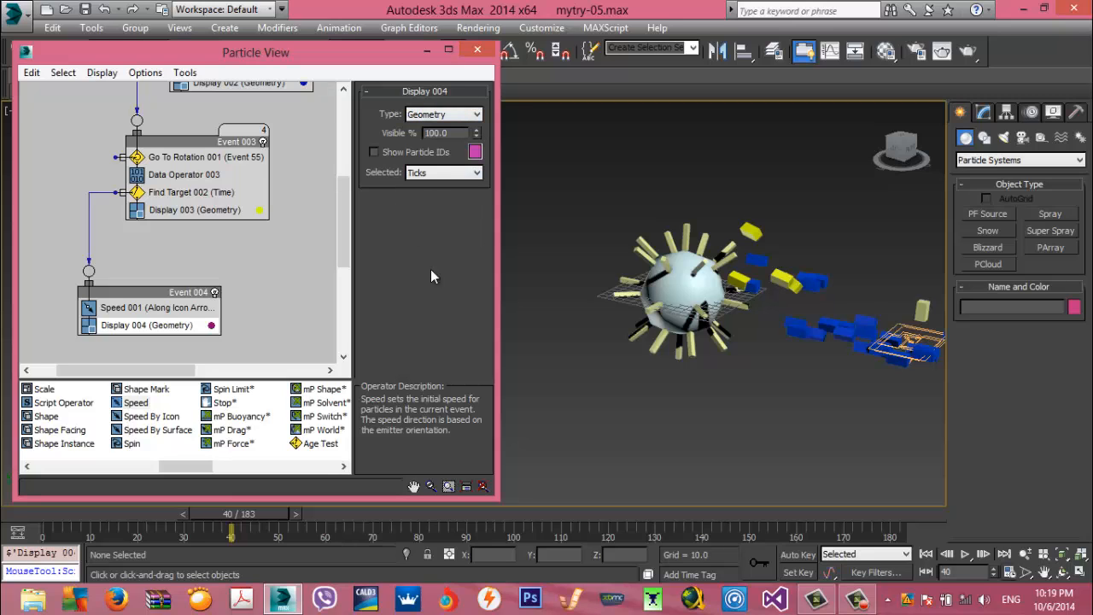
At frame 59, try a target point distance of 1 for Find Target 001 in Event 002 and restore it to 100
{"action": "left_click_drag", "start_coordinate": [246, 517], "coordinate": [337, 501]}
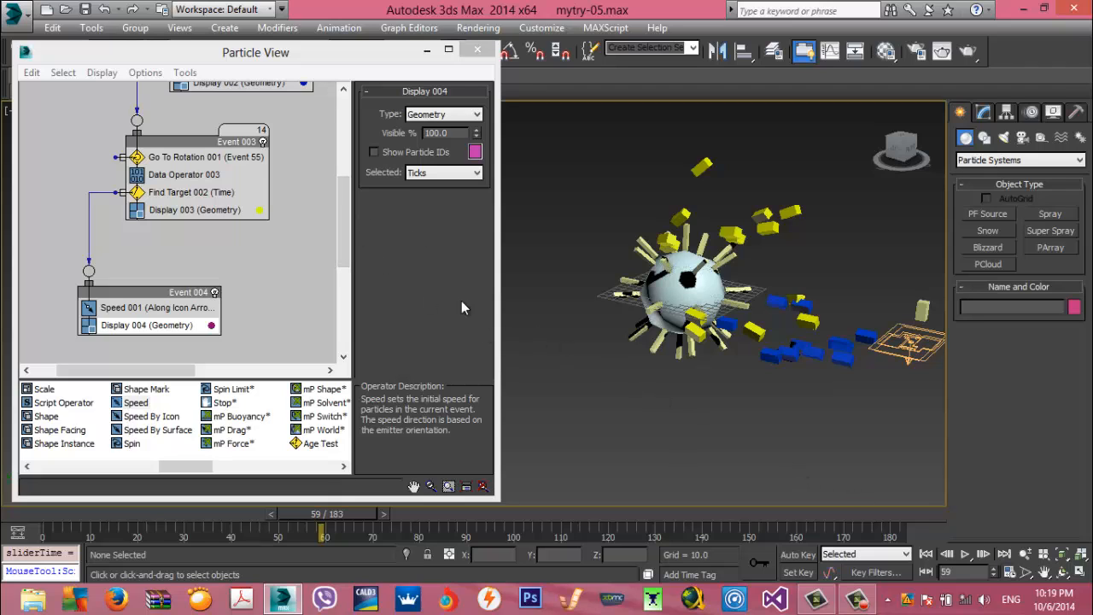
{"action": "left_click_drag", "start_coordinate": [345, 236], "coordinate": [345, 192]}
{"action": "left_click", "coordinate": [247, 198]}
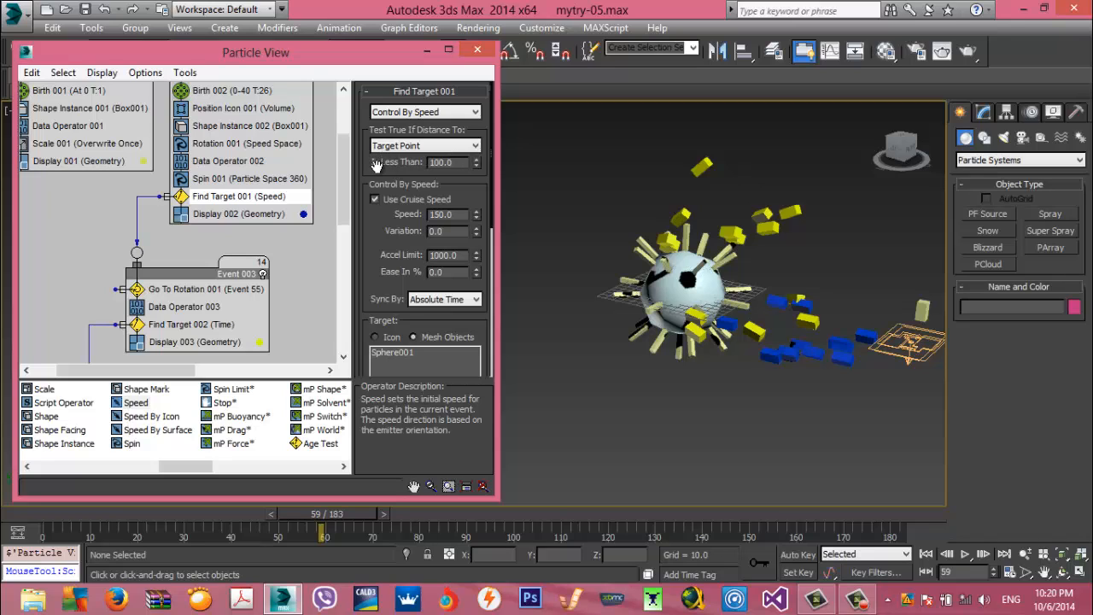
{"action": "double_click", "coordinate": [441, 162]}
{"action": "type", "text": "1"}
{"action": "key", "text": "Return"}
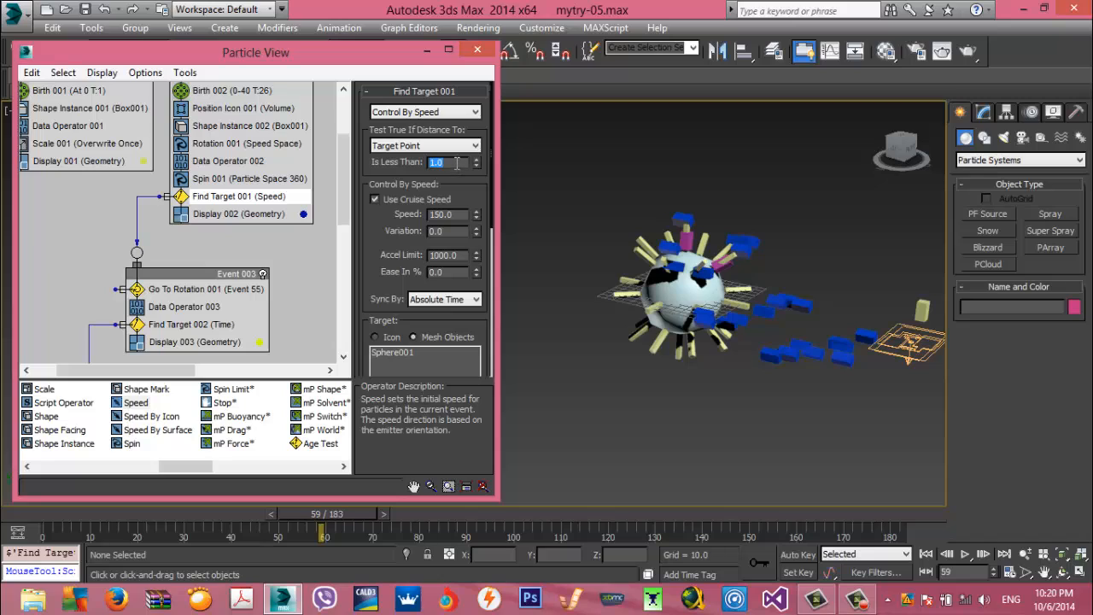
{"action": "type", "text": "100"}
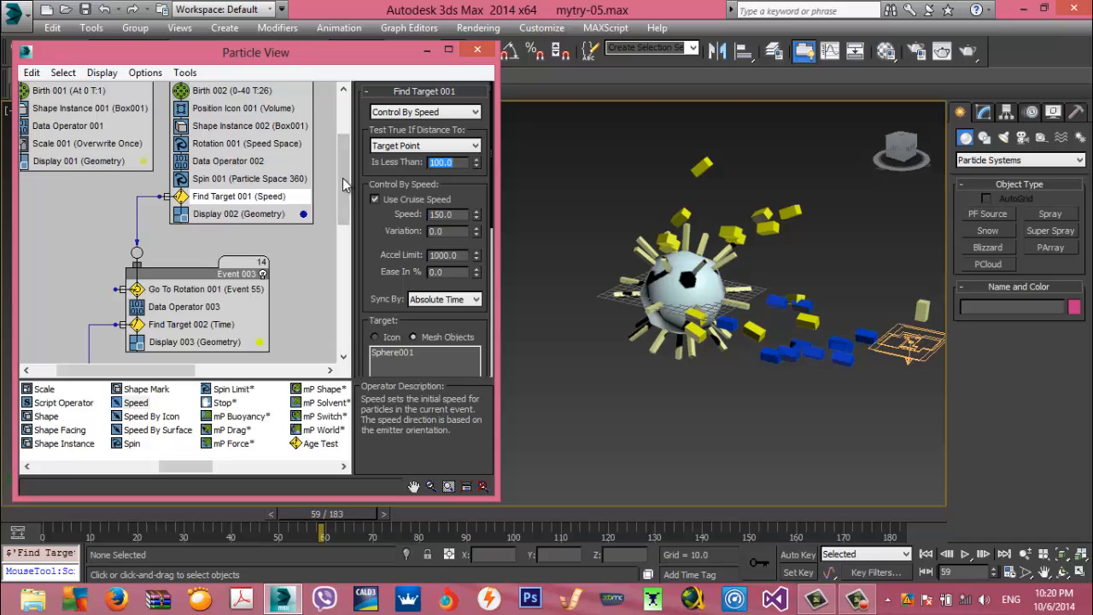
Scrub and play the animation up to frame 140, examining closely how the boxes rotate and dock onto the sphere
{"action": "left_click_drag", "start_coordinate": [343, 128], "coordinate": [344, 207]}
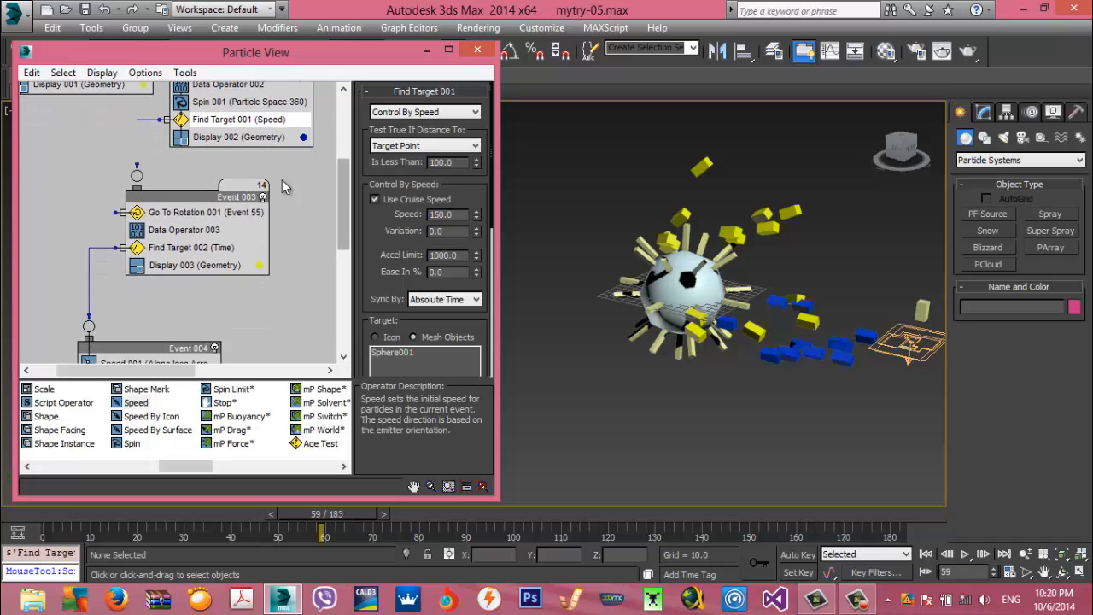
{"action": "left_click_drag", "start_coordinate": [342, 214], "coordinate": [340, 213]}
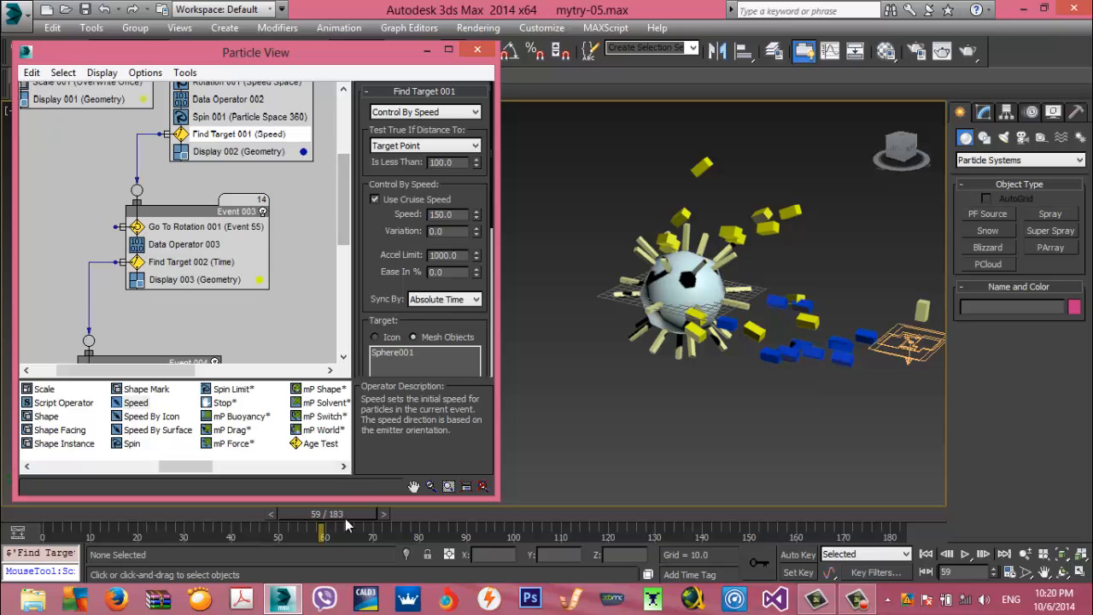
{"action": "mouse_move", "coordinate": [335, 516]}
{"action": "left_mouse_down"}
{"action": "mouse_move", "coordinate": [248, 508]}
{"action": "mouse_move", "coordinate": [325, 496]}
{"action": "left_mouse_up"}
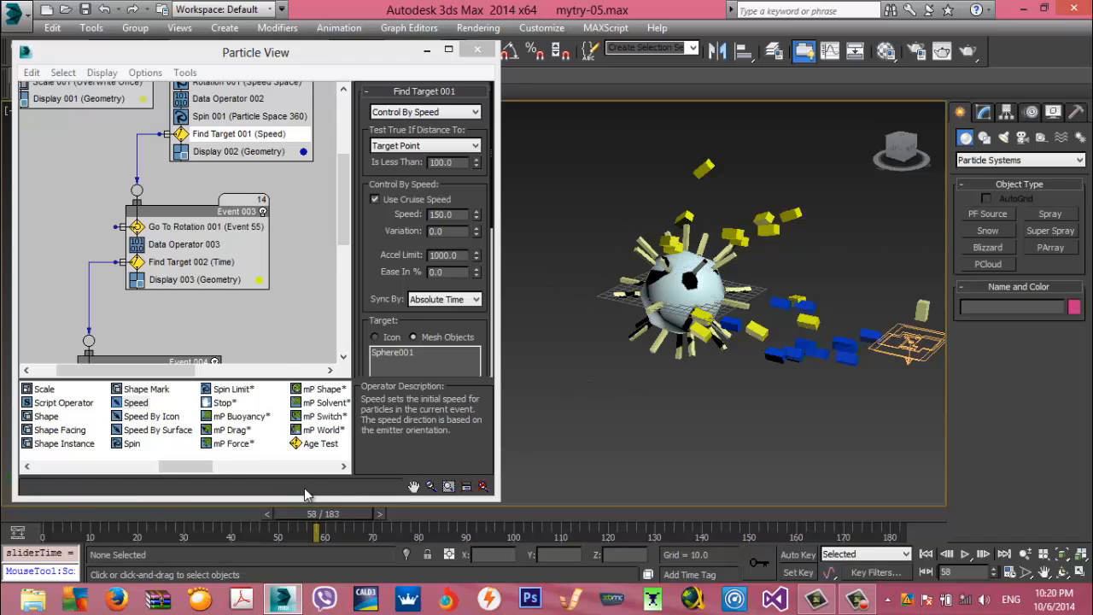
{"action": "left_click_drag", "start_coordinate": [316, 518], "coordinate": [432, 515]}
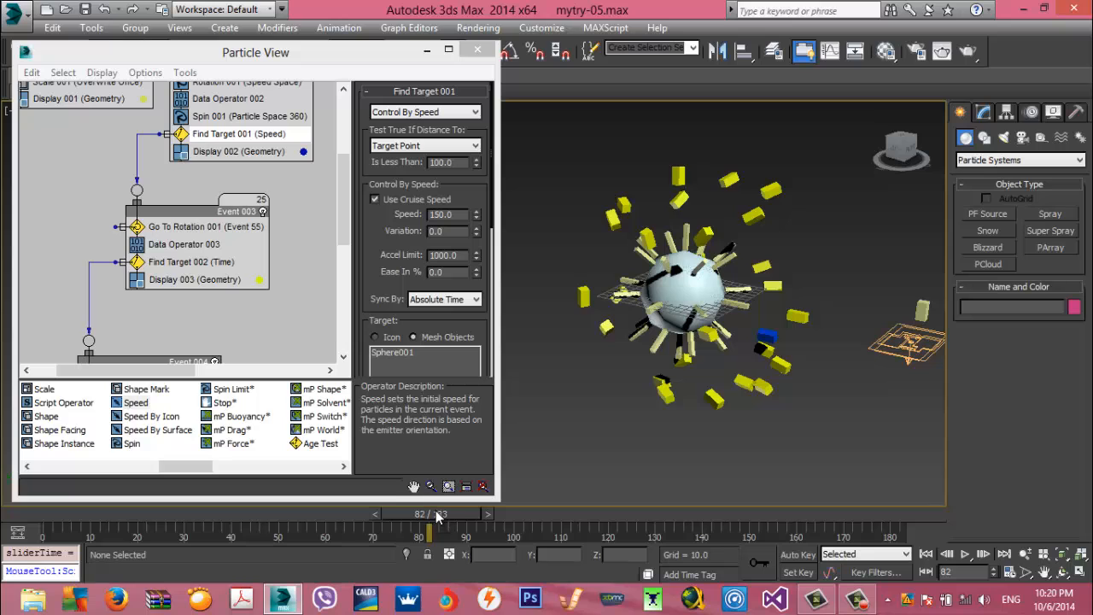
{"action": "left_click_drag", "start_coordinate": [437, 516], "coordinate": [528, 466]}
{"action": "key", "text": "/"}
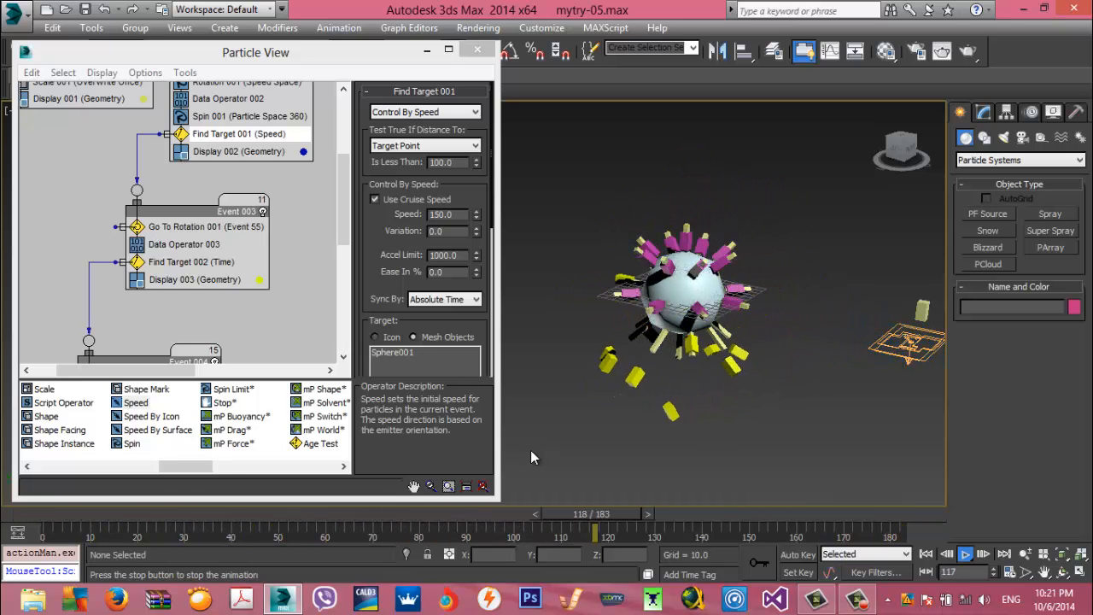
{"action": "left_click_drag", "start_coordinate": [563, 514], "coordinate": [694, 522]}
{"action": "middle_click_drag", "start_coordinate": [622, 318], "coordinate": [585, 353]}
{"action": "scroll", "coordinate": [584, 347], "scroll_direction": "up", "scroll_amount": 2}
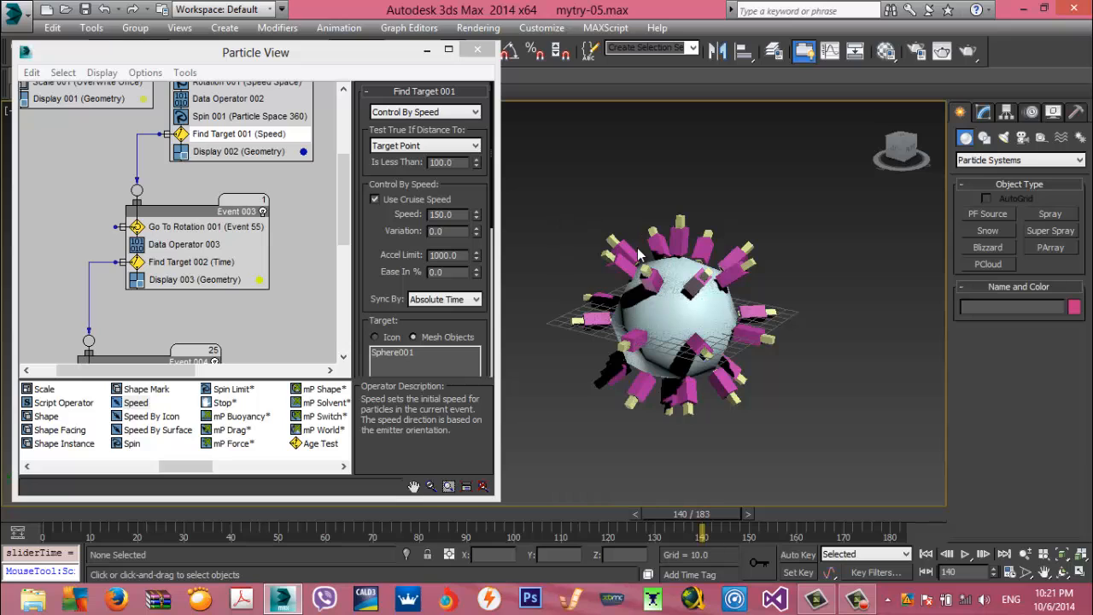
{"action": "middle_click_drag", "start_coordinate": [614, 252], "coordinate": [580, 254]}
Enlarge the Particle View window and show Events 001, 002 and 003 together in it
{"action": "left_click_drag", "start_coordinate": [346, 235], "coordinate": [350, 188]}
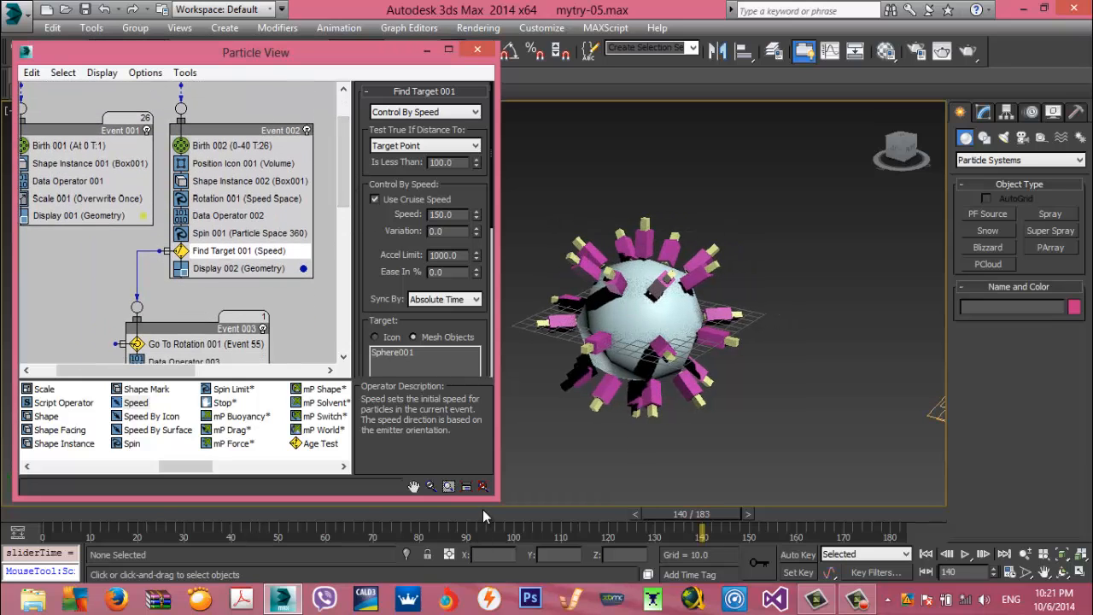
{"action": "left_click_drag", "start_coordinate": [498, 502], "coordinate": [744, 593]}
{"action": "middle_click_drag", "start_coordinate": [345, 296], "coordinate": [352, 338]}
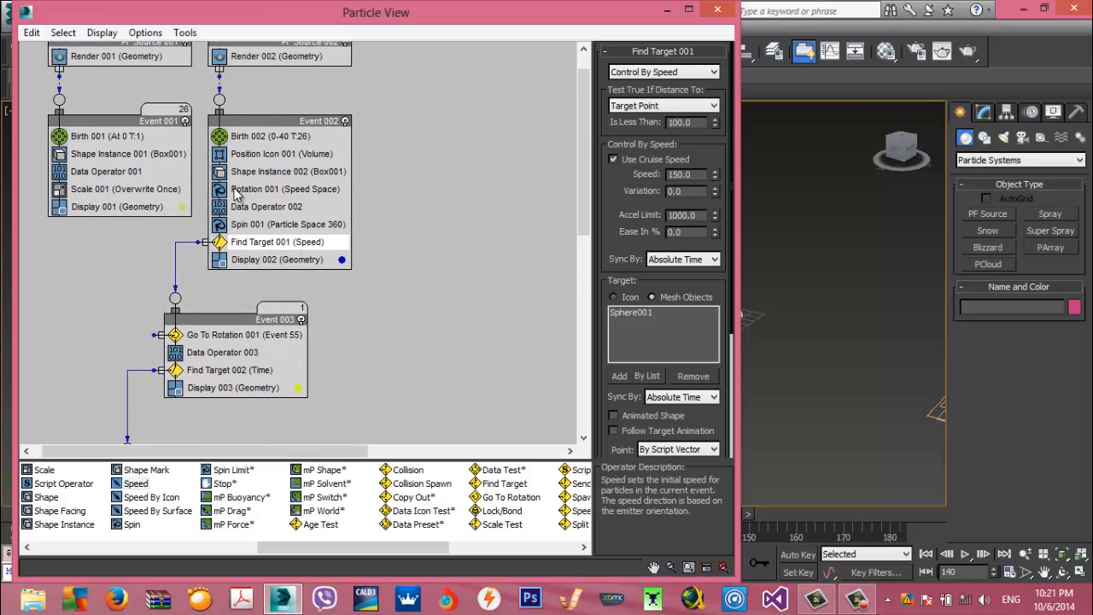